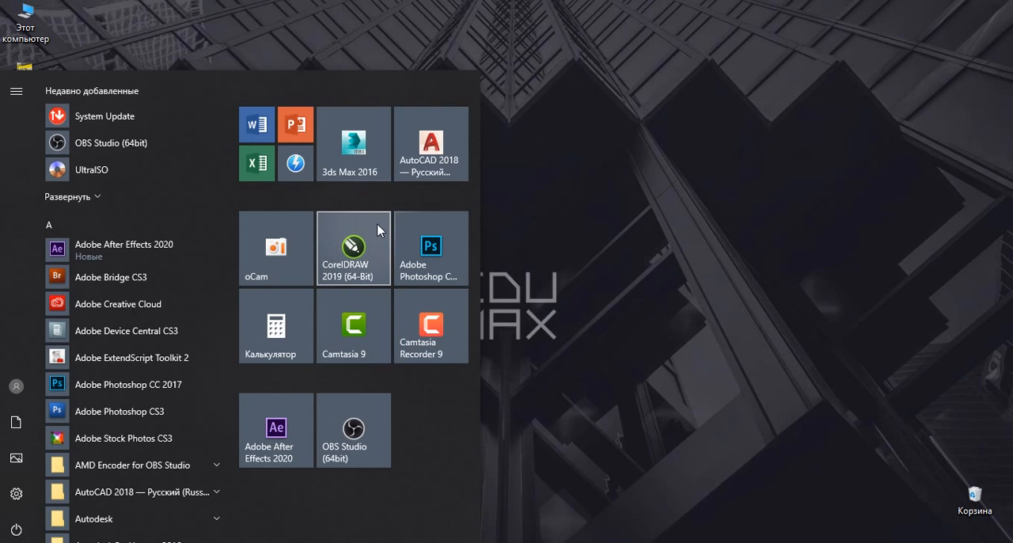
Launch CorelDRAW 2019.
left_click(377, 223)
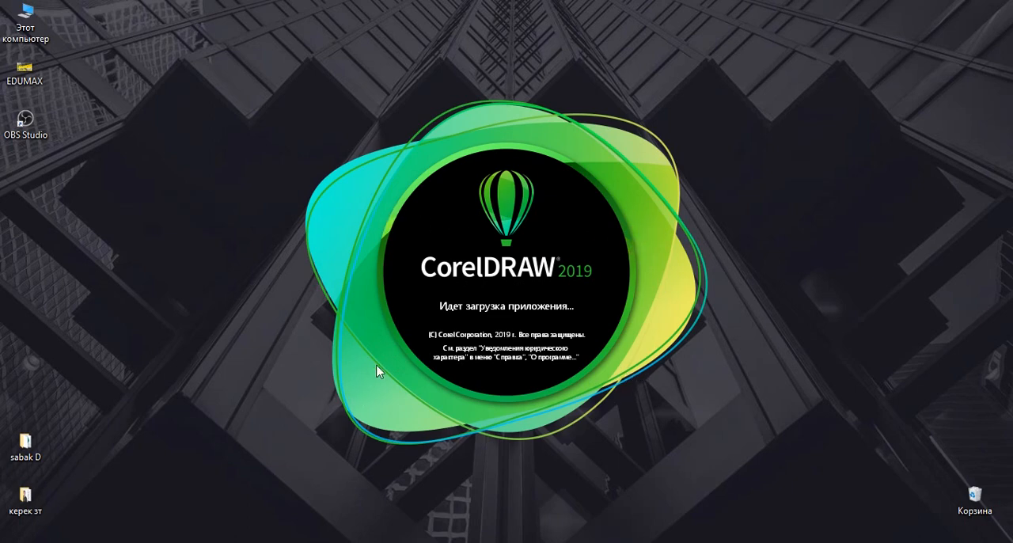
key("super")
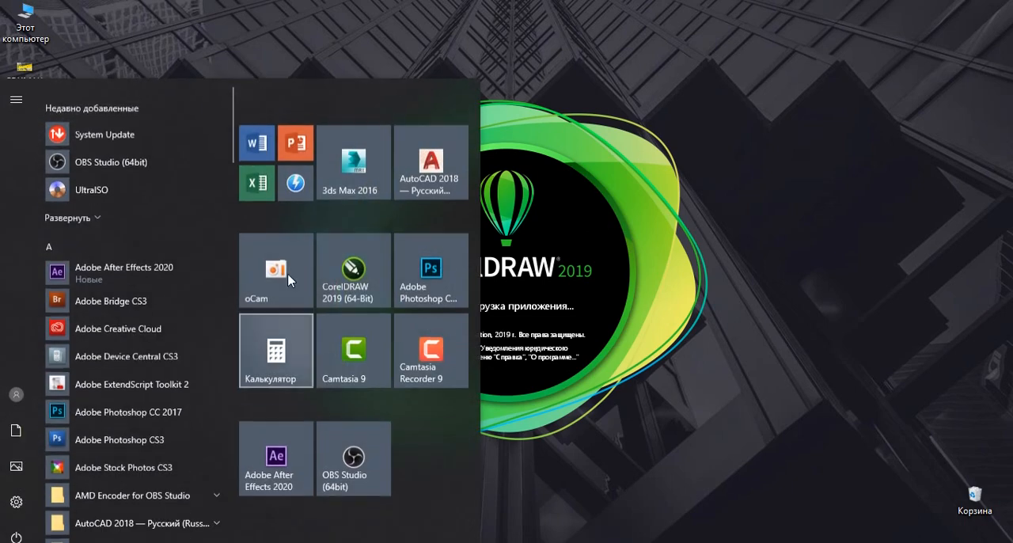
left_click(782, 267)
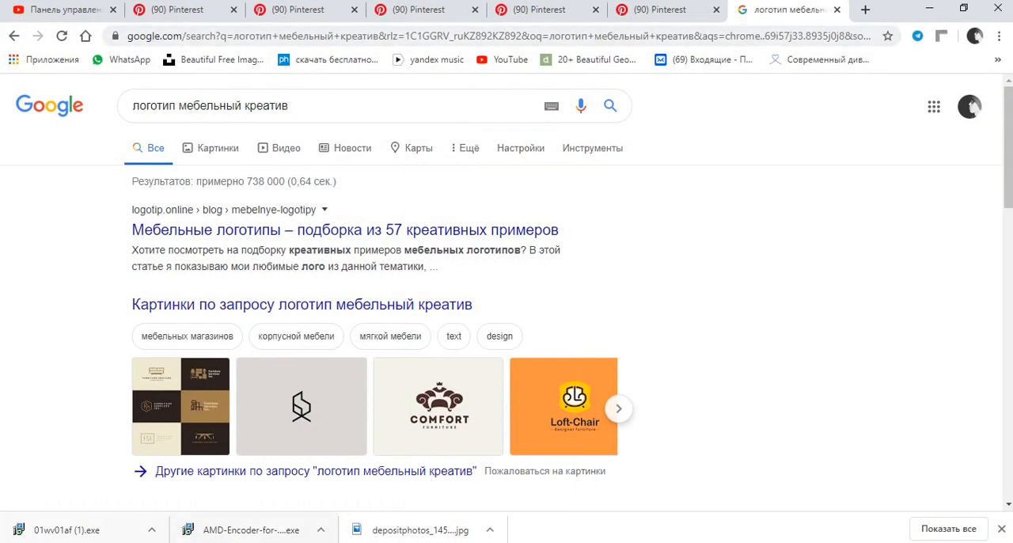
Switch to Chrome and search Google for "bayansulu" in a new tab.
left_click(179, 18)
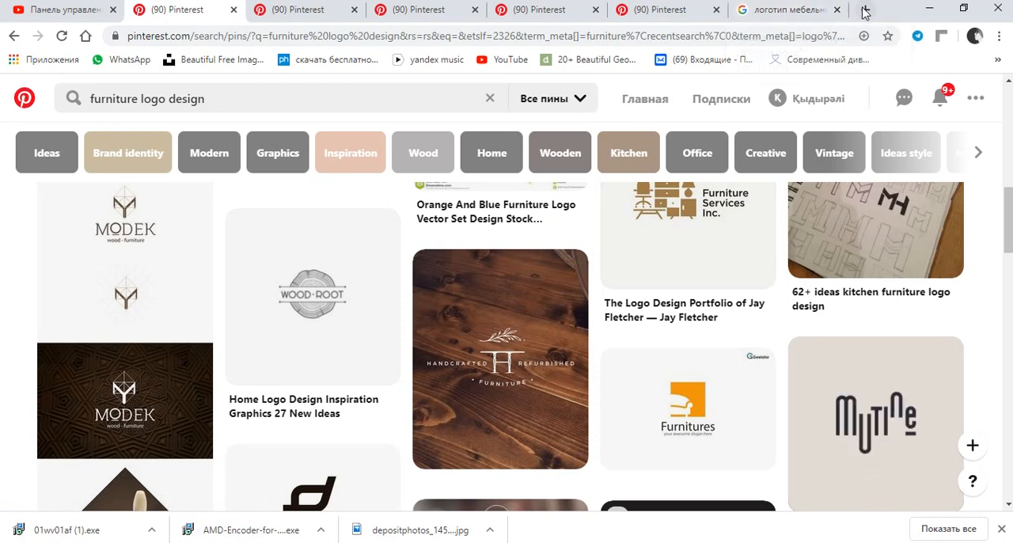
left_click(865, 10)
left_click(470, 321)
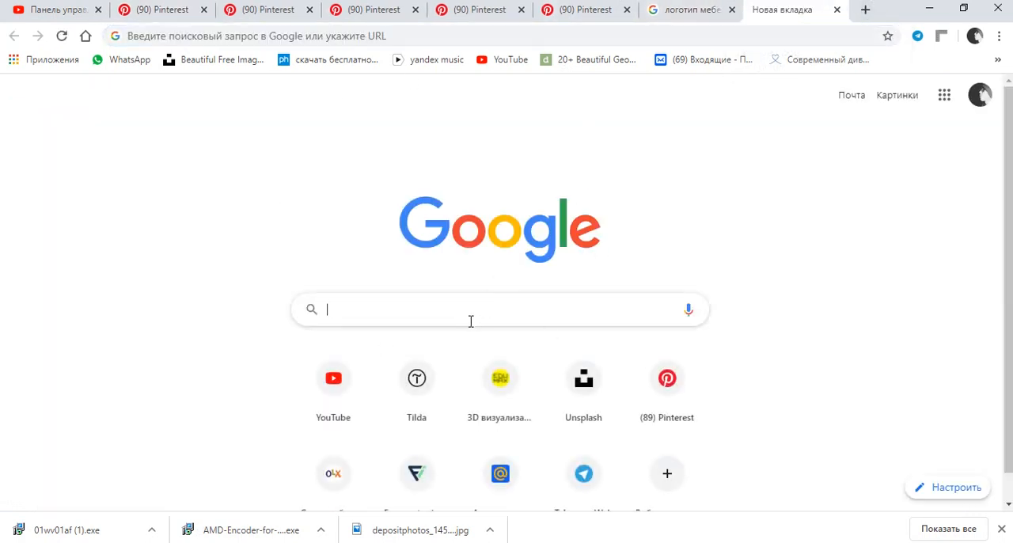
type("baya")
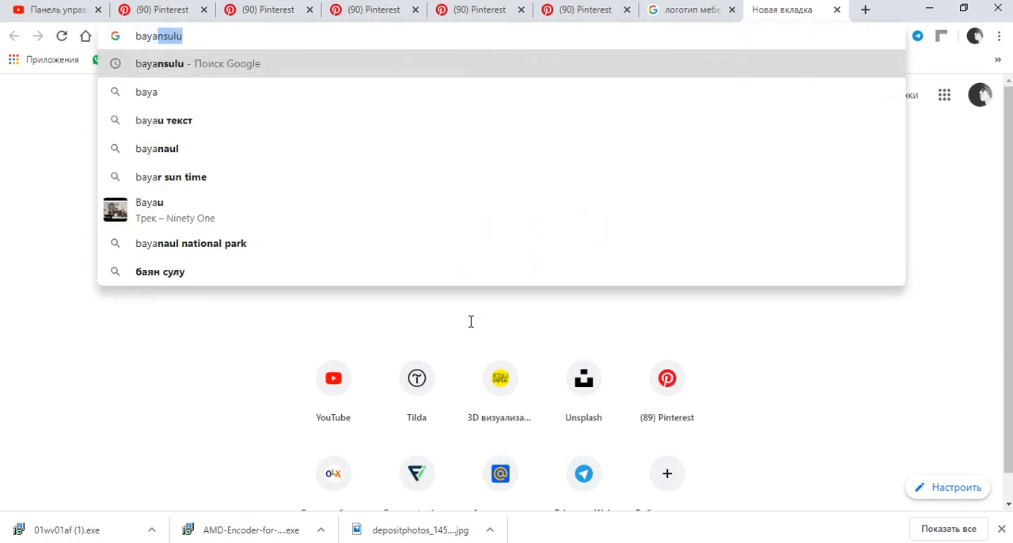
type("nsulu")
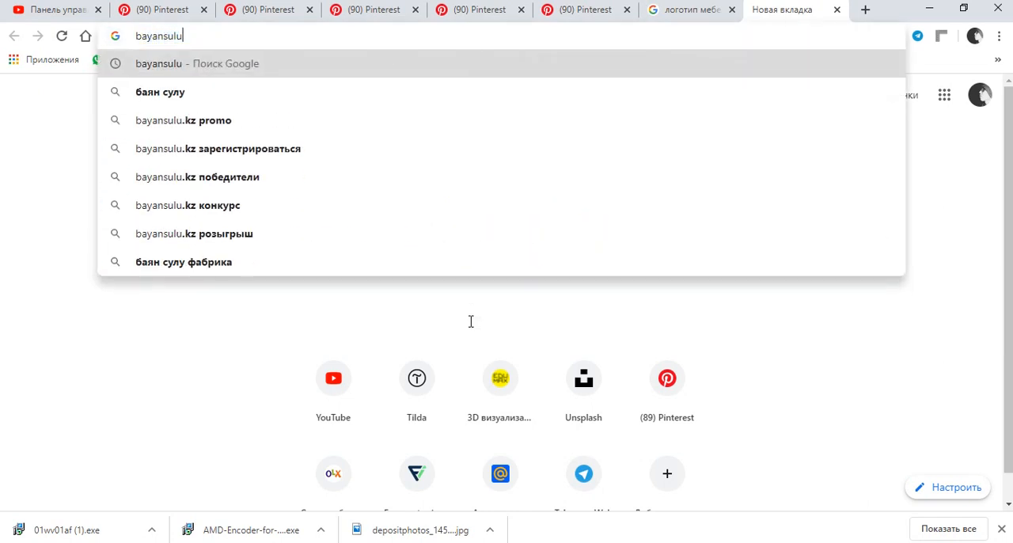
key("Return")
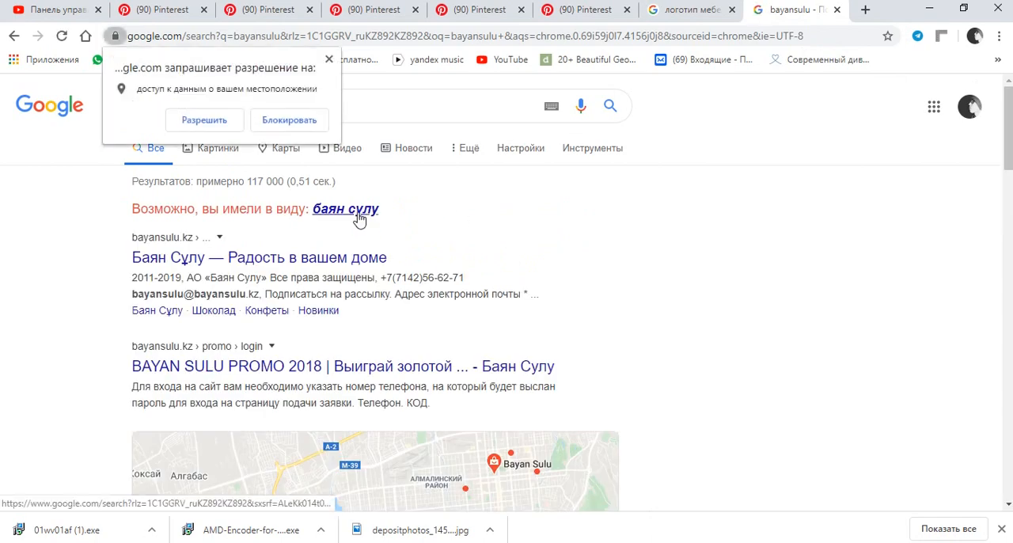
Dismiss the location access request and examine the bayansulu image results for the brand's logo variants.
left_click(330, 62)
left_click(216, 148)
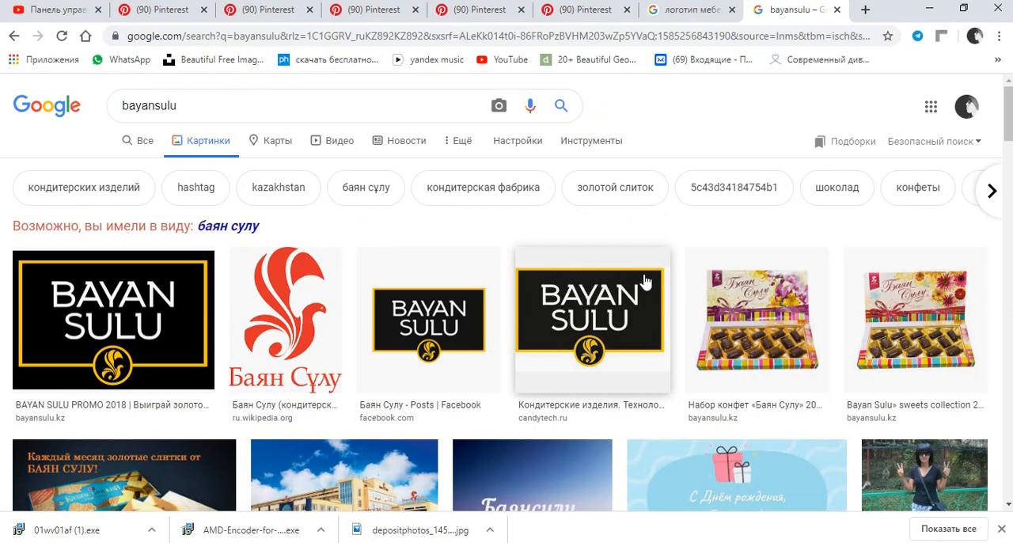
scroll(645, 285, "down", 2)
scroll(523, 200, "down", 3)
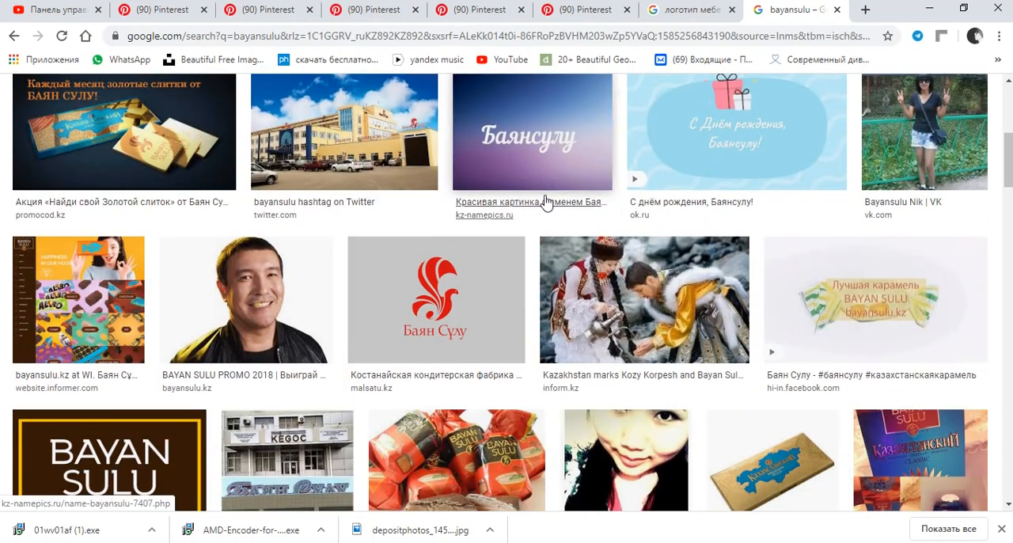
scroll(545, 201, "down", 7)
scroll(601, 200, "up", 4)
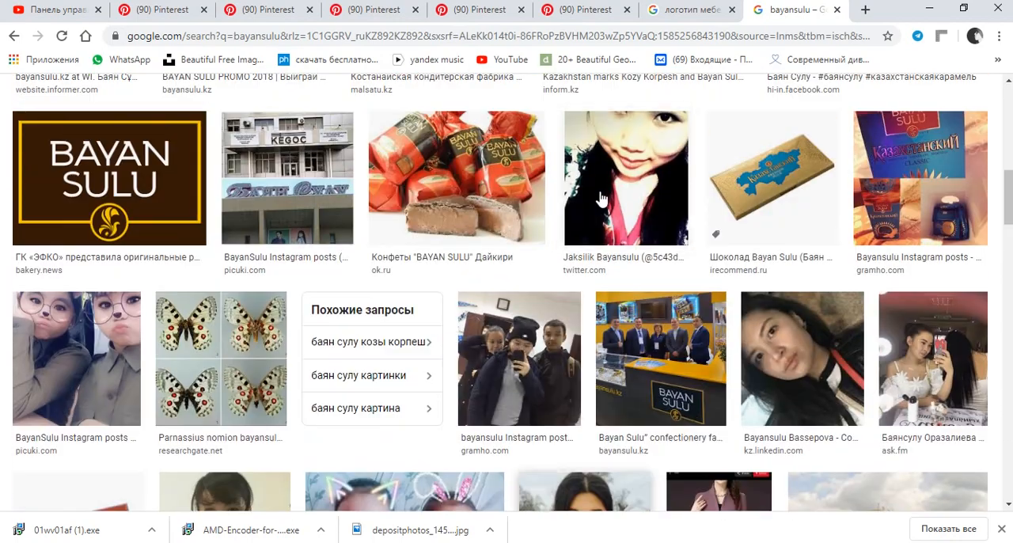
scroll(601, 200, "up", 10)
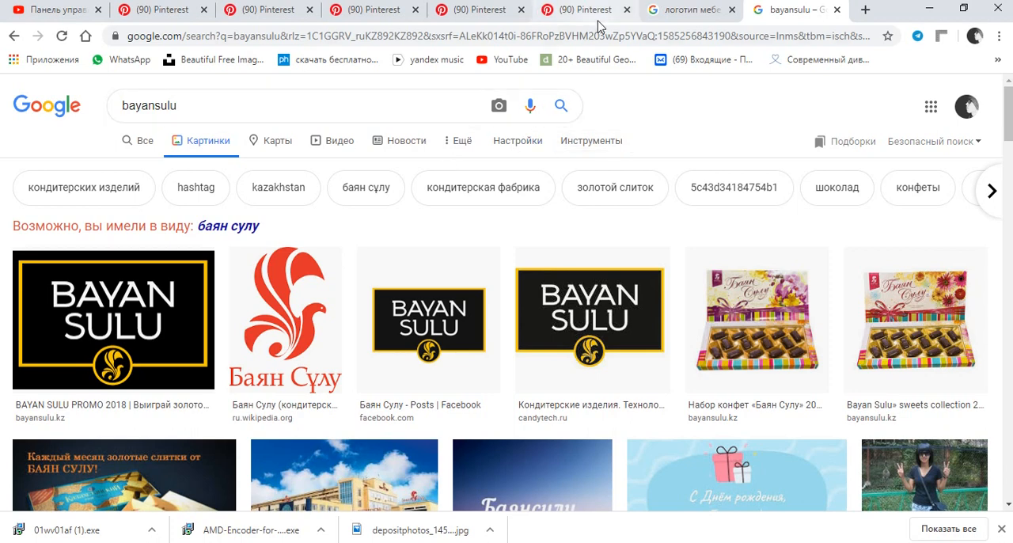
Return to the open Pinterest results for "furniture logo design" and examine the logo examples for inspiration.
left_click(659, 16)
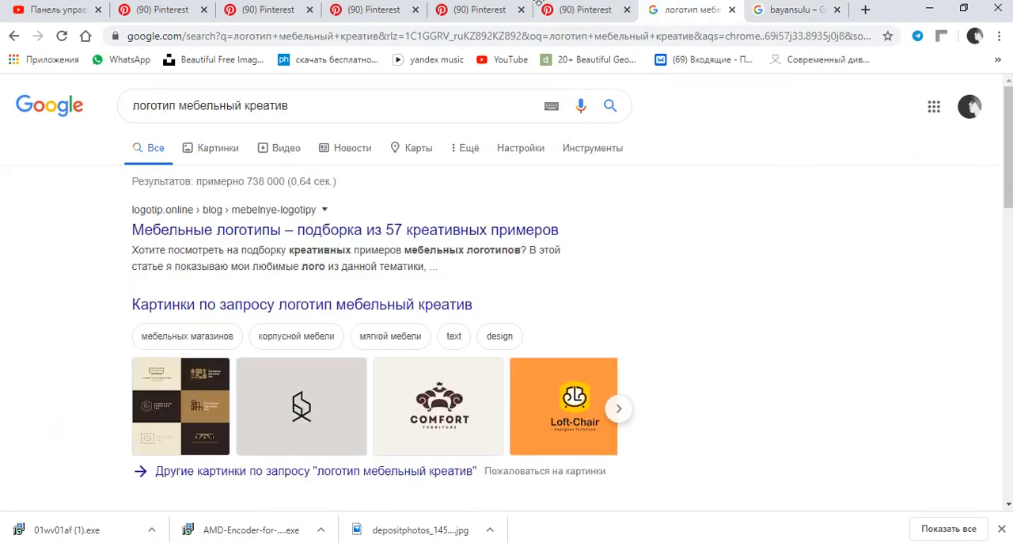
left_click(582, 11)
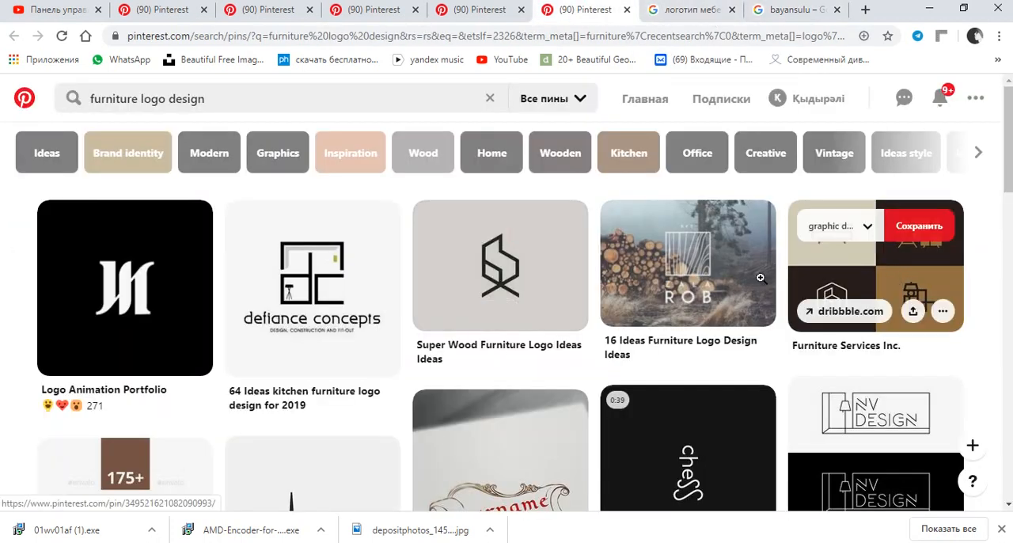
scroll(508, 260, "down", 1)
scroll(507, 260, "up", 1)
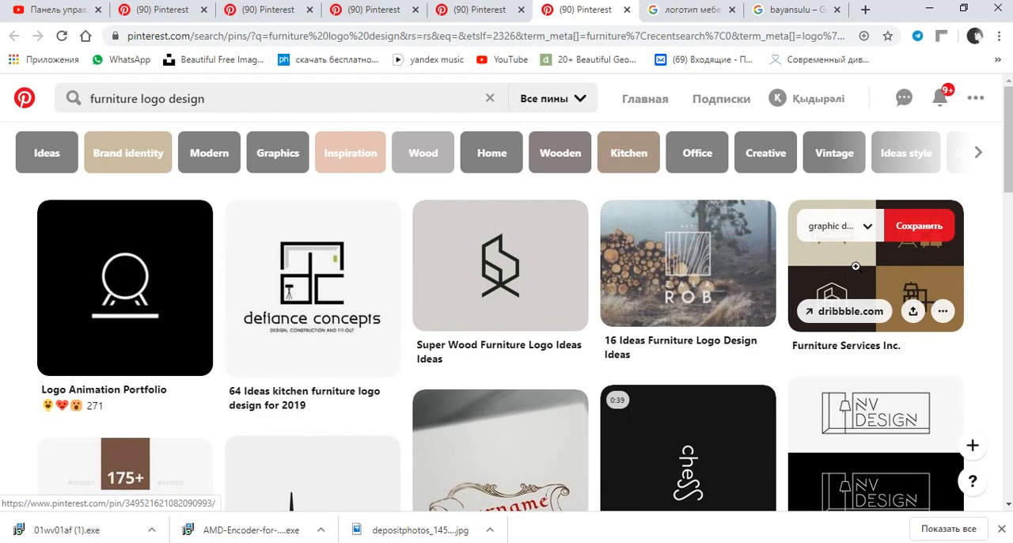
scroll(707, 290, "down", 1)
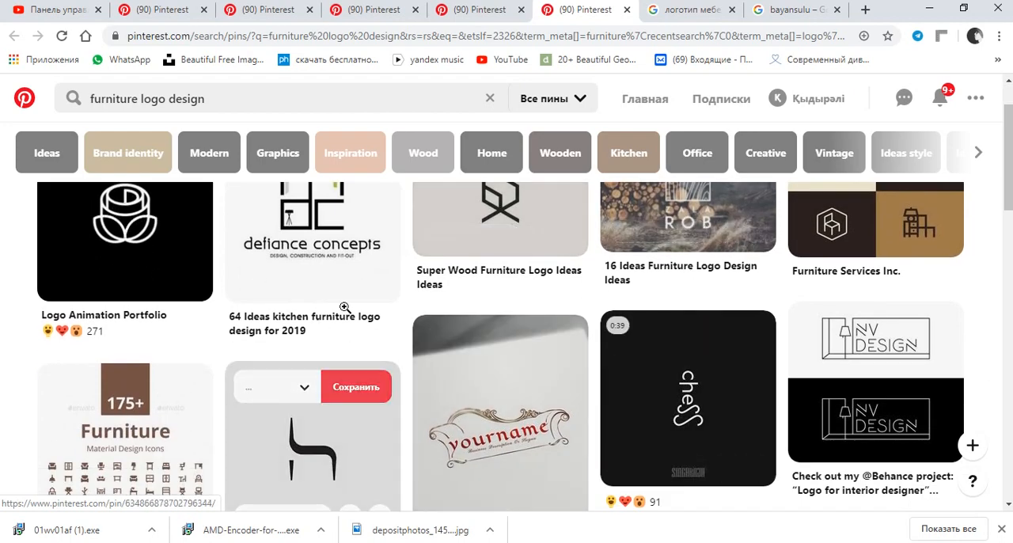
scroll(414, 316, "down", 4)
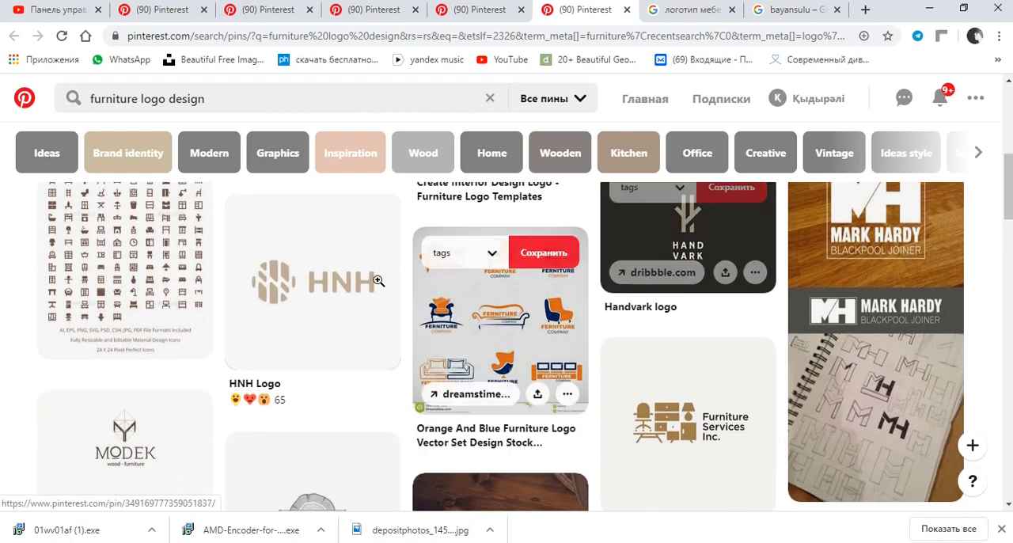
scroll(456, 401, "down", 2)
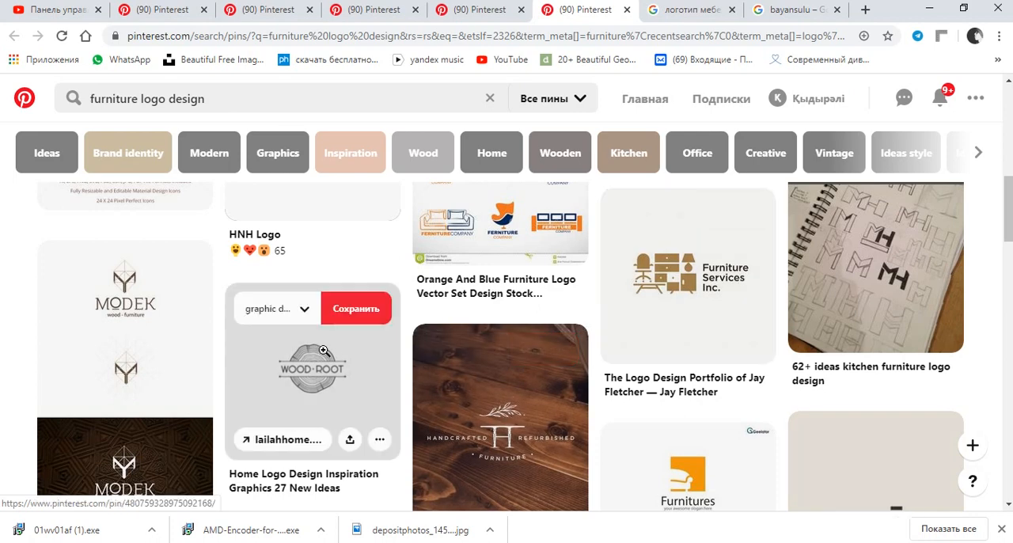
scroll(313, 348, "down", 1)
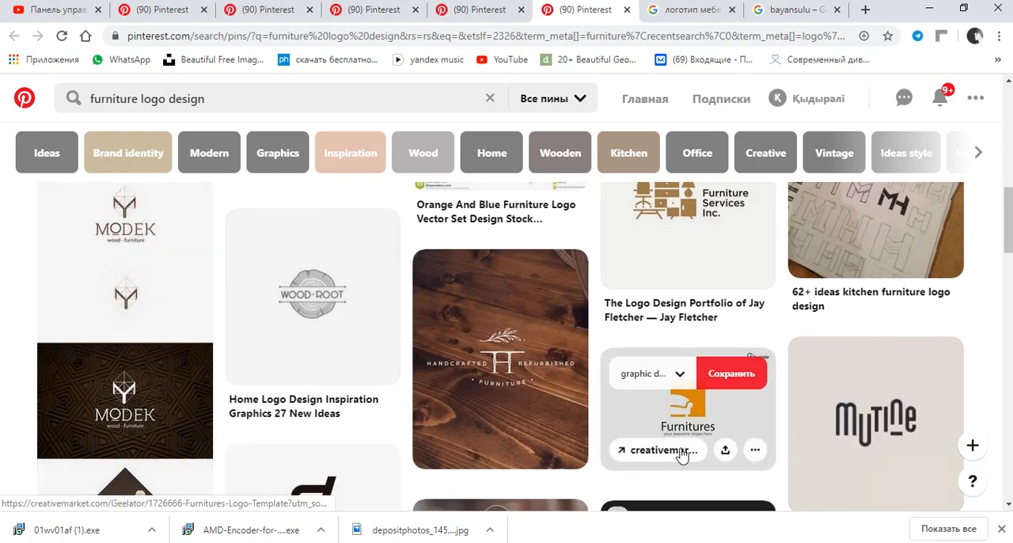
scroll(776, 412, "down", 1)
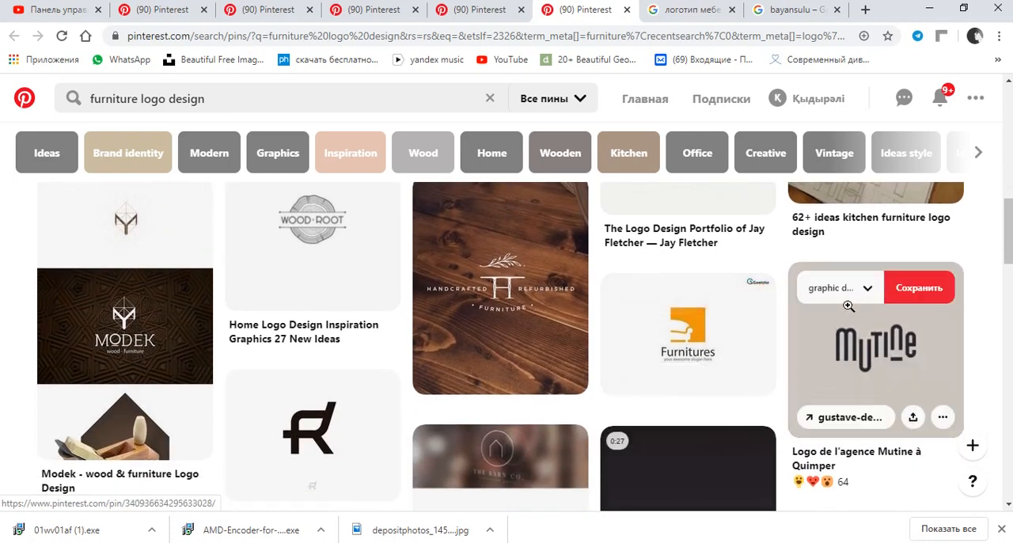
scroll(727, 240, "down", 2)
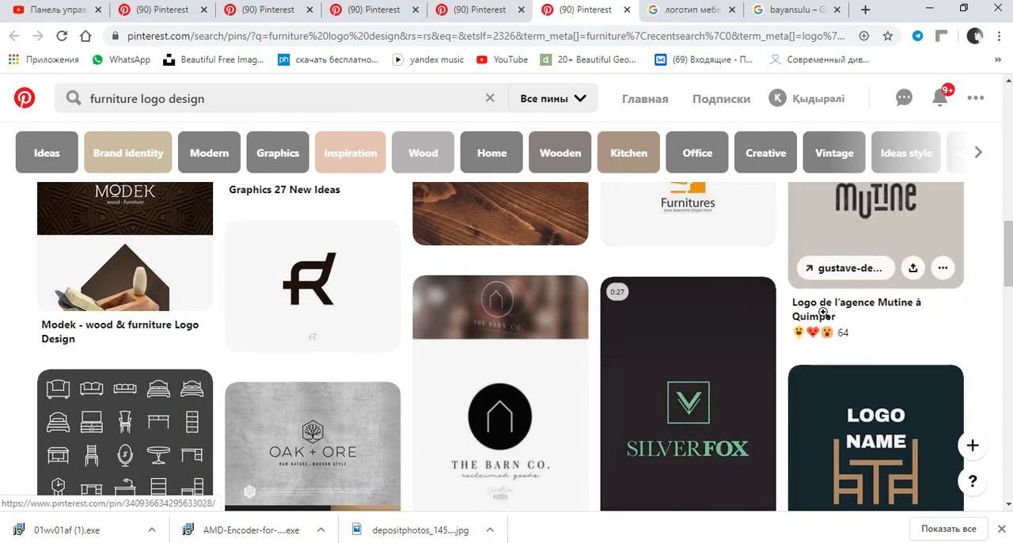
scroll(680, 333, "down", 2)
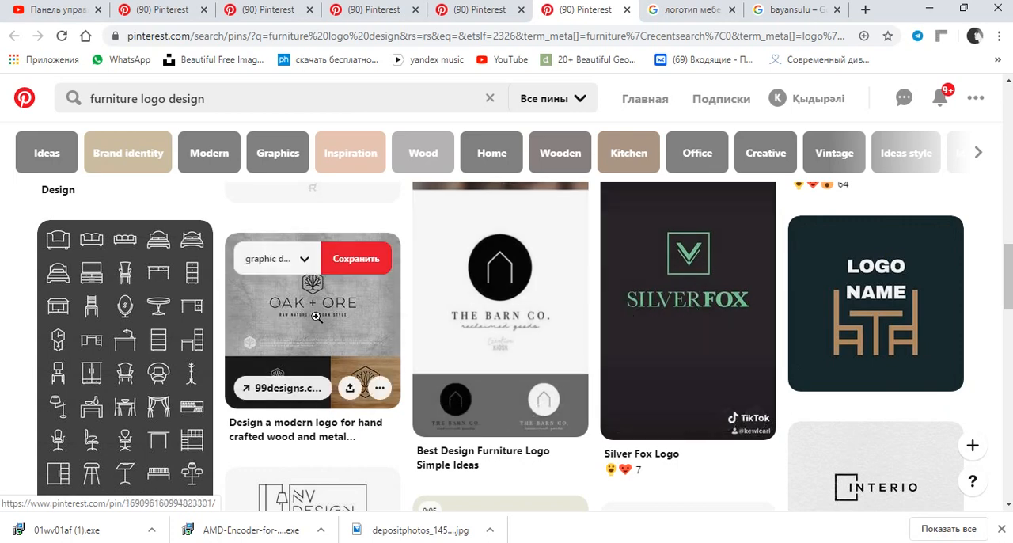
scroll(304, 313, "down", 3)
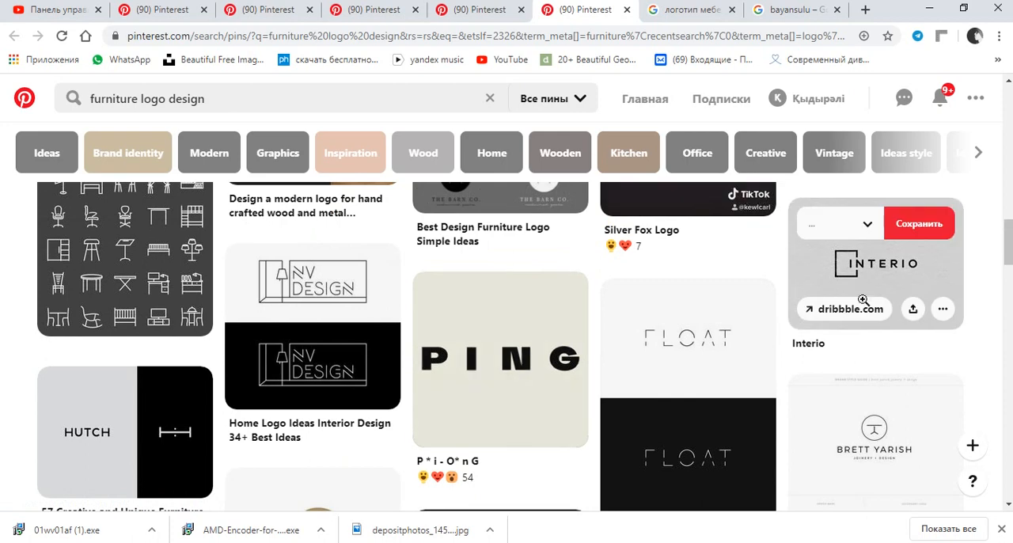
scroll(646, 298, "down", 3)
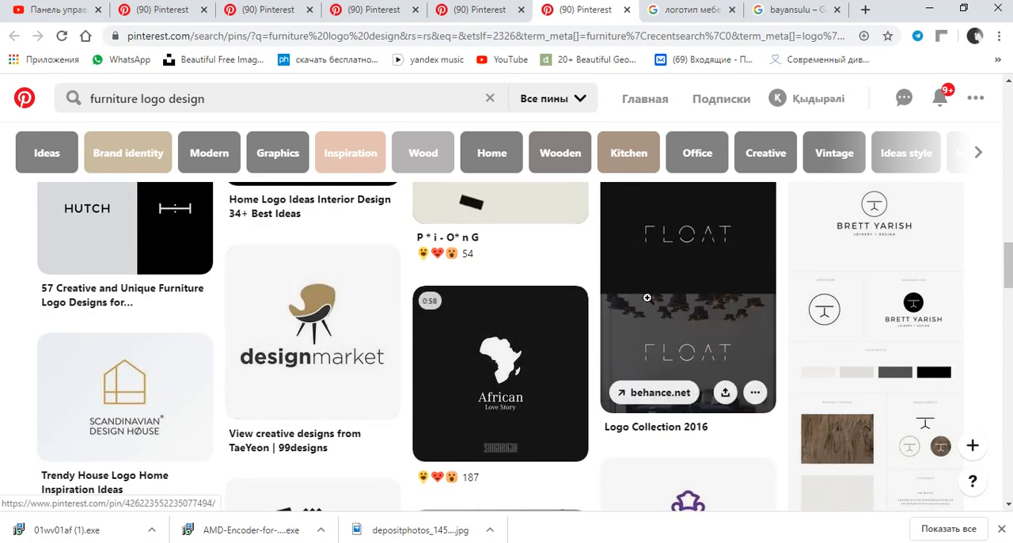
scroll(649, 300, "down", 1)
scroll(744, 316, "down", 3)
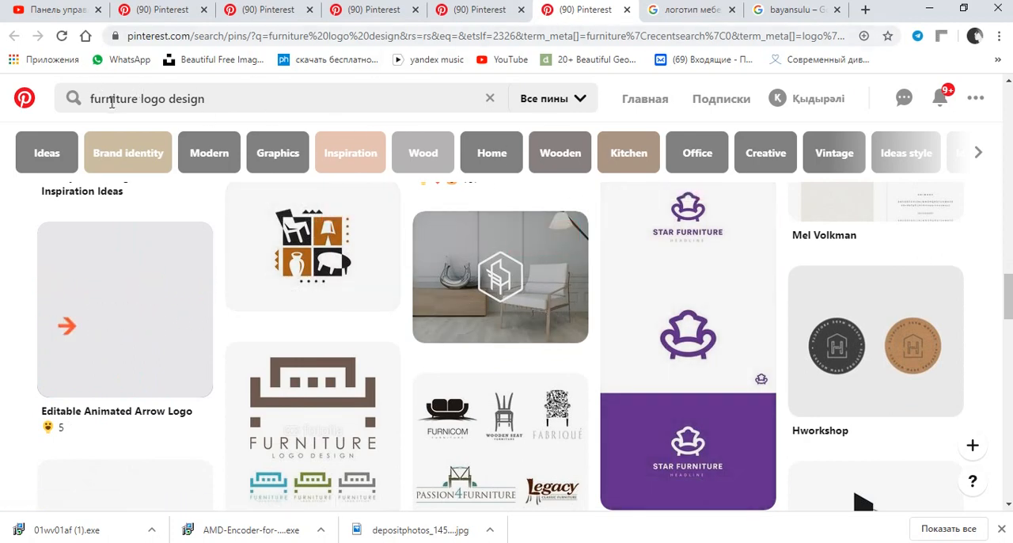
Refine the Pinterest search to the suggested query "furniture logo design ideas".
left_click(147, 96)
left_click(245, 100)
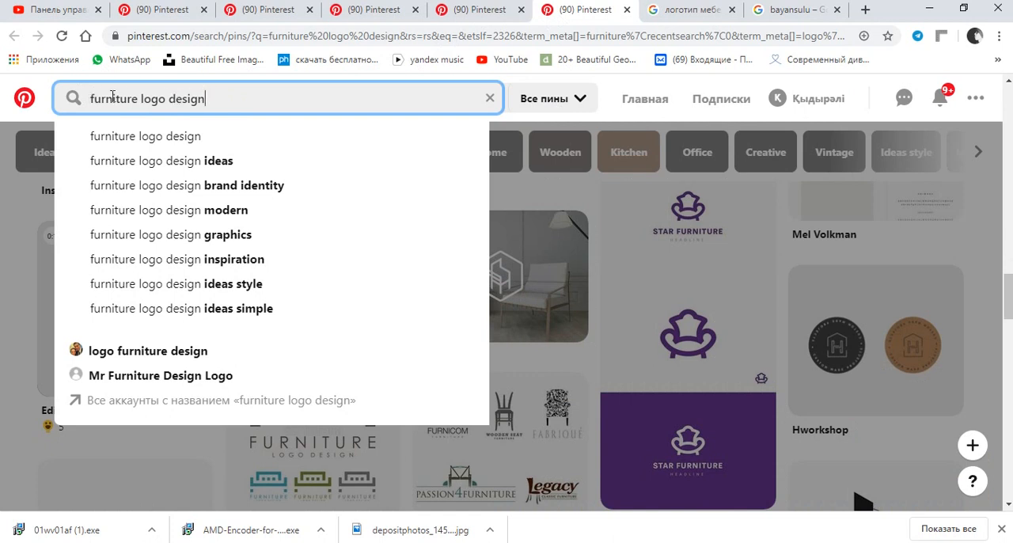
double_click(140, 95)
left_click(266, 100)
left_click(341, 164)
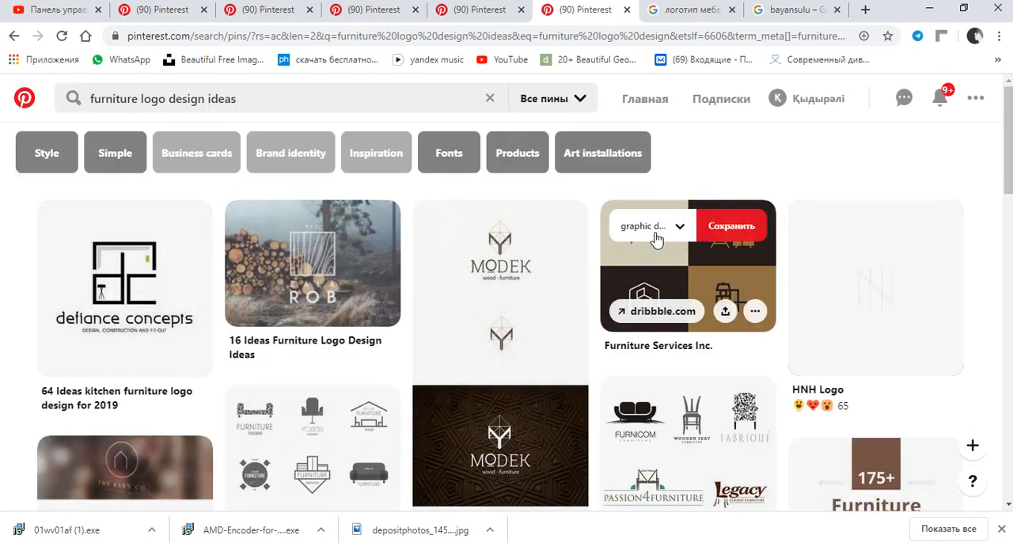
Look through the furniture logo ideas and open the pin showing the CCE Construction Group logo.
scroll(681, 238, "down", 1)
scroll(871, 262, "down", 3)
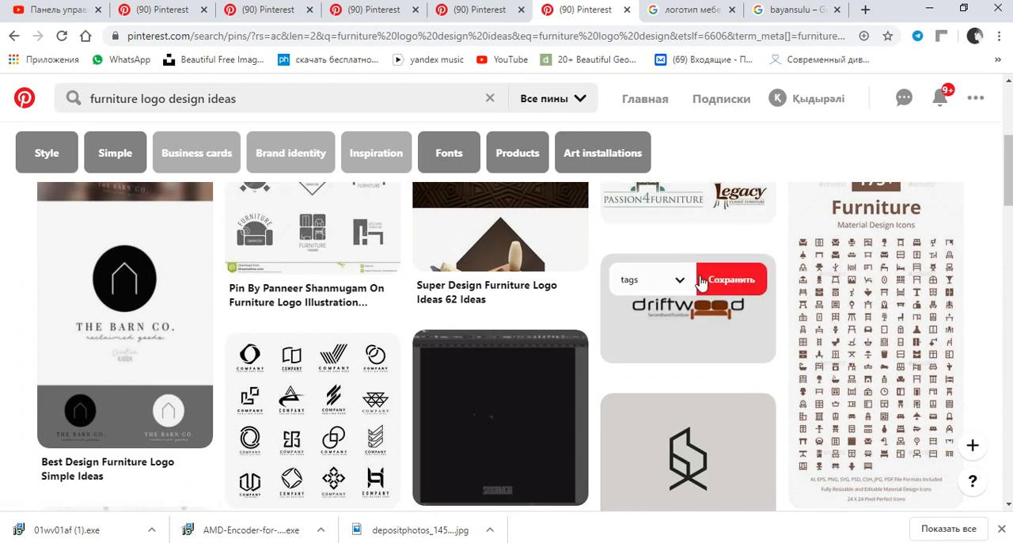
scroll(693, 270, "down", 2)
scroll(598, 269, "down", 5)
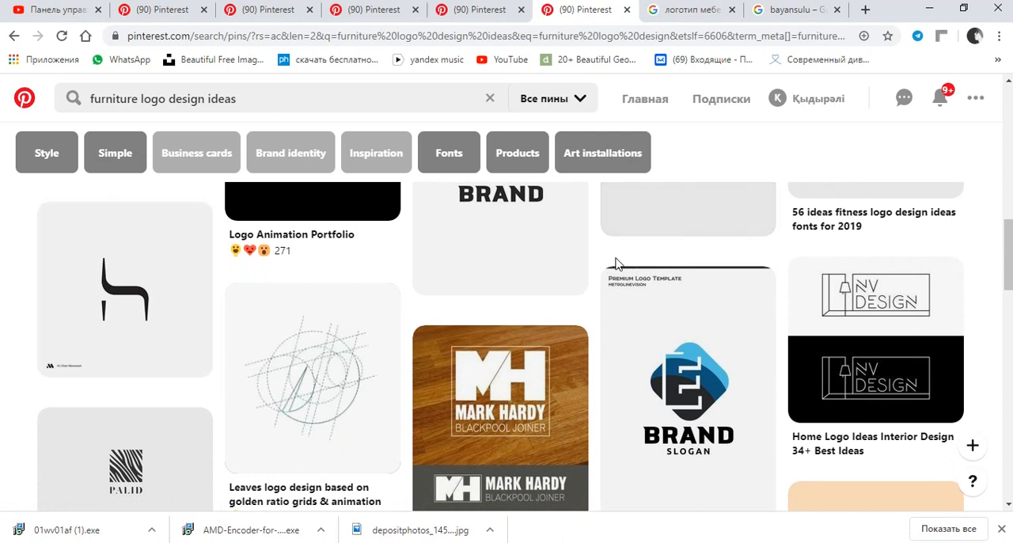
scroll(616, 262, "down", 1)
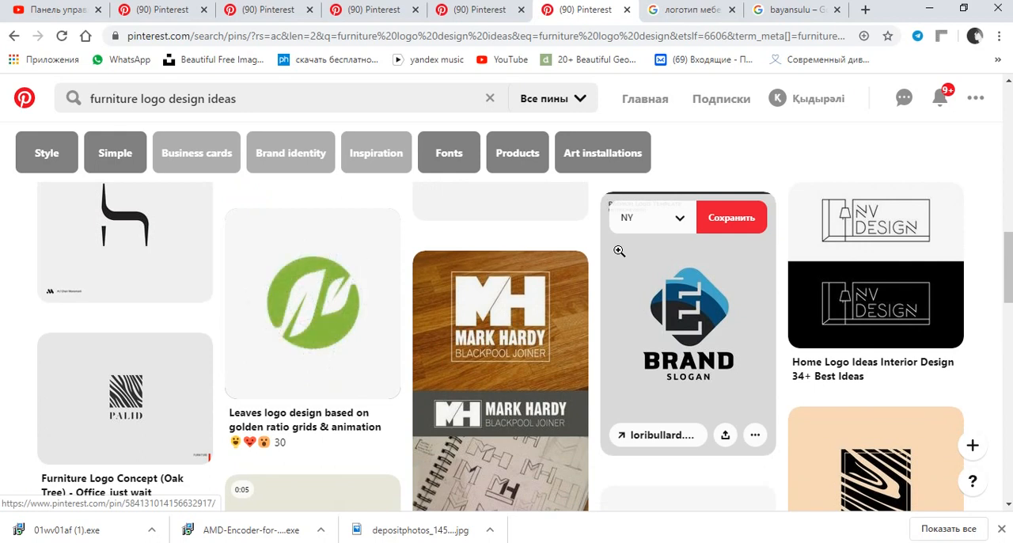
scroll(619, 251, "down", 2)
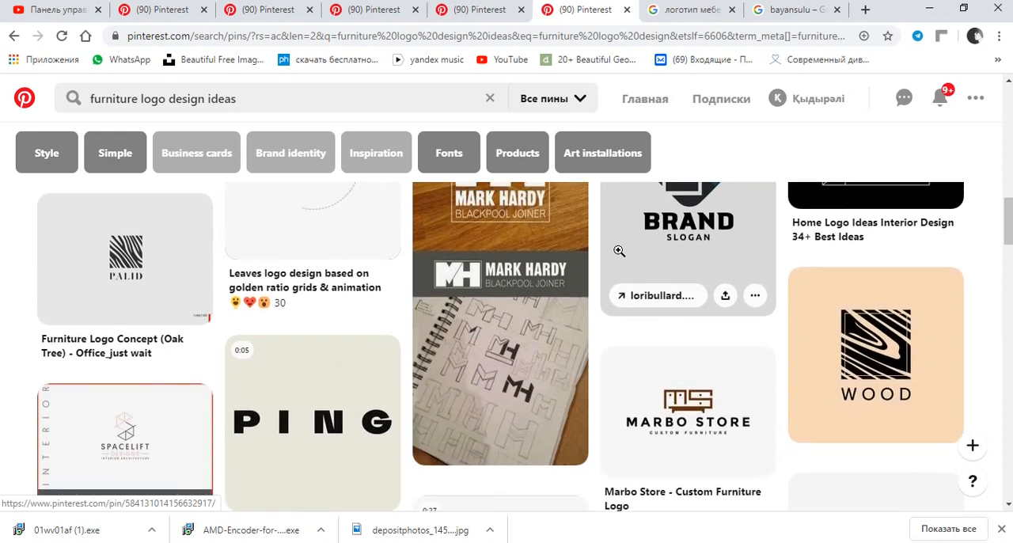
scroll(619, 251, "up", 4)
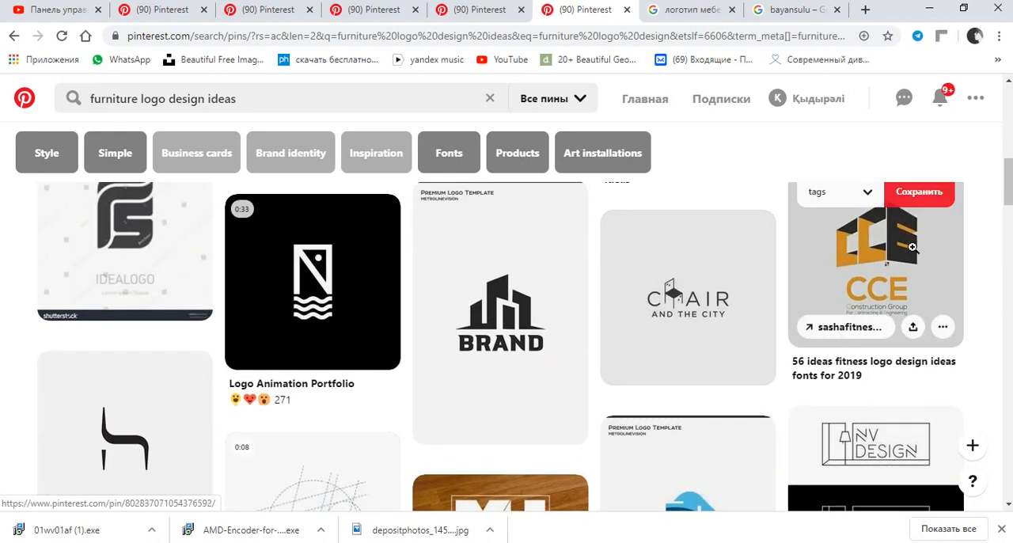
scroll(950, 261, "up", 1)
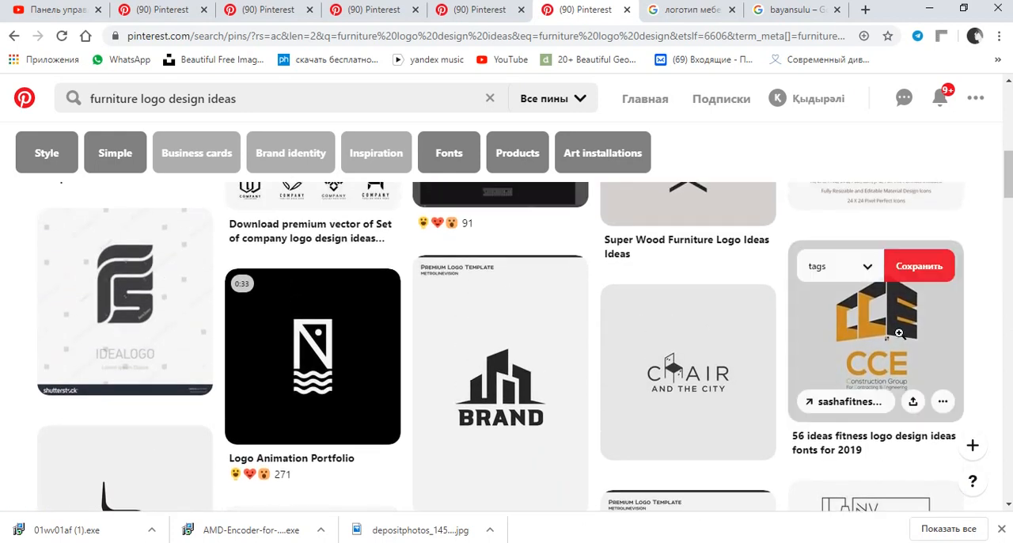
left_click(863, 300)
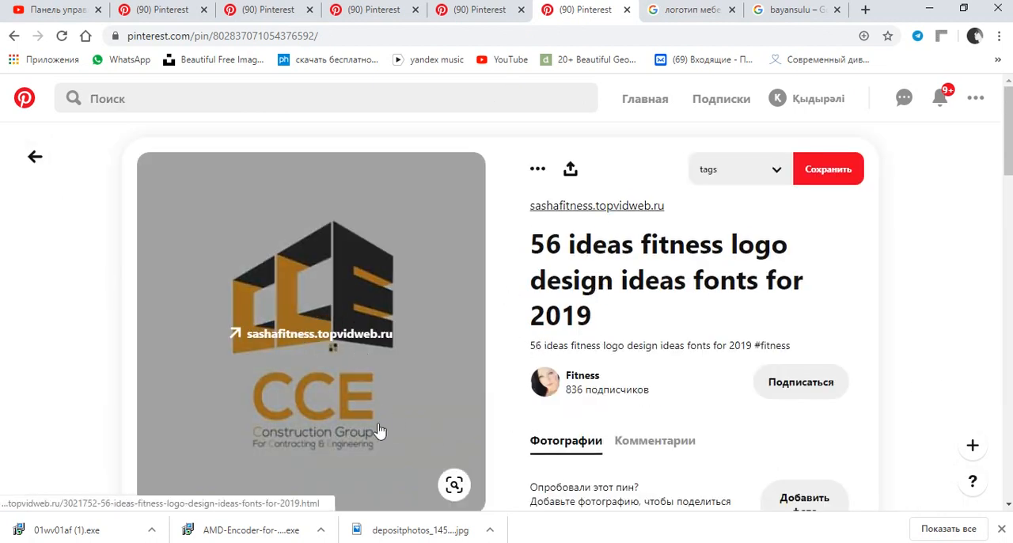
scroll(413, 360, "down", 1)
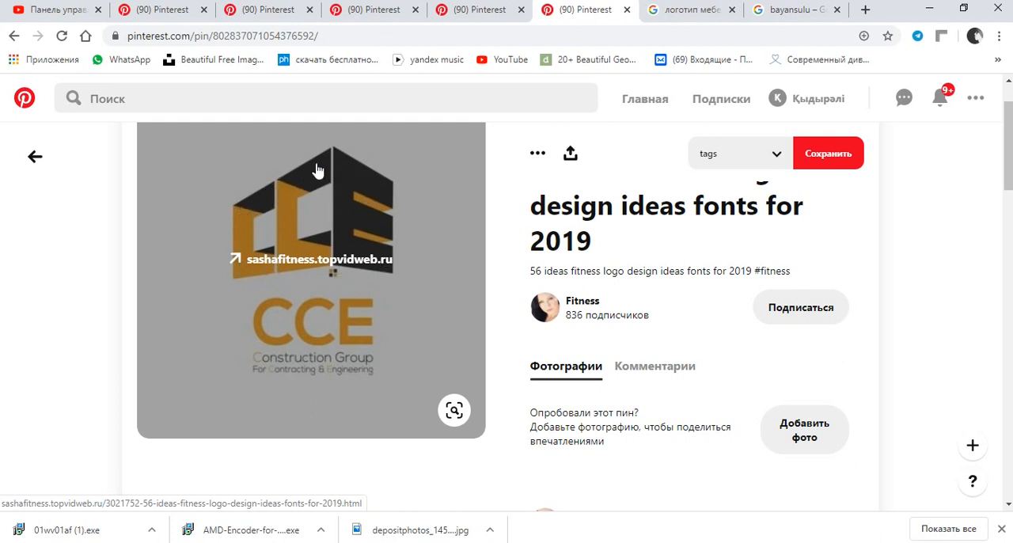
Look through the similar logo pins below the CCE Construction Group logo and return to the main pin.
scroll(391, 229, "down", 7)
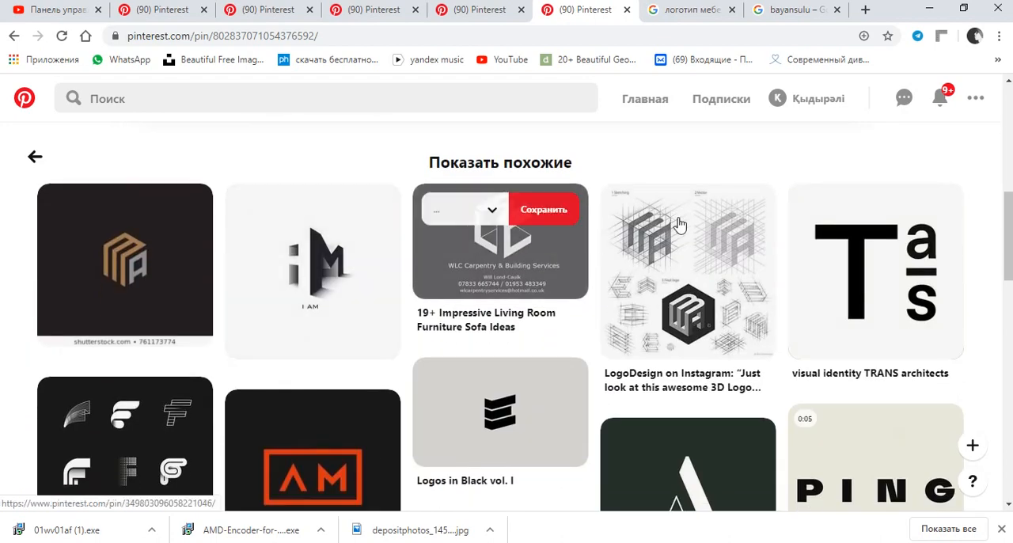
scroll(679, 218, "down", 1)
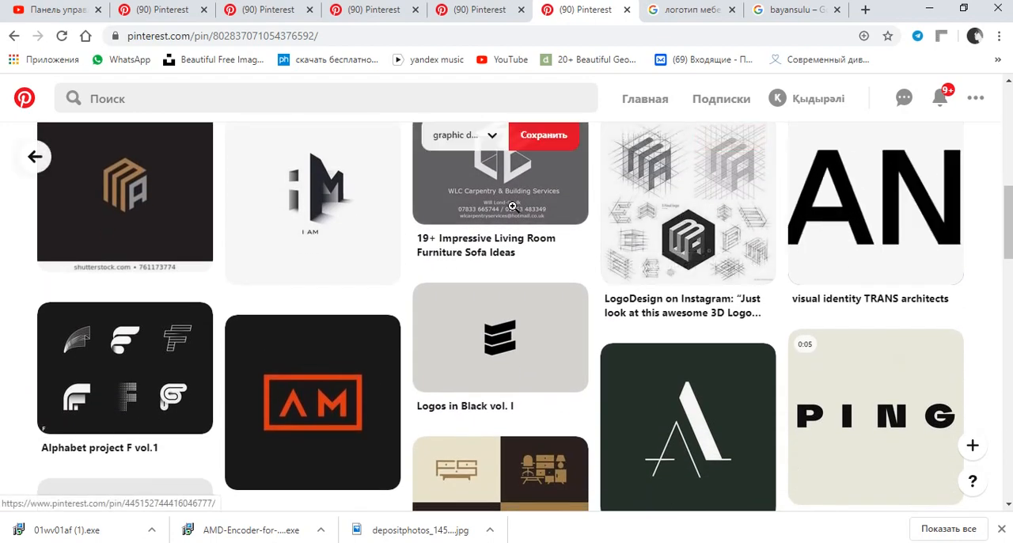
scroll(634, 197, "down", 1)
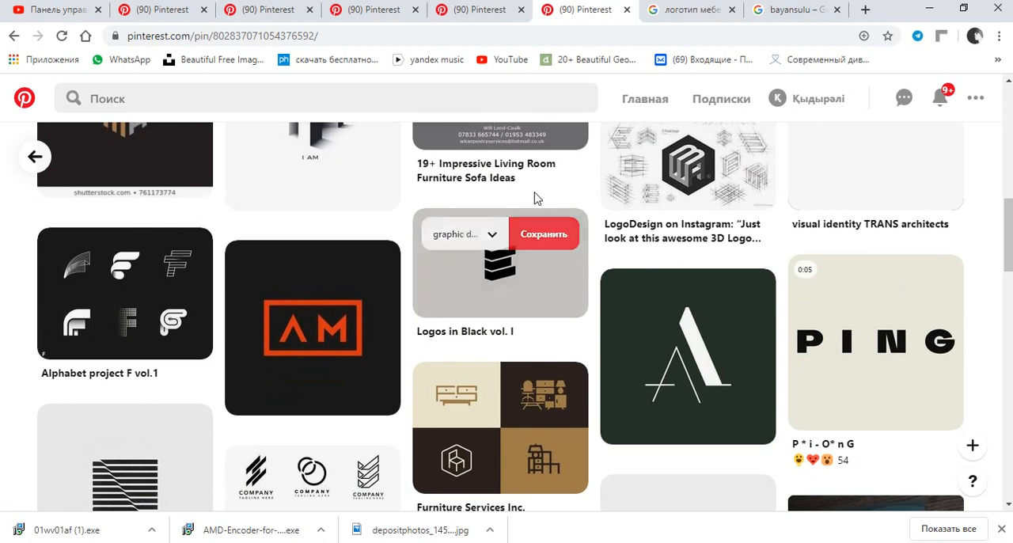
scroll(530, 199, "up", 3)
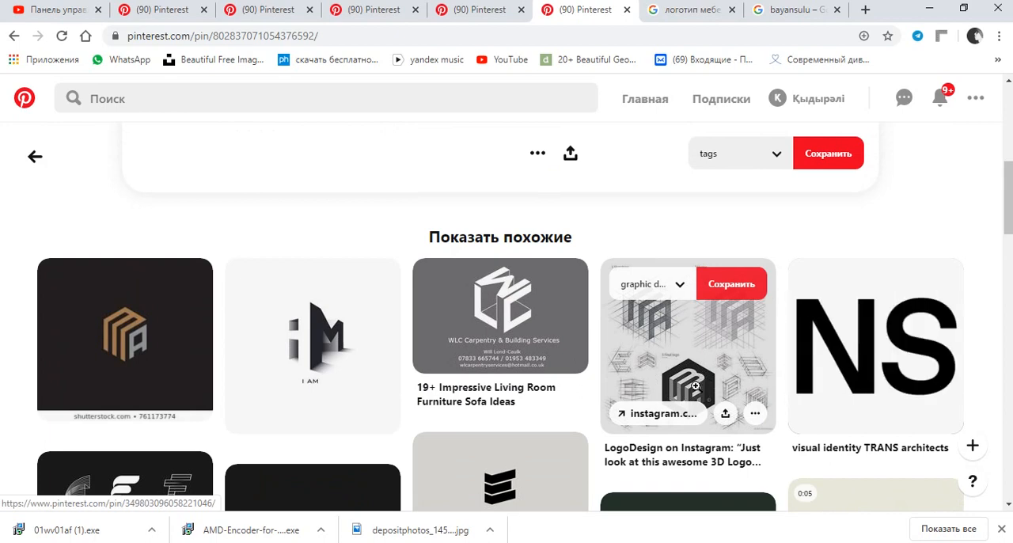
scroll(695, 385, "down", 2)
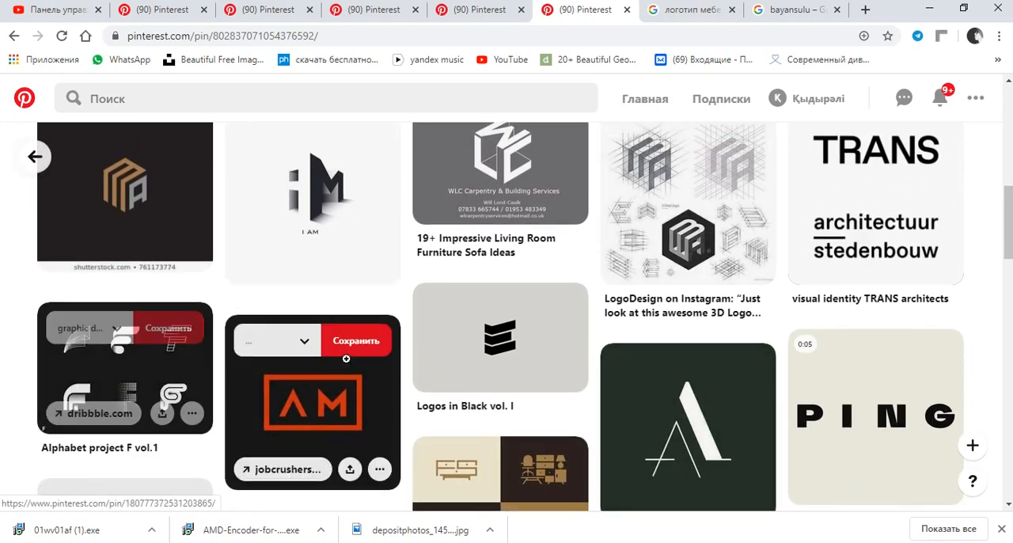
scroll(311, 363, "down", 2)
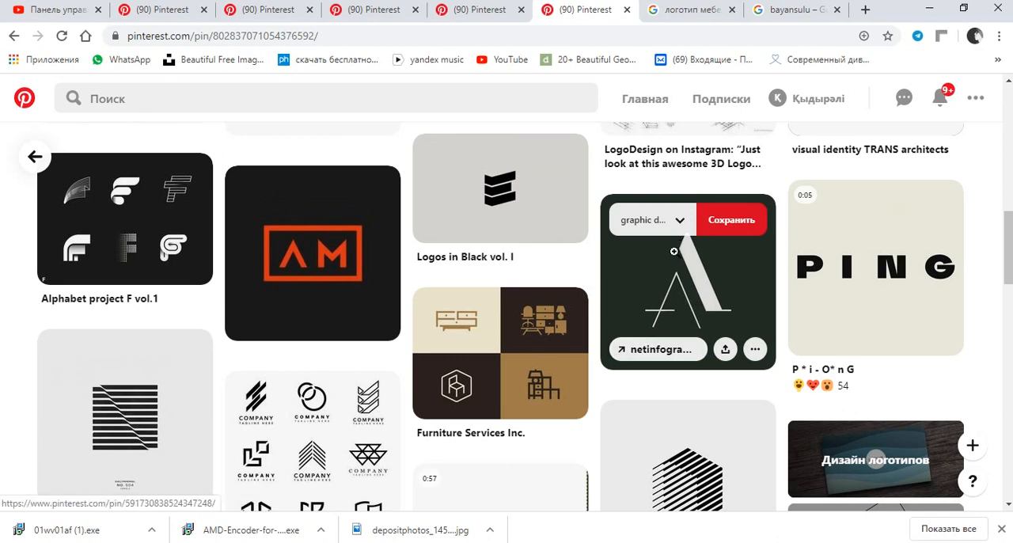
scroll(724, 304, "down", 2)
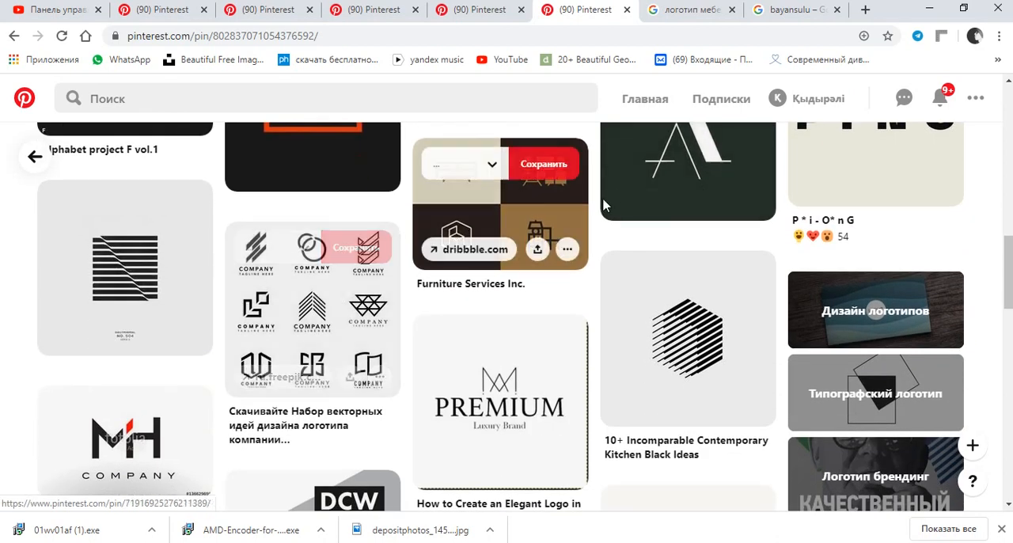
scroll(702, 284, "down", 2)
scroll(531, 256, "down", 2)
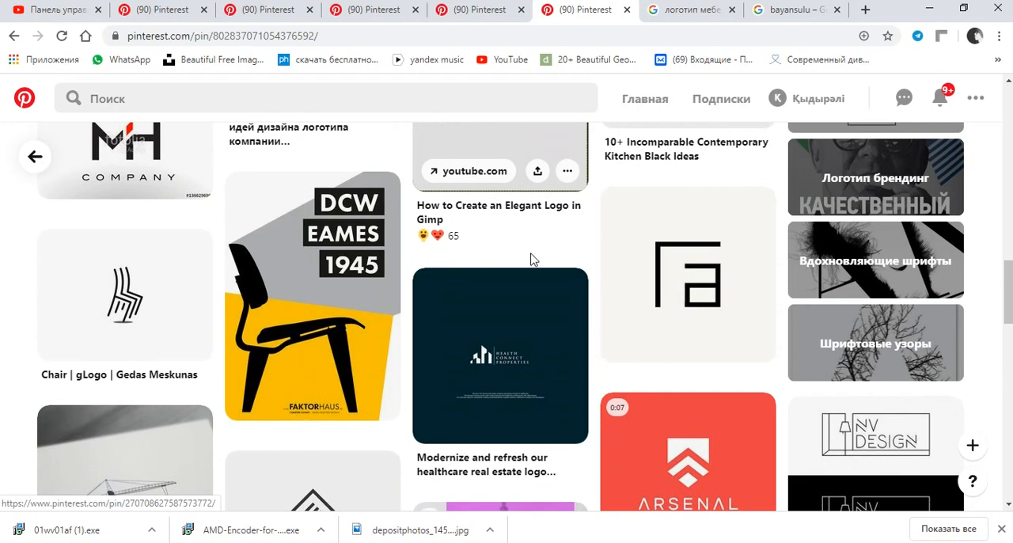
scroll(641, 257, "down", 1)
scroll(642, 252, "down", 3)
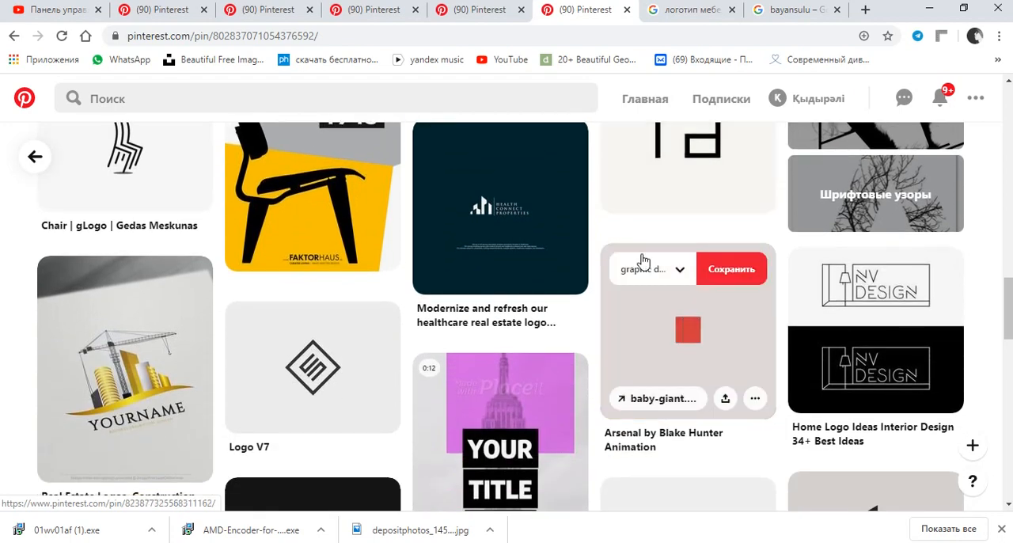
scroll(639, 262, "up", 9)
scroll(638, 260, "up", 10)
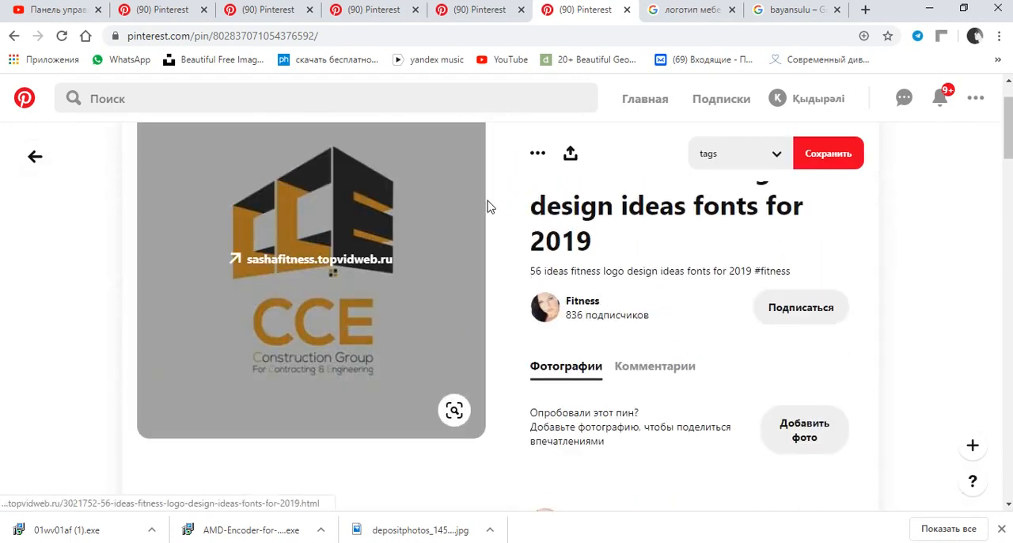
Search Google in a new tab for "казахтелеком logo" and examine the company's logo variants.
left_click(866, 9)
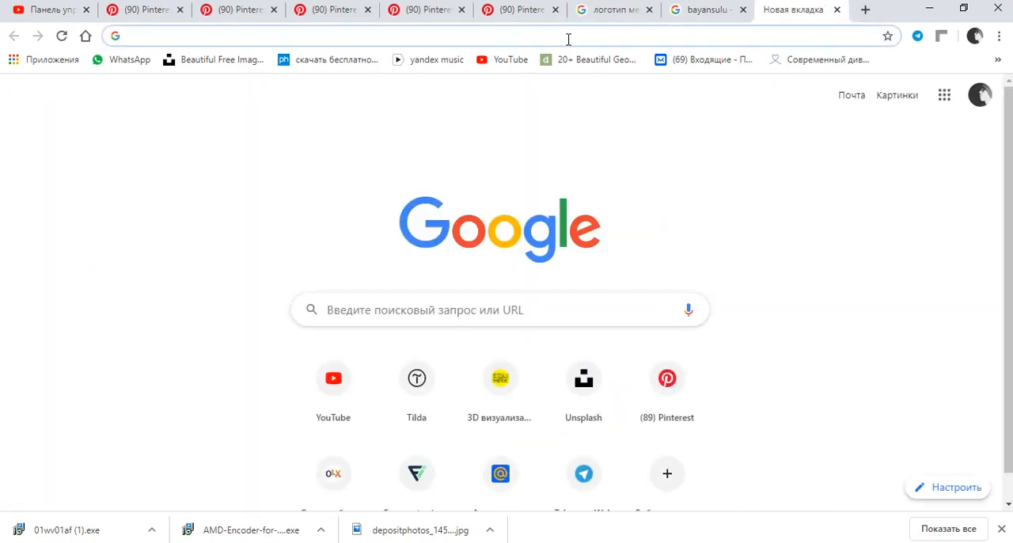
type("rfpf")
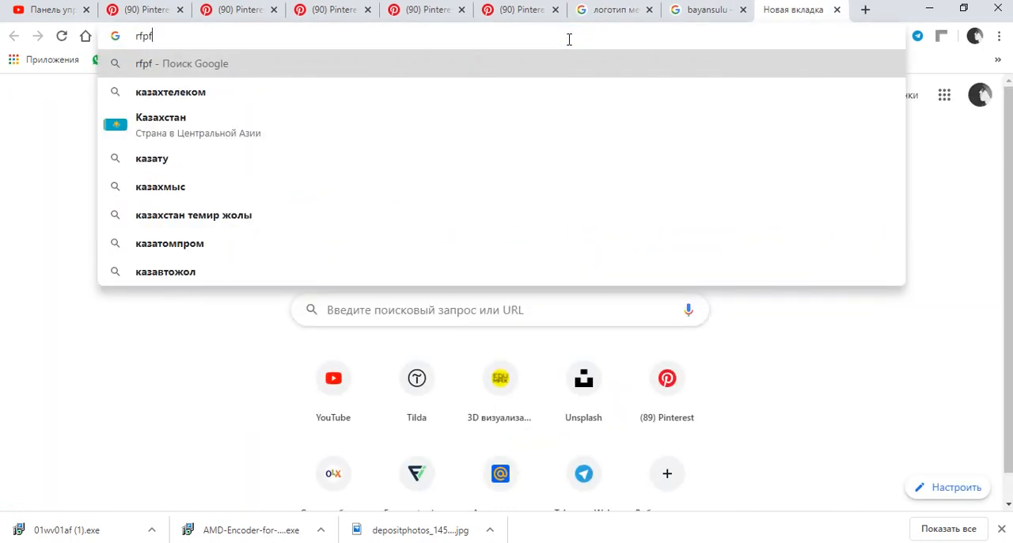
key("Down")
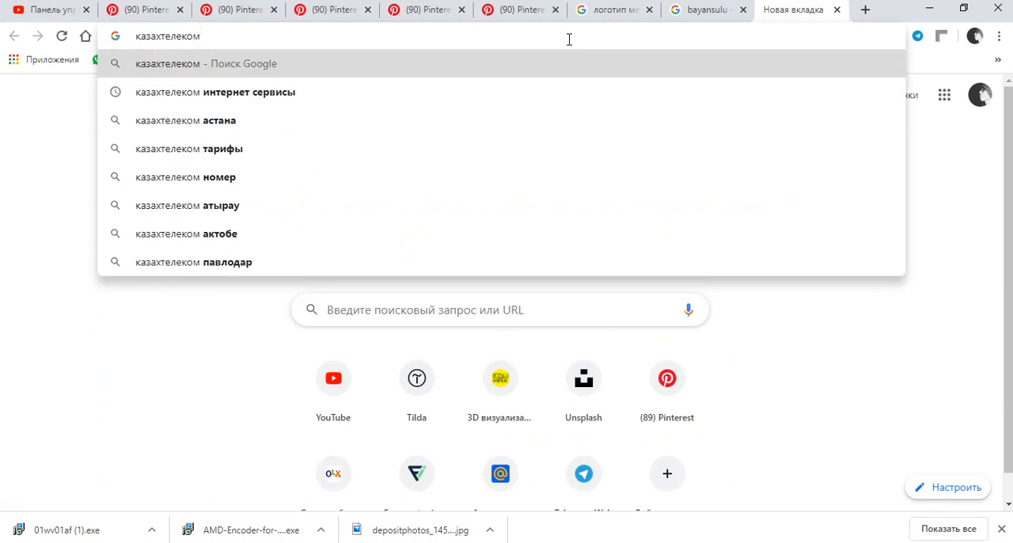
type("logo")
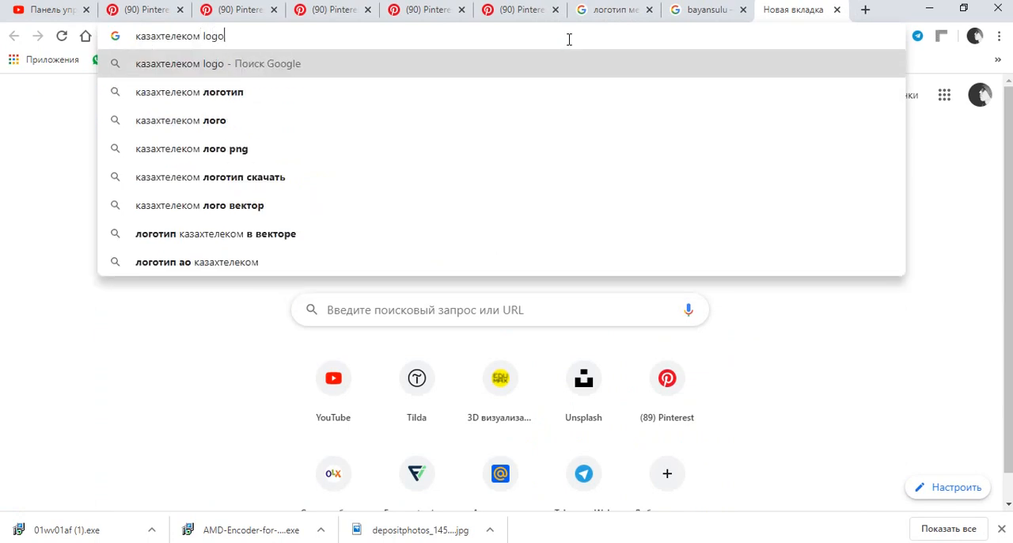
key("Return")
scroll(278, 272, "down", 2)
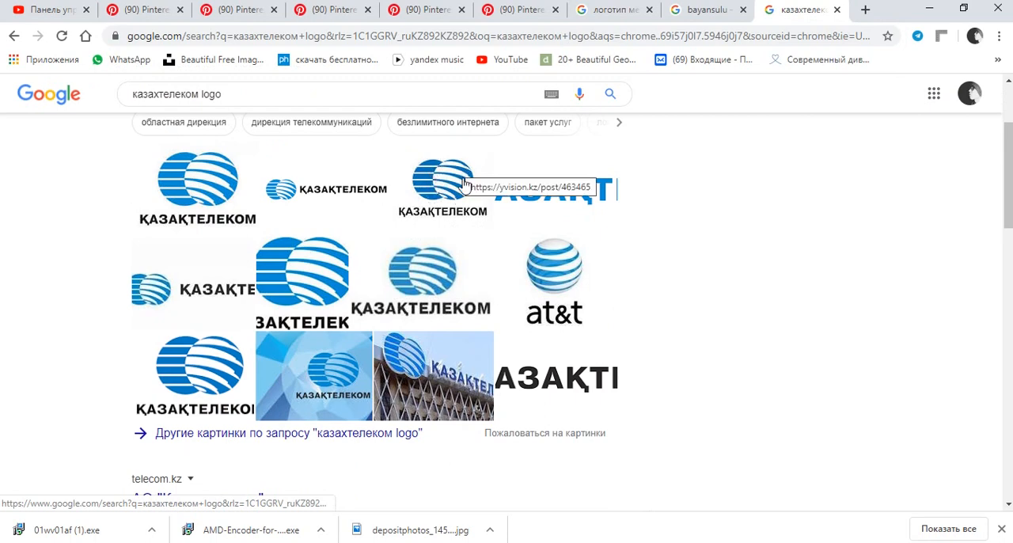
scroll(433, 169, "up", 5)
Replace the Google query with "fedex" and examine the image results for the FedEx logo.
left_click(333, 102)
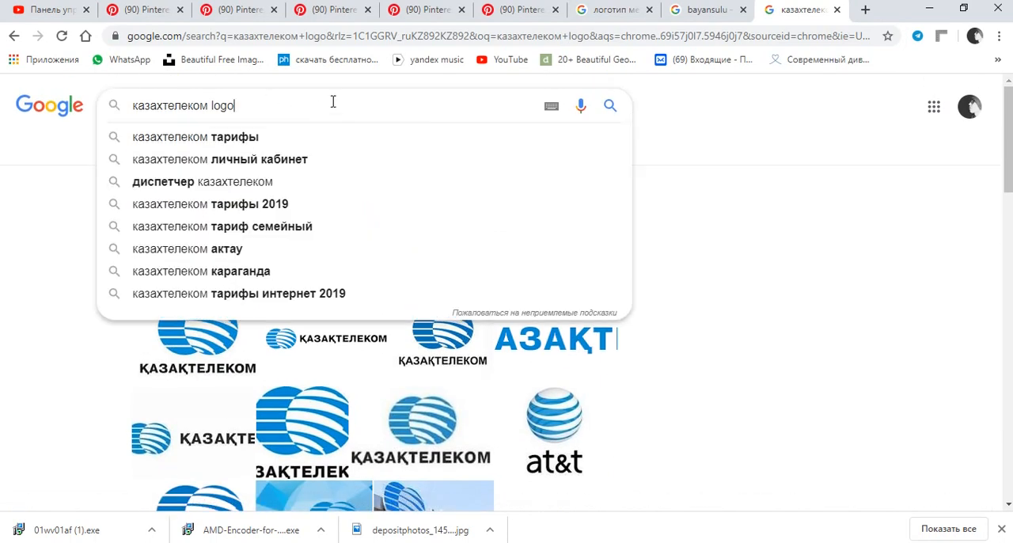
key("ctrl+a")
key("BackSpace")
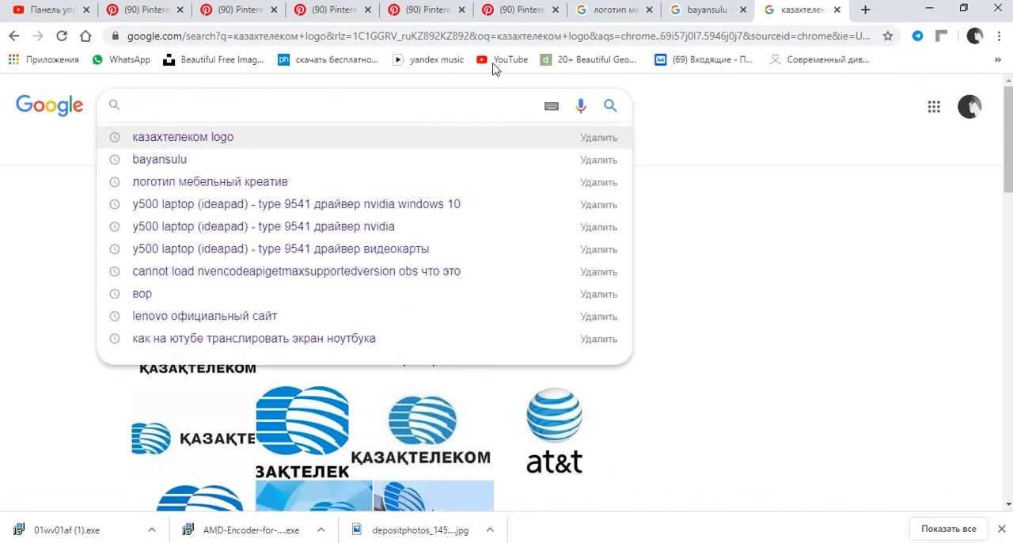
type("fe")
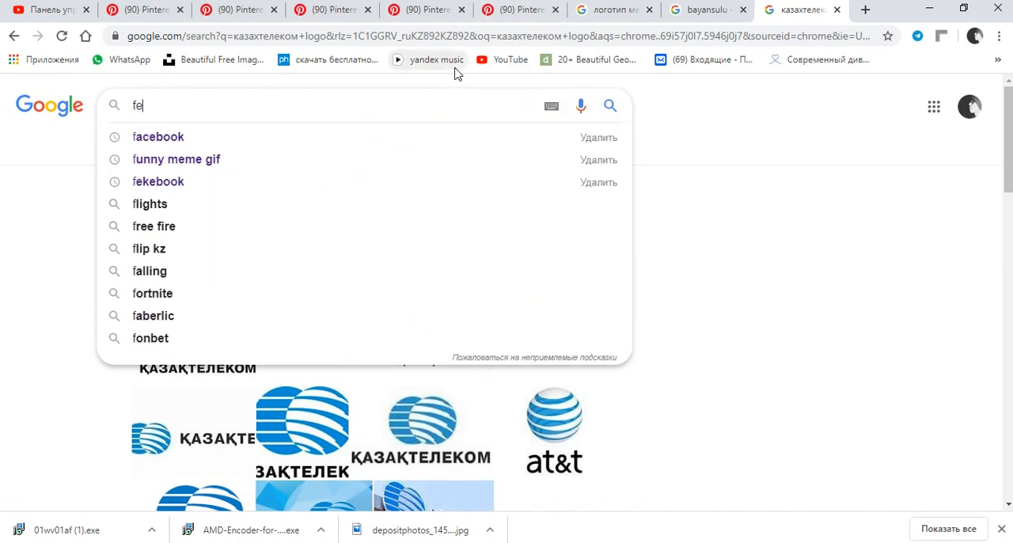
type("dex")
key("Return")
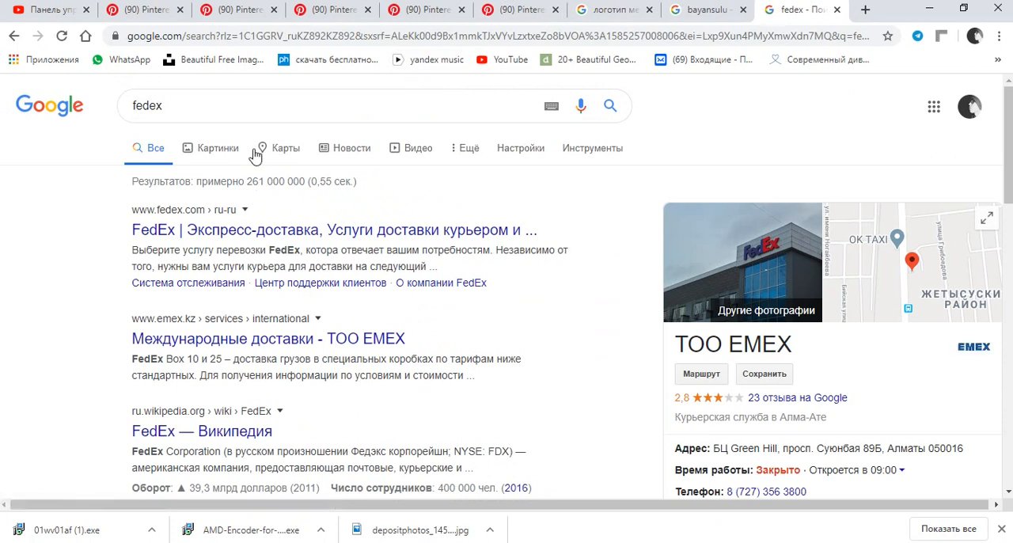
left_click(220, 150)
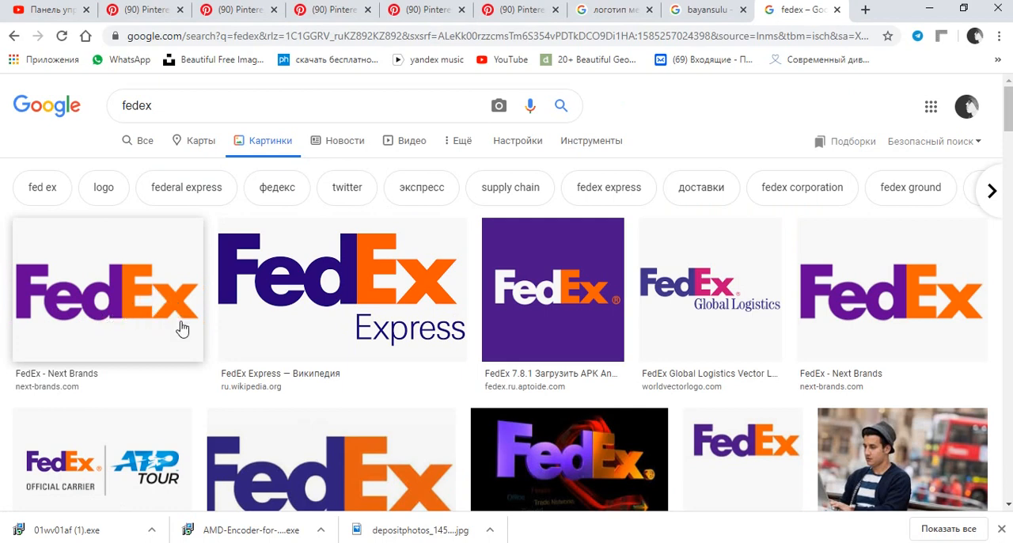
scroll(679, 290, "down", 3)
scroll(686, 261, "up", 3)
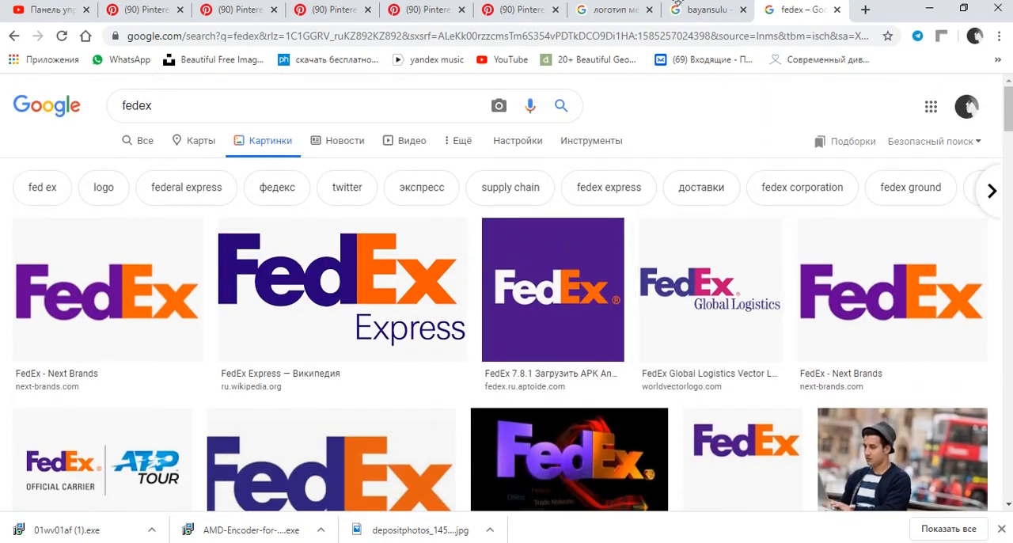
Close the CCE logo pin and look further through the Pinterest results for "furniture logo design".
left_click(567, 6)
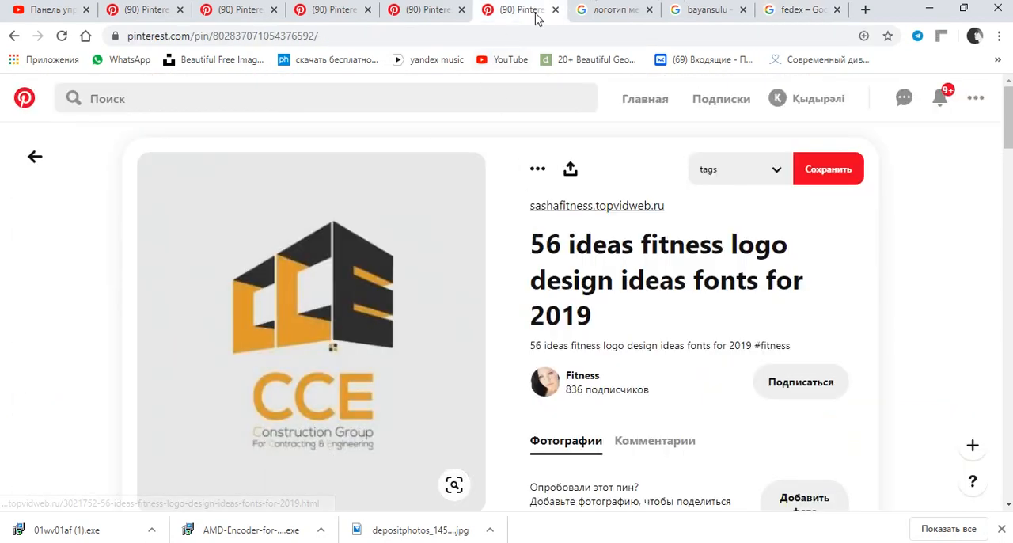
key("ctrl+w")
left_click(475, 10)
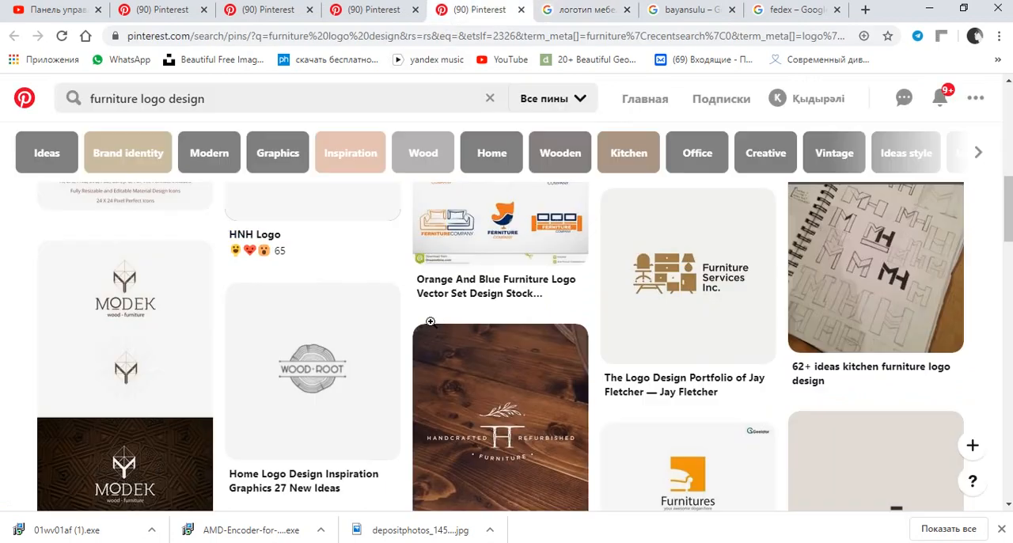
scroll(477, 323, "down", 5)
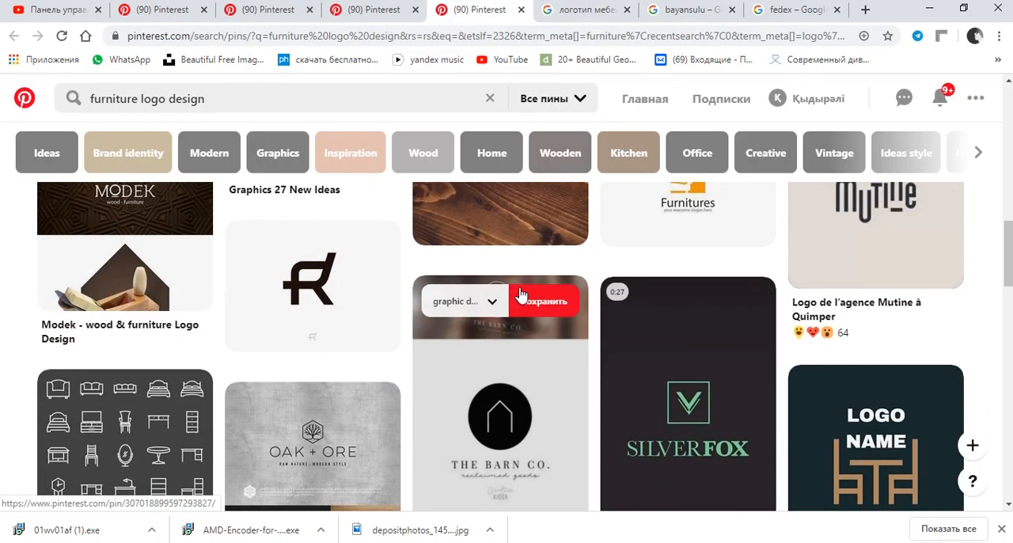
scroll(570, 280, "down", 2)
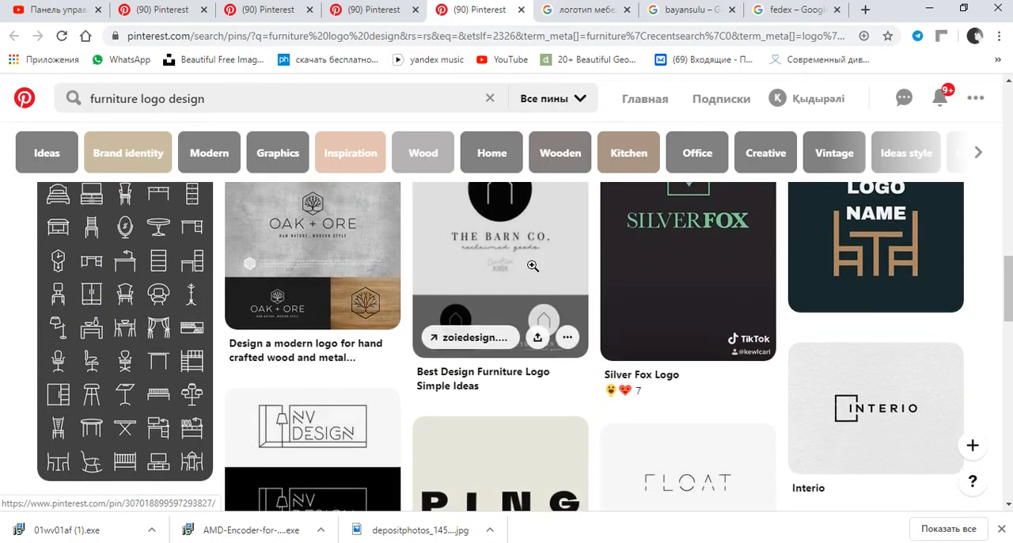
scroll(547, 271, "down", 4)
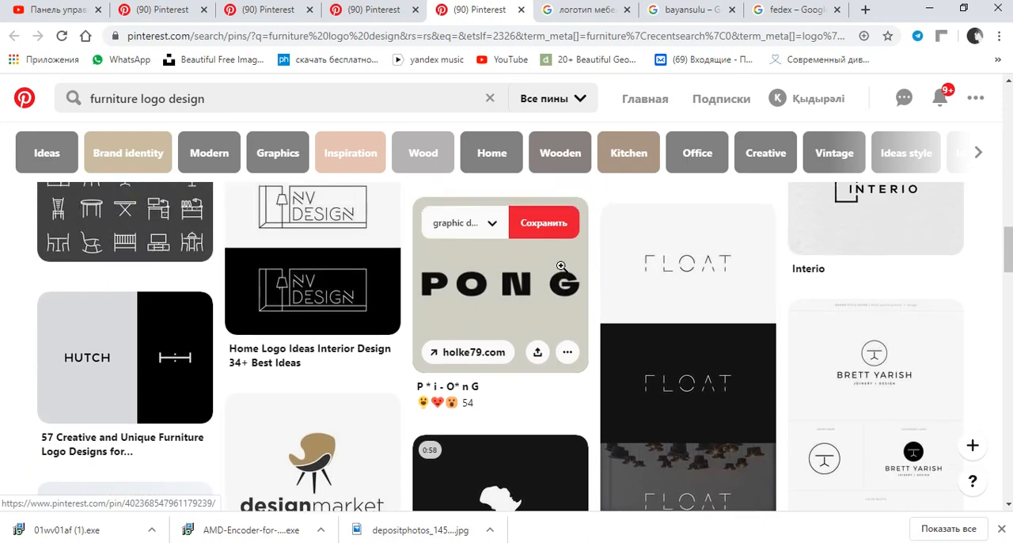
scroll(564, 272, "down", 8)
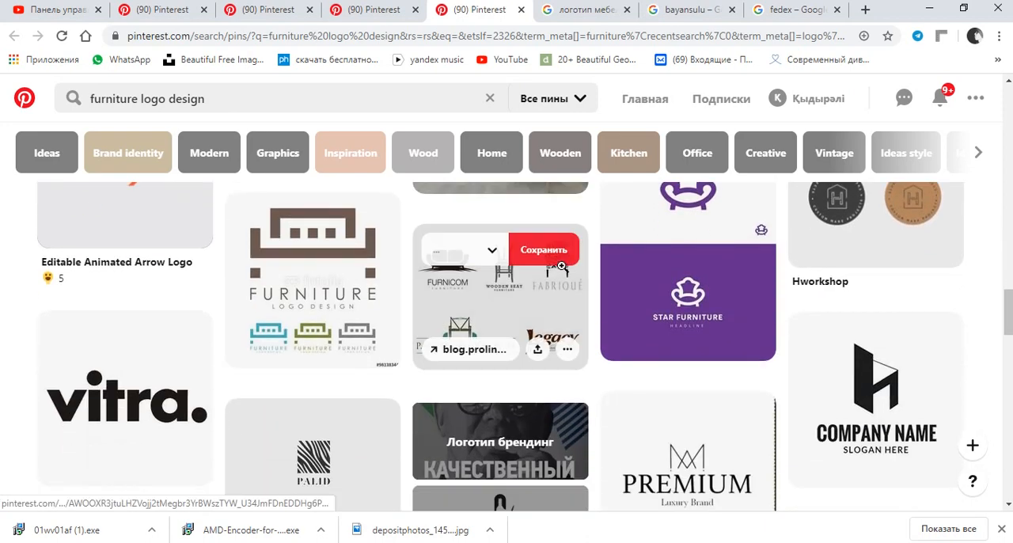
scroll(562, 272, "down", 2)
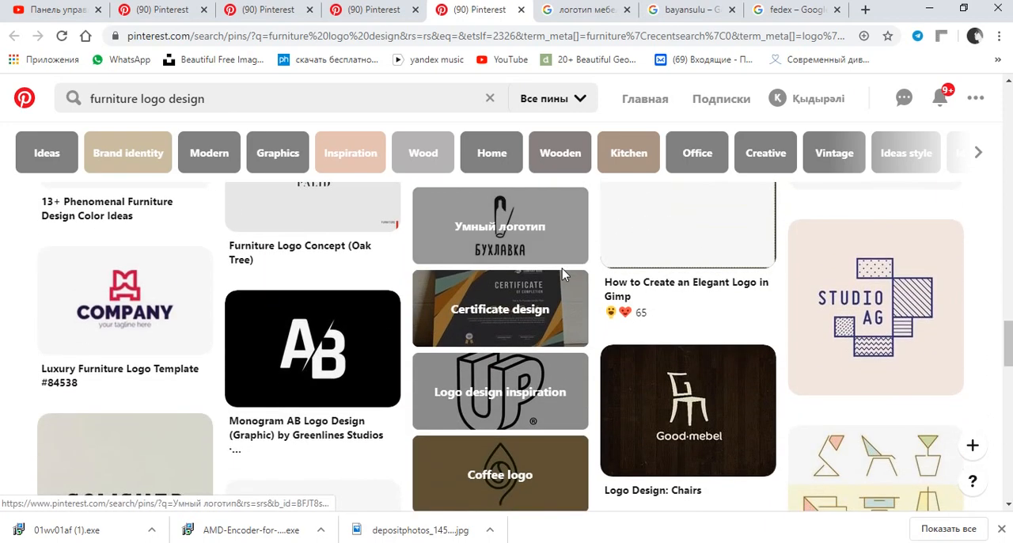
scroll(563, 269, "down", 5)
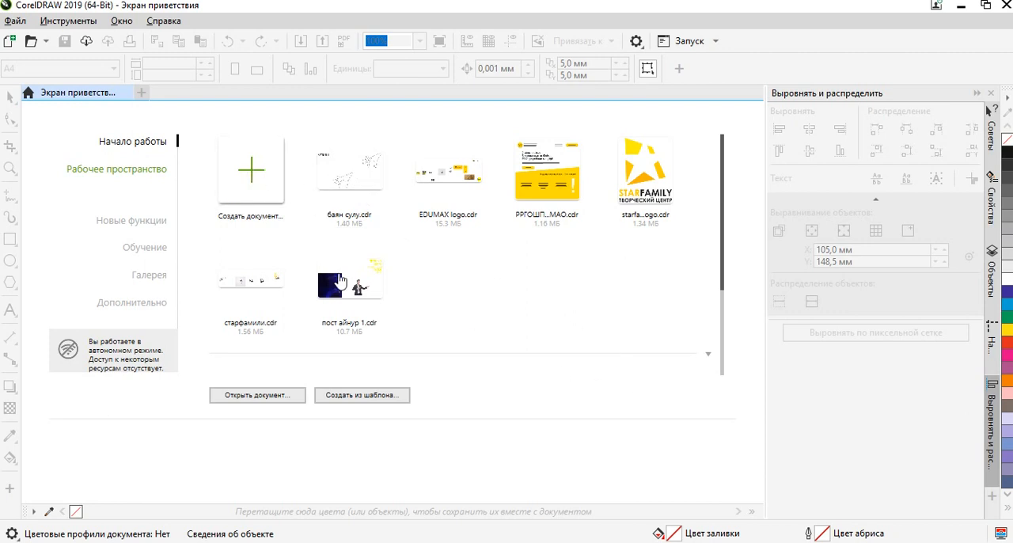
Switch to CorelDRAW 2019 and create a new document with the A4 page size.
key("ctrl+n")
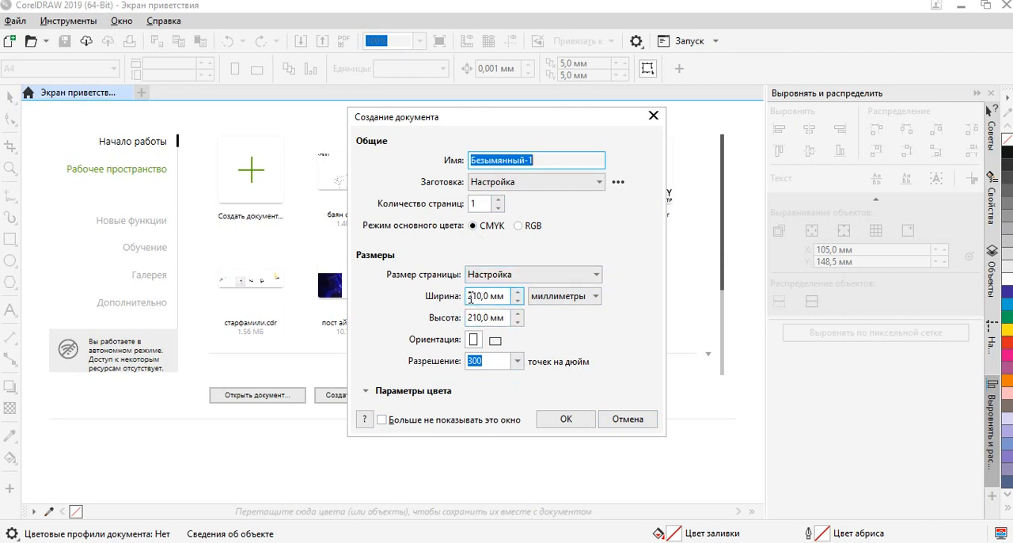
left_click(487, 277)
left_click(487, 281)
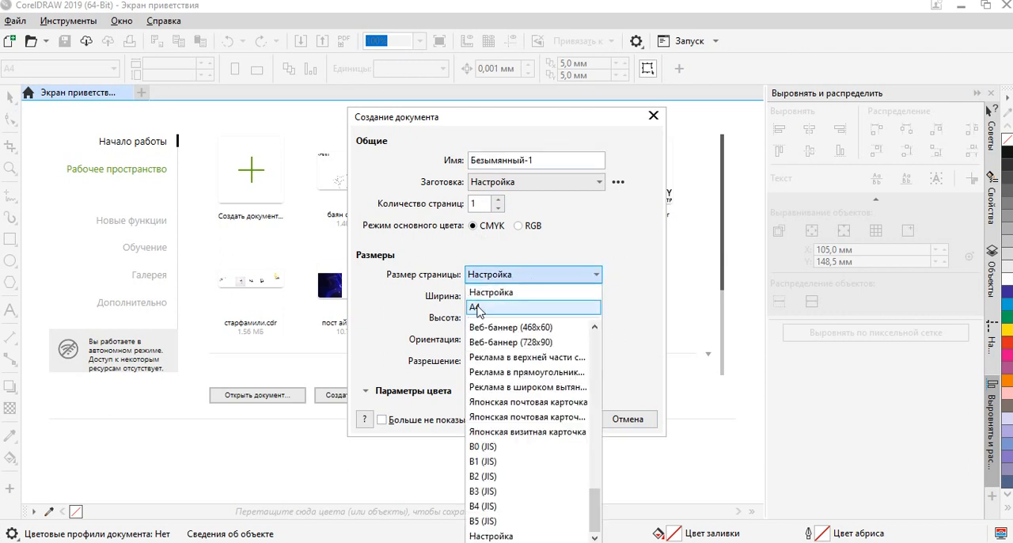
left_click(484, 307)
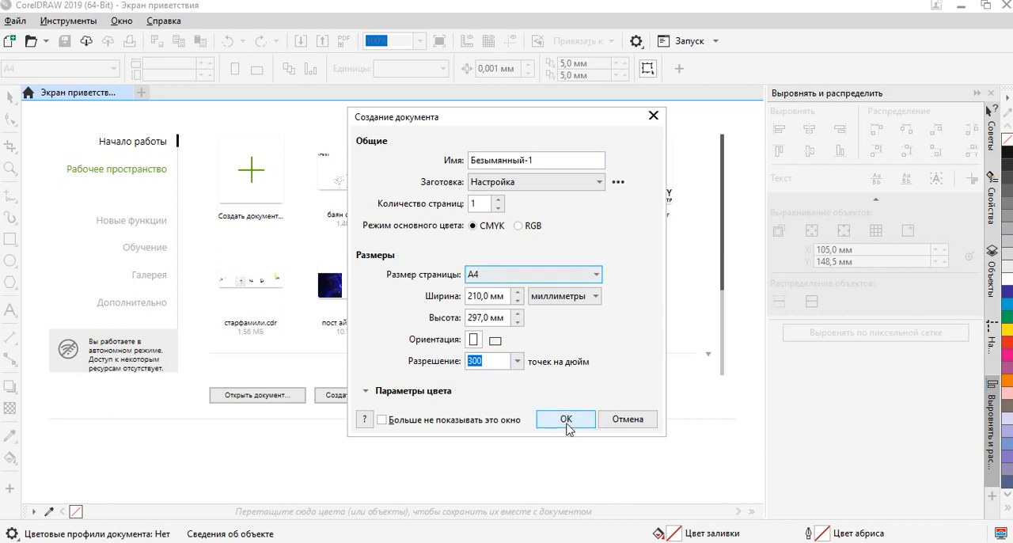
left_click(567, 421)
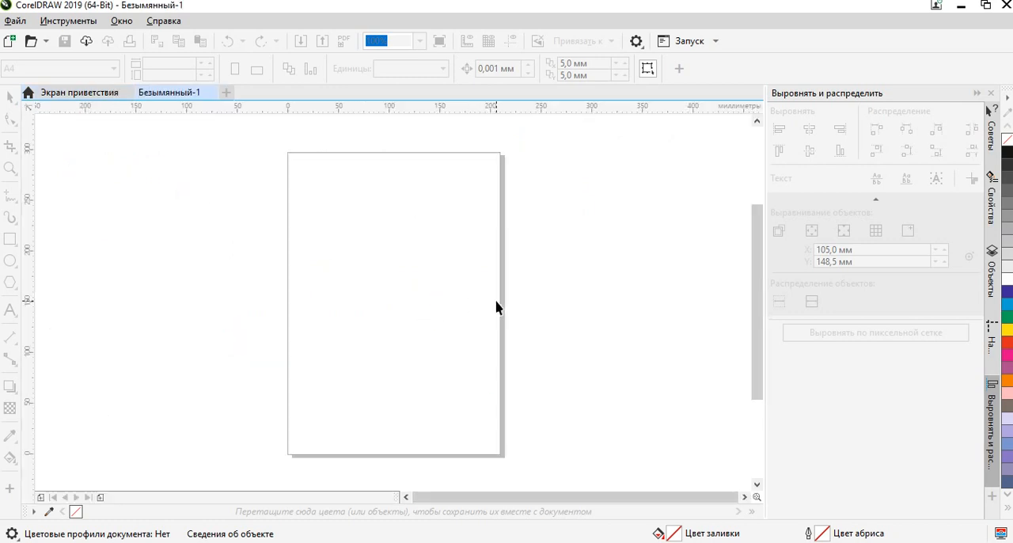
Add the artistic text "bayansulu" in Arial 24 pt on the empty area beside the page.
scroll(400, 273, "down", 3)
scroll(452, 290, "up", 2)
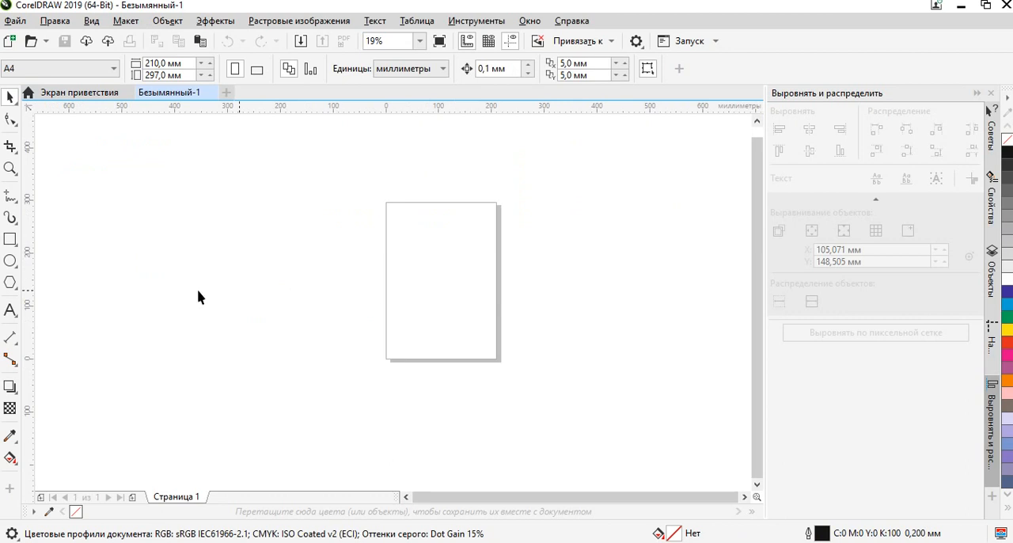
scroll(406, 258, "up", 2)
left_click_drag(487, 301, 269, 348)
scroll(436, 310, "down", 2)
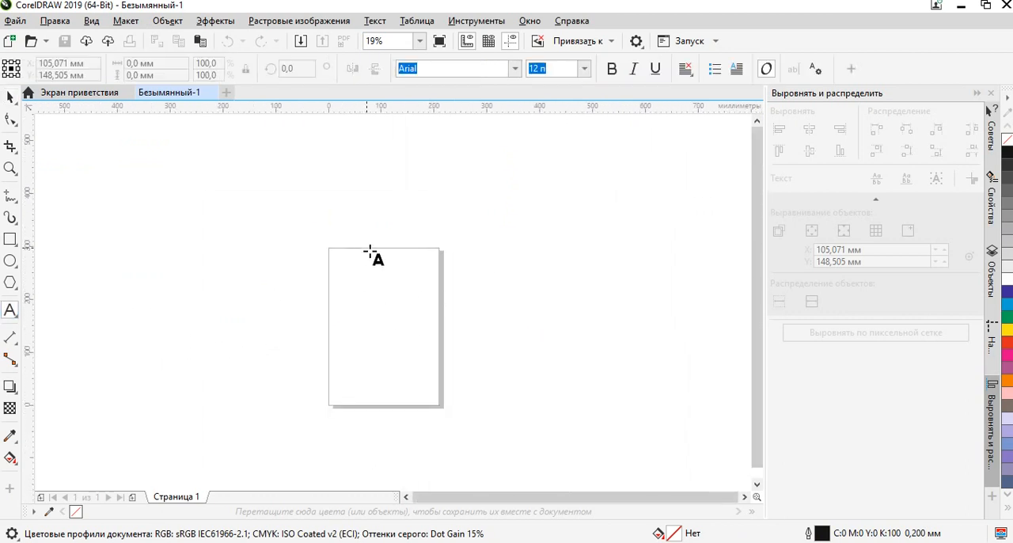
left_click_drag(518, 328, 230, 327)
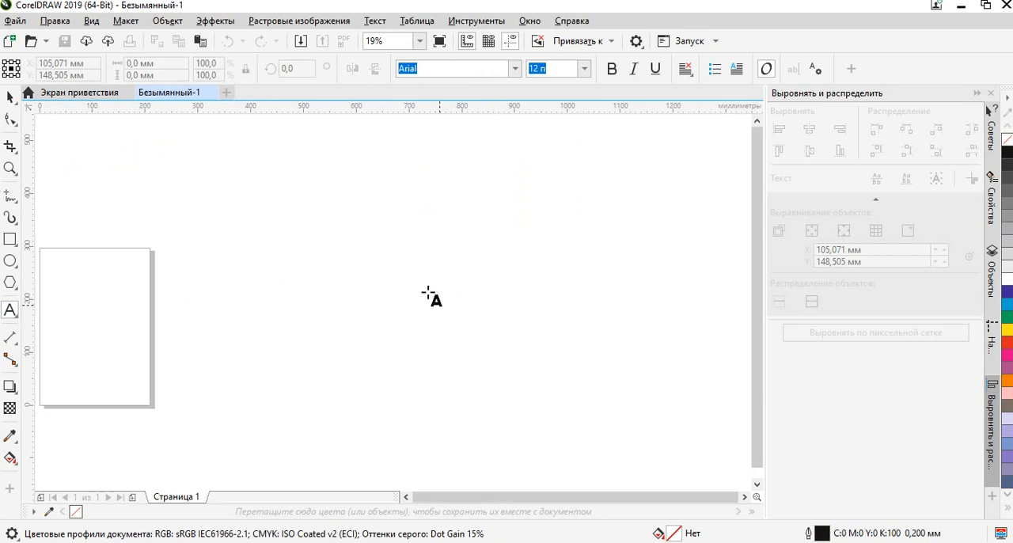
left_click_drag(557, 255, 460, 282)
scroll(419, 283, "up", 1)
scroll(348, 311, "up", 1)
left_click(321, 286)
scroll(333, 294, "up", 1)
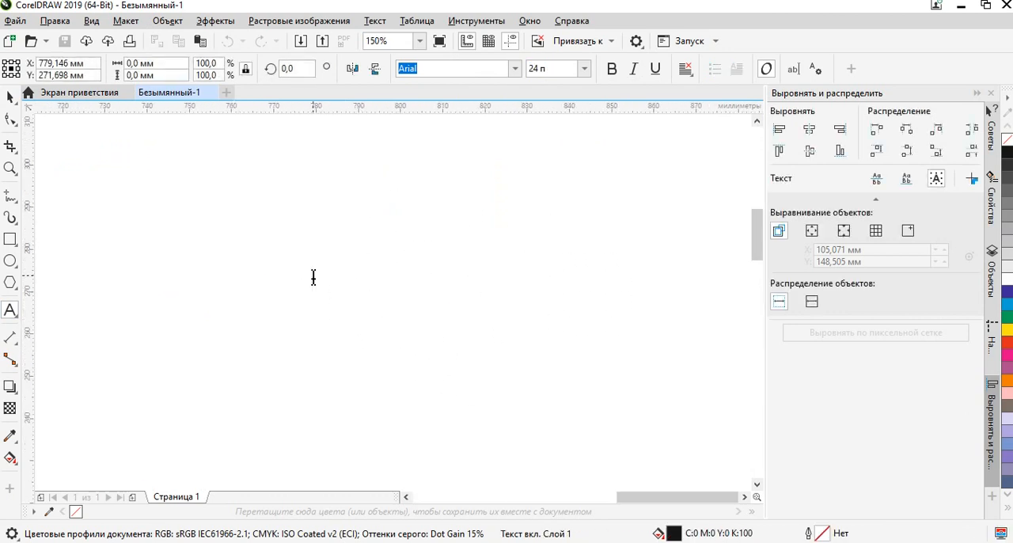
type("bayansulu")
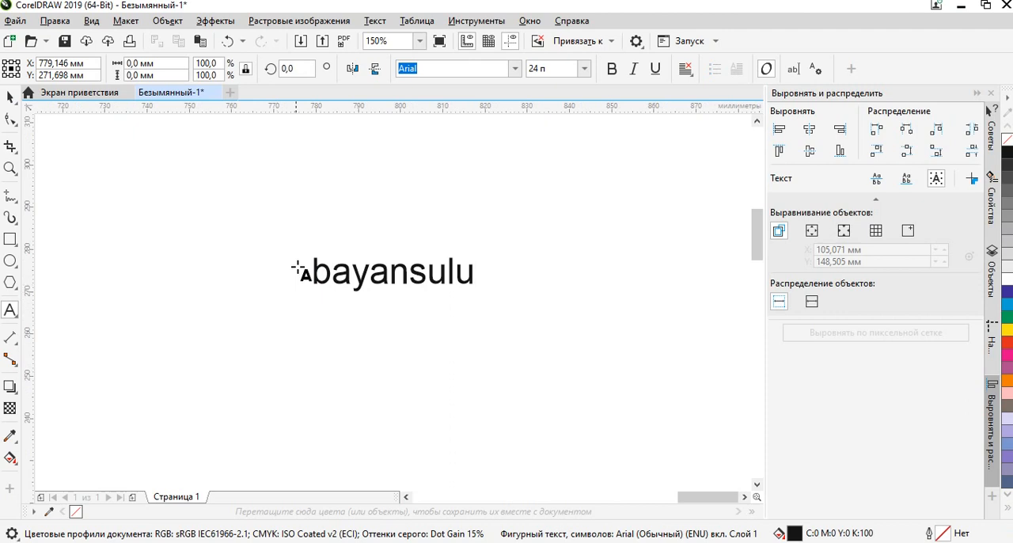
Insert two spaces into the text between "bayan" and "sulu" to split it into two words.
left_click(408, 271)
left_click_drag(410, 271, 489, 271)
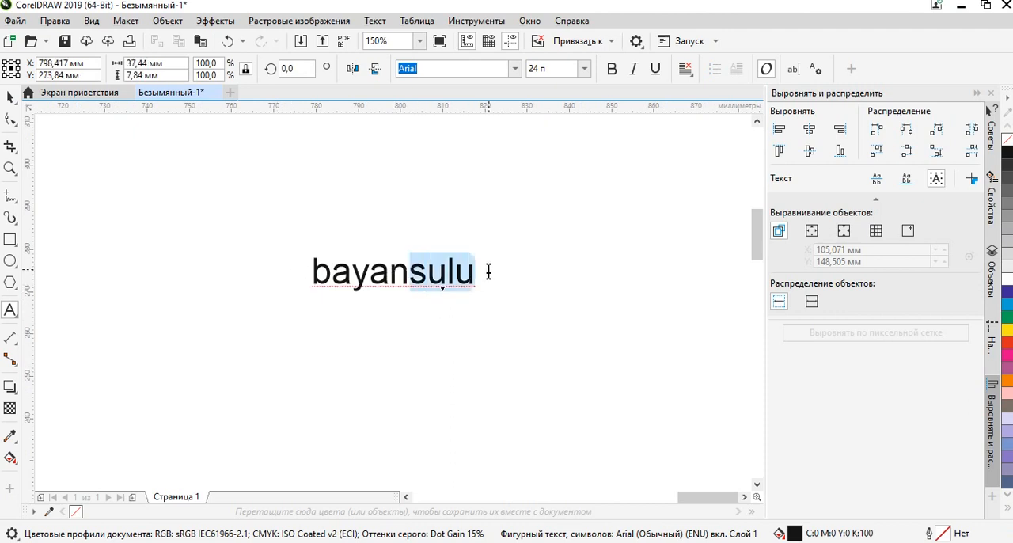
left_click(410, 273)
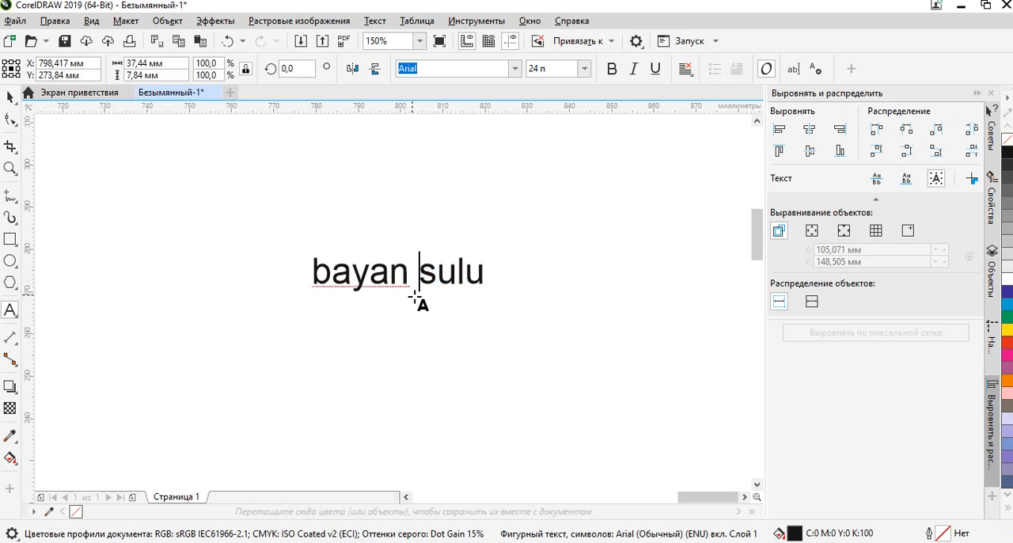
left_click(10, 97)
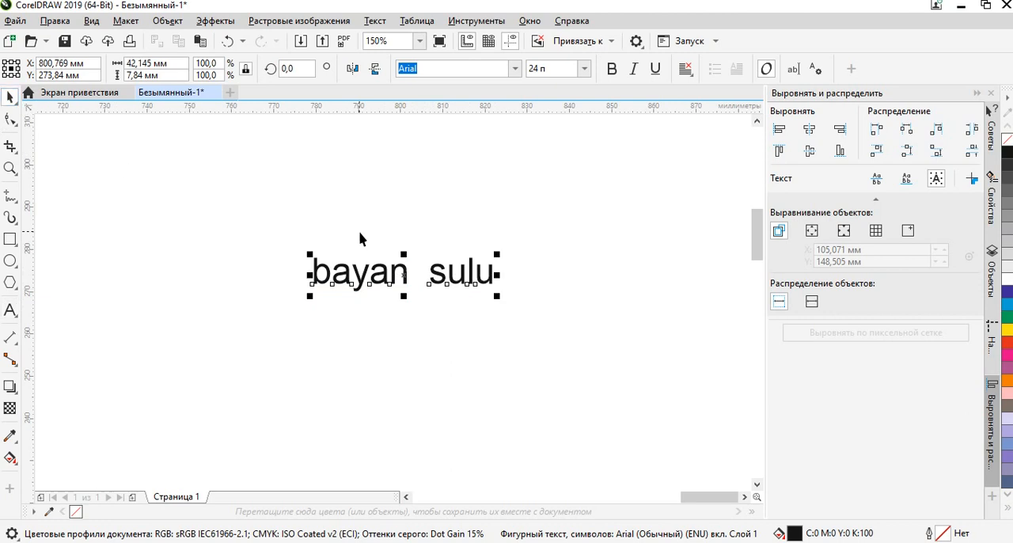
Convert the whole "bayan sulu" text to upper case.
double_click(388, 273)
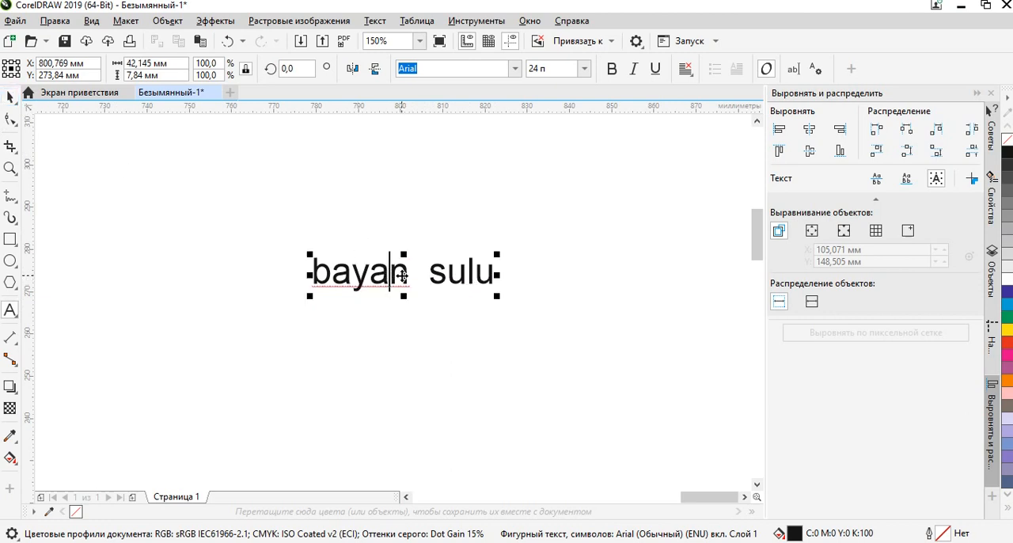
key("ctrl+a")
right_click(402, 275)
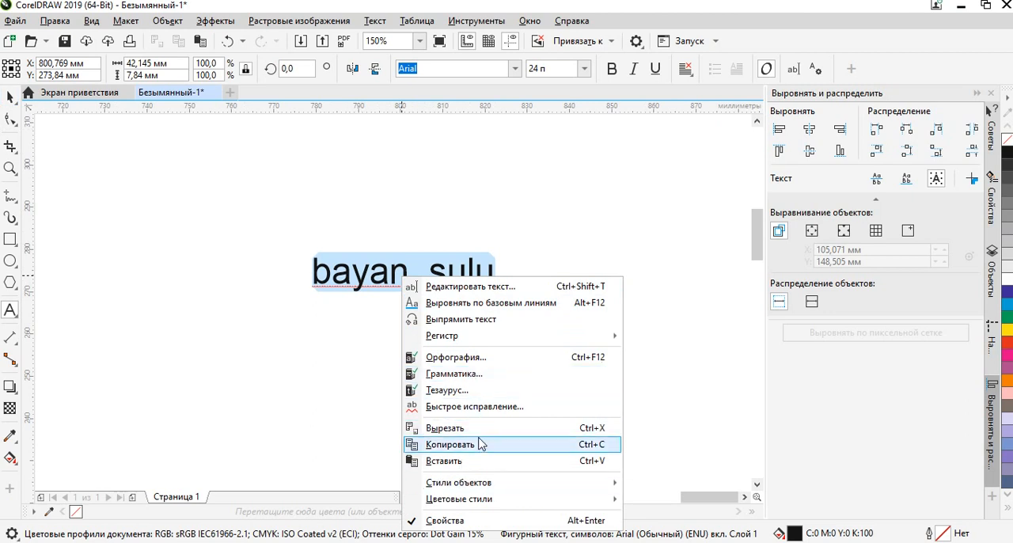
mouse_move(485, 338)
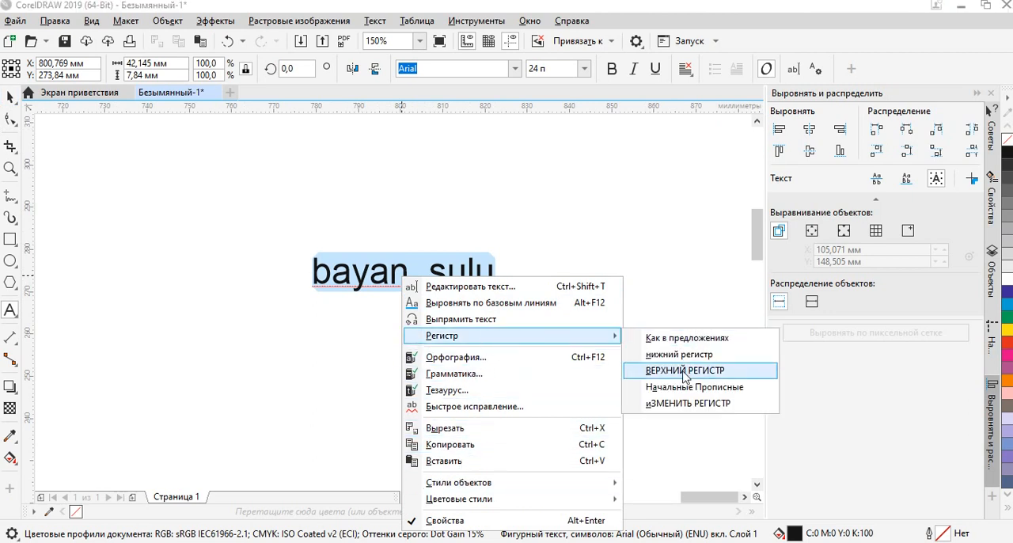
left_click(683, 371)
left_click(9, 97)
left_click(12, 102)
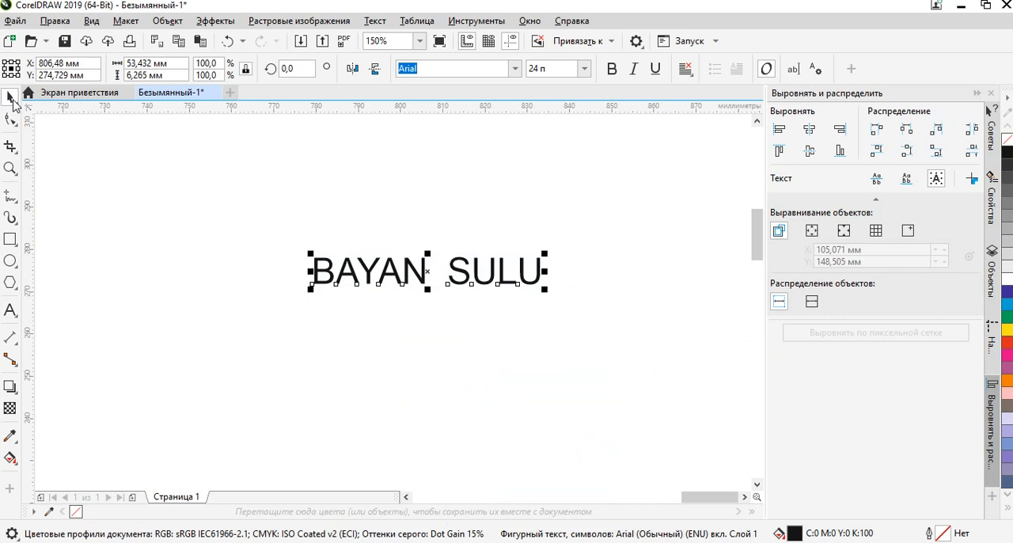
Add a second artistic text line reading "BAYAN SULU" in Arial 24 pt below the first one.
left_click(449, 210)
left_click_drag(453, 296, 458, 322)
scroll(309, 309, "down", 2)
scroll(394, 262, "up", 3)
left_click_drag(399, 314, 461, 252)
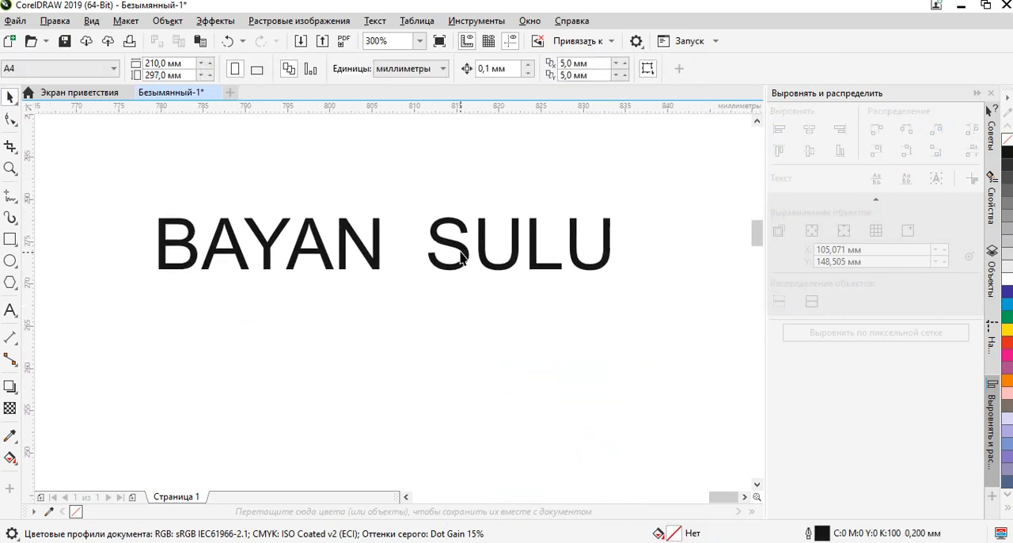
left_click(9, 311)
left_click(176, 388)
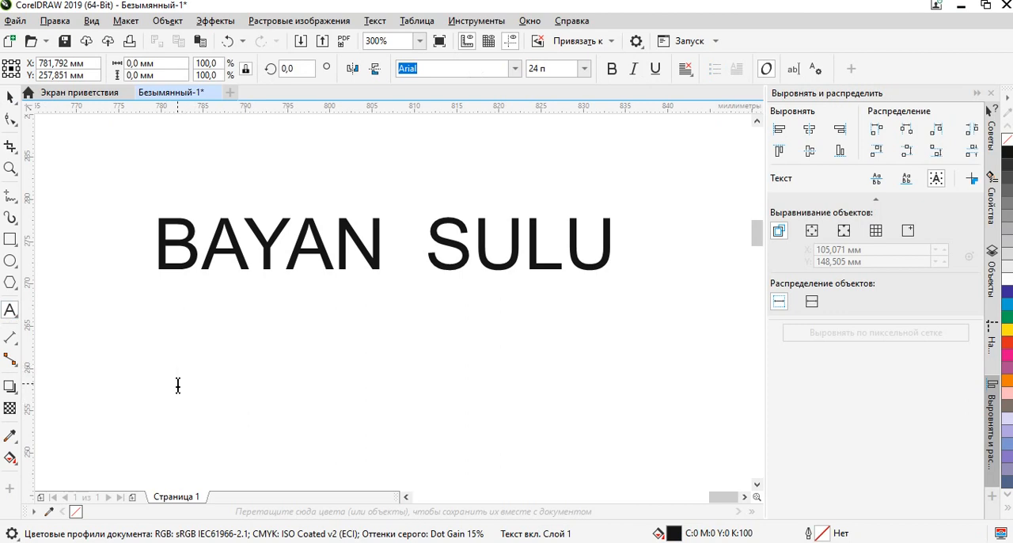
type("BA")
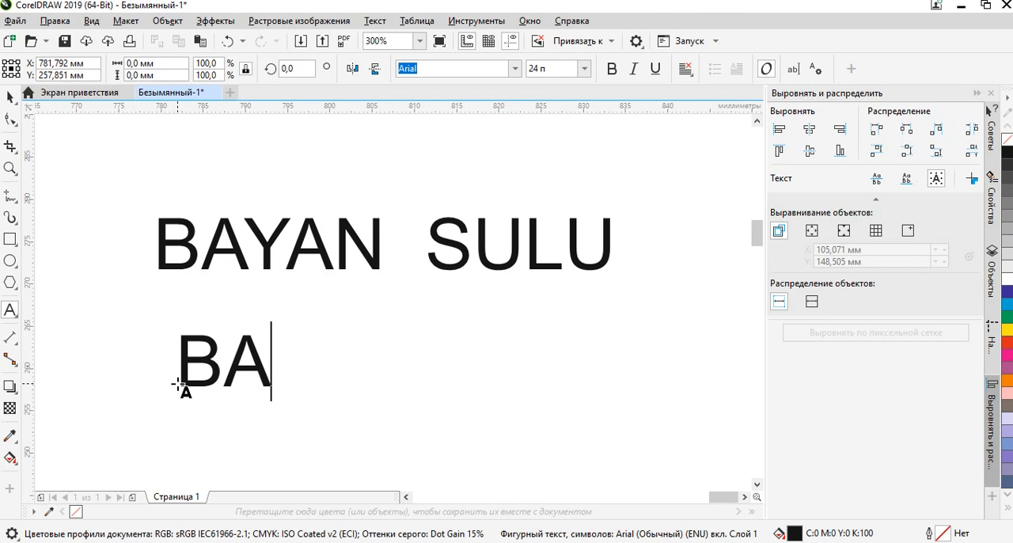
type("YAN  ")
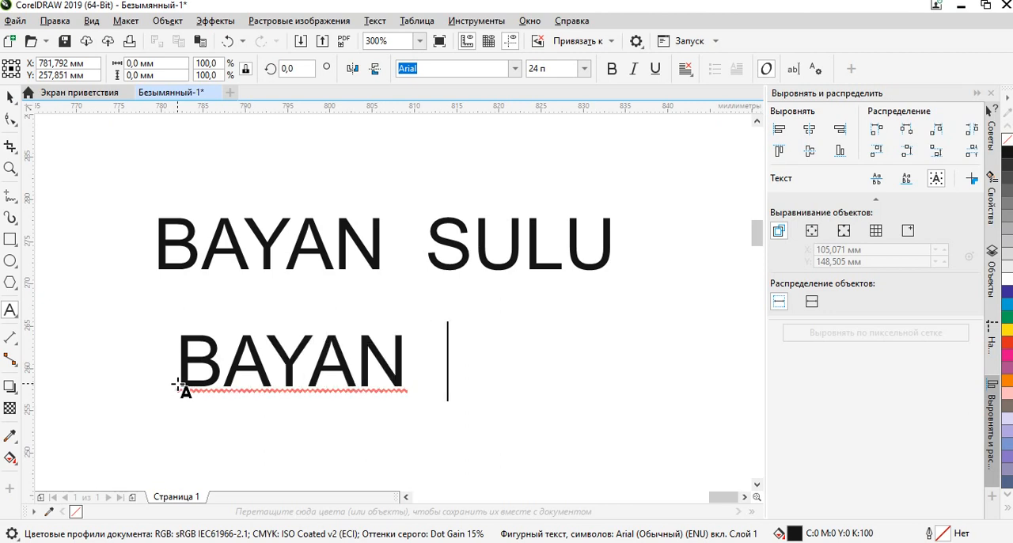
type("SULU")
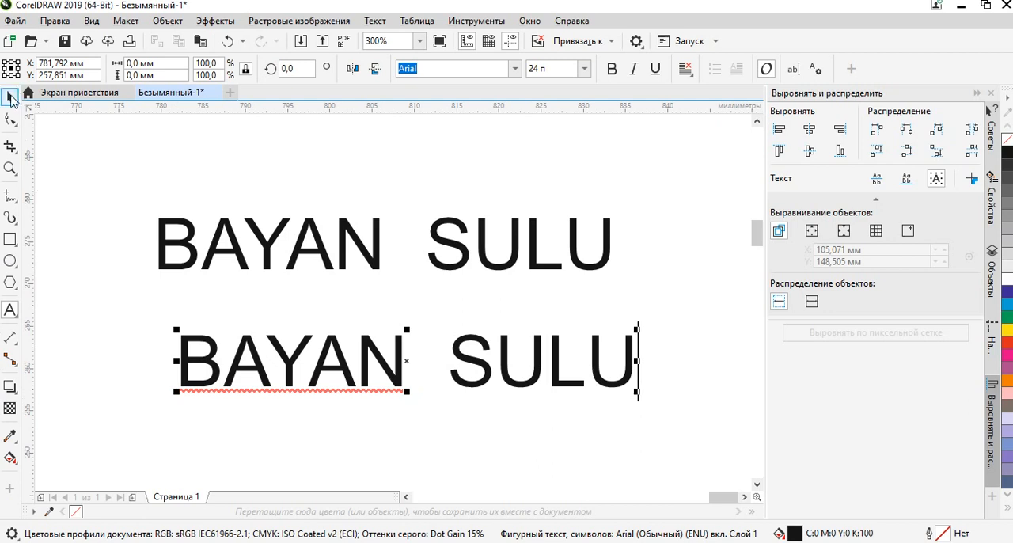
left_click(10, 96)
Shift the lower BAYAN SULU text about 2 mm left so that it sits beneath the upper line.
left_click(546, 446)
left_click_drag(540, 343, 491, 348)
left_click(402, 350)
scroll(406, 368, "down", 2)
scroll(499, 342, "up", 1)
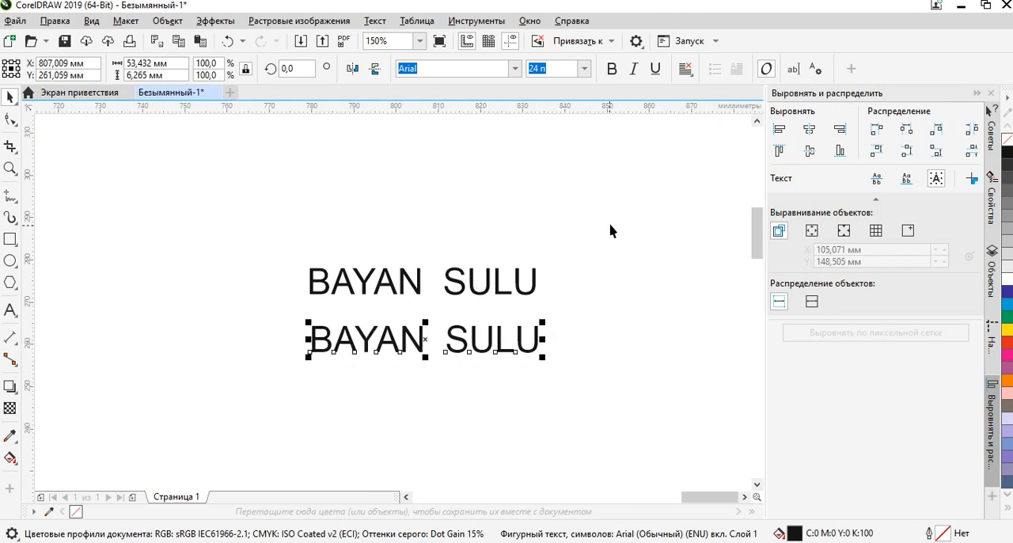
left_click(579, 219)
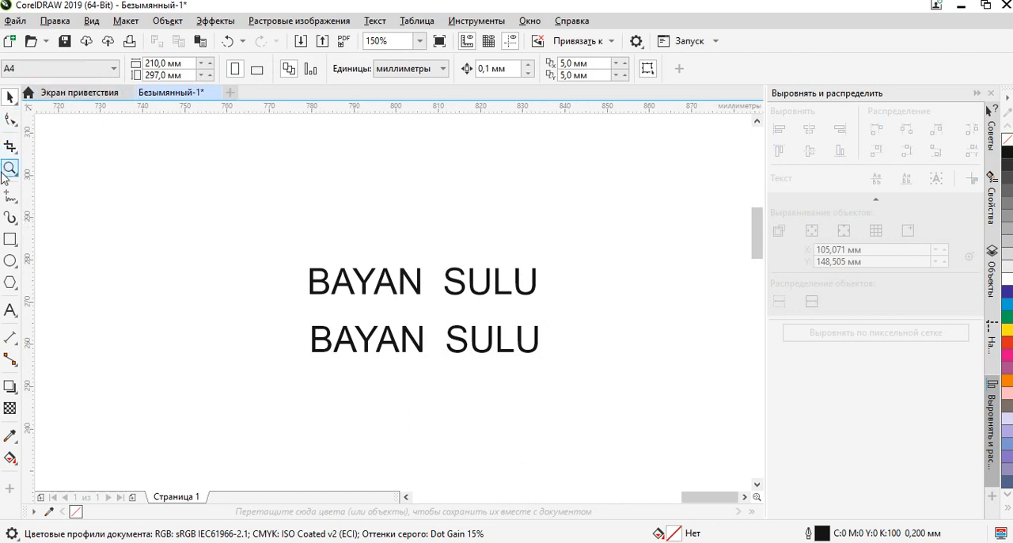
left_click_drag(411, 220, 433, 215)
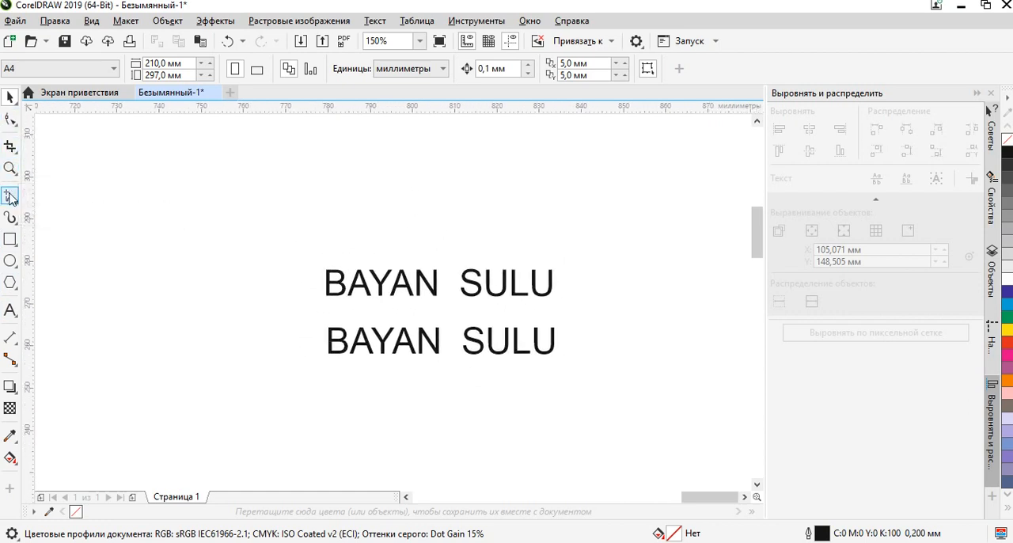
left_click_drag(463, 264, 356, 263)
scroll(305, 280, "up", 1)
left_click_drag(377, 310, 390, 269)
scroll(391, 215, "down", 1)
left_click_drag(221, 231, 172, 211)
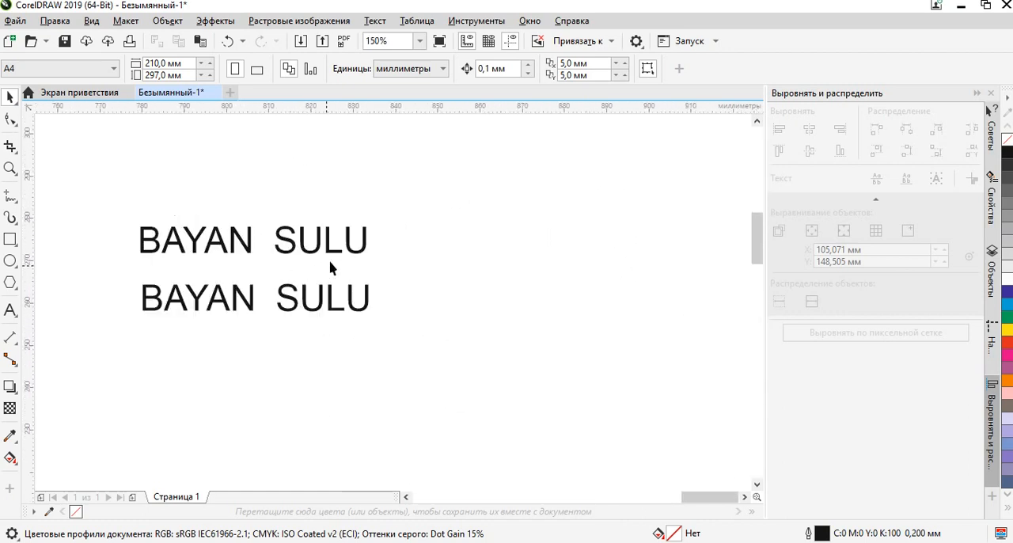
scroll(331, 231, "up", 2)
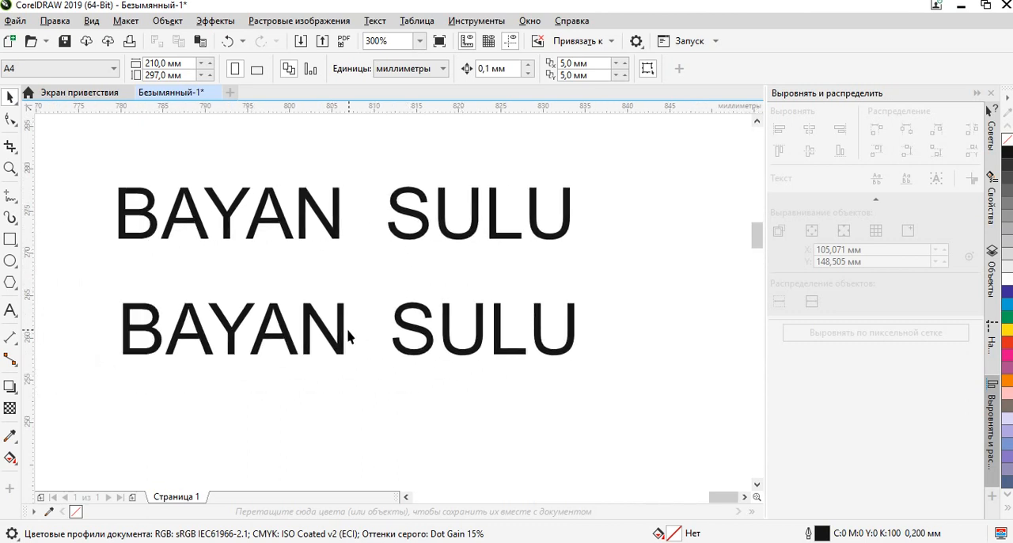
scroll(381, 274, "down", 3)
scroll(381, 275, "up", 3)
scroll(380, 275, "down", 2)
scroll(381, 277, "up", 1)
scroll(381, 277, "up", 1)
scroll(380, 285, "down", 2)
scroll(379, 285, "up", 2)
scroll(377, 282, "down", 1)
scroll(375, 323, "up", 2)
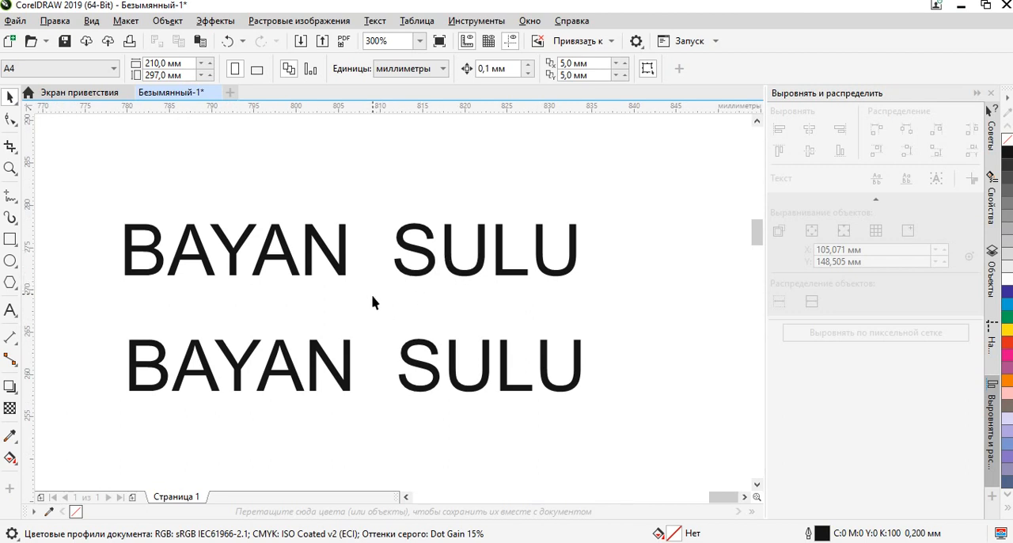
Examine the letter shapes of the upper BAYAN SULU text up close, particularly the B, A and Y.
left_click_drag(383, 297, 446, 227)
scroll(294, 219, "up", 6)
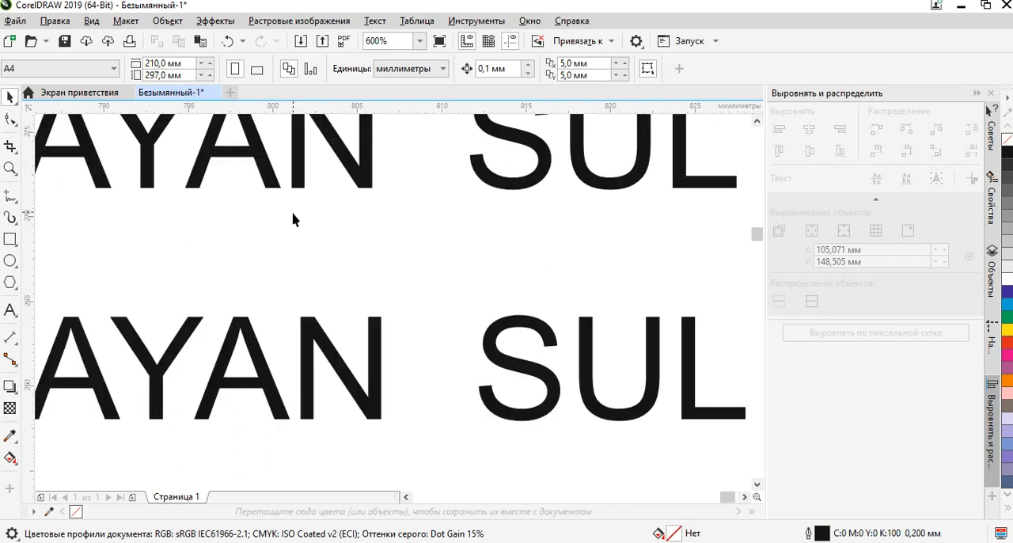
left_click_drag(293, 276, 606, 261)
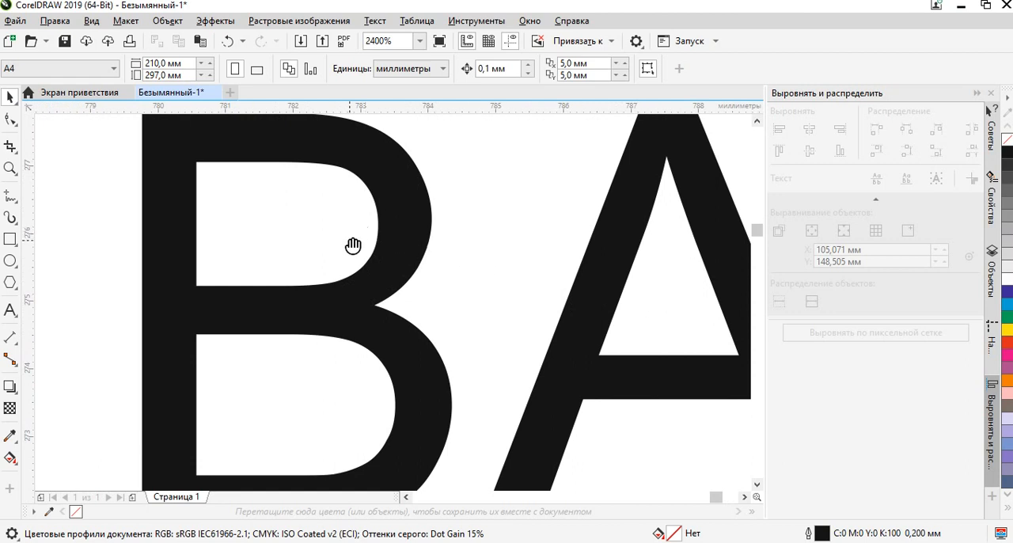
left_click_drag(353, 245, 127, 219)
left_click_drag(499, 358, 414, 264)
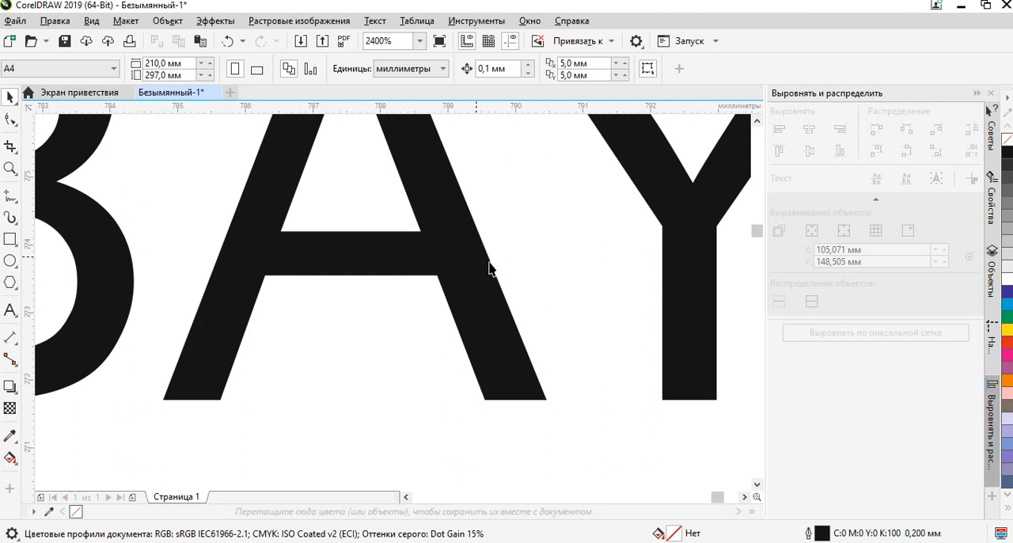
left_click_drag(422, 194, 504, 408)
left_click_drag(600, 266, 356, 244)
scroll(554, 344, "down", 3)
left_click_drag(557, 343, 335, 262)
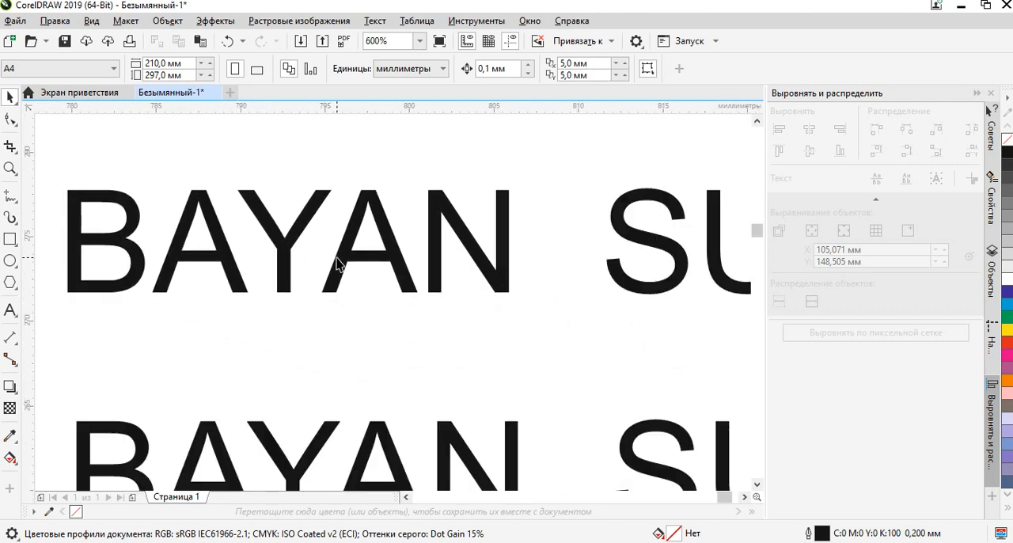
scroll(416, 274, "down", 5)
left_click_drag(416, 274, 423, 264)
left_click_drag(558, 292, 461, 296)
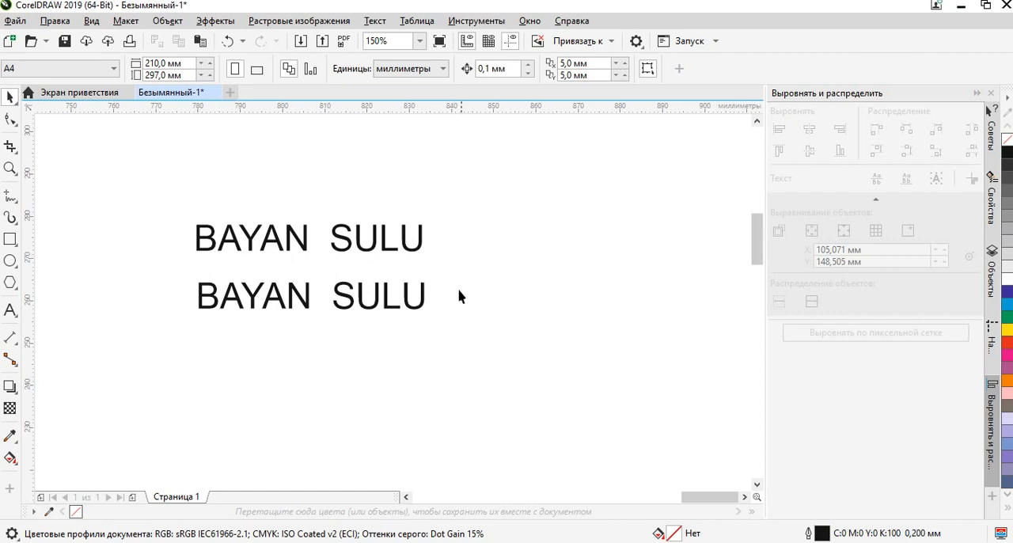
left_click(405, 293)
left_click_drag(339, 305, 428, 270)
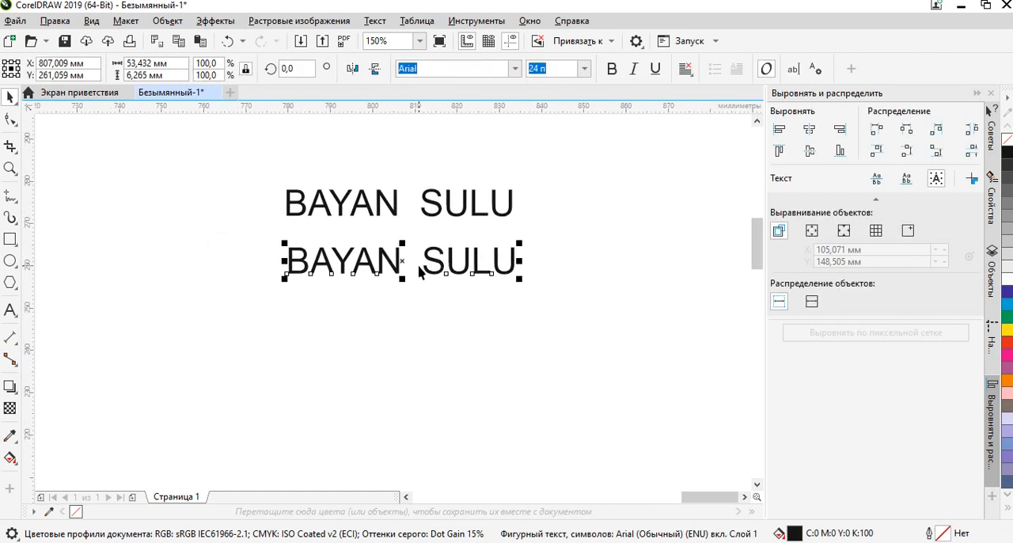
left_click_drag(607, 265, 488, 261)
left_click(349, 274)
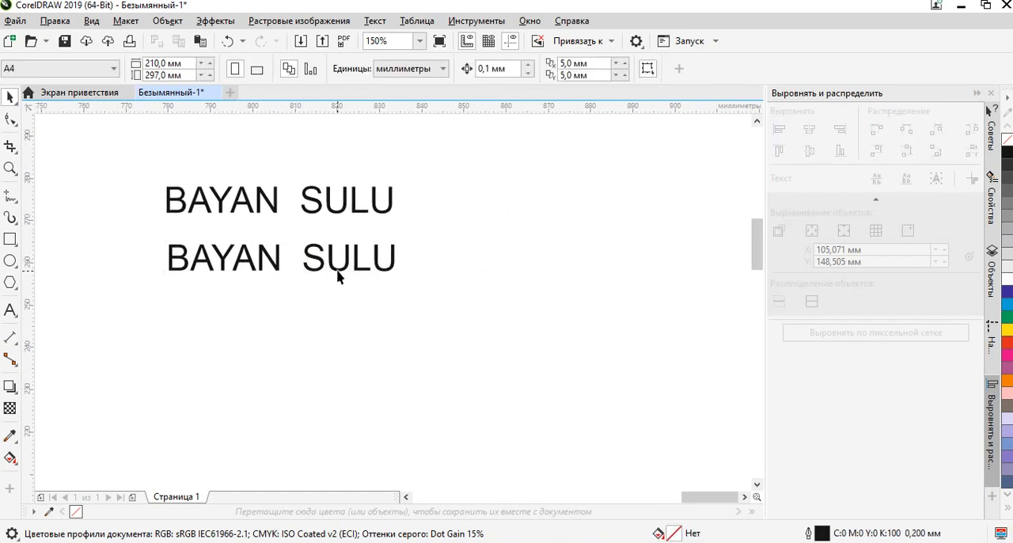
left_click(315, 270)
left_click(505, 232)
Move the upper BAYAN SULU text higher above the lower line, to about X 810 mm, Y 285 mm.
left_click(377, 206)
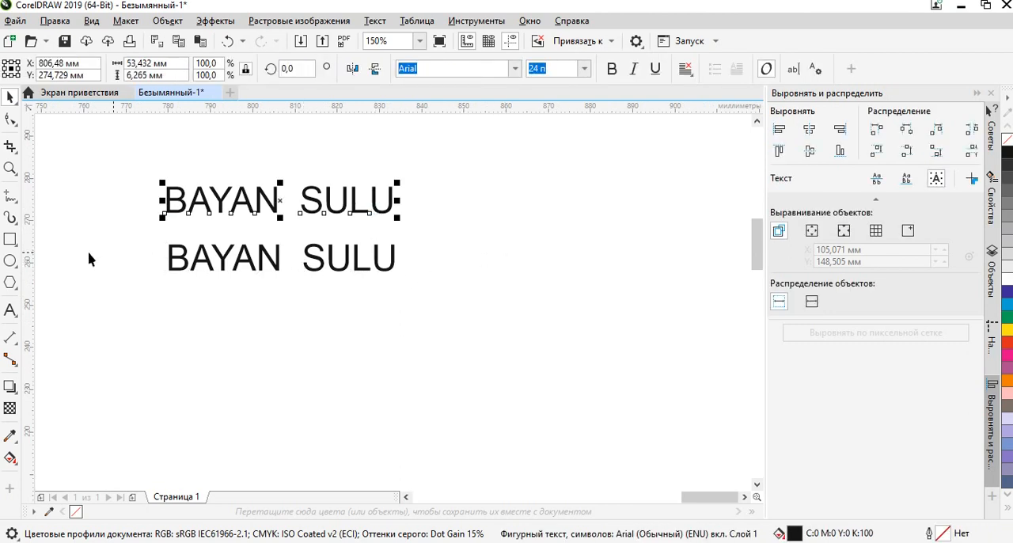
left_click(431, 214)
left_click(380, 207)
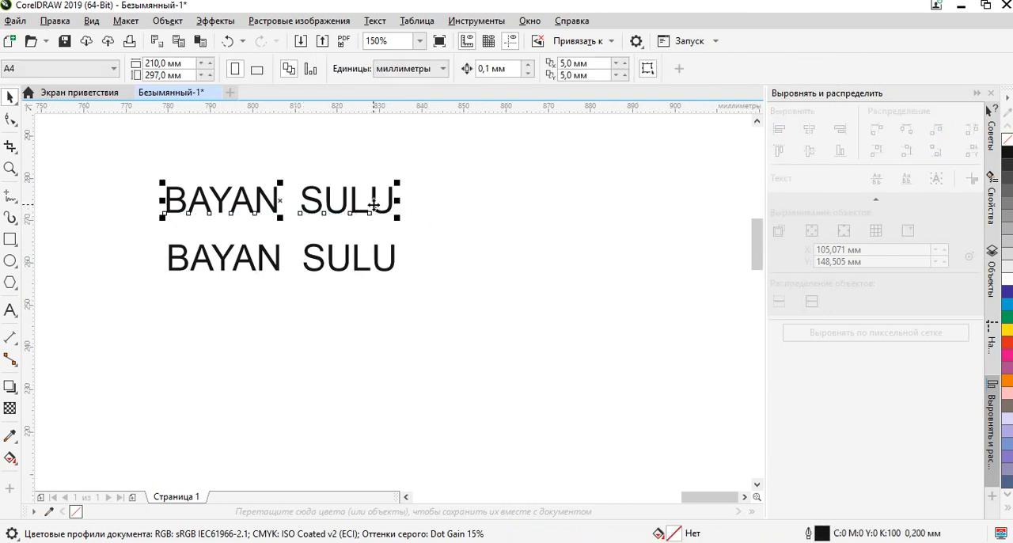
scroll(230, 202, "up", 1)
left_click_drag(295, 228, 364, 288)
scroll(396, 261, "down", 1)
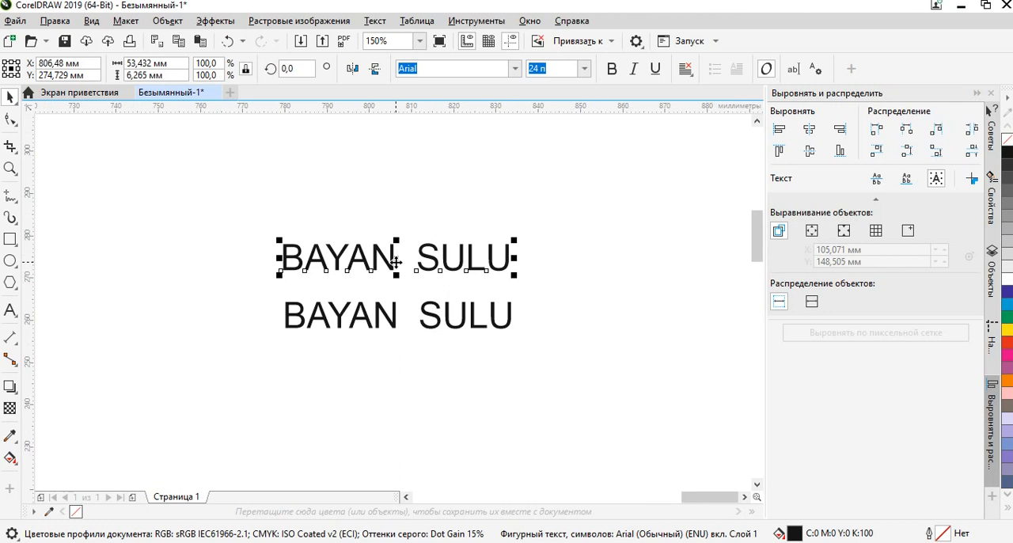
left_click_drag(396, 258, 410, 206)
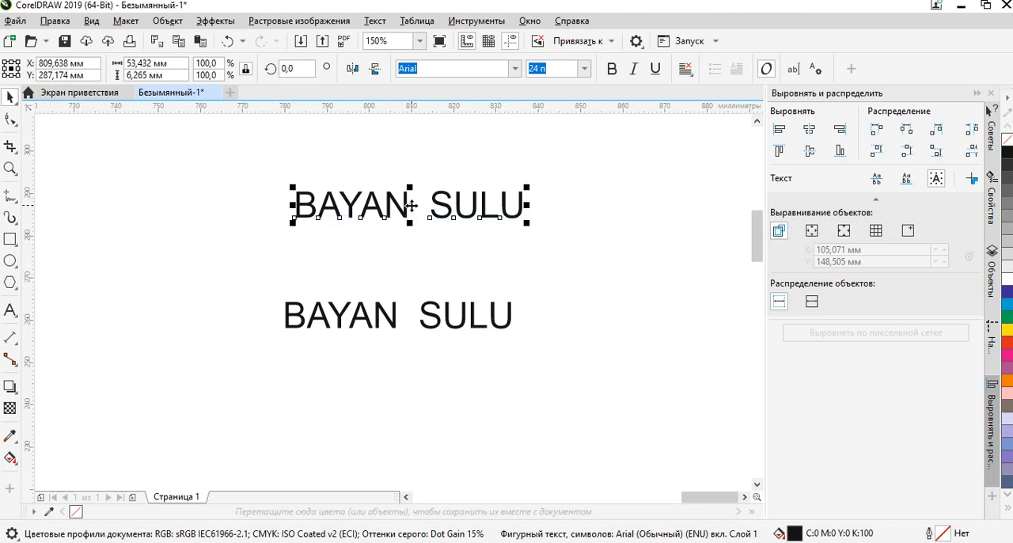
mouse_move(409, 210)
left_mouse_down()
mouse_move(407, 135)
mouse_move(409, 255)
mouse_move(411, 142)
mouse_move(411, 251)
mouse_move(420, 182)
mouse_move(558, 228)
mouse_move(282, 233)
mouse_move(441, 226)
mouse_move(414, 149)
mouse_move(411, 213)
left_mouse_up()
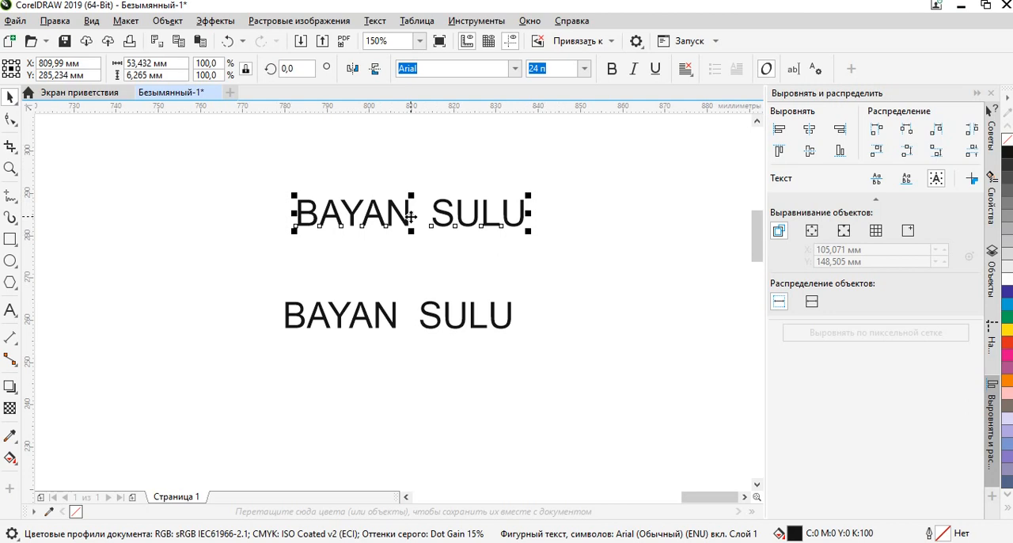
Move the upper BAYAN SULU text below the other line and delete it.
key("Escape")
left_click(434, 220)
left_click_drag(415, 222, 433, 411)
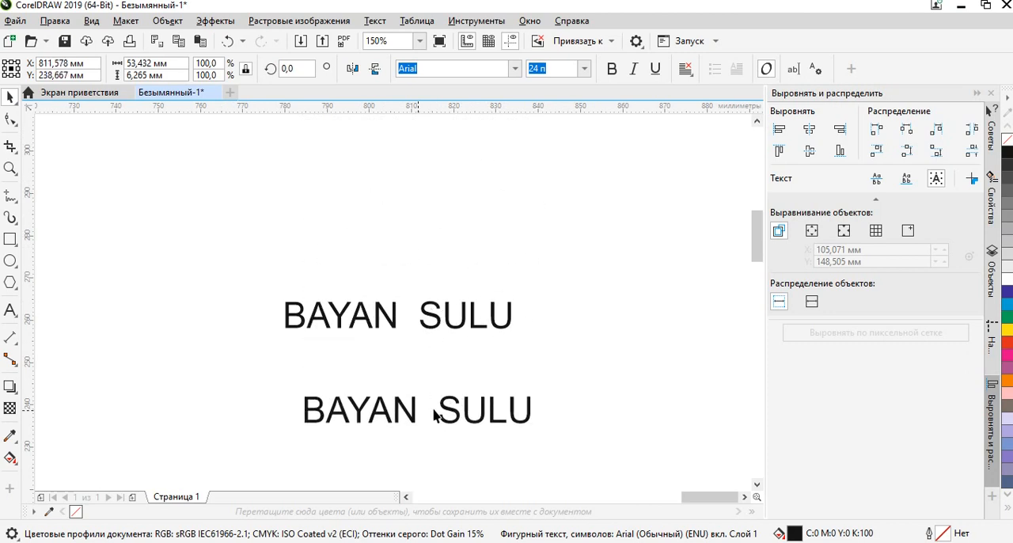
key("Delete")
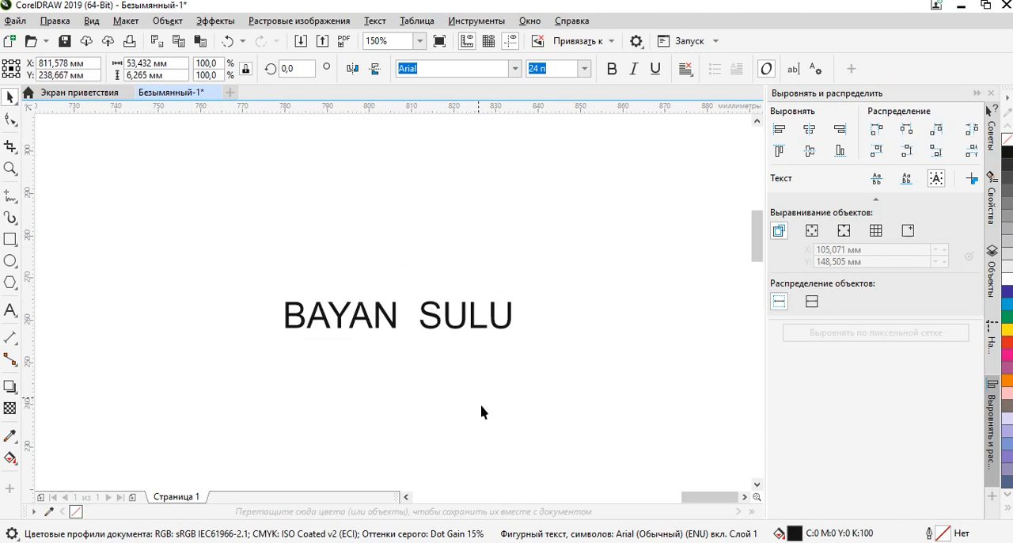
Place a copy of the remaining BAYAN SULU text directly beneath it, at about X 805 mm, Y 253 mm.
left_click_drag(479, 354, 346, 326)
scroll(252, 298, "down", 1)
scroll(252, 298, "up", 1)
left_click_drag(265, 290, 206, 174)
left_click(190, 239)
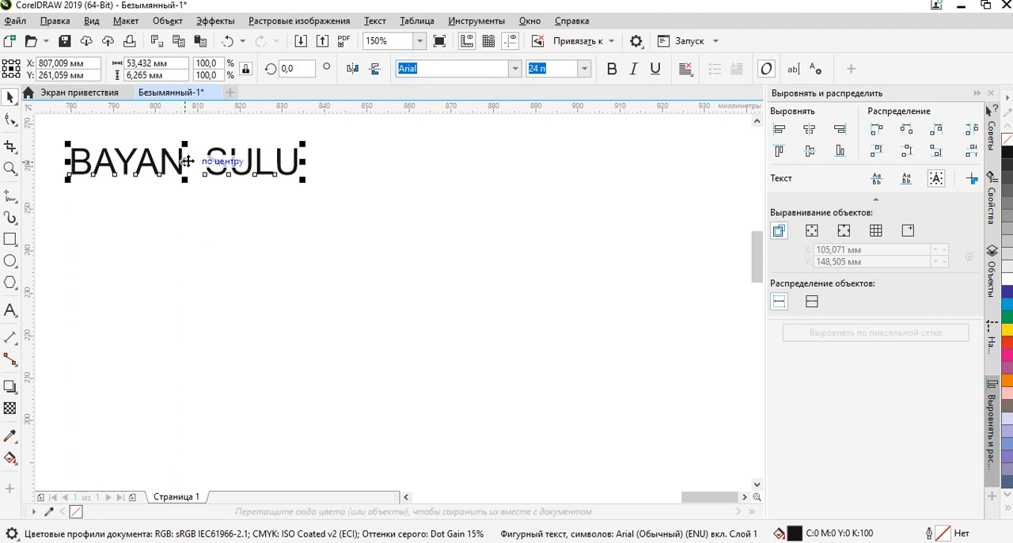
left_click_drag(186, 162, 178, 202)
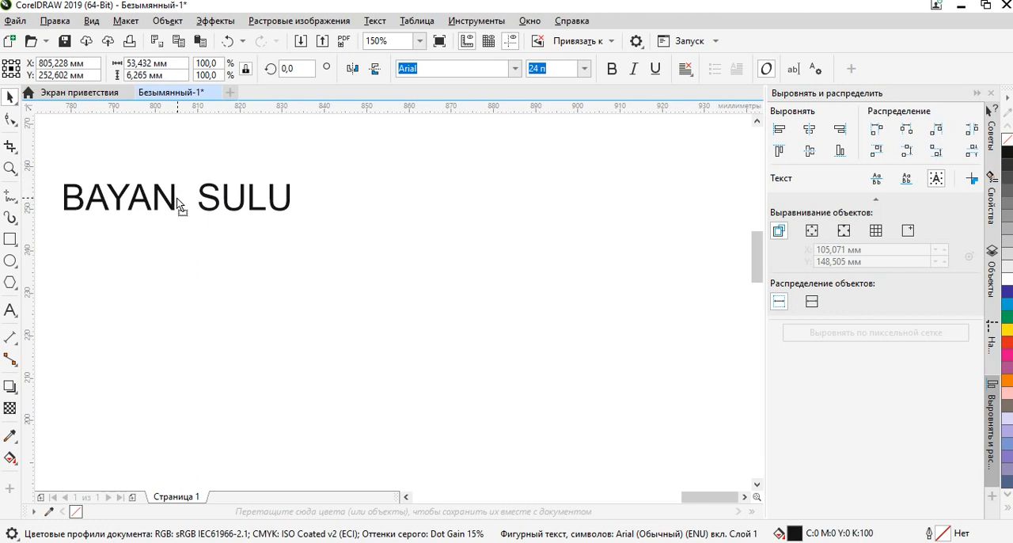
left_click_drag(178, 200, 179, 201)
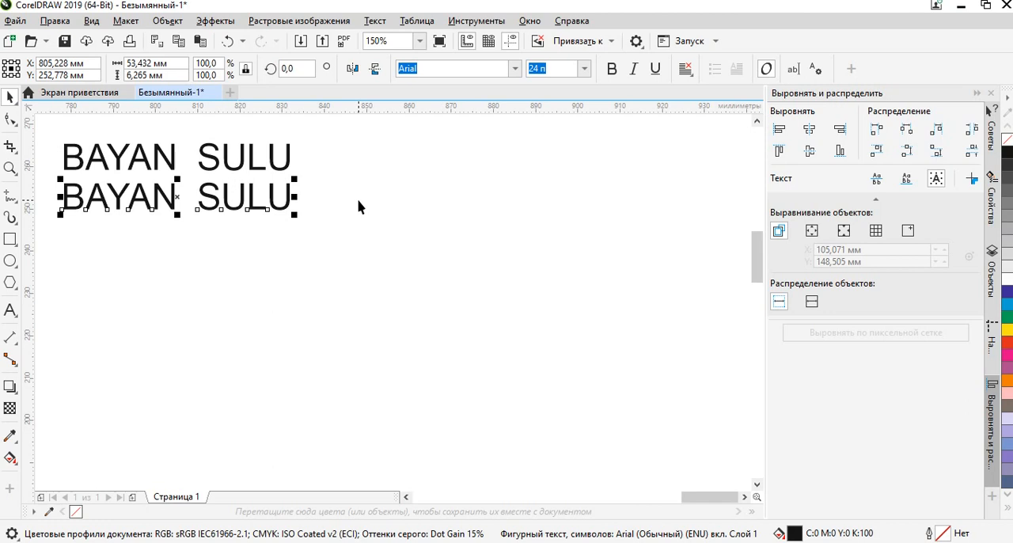
Repeat the duplication downward to build a column of eight evenly spaced BAYAN SULU lines.
key("ctrl+d")
key("ctrl+d")
key("ctrl+d")
key("ctrl+d")
key("ctrl+d")
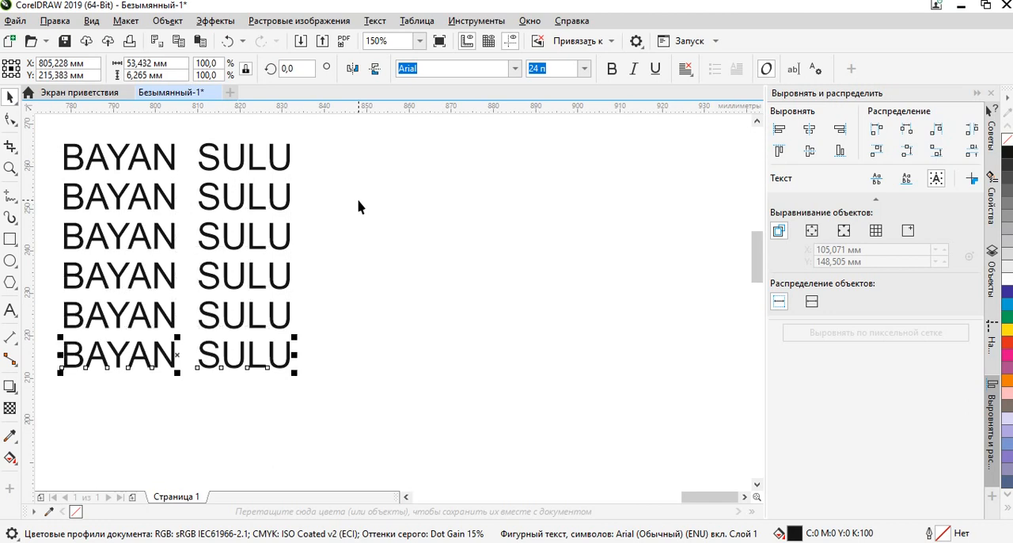
key("ctrl+d")
left_click(357, 206)
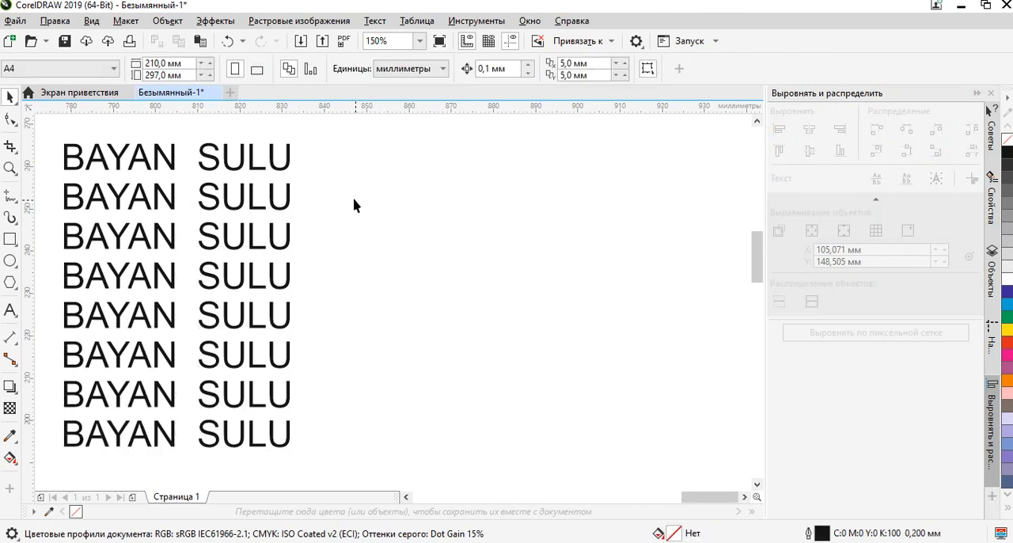
Set the second BAYAN SULU line in Bebas Neue Regular and the third line in Century Gothic.
left_click(272, 193)
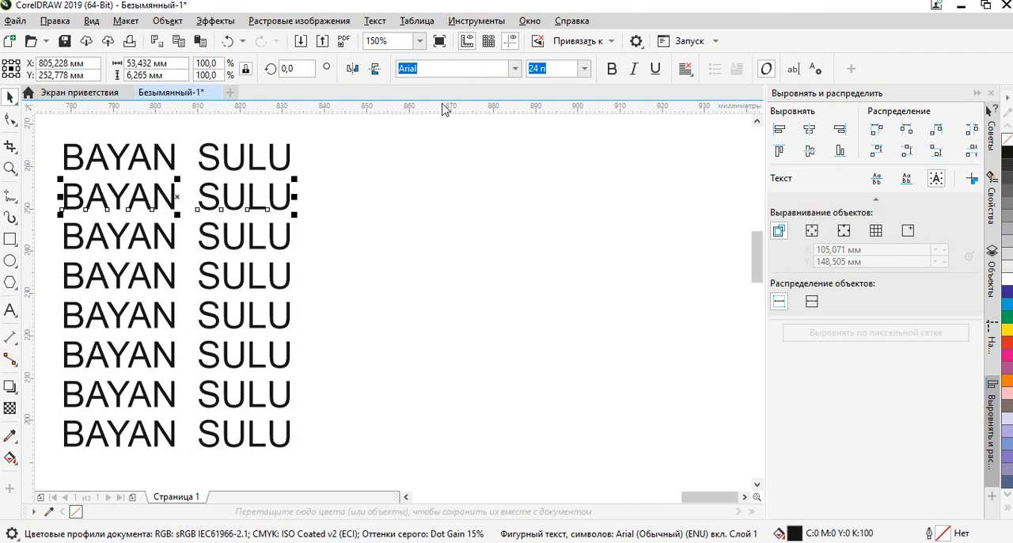
left_click(513, 70)
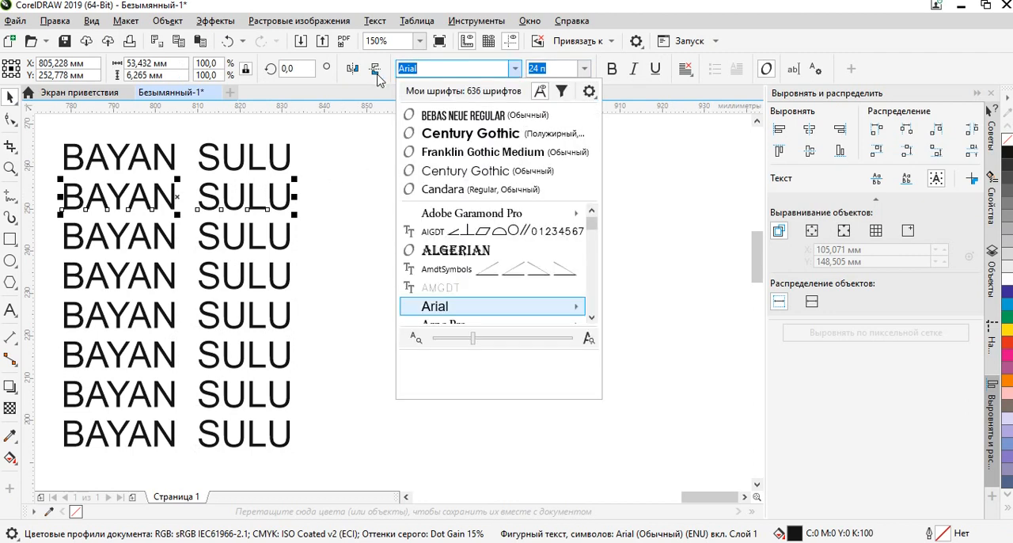
left_click(493, 118)
left_click(271, 234)
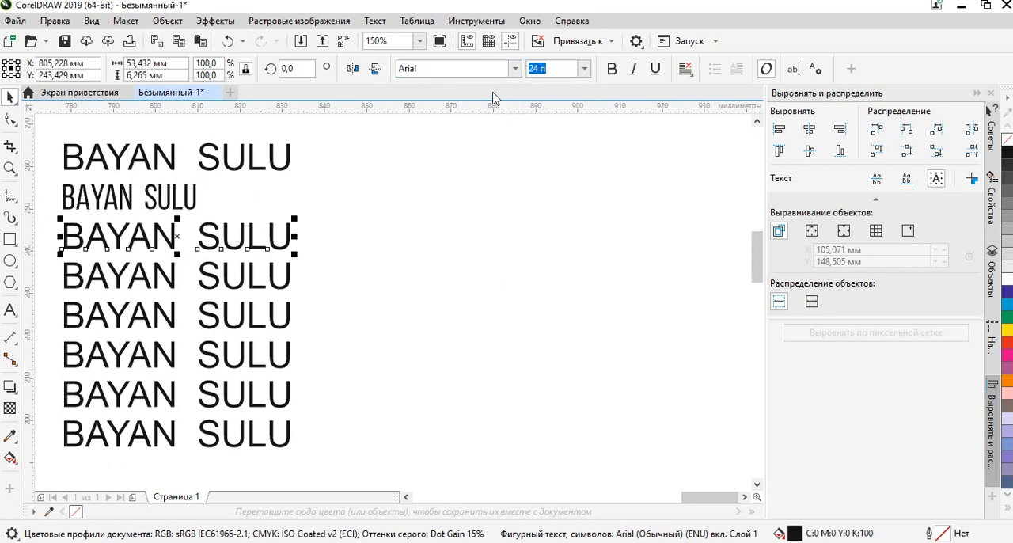
left_click(515, 69)
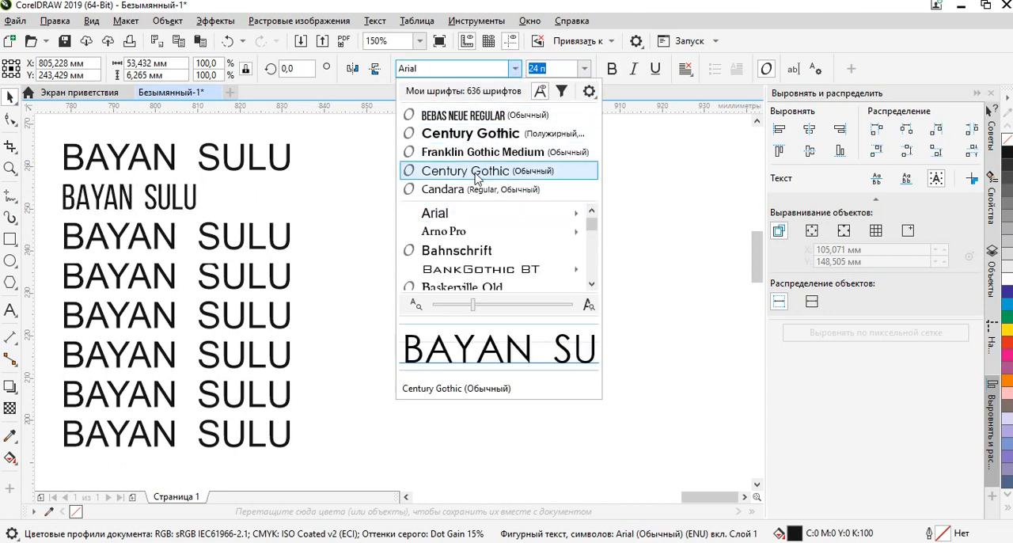
left_click(440, 170)
Change the font of the fourth BAYAN SULU line to BankGothic Lt BT.
left_click(271, 274)
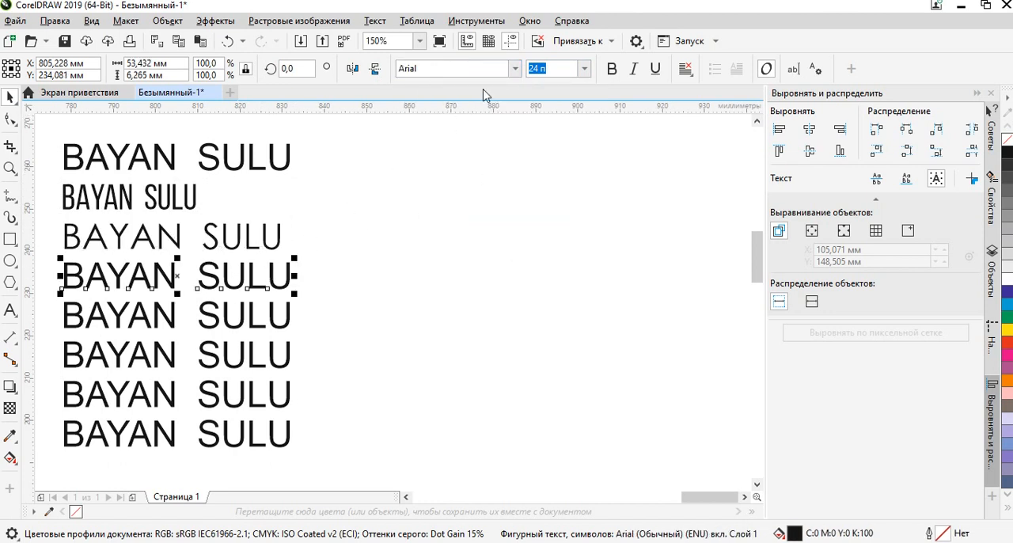
left_click(514, 69)
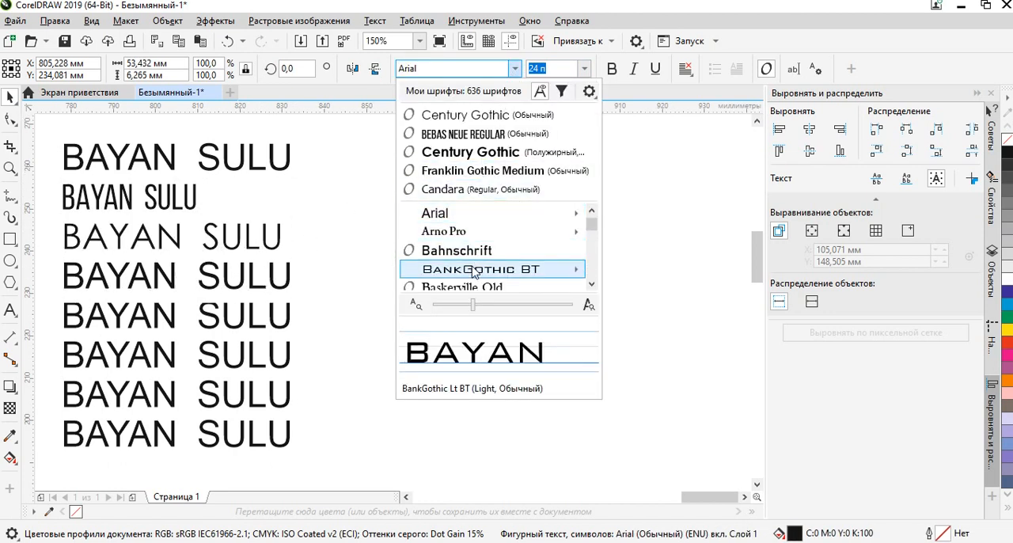
mouse_move(475, 272)
left_click(657, 264)
Change the font of the fifth BAYAN SULU line to Arno Pro.
left_click(293, 317)
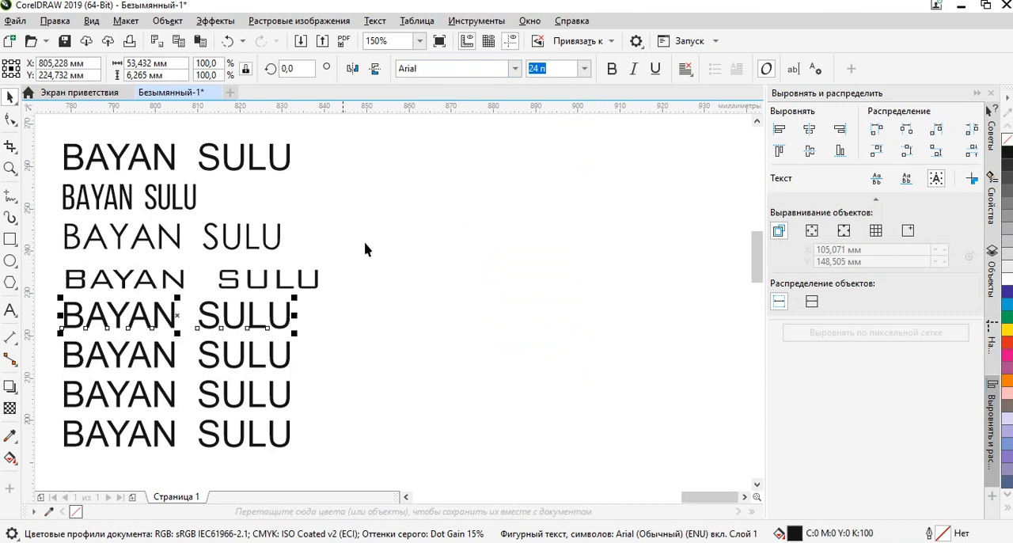
left_click(514, 69)
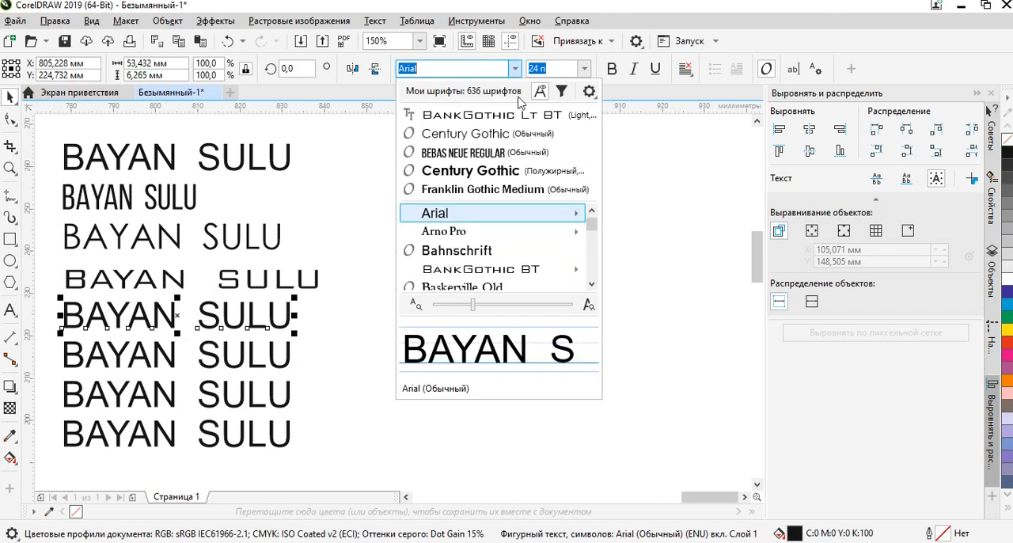
left_click(465, 231)
scroll(358, 302, "down", 1)
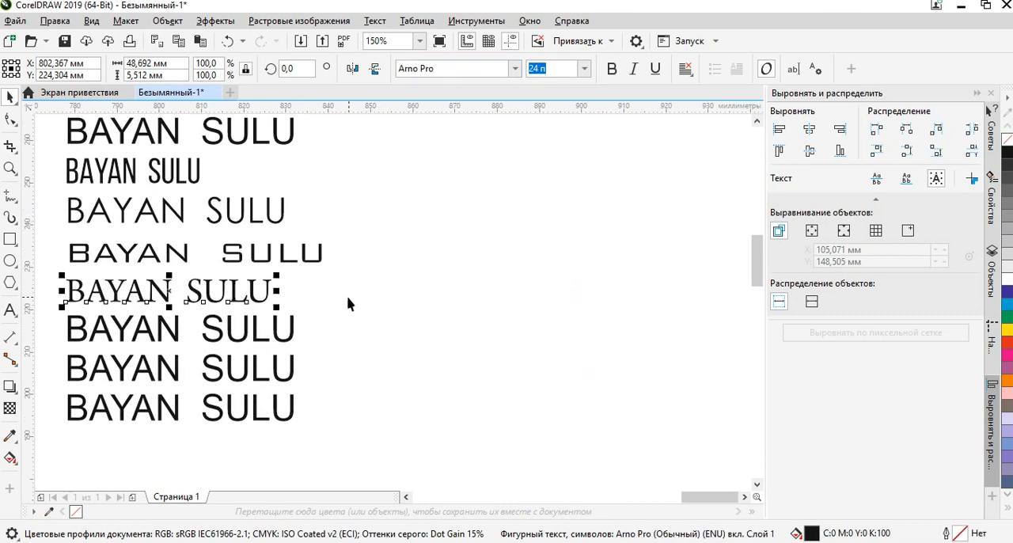
left_click(365, 282)
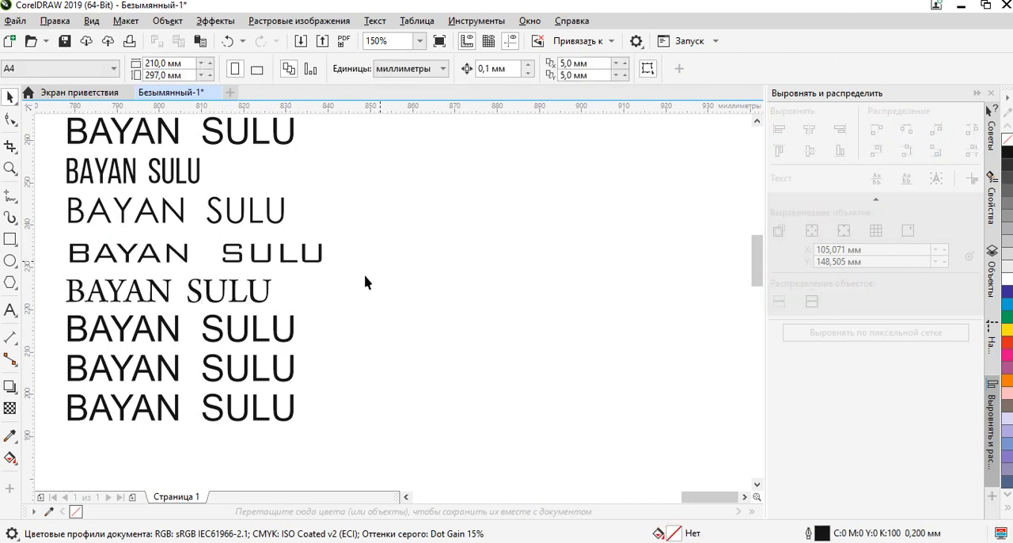
Change the font of the sixth BAYAN SULU line to Berlin Sans FB.
left_click(288, 334)
left_click(515, 69)
scroll(480, 272, "down", 2)
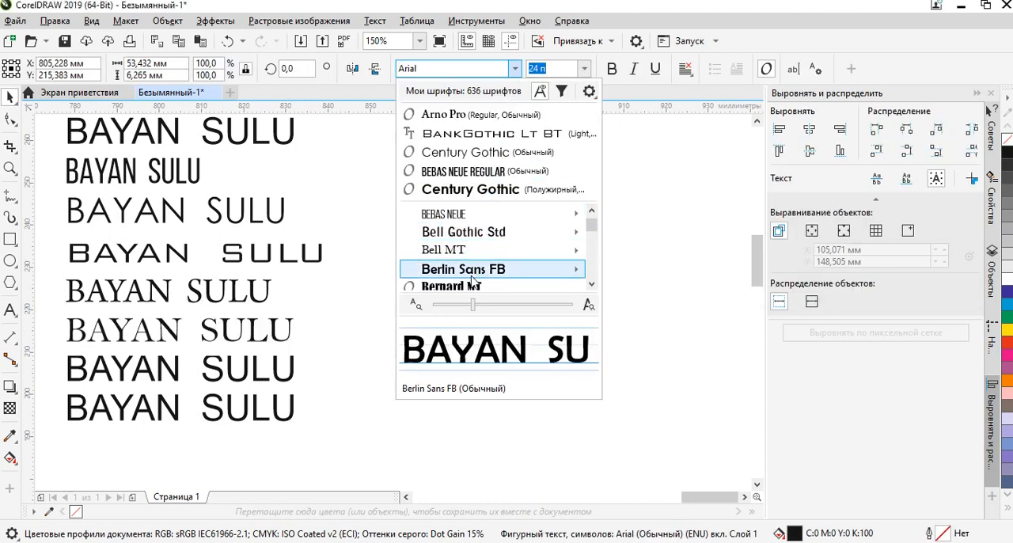
left_click(473, 278)
Preview several fonts on the seventh BAYAN SULU line and set it in Bodoni Bd BT.
left_click(301, 366)
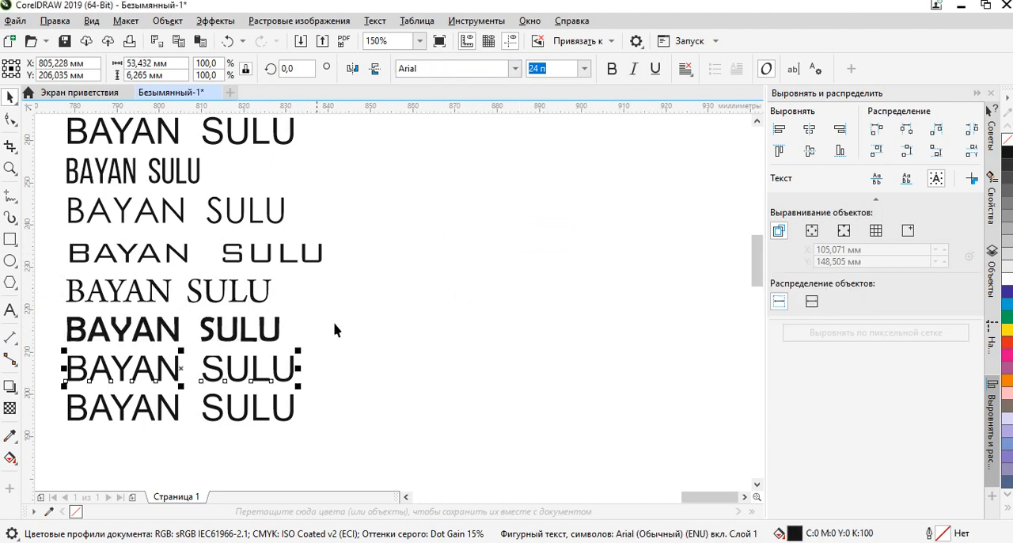
left_click(516, 68)
scroll(511, 210, "down", 2)
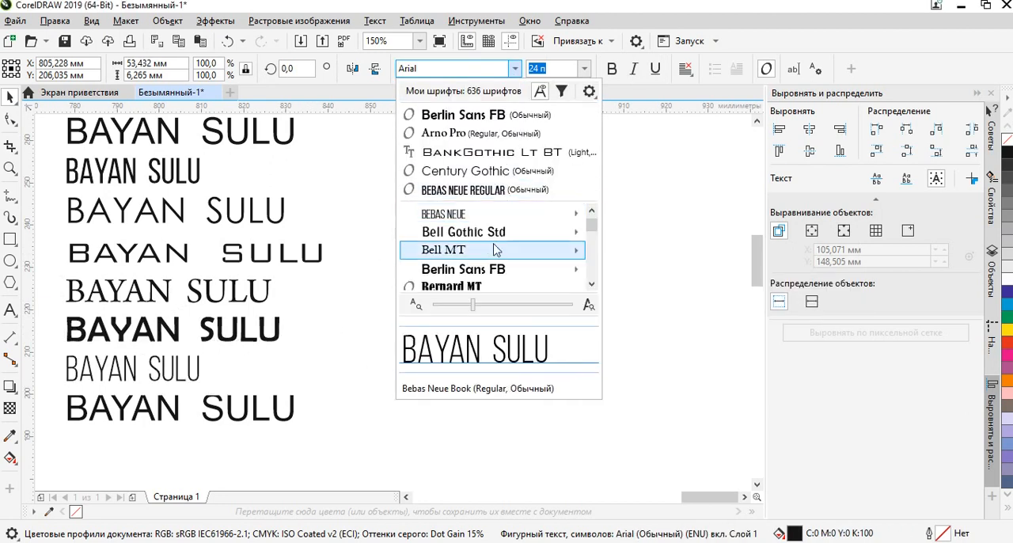
scroll(480, 249, "down", 1)
mouse_move(479, 252)
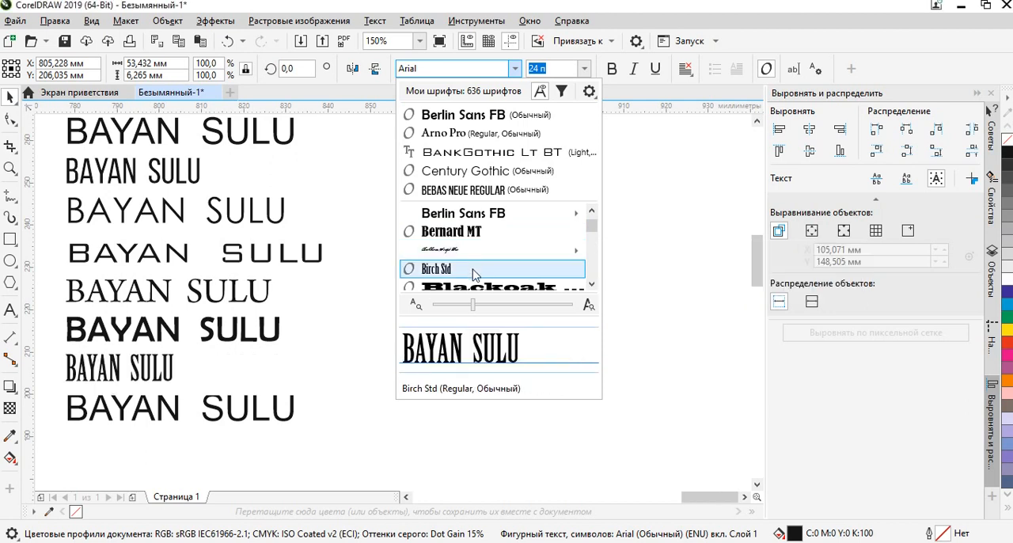
scroll(475, 274, "down", 1)
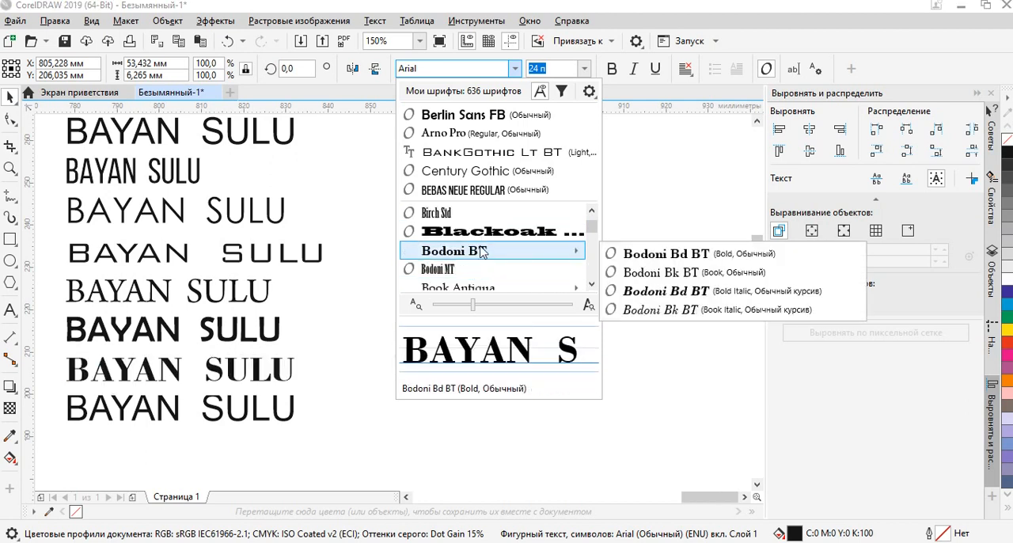
left_click(480, 252)
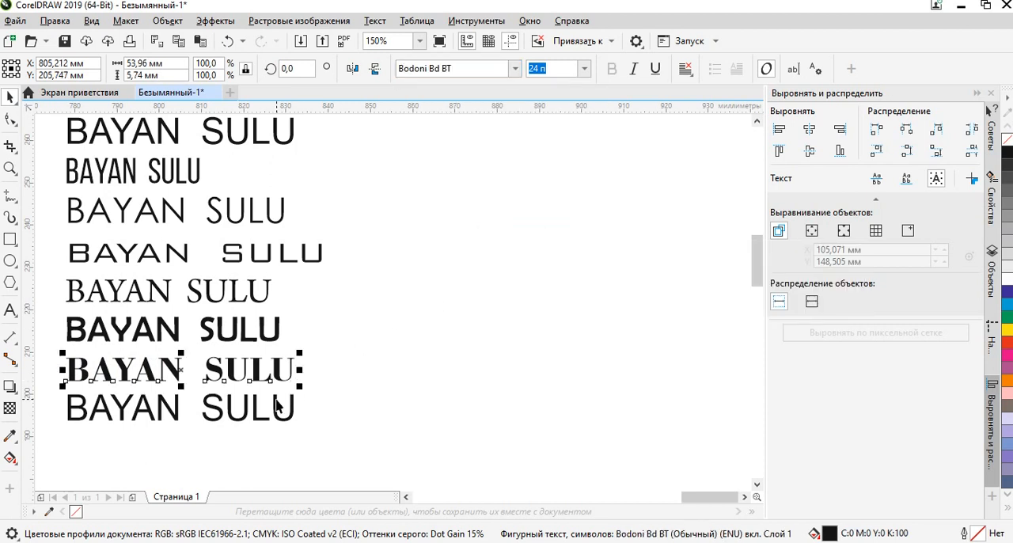
Preview several fonts on the eighth BAYAN SULU line and set it in Californian FB.
left_click(276, 401)
left_click(515, 68)
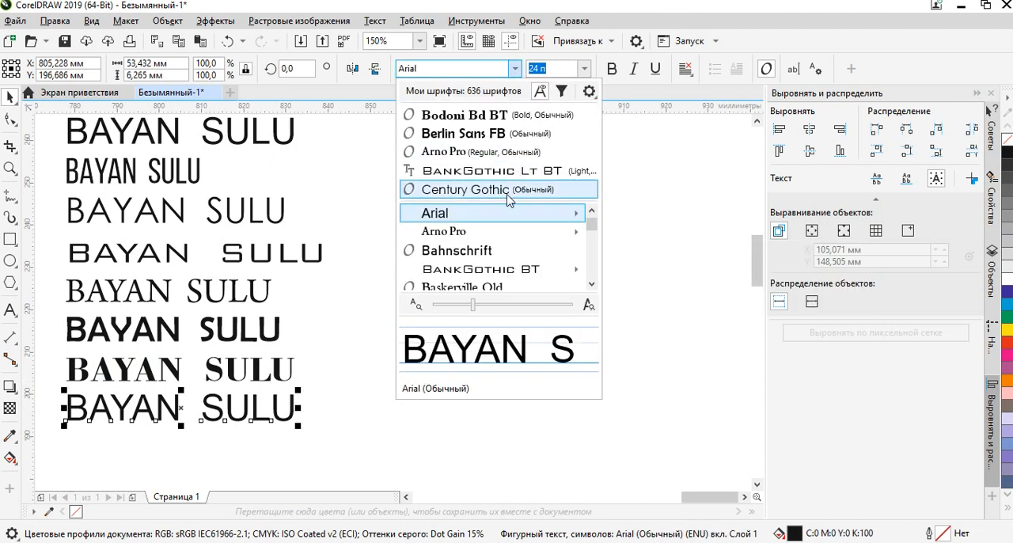
scroll(491, 237, "down", 1)
mouse_move(495, 272)
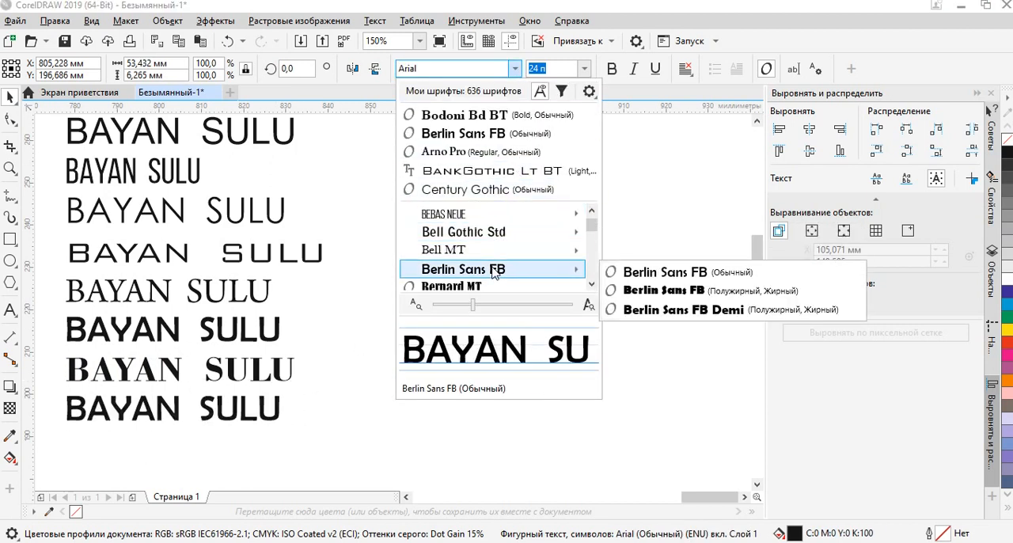
scroll(495, 272, "down", 3)
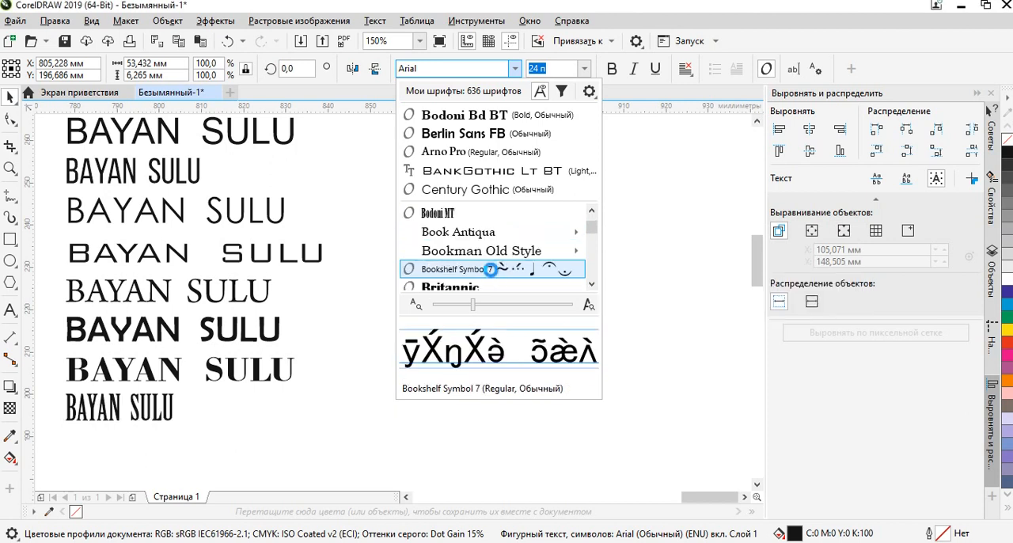
scroll(490, 269, "down", 3)
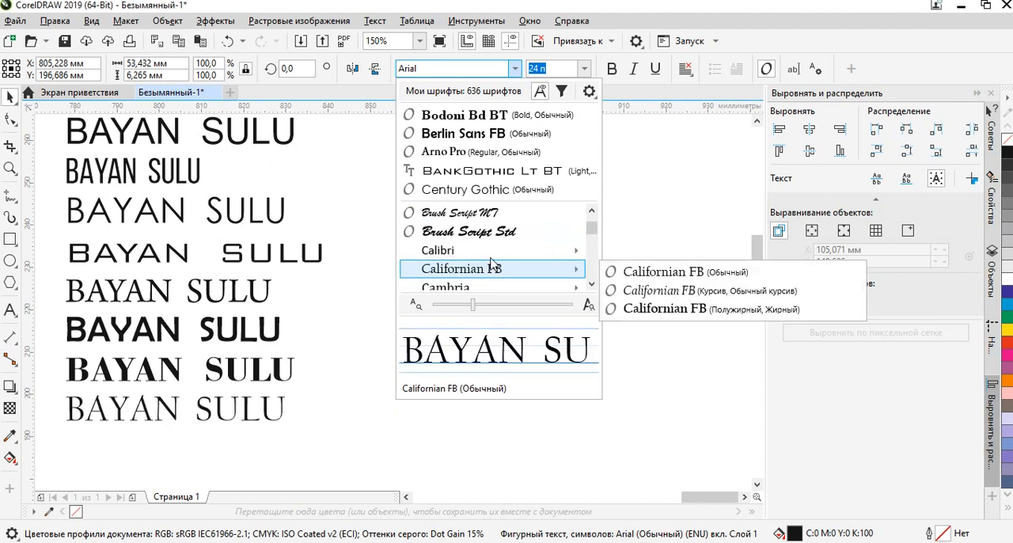
scroll(493, 254, "down", 3)
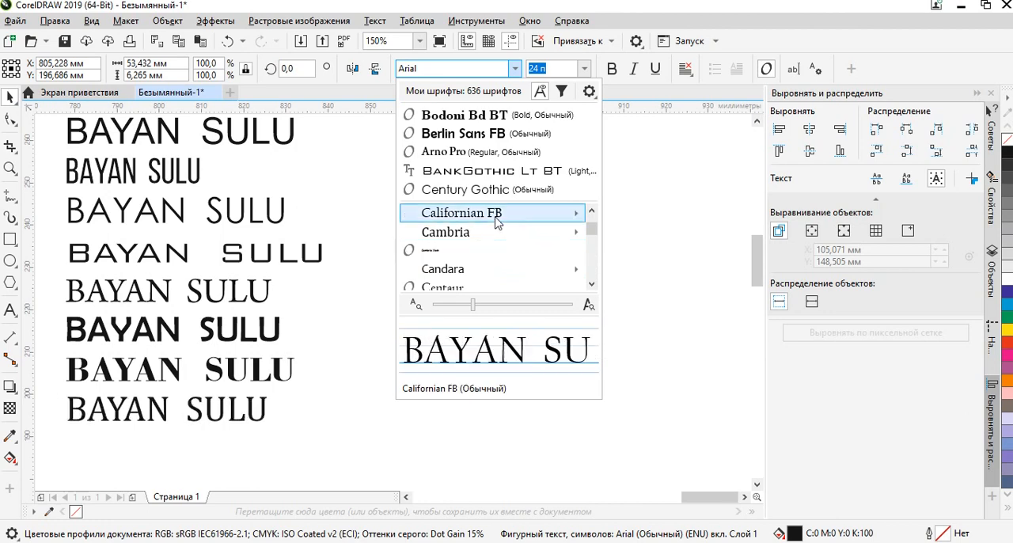
left_click(497, 214)
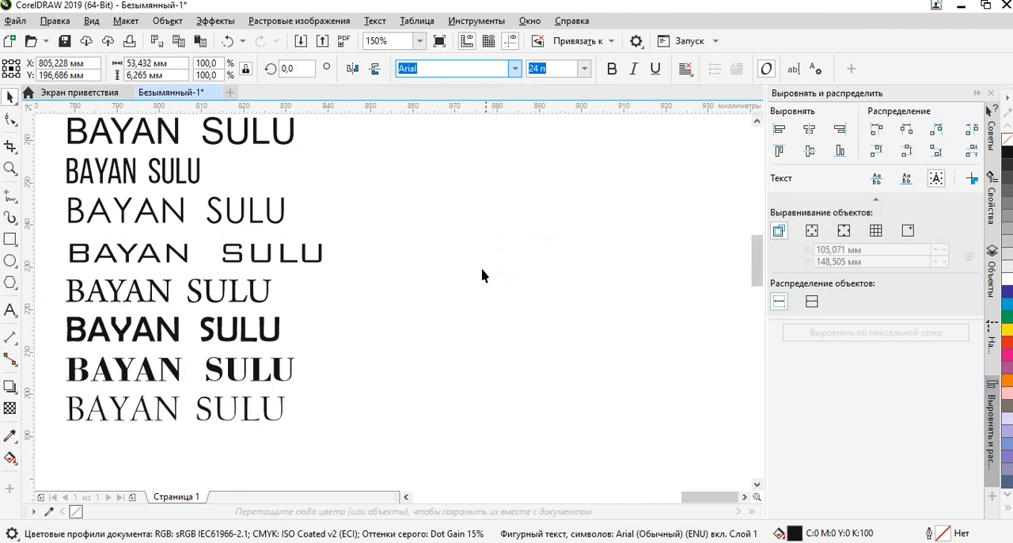
left_click(388, 394)
Examine the letter shapes of the Californian FB line up close and compare the font variants in the column.
scroll(272, 420, "up", 5)
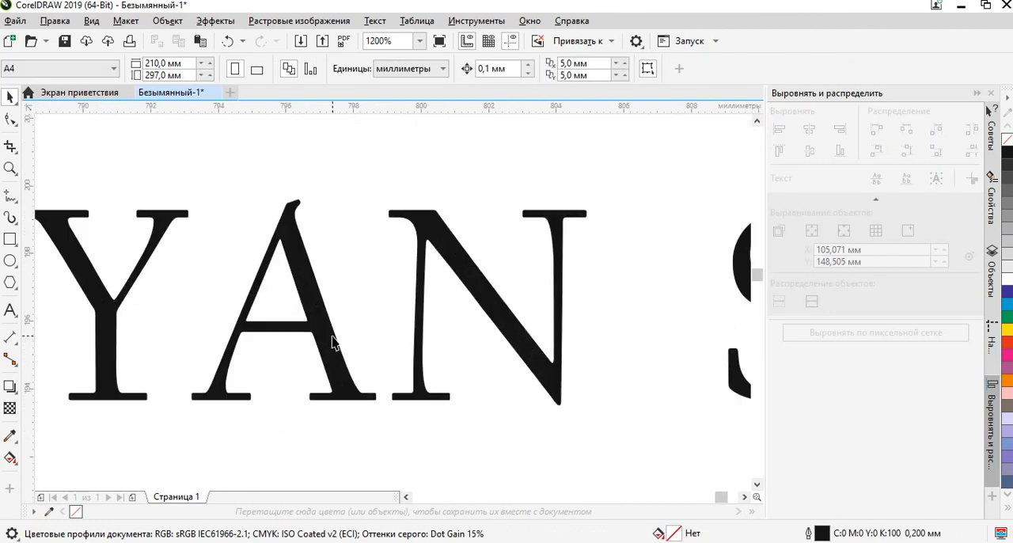
scroll(333, 342, "down", 5)
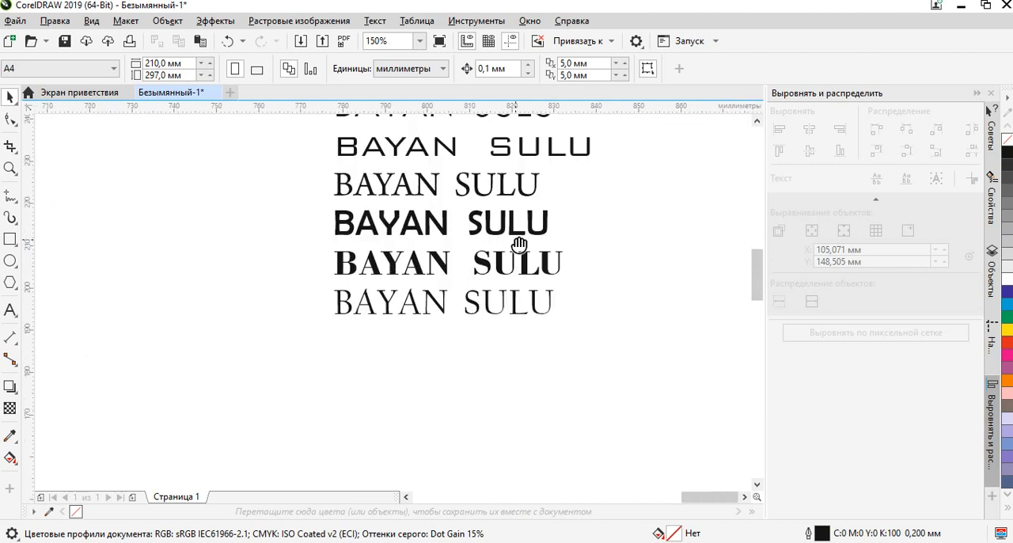
left_click_drag(516, 240, 417, 325)
left_click_drag(412, 198, 398, 273)
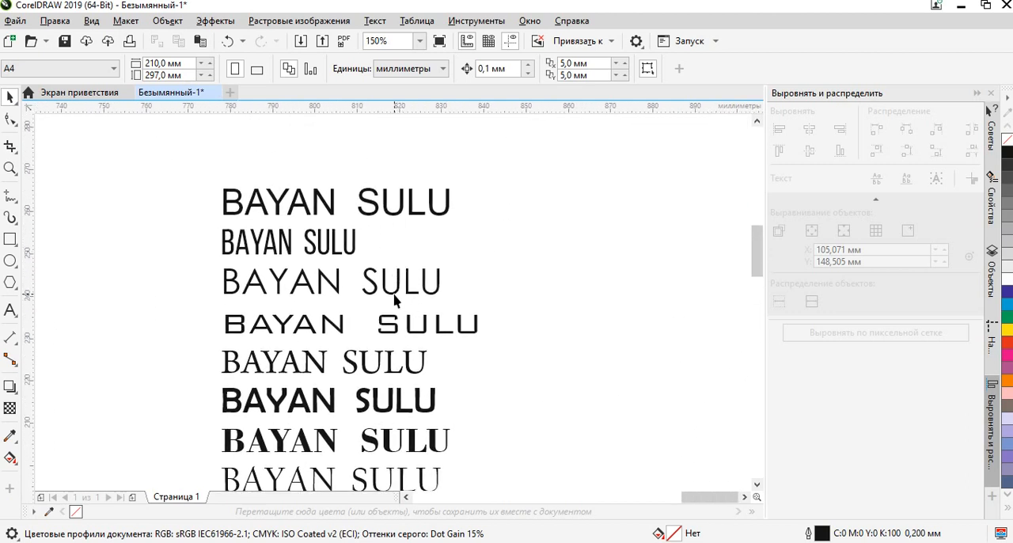
left_click_drag(395, 299, 365, 231)
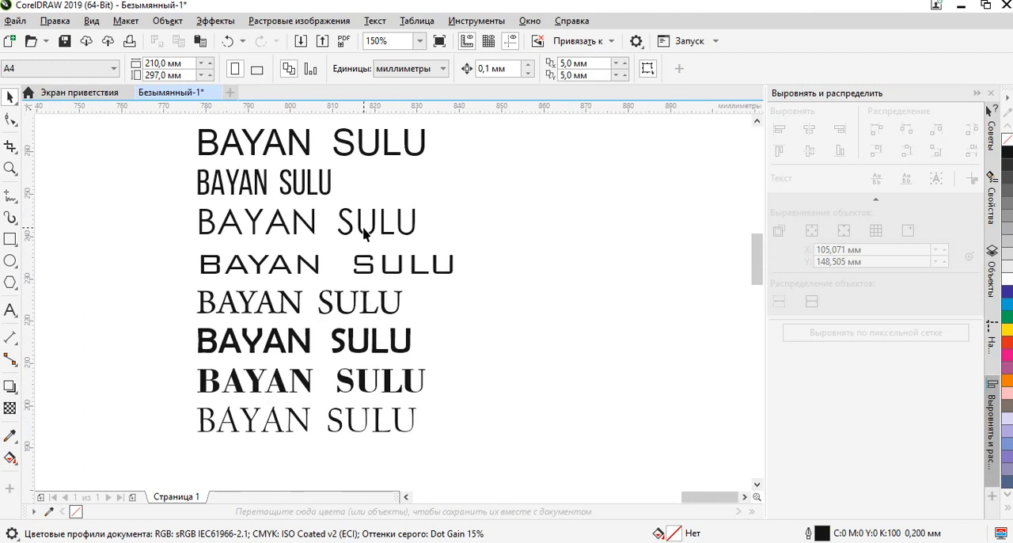
Move the Bebas Neue Regular line out to the left of the column, to about X 742 mm, Y 254 mm.
left_click(308, 182)
left_click(436, 178)
left_click(294, 180)
left_click(414, 193)
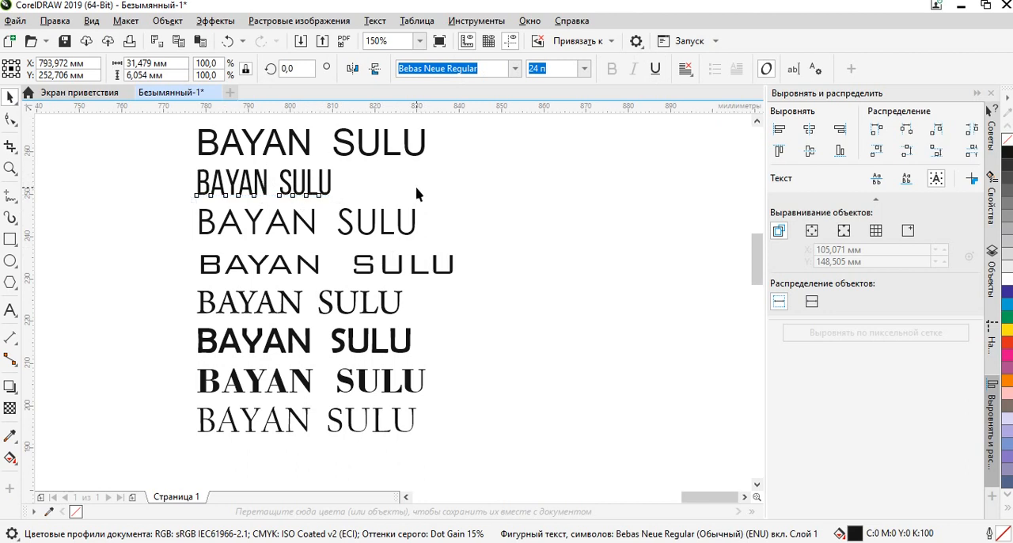
left_click(265, 184)
left_click_drag(265, 183, 38, 177)
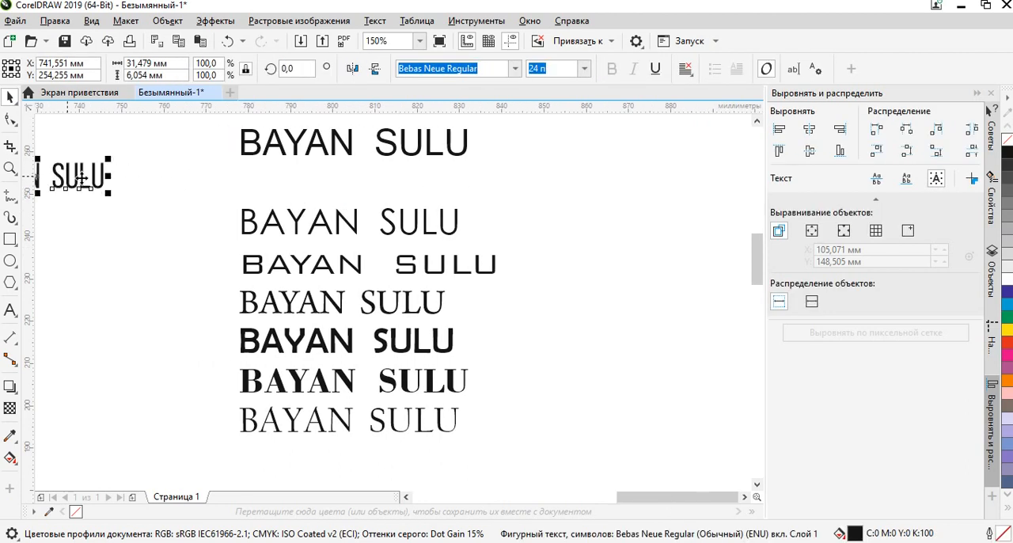
Move the Arial BAYAN SULU line out of the column to the left, just above the Bebas Neue Regular line.
left_click(383, 186)
left_click(385, 153)
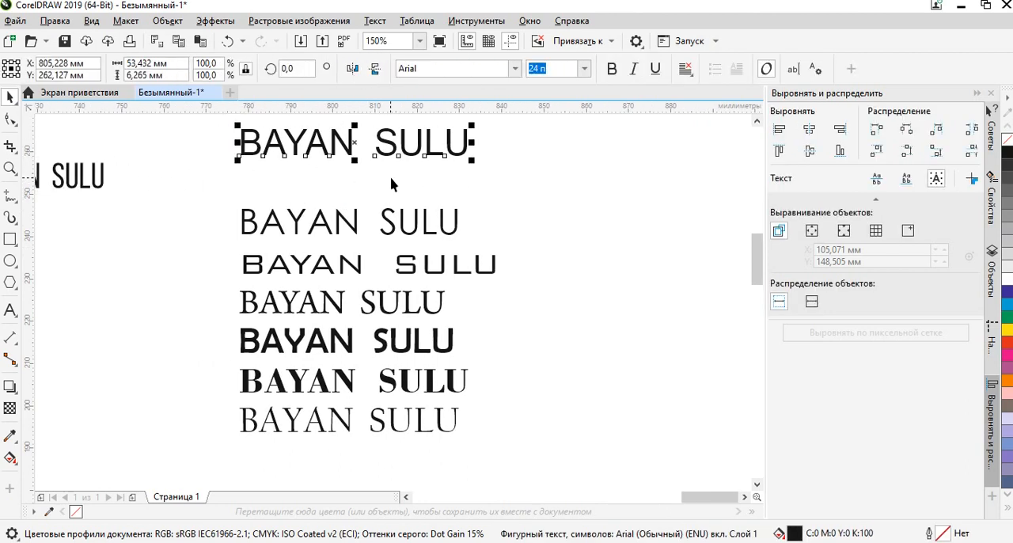
left_click_drag(390, 178, 538, 228)
left_click_drag(502, 193, 144, 179)
left_click(418, 178)
left_click_drag(544, 277, 370, 170)
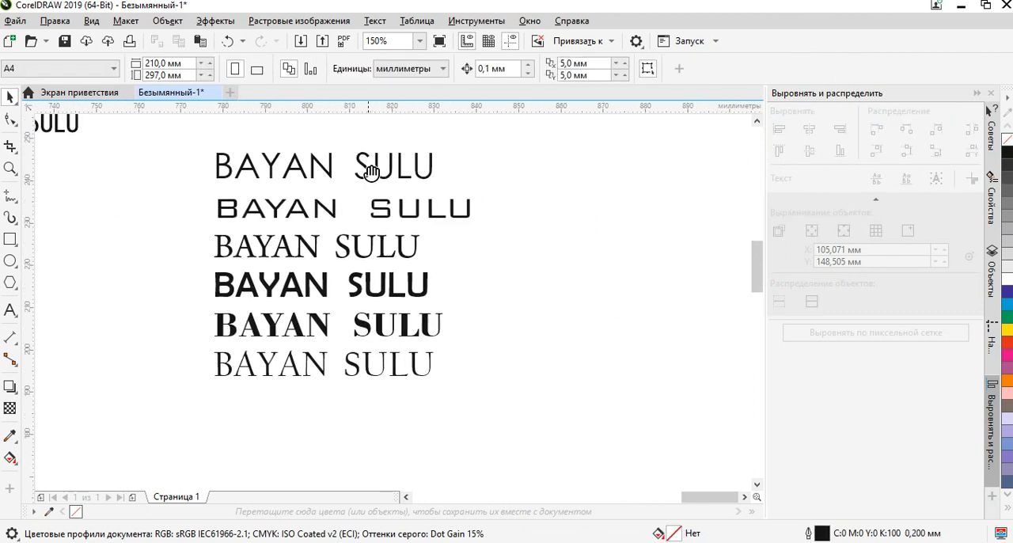
Move the thin serif line above the bold sans-serif line far out to the right of the column.
left_click(315, 258)
scroll(293, 251, "down", 2)
left_click_drag(285, 247, 536, 202)
left_click(432, 236)
scroll(298, 267, "up", 1)
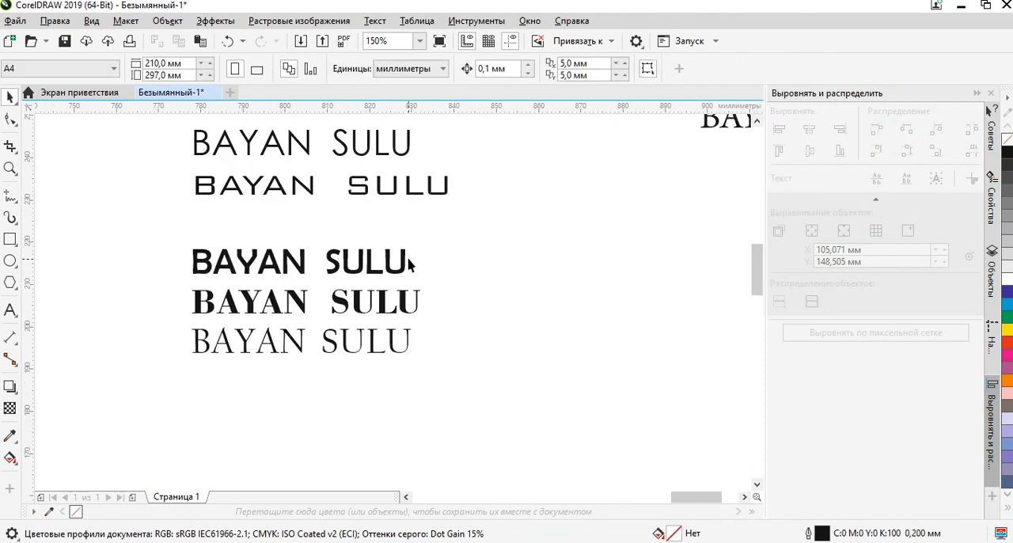
Copy the Bodoni Bd BT line under the separated serif line, at about X 922 mm, Y 241 mm, and delete the original from the column.
left_click_drag(407, 259, 398, 302)
left_click(362, 342)
scroll(363, 345, "down", 1)
left_click_drag(363, 346, 576, 273)
right_click(577, 273)
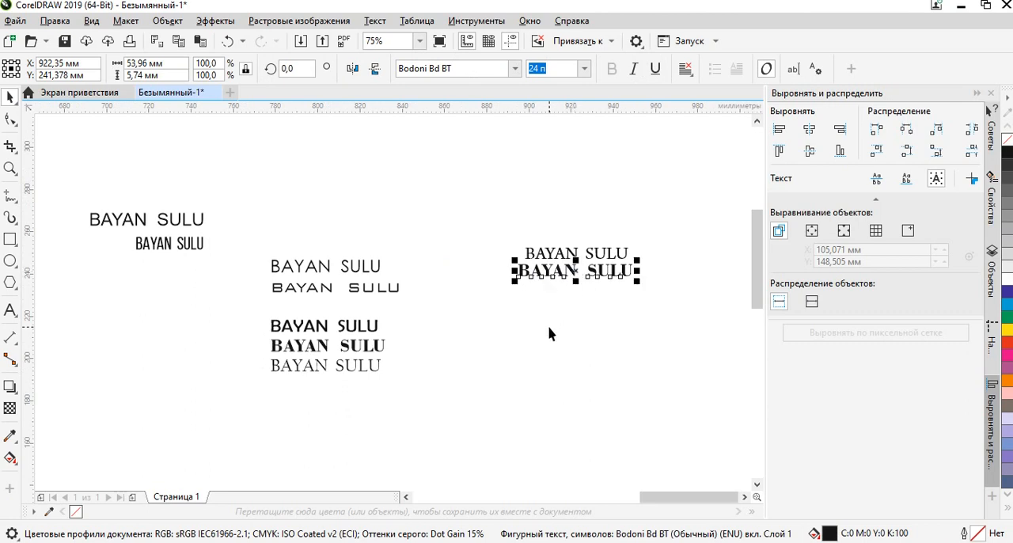
left_click(538, 328)
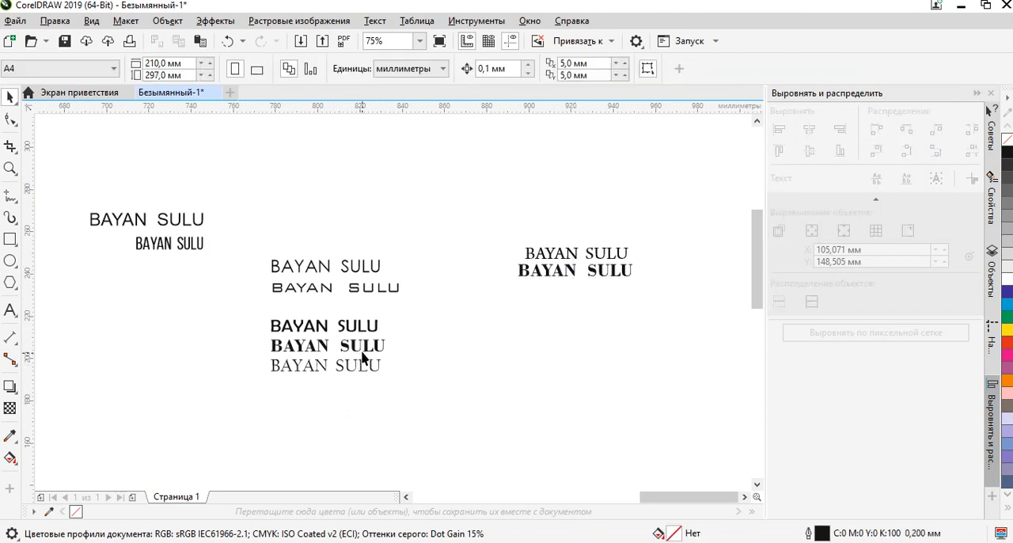
left_click(367, 349)
key("Delete")
Move the Californian FB line under the other separated serif lines, to about X 927 mm, Y 228 mm.
scroll(368, 350, "up", 2)
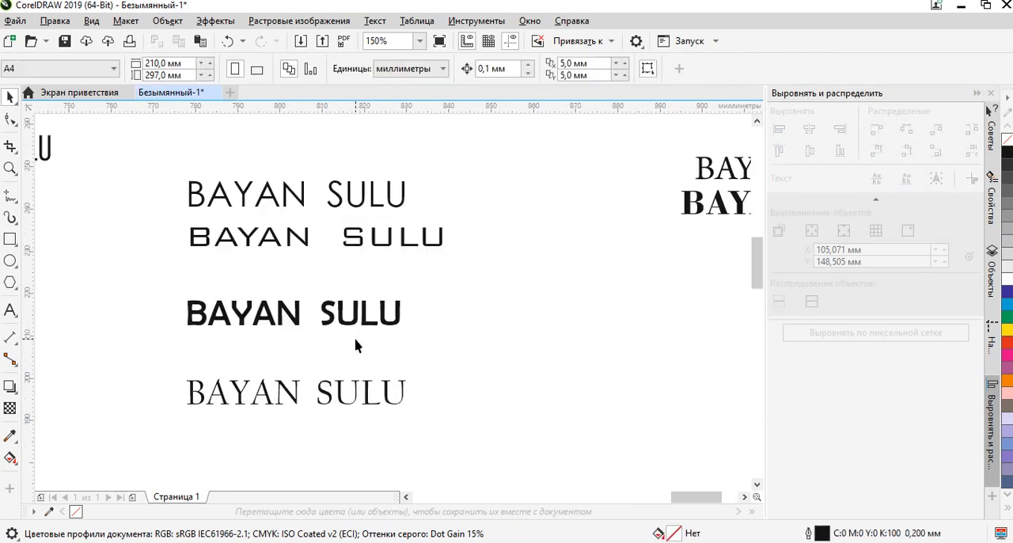
left_click(339, 394)
scroll(339, 394, "down", 2)
left_click_drag(328, 401, 575, 331)
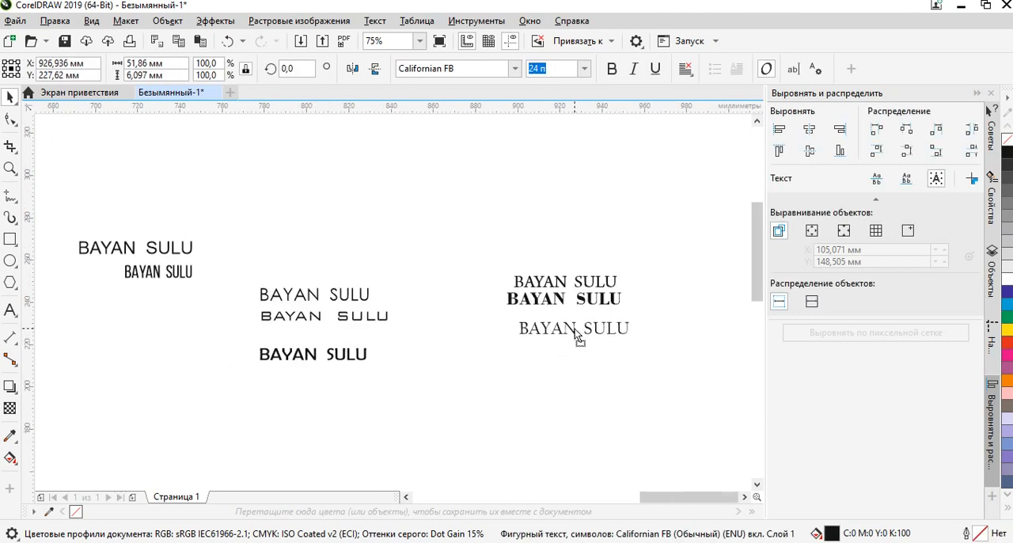
left_click(607, 391)
scroll(554, 287, "up", 2)
scroll(494, 279, "down", 2)
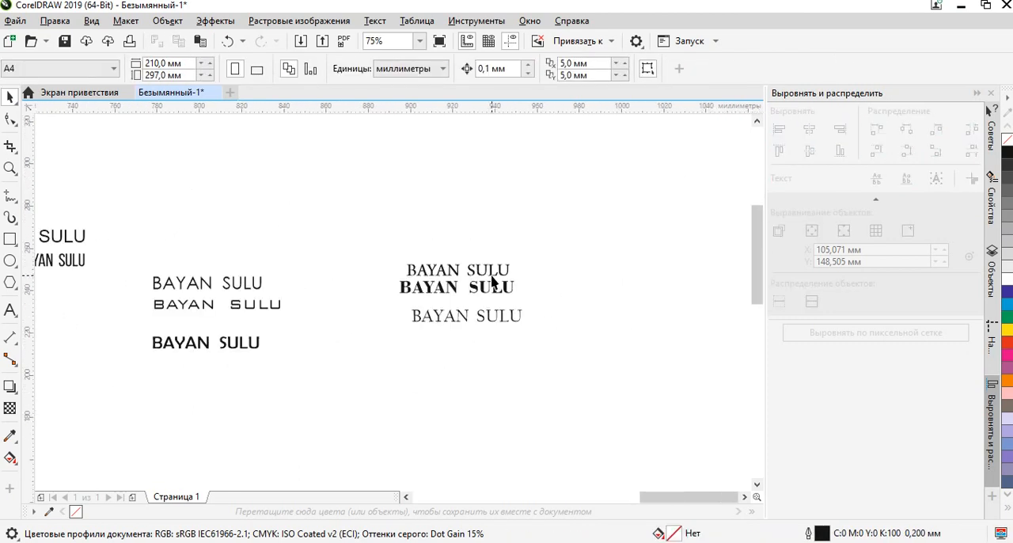
Move the three serif lines farther right and space them apart vertically, with Bodoni Bd BT at about X 1017 mm, Y 266 mm.
left_click(492, 274)
left_click_drag(468, 272, 666, 170)
left_click(626, 229)
left_click(479, 286)
left_click_drag(479, 287, 679, 236)
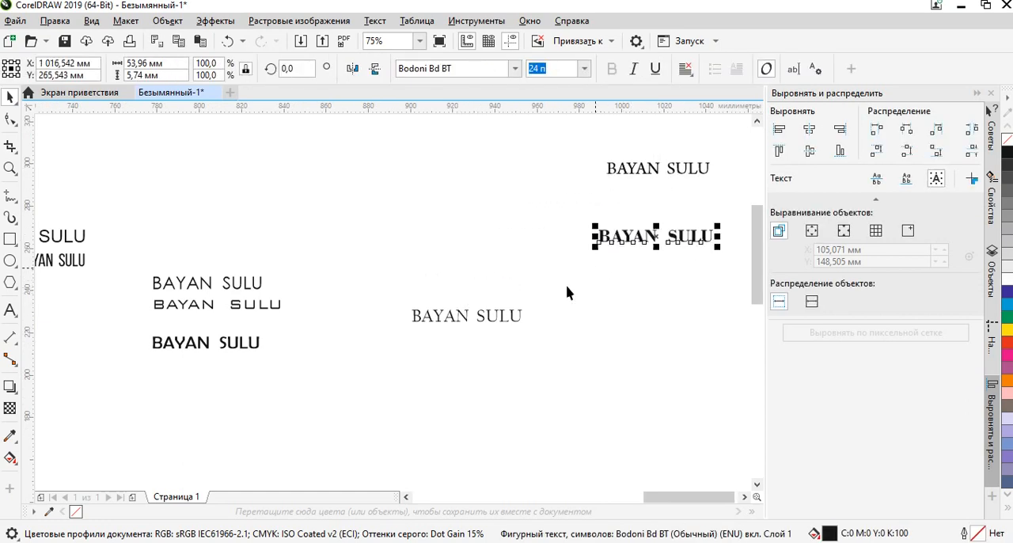
left_click(469, 318)
left_click_drag(468, 317, 651, 305)
left_click(560, 232)
left_click_drag(653, 208, 519, 292)
Copy the Bodoni Bd BT line to an empty area up and to the left, at about X 908 mm, Y 313 mm.
scroll(519, 262, "up", 1)
scroll(506, 267, "up", 1)
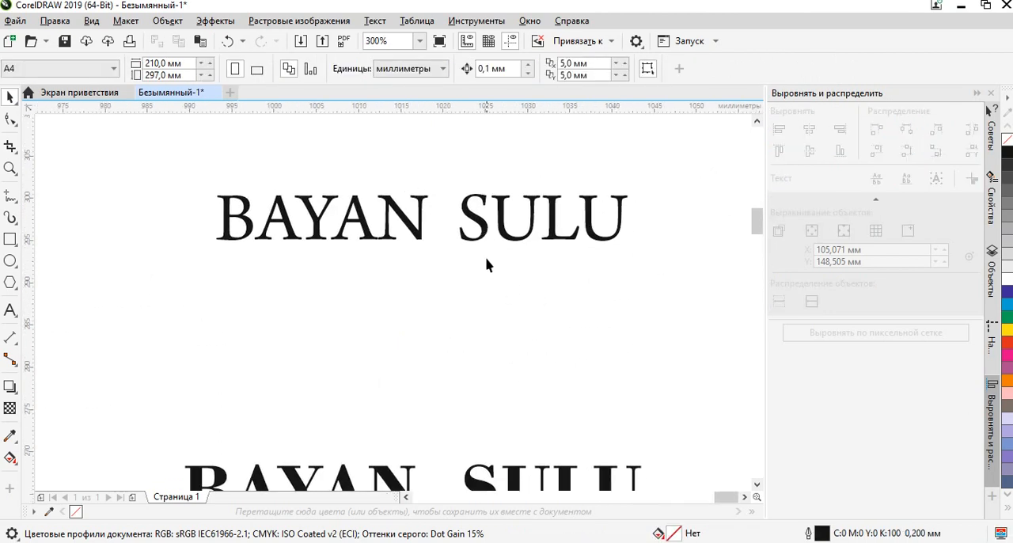
scroll(487, 255, "down", 1)
left_click(483, 374)
left_click_drag(483, 373, 269, 190)
scroll(511, 298, "down", 1)
scroll(265, 194, "up", 2)
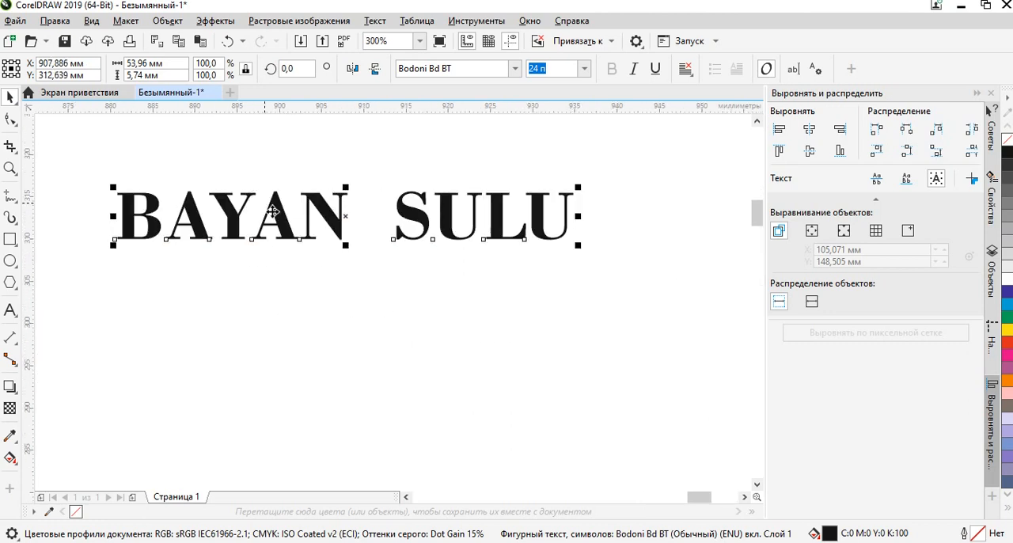
left_click(468, 362)
left_click_drag(396, 206, 439, 251)
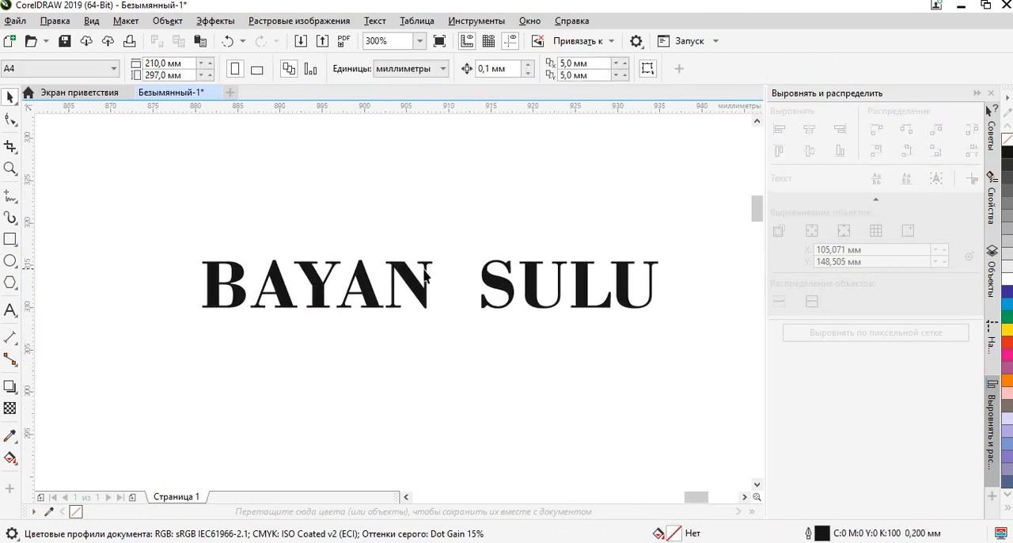
Draw a rectangle about 45.7 by 25.9 mm over the middle of the copied Bodoni Bd BT name.
left_click(10, 240)
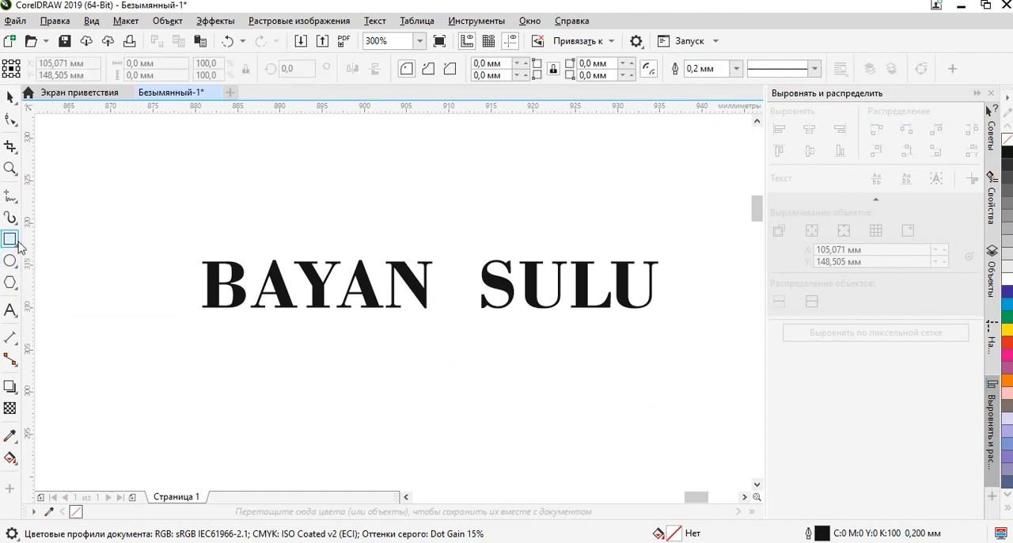
scroll(380, 290, "down", 2)
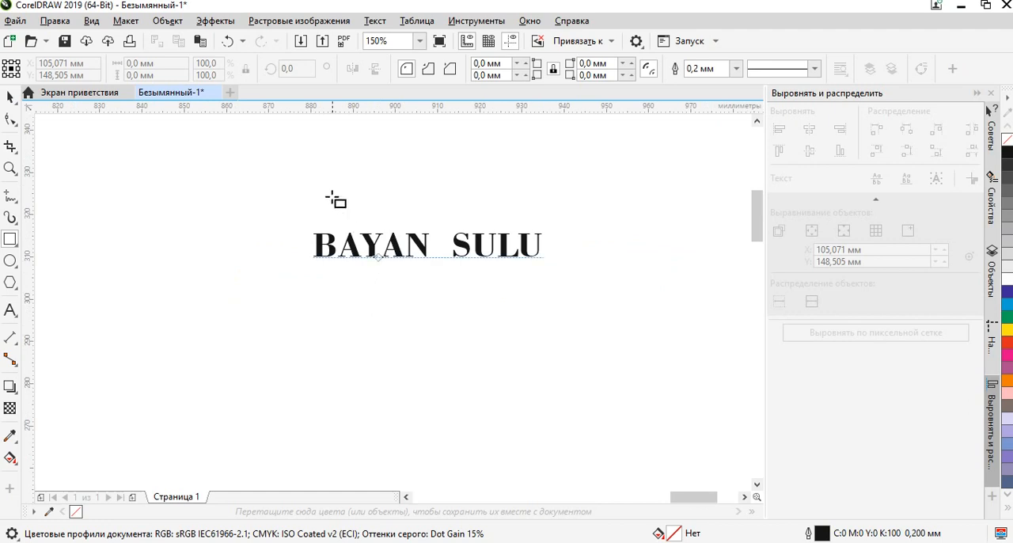
left_click_drag(329, 192, 523, 301)
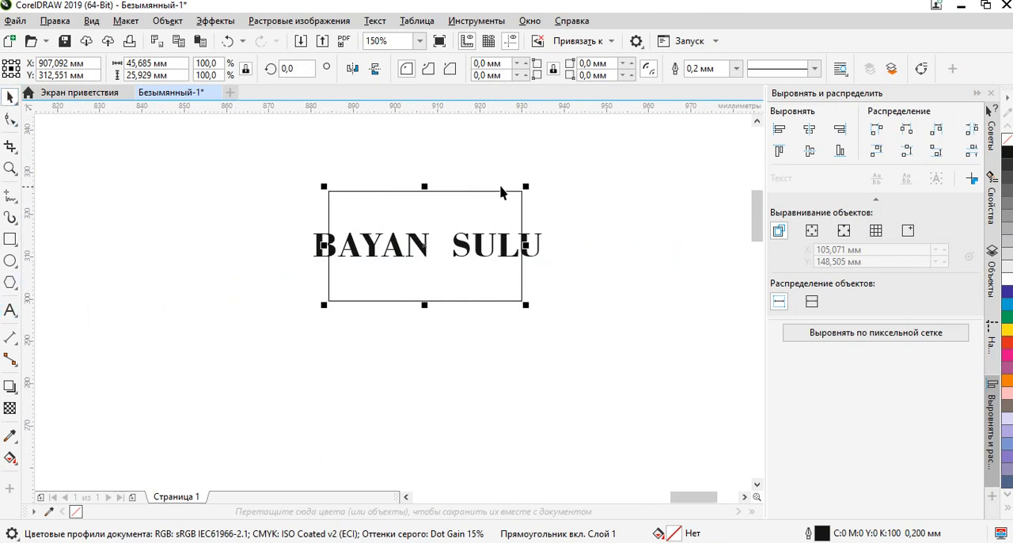
scroll(511, 190, "up", 1)
left_click_drag(460, 238, 532, 209)
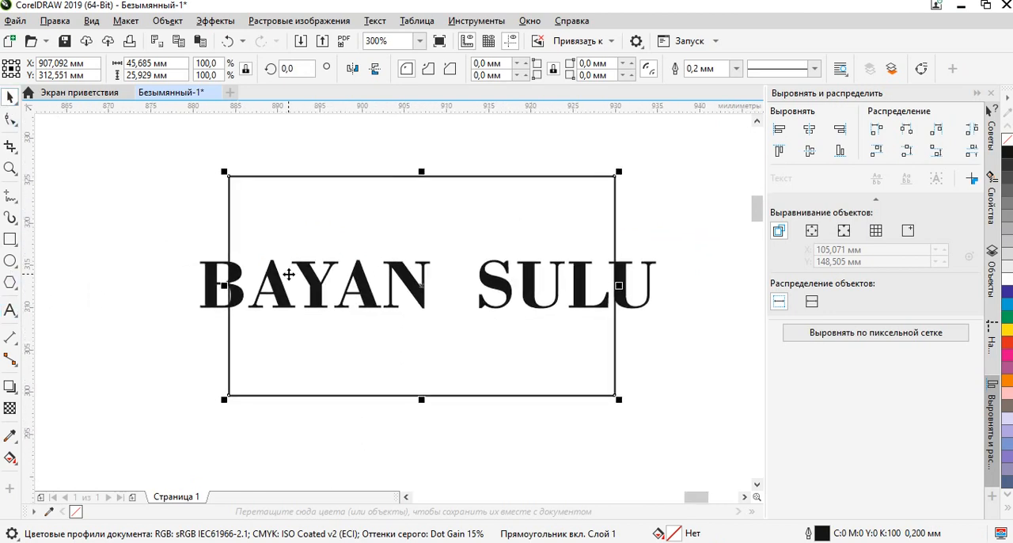
Apply a one-step outside contour to the rectangle with an offset of 1.04 mm.
left_click(16, 393)
left_click(54, 403)
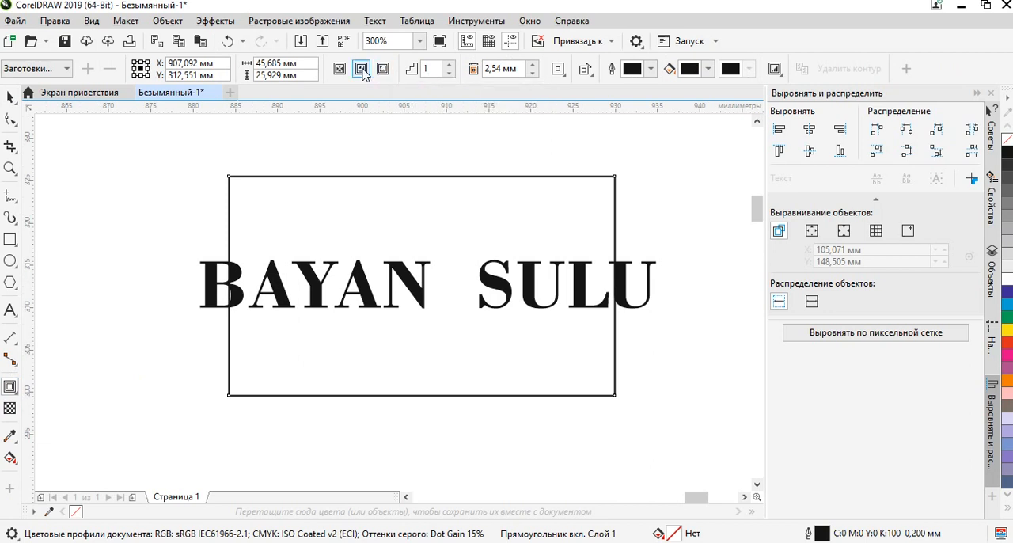
left_click(382, 71)
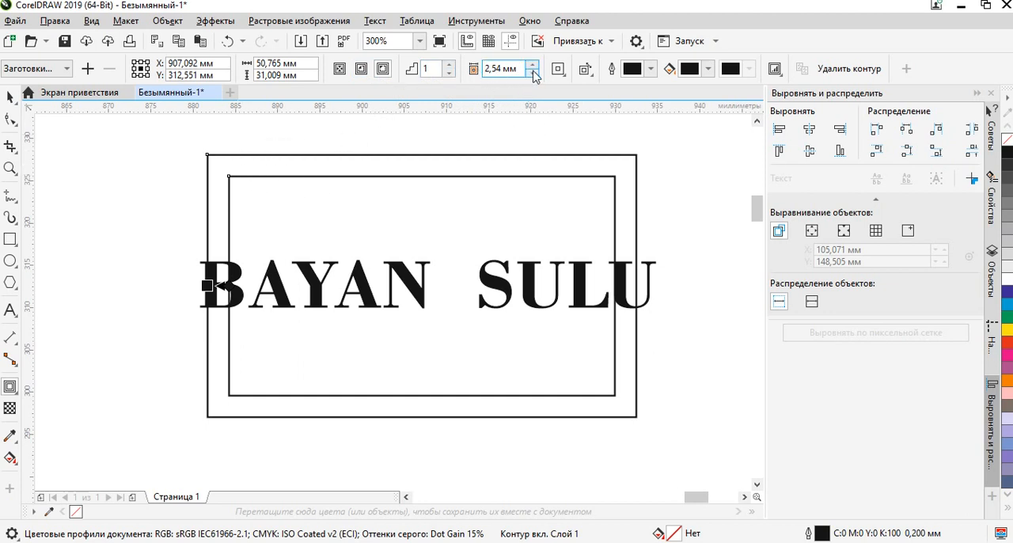
left_click(534, 74)
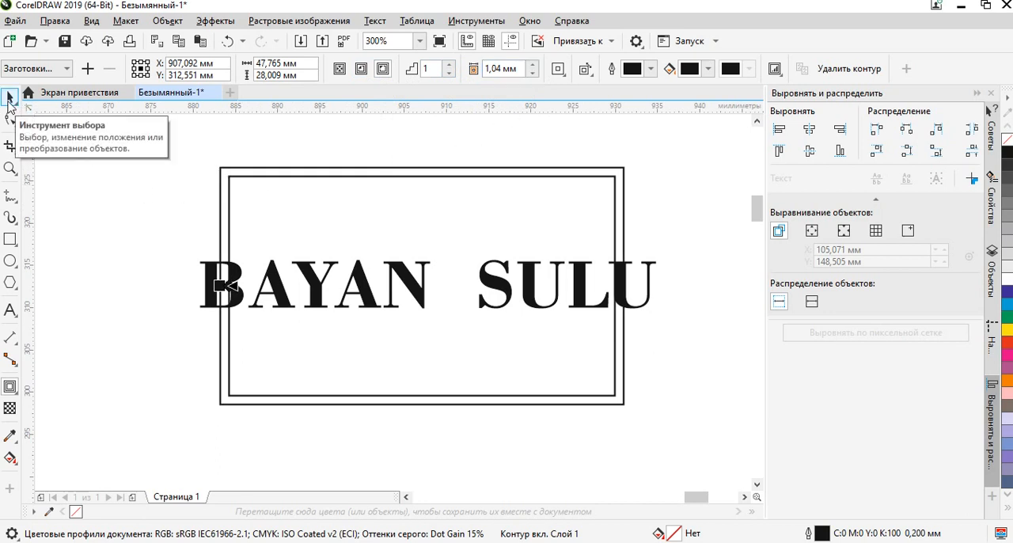
left_click(10, 97)
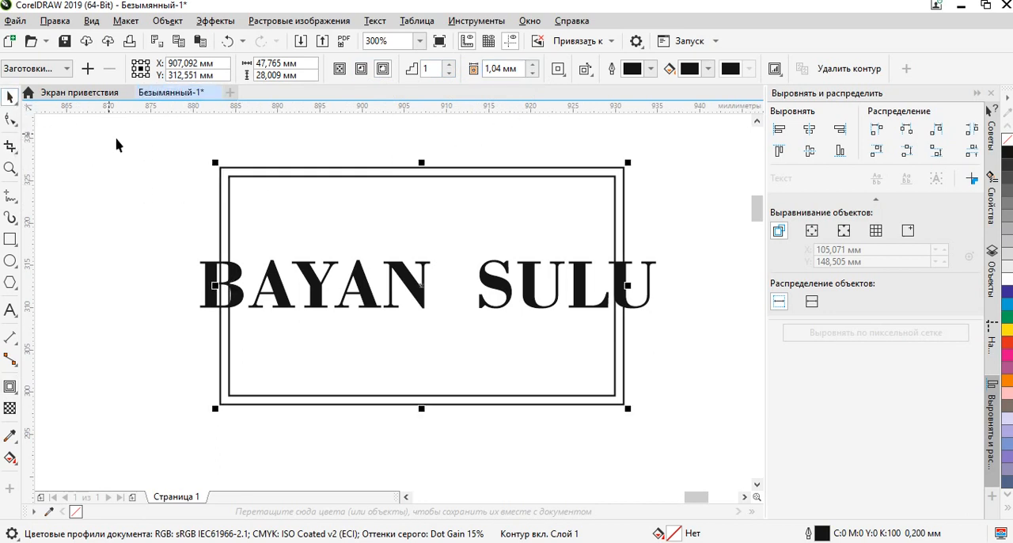
Break the contour group apart so the outer outline and the original rectangle are separate objects.
left_click(234, 144)
left_click(249, 176)
left_click(101, 188)
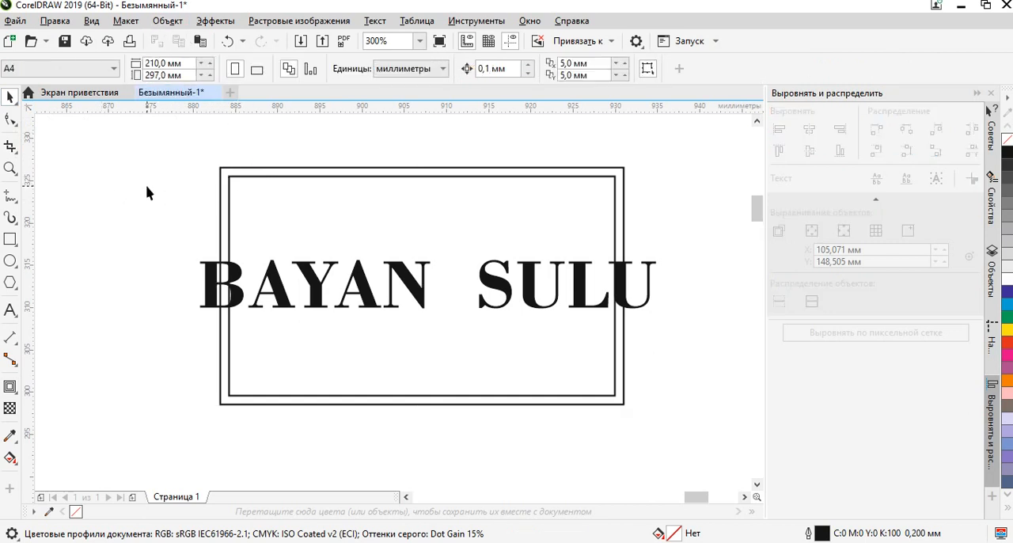
left_click(278, 175)
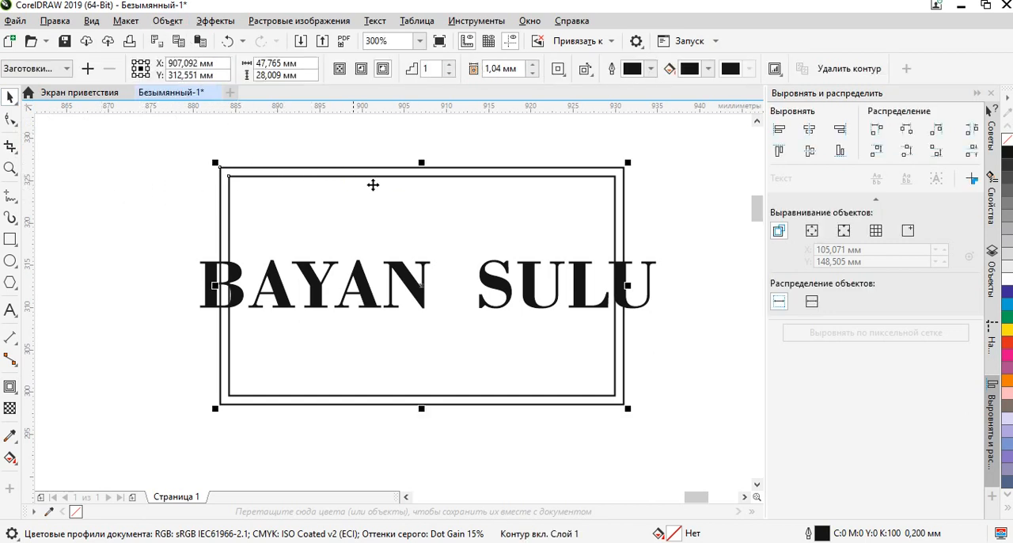
left_click(92, 209)
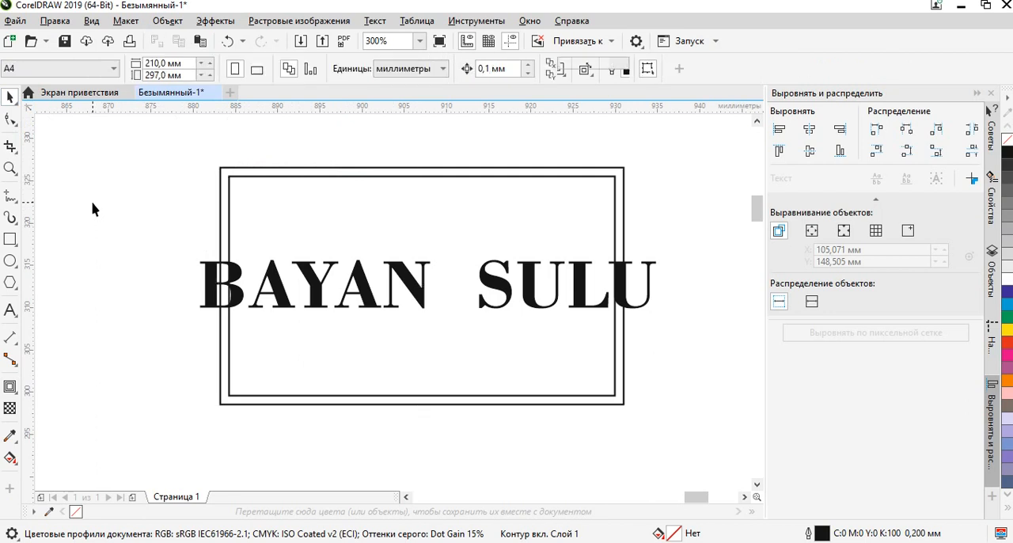
left_click(250, 169)
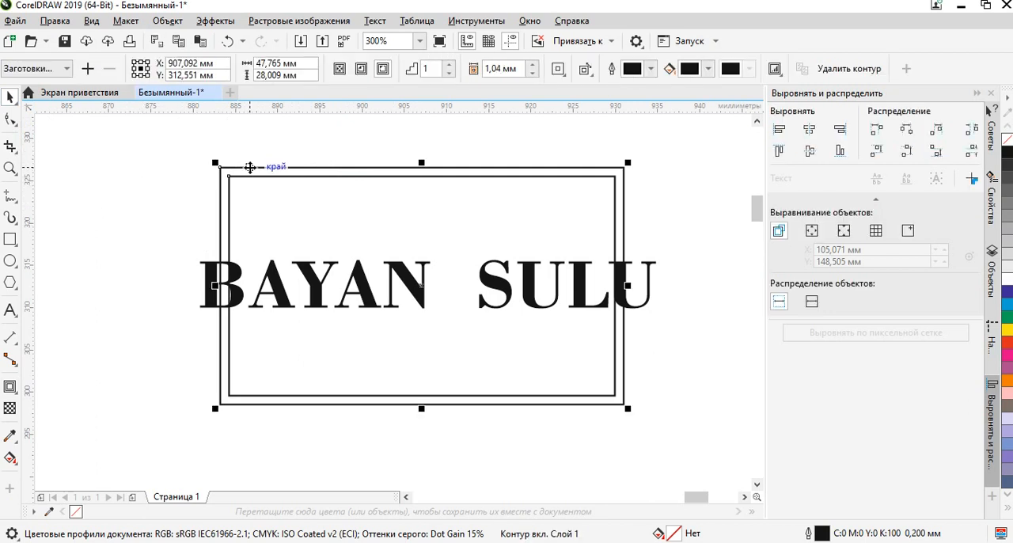
left_click(169, 22)
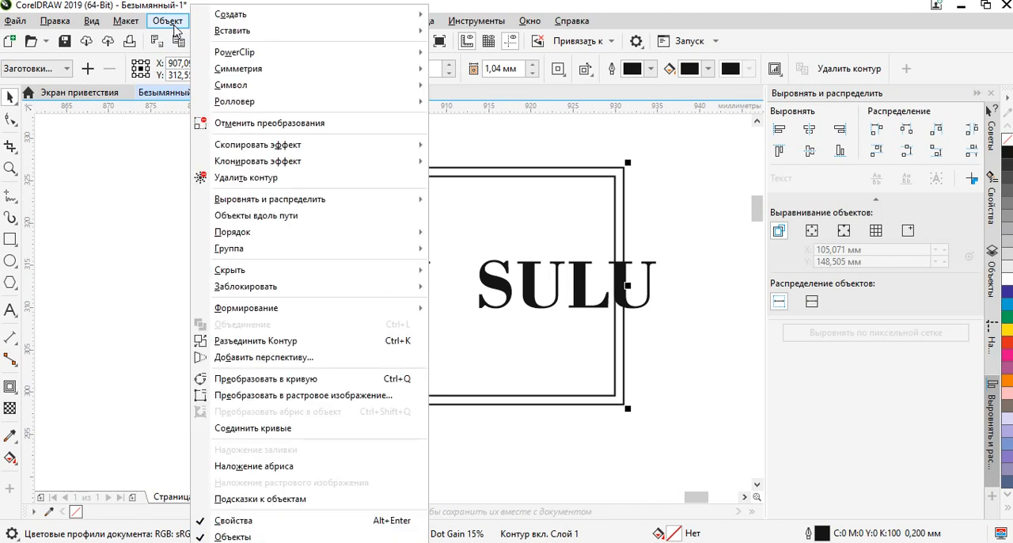
left_click(279, 342)
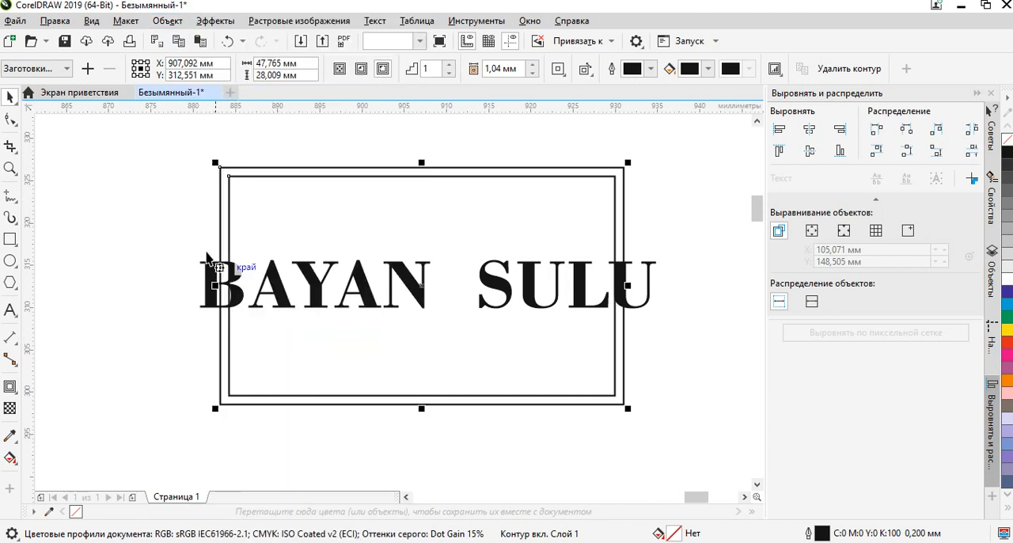
Subtract the inner rectangle from the outer one with Back Minus Front to make a single frame.
left_click(164, 185)
left_click(278, 174)
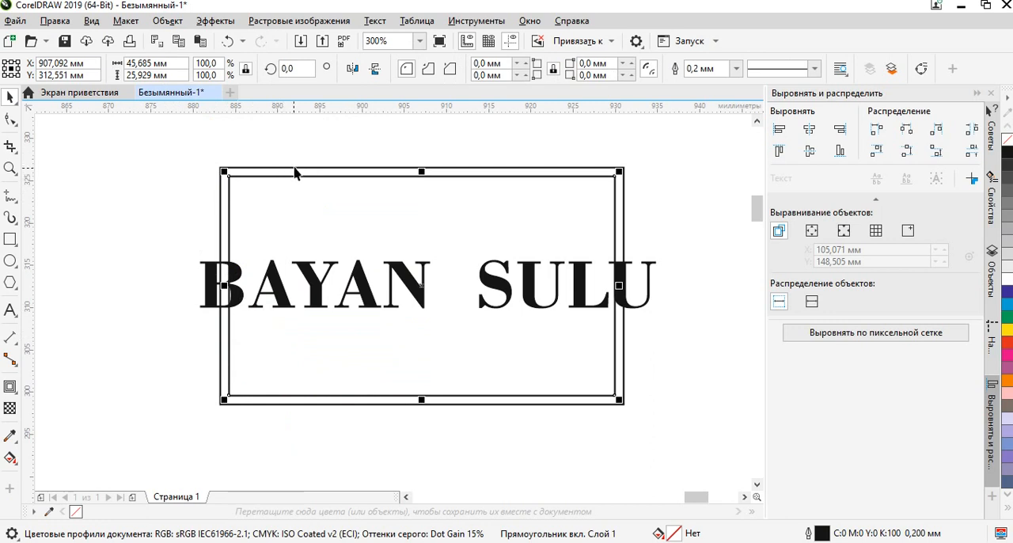
scroll(287, 179, "up", 1)
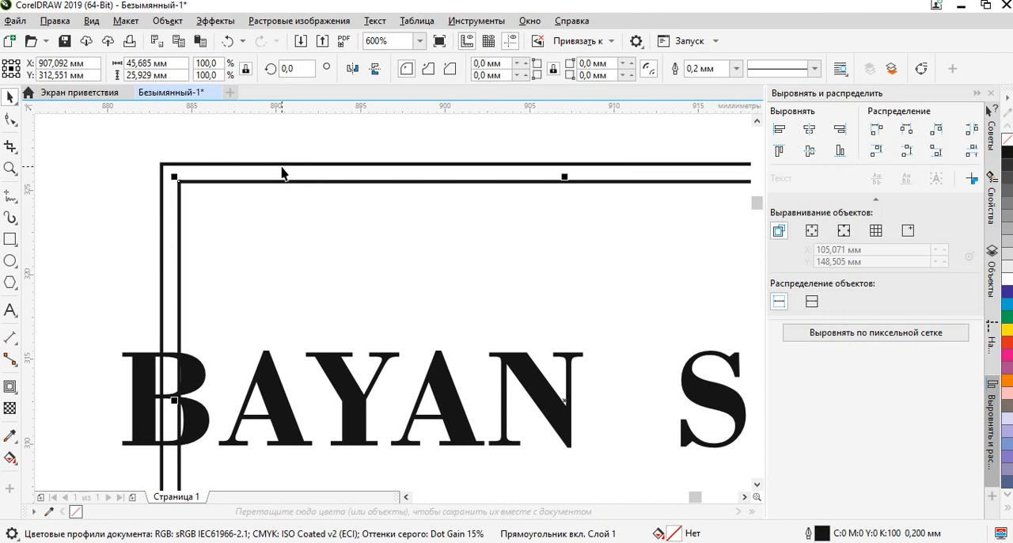
left_click(287, 165, "shift")
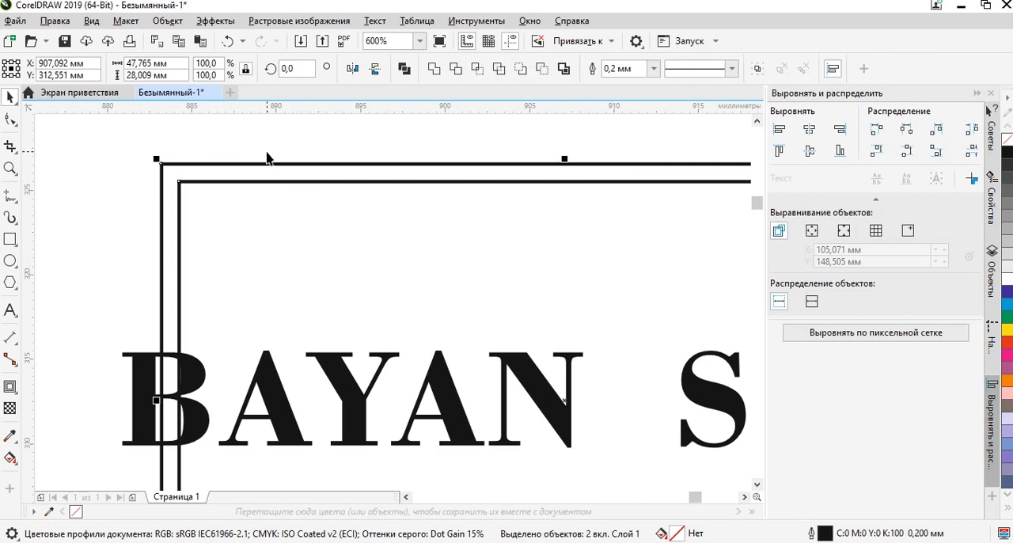
left_click(539, 70)
scroll(356, 224, "down", 4)
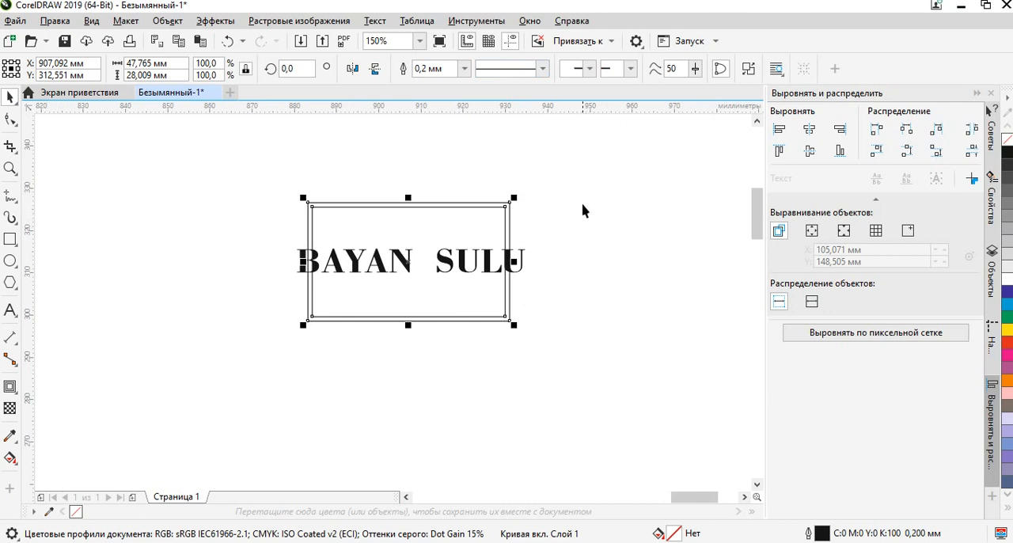
left_click(496, 220)
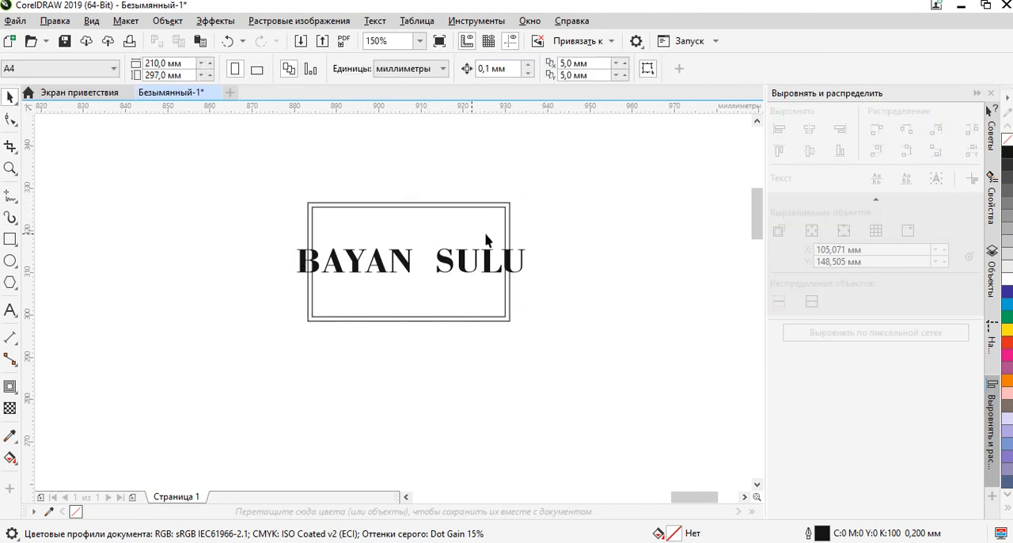
scroll(468, 208, "up", 3)
left_click(290, 208)
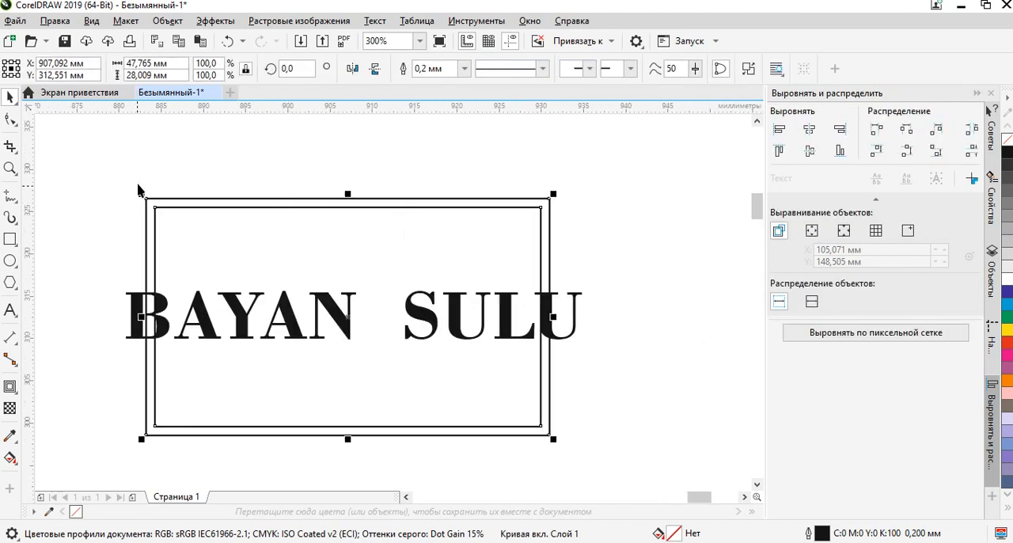
scroll(139, 190, "down", 2)
left_click(99, 194)
Draw a rectangle about 22.6 by 11.6 mm and, beside it, an ellipse about 24.7 by 19.1 mm above the serif lines.
left_click(10, 239)
left_click_drag(284, 163, 332, 189)
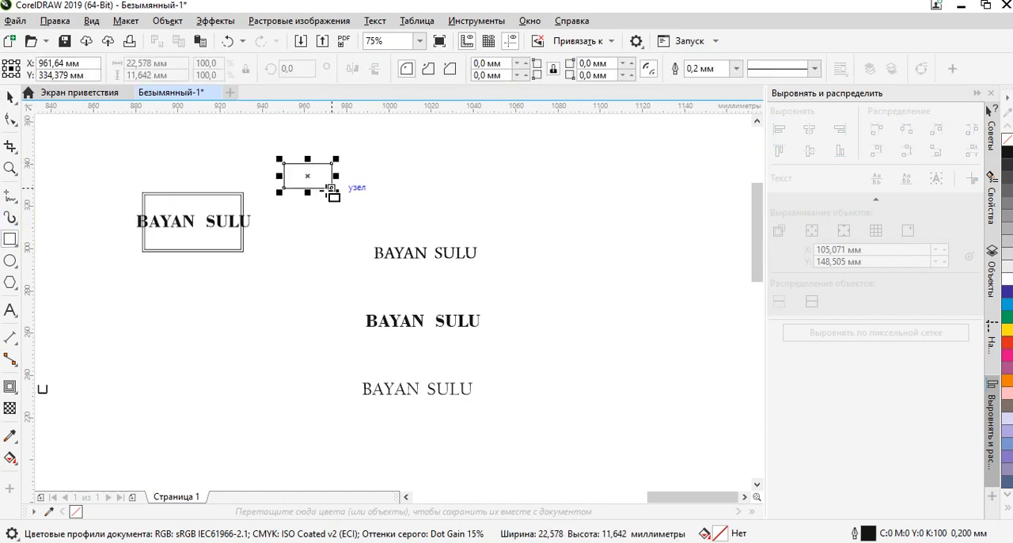
left_click(10, 261)
left_click_drag(372, 148, 424, 194)
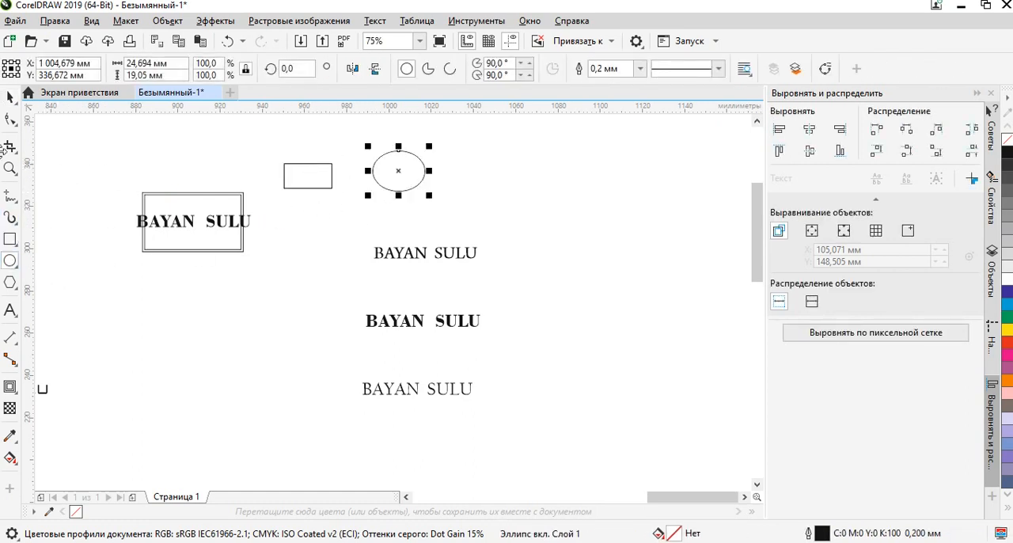
left_click(10, 96)
scroll(427, 154, "up", 2)
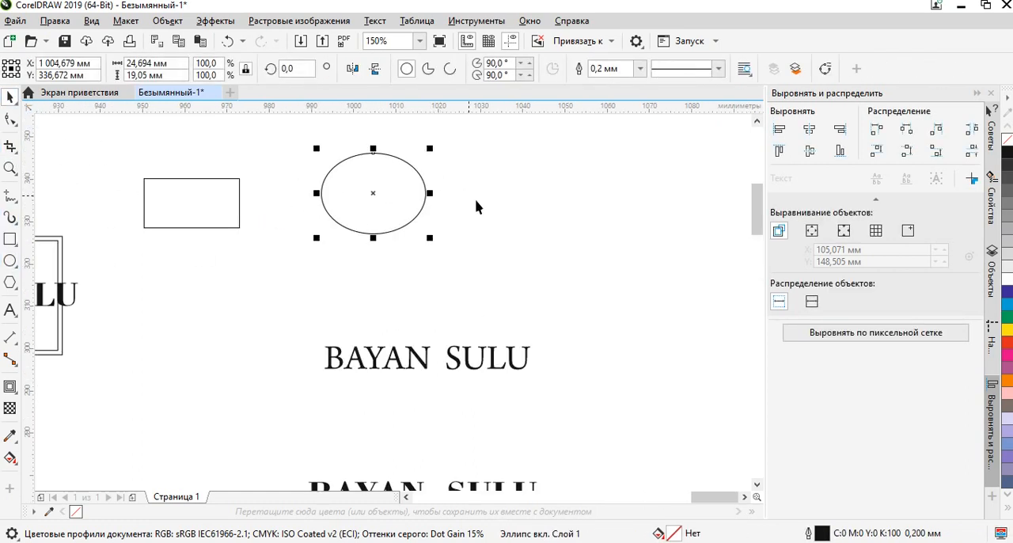
Fill the ellipse beside the rectangle with cyan (C:100 M:0 Y:0 K:0).
left_click_drag(463, 194, 579, 238)
left_click(592, 187)
left_click(504, 226)
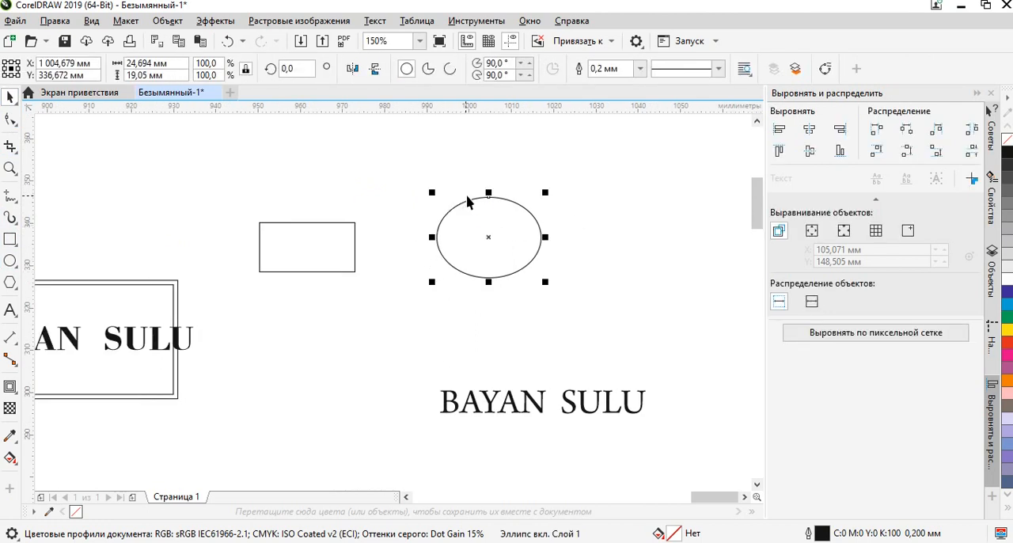
scroll(463, 200, "up", 2)
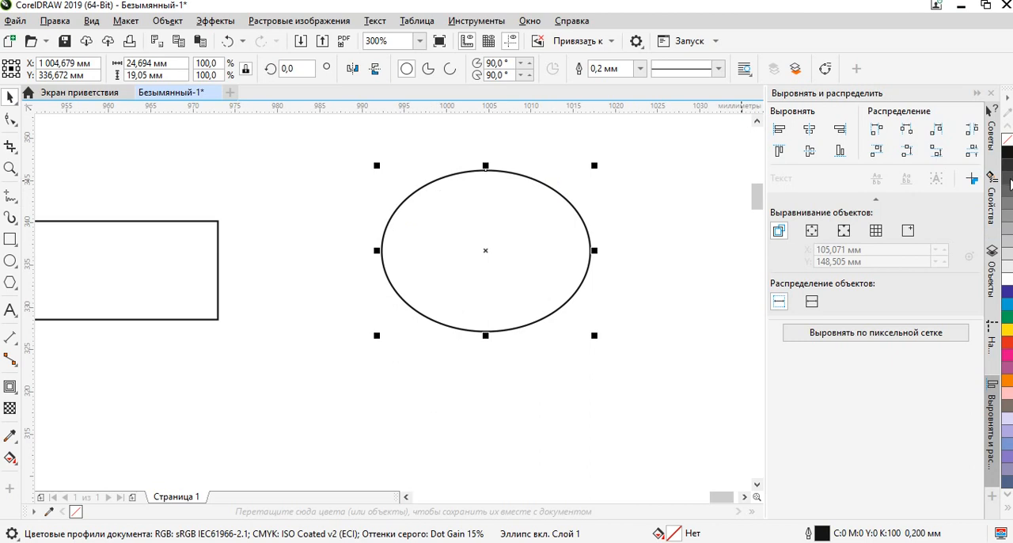
left_click(1008, 307)
left_click(575, 317)
left_click(518, 224)
scroll(487, 178, "up", 4)
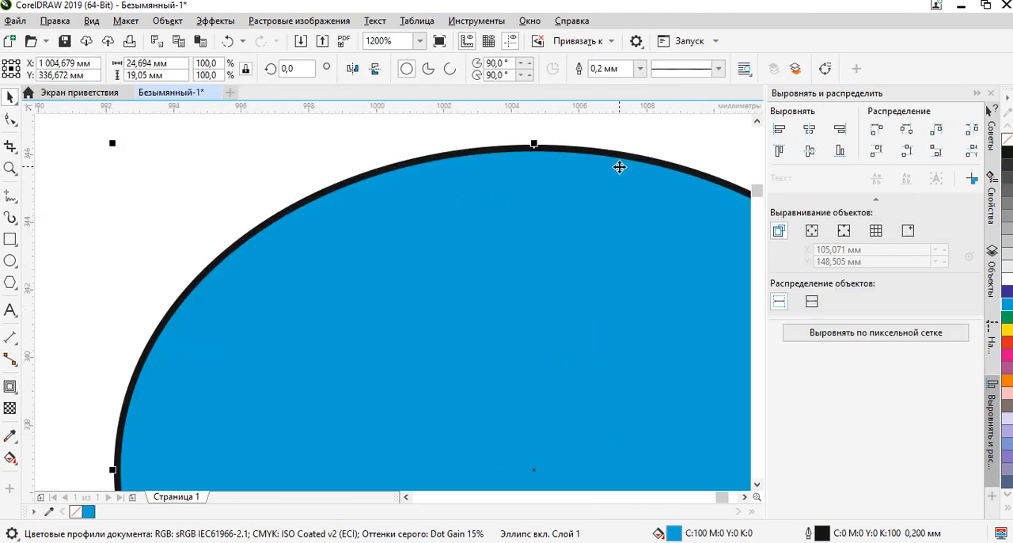
scroll(616, 165, "down", 4)
left_click(616, 164)
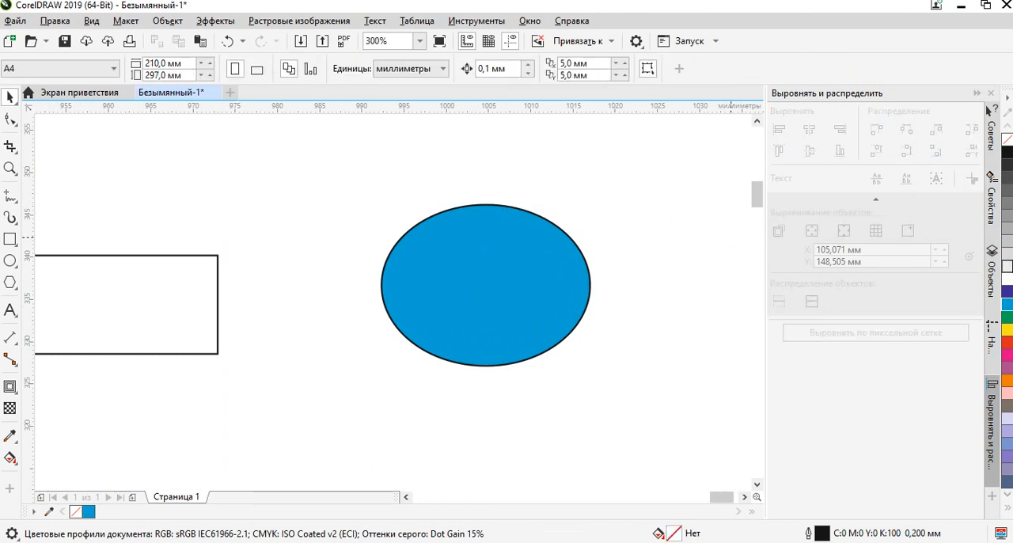
Change the ellipse's fill to yellow (C:0 M:0 Y:100 K:0).
left_click(511, 274)
left_click(1006, 326)
left_click(637, 340)
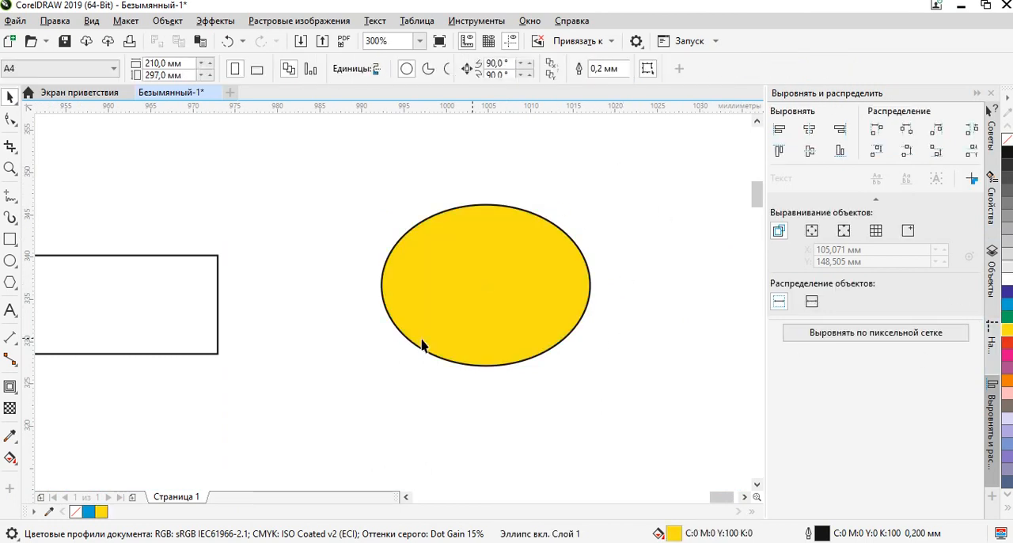
Fill the rectangle beside the ellipse with 60% black gray, and replace that with purple (C:20 M:80 Y:0 K:20).
left_click_drag(190, 332, 472, 289)
left_click(472, 289)
left_click(1009, 212)
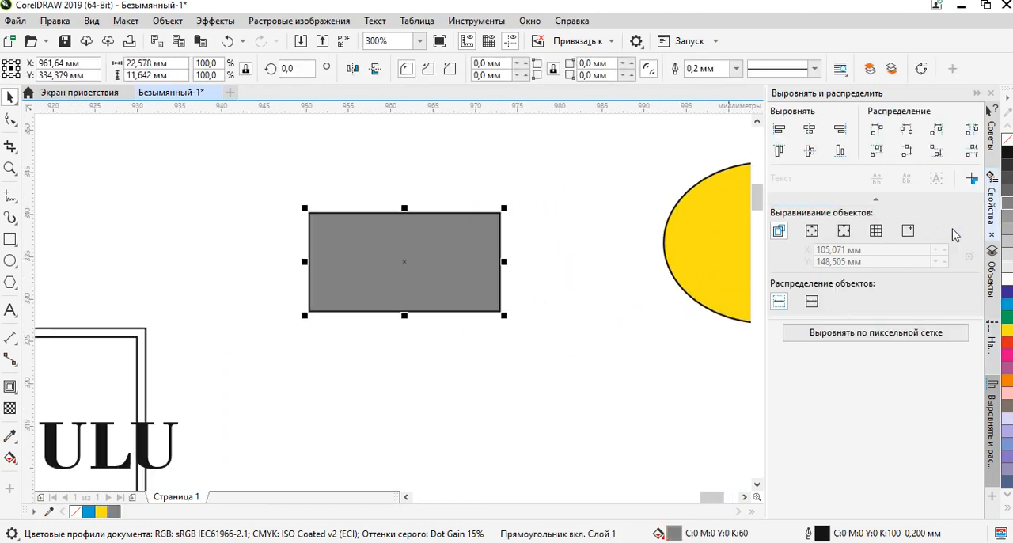
left_click(558, 267)
left_click(459, 264)
left_click(1004, 370)
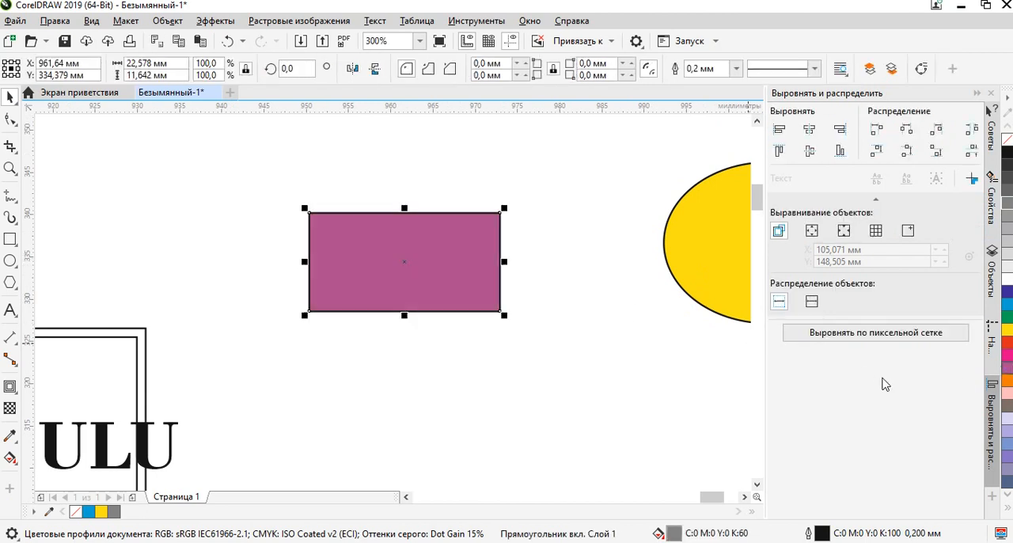
left_click(436, 317)
Fill the frame around the bold BAYAN SULU lettering with yellow.
scroll(550, 285, "down", 1)
scroll(348, 296, "up", 1)
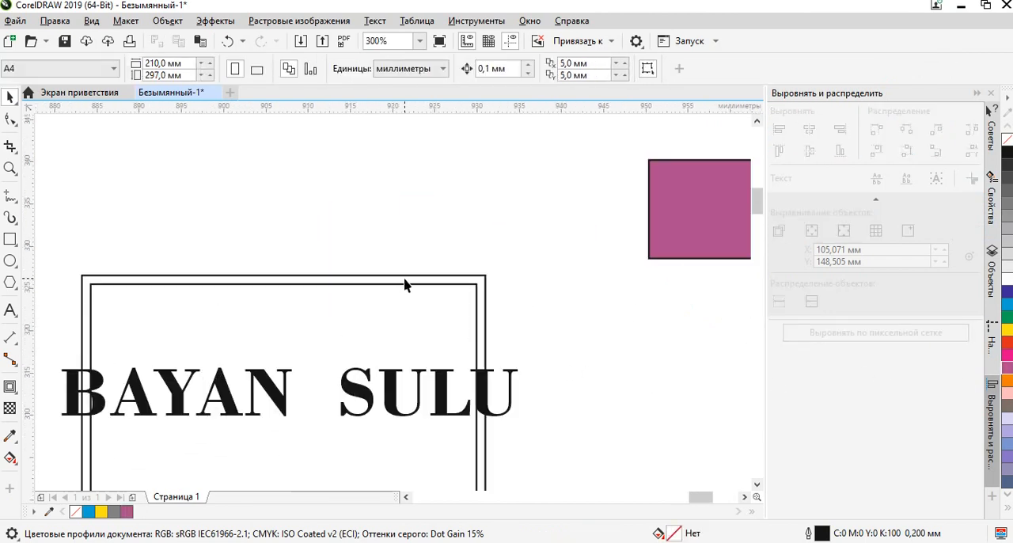
left_click(405, 283)
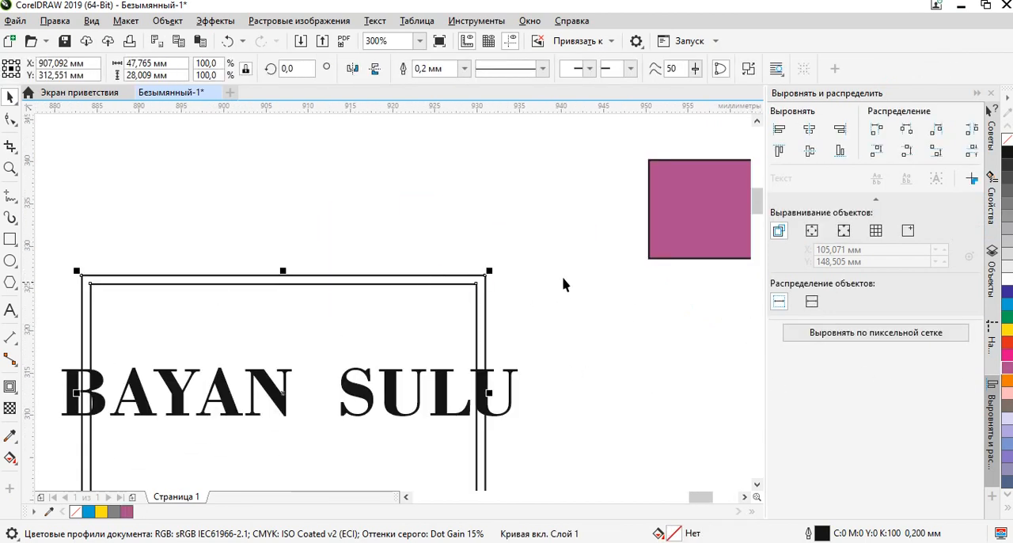
left_click(1008, 330)
left_click_drag(582, 310, 628, 229)
left_click(511, 233)
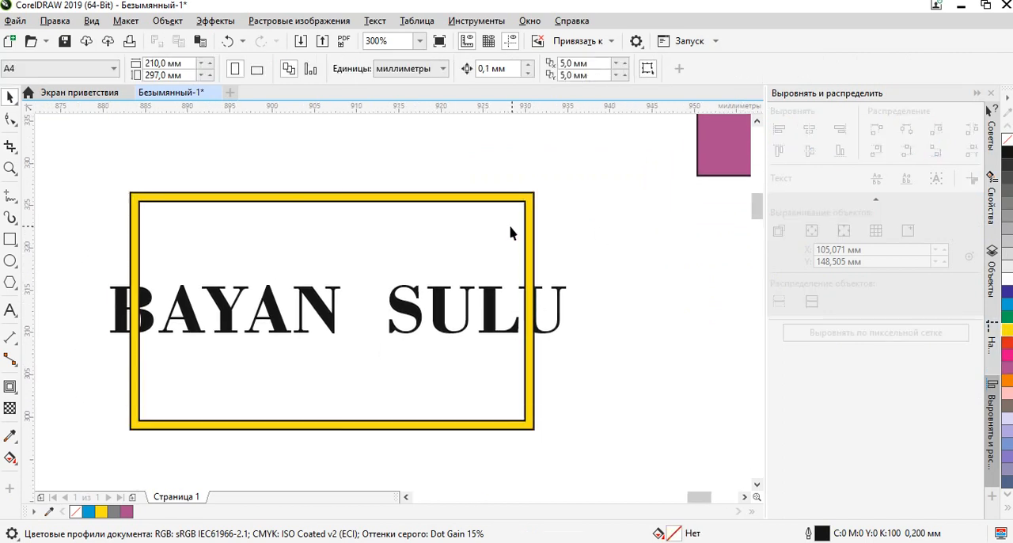
Recolor the frame around the bold BAYAN SULU lettering to gray-brown (C:0 M:20 Y:20 K:60).
left_click(498, 199)
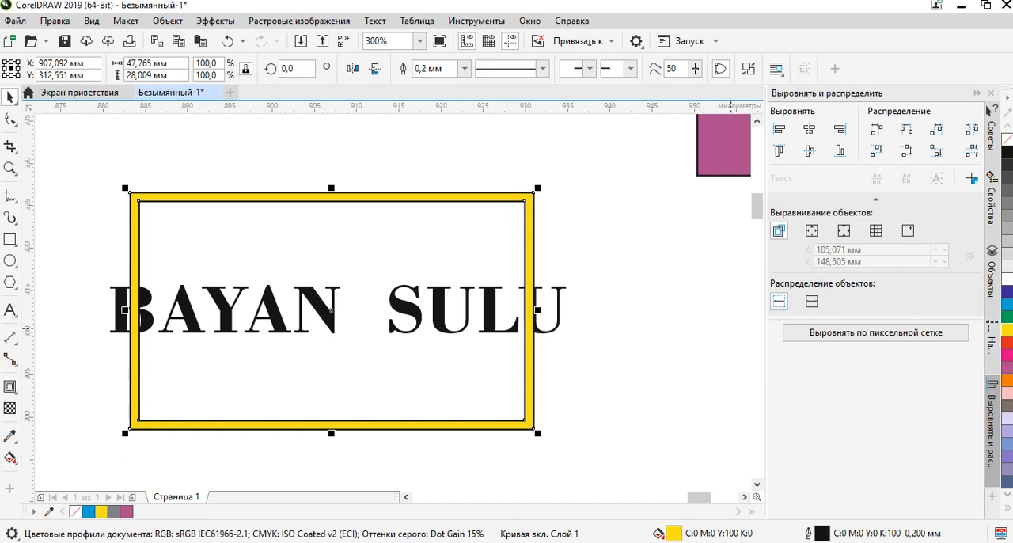
left_click(497, 228)
scroll(459, 207, "up", 1)
scroll(463, 206, "down", 1)
left_click_drag(470, 205, 377, 235)
scroll(592, 210, "up", 2)
scroll(623, 237, "down", 2)
left_click_drag(614, 262, 204, 282)
scroll(356, 266, "down", 1)
Remove the purple fill from the small rectangle, leaving only its outline.
left_click(392, 224)
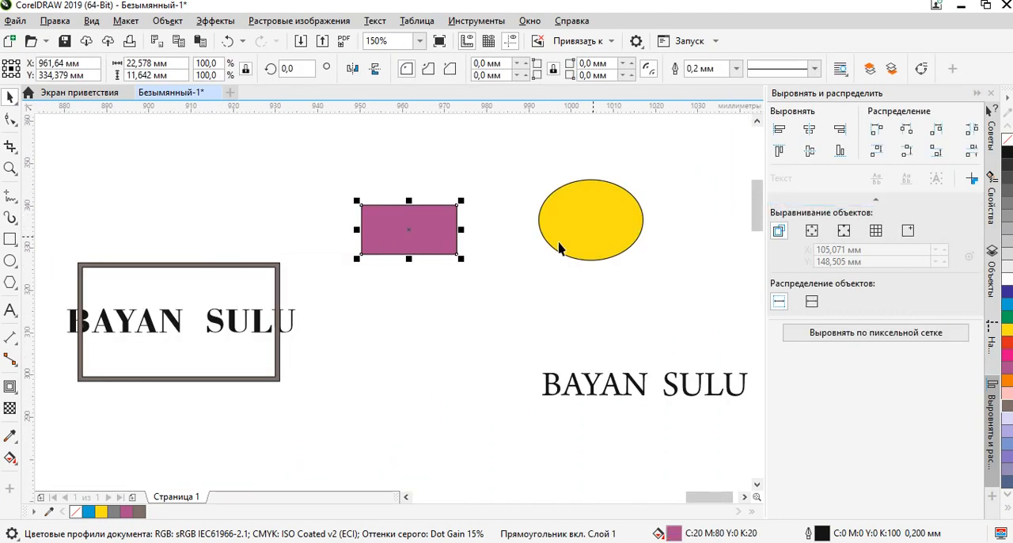
scroll(377, 224, "up", 1)
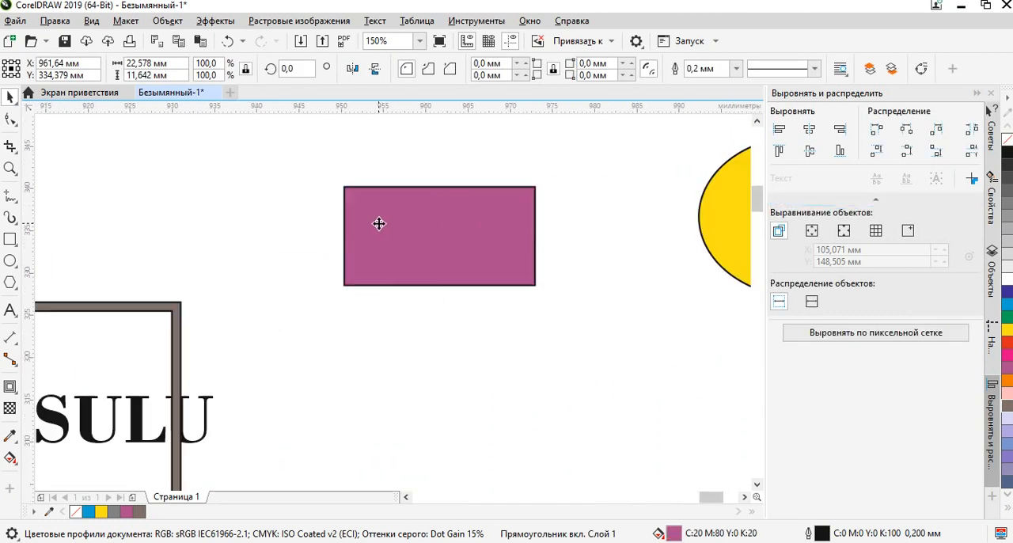
left_click(478, 340)
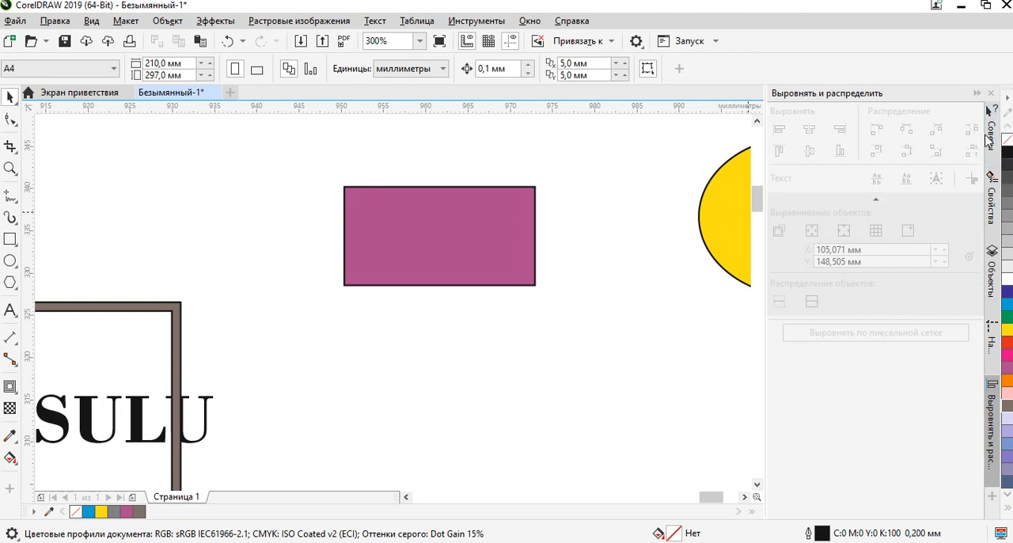
left_click_drag(534, 264, 434, 294)
left_click(424, 262)
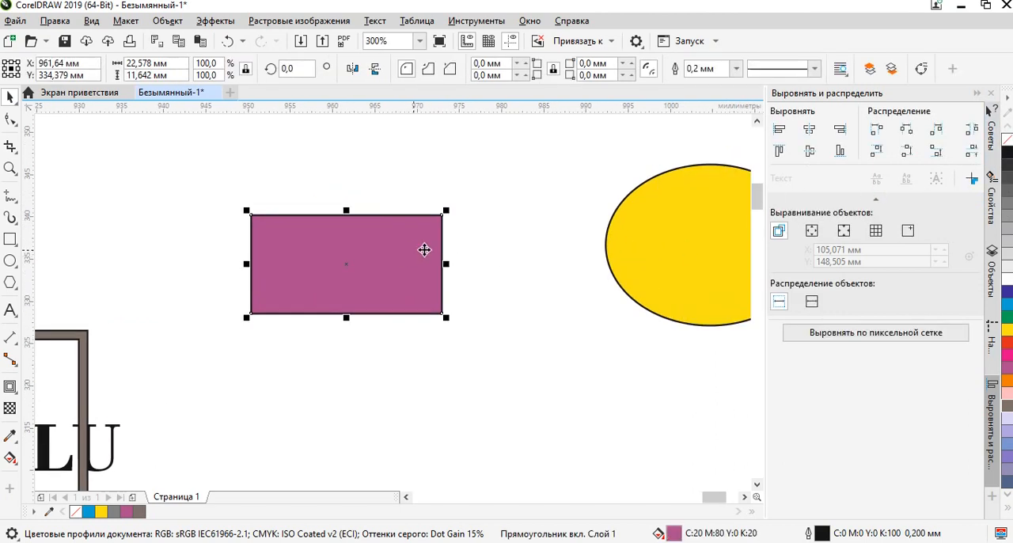
left_click(1008, 140)
left_click(432, 236)
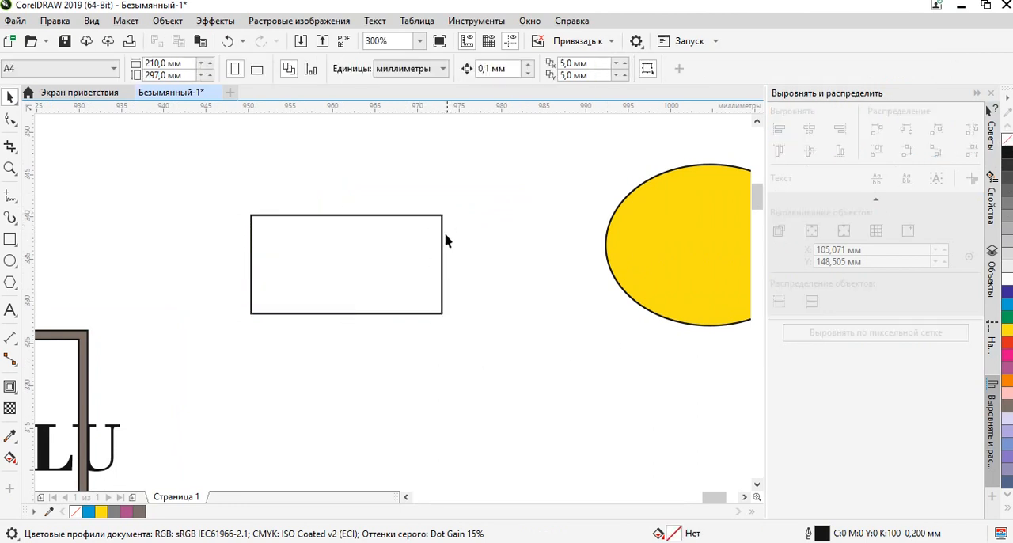
Fill the small rectangle with green (C:100 M:0 Y:100 K:0).
left_click(381, 252)
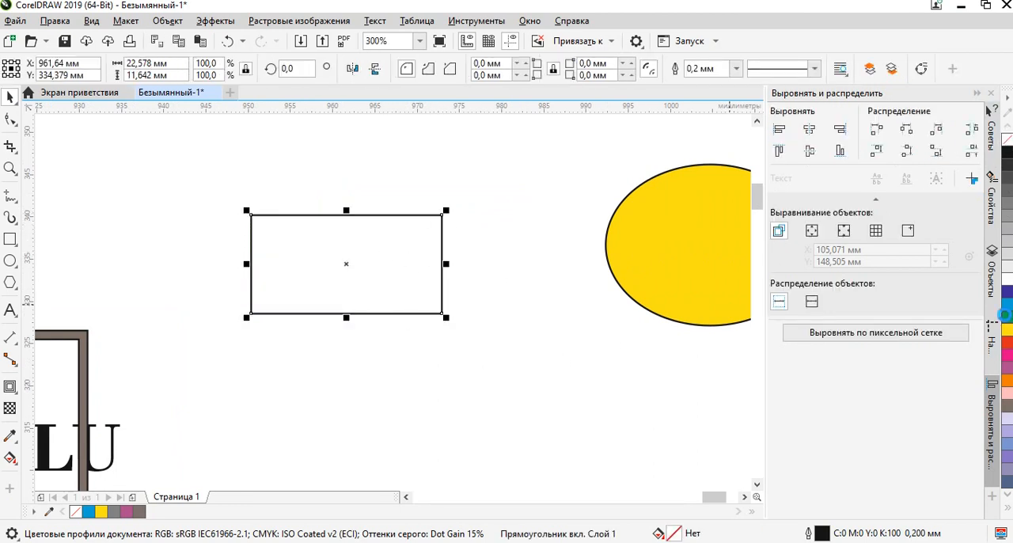
left_click(1005, 315)
left_click(534, 290)
Clear the green fill from the small rectangle and check its bare outline up close.
left_click(419, 266)
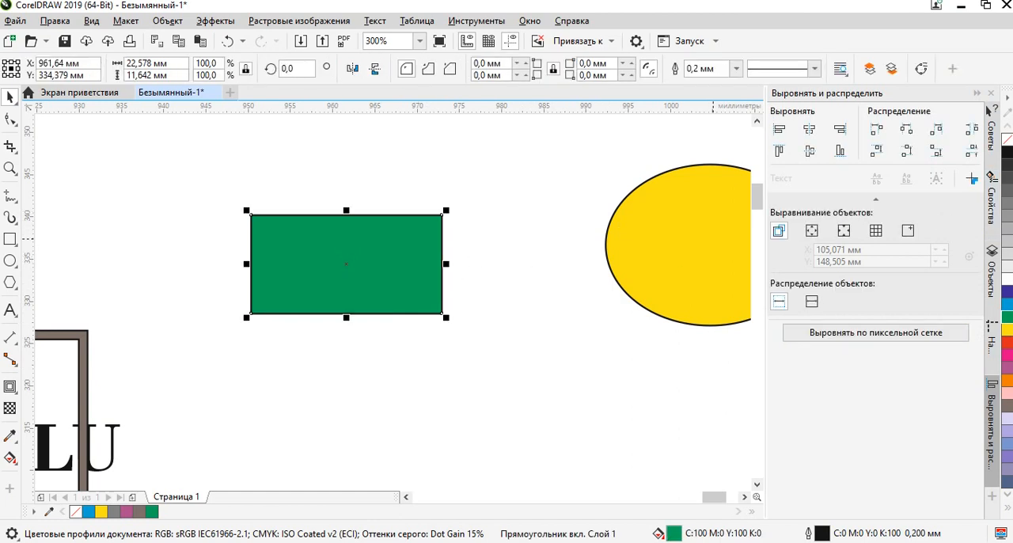
left_click(1009, 142)
left_click(521, 346)
left_click_drag(324, 310, 442, 305)
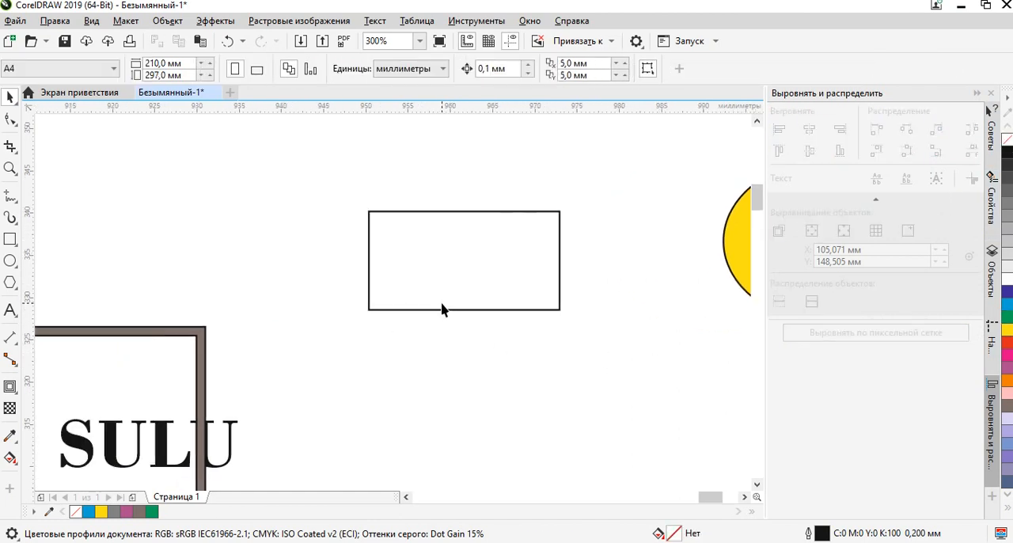
scroll(438, 231, "up", 1)
scroll(440, 242, "down", 2)
left_click(453, 255)
left_click(412, 356)
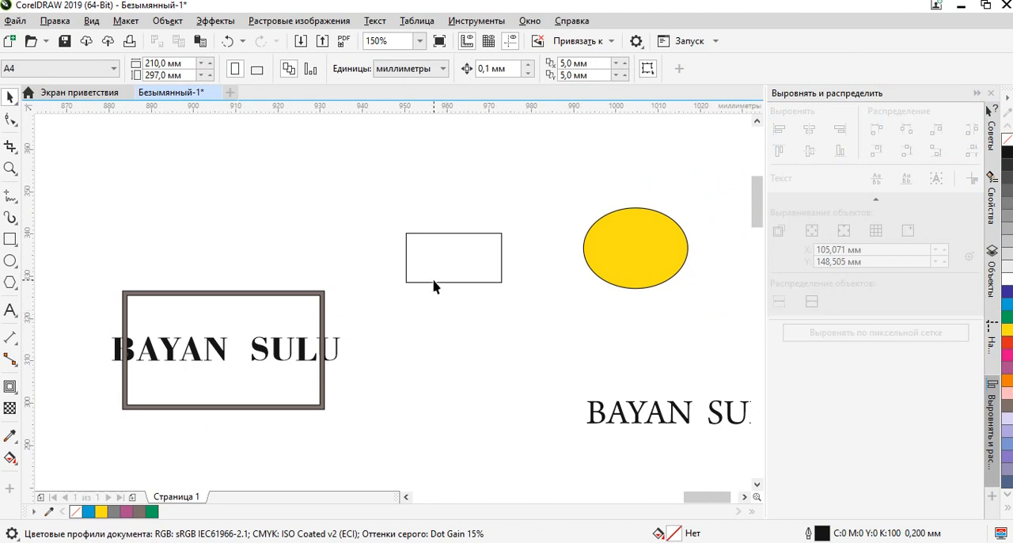
scroll(483, 256, "up", 2)
left_click_drag(432, 342, 544, 278)
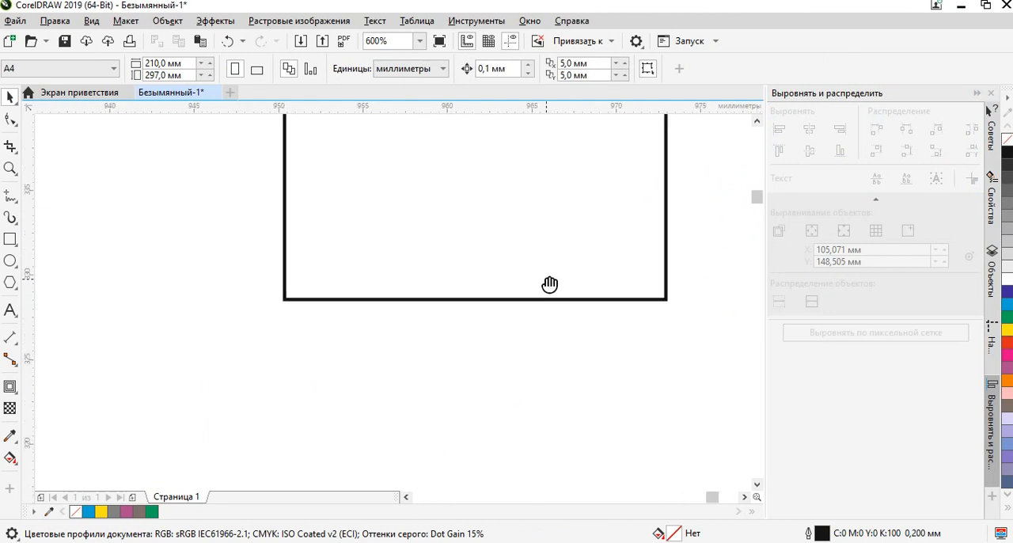
scroll(437, 298, "down", 2)
scroll(447, 285, "up", 1)
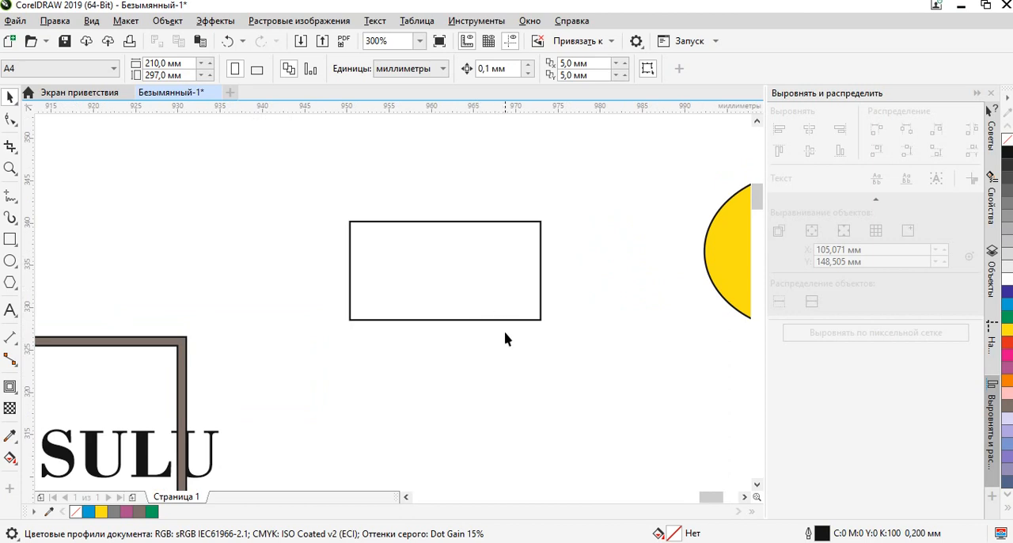
Try lighter grays on the small rectangle and settle on a dark gray fill of 80% black.
left_click(523, 295)
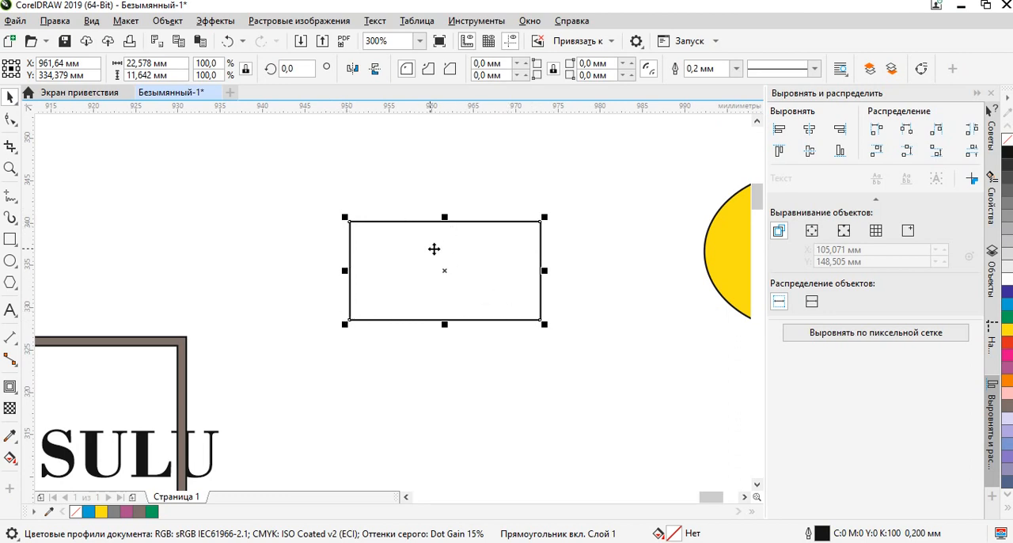
left_click(1007, 207)
left_click(1009, 205)
left_click(1008, 179)
left_click(575, 221)
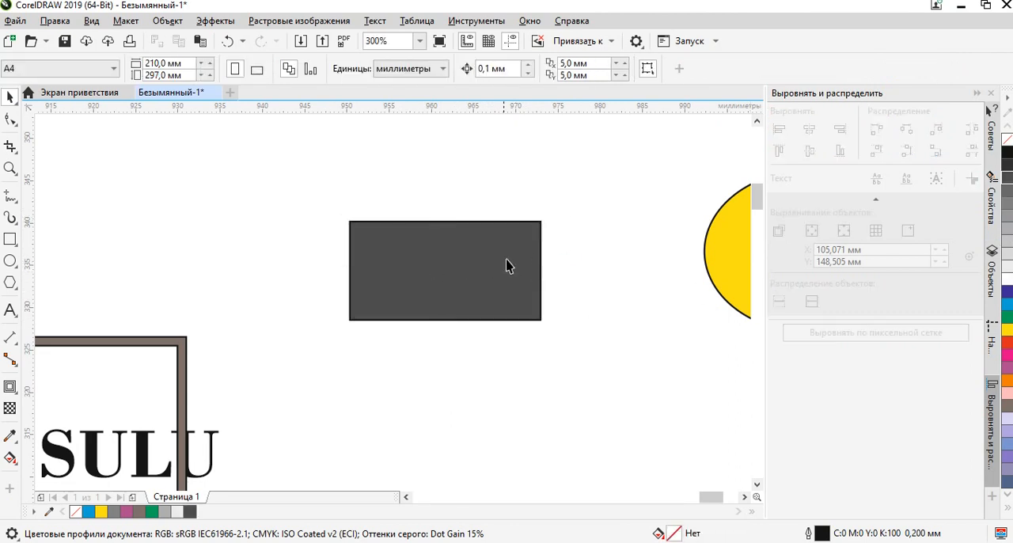
scroll(406, 315, "up", 2)
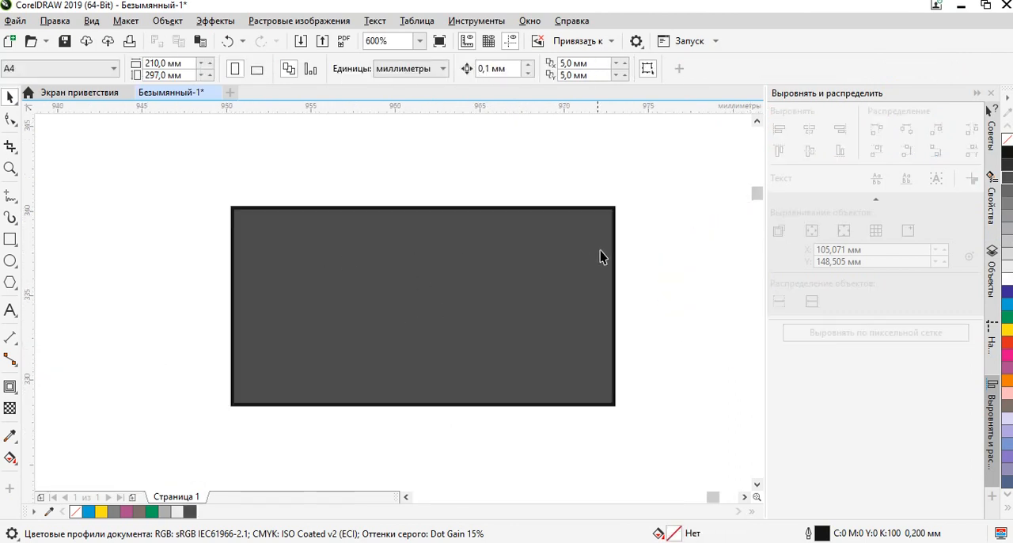
Color the outline of the dark gray rectangle green (C:100 M:0 Y:100 K:0).
left_click(549, 280)
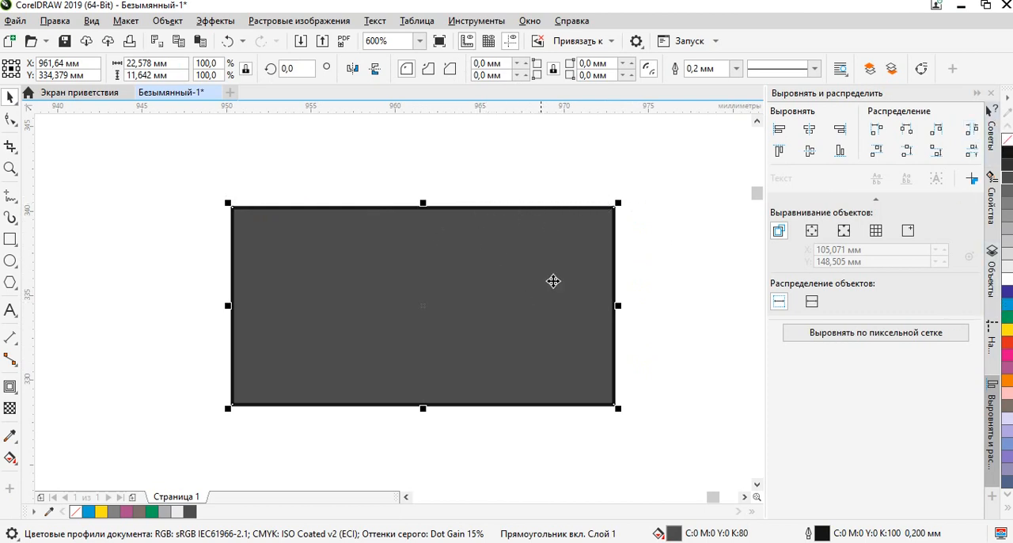
left_click_drag(586, 260, 480, 267)
key("Escape")
left_click(386, 263)
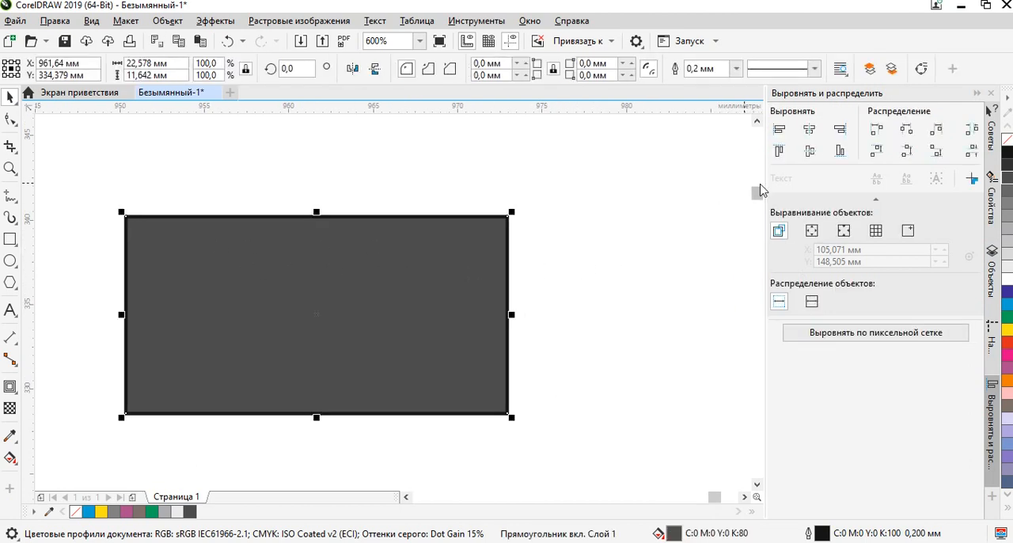
right_click(1008, 319)
left_click(649, 204)
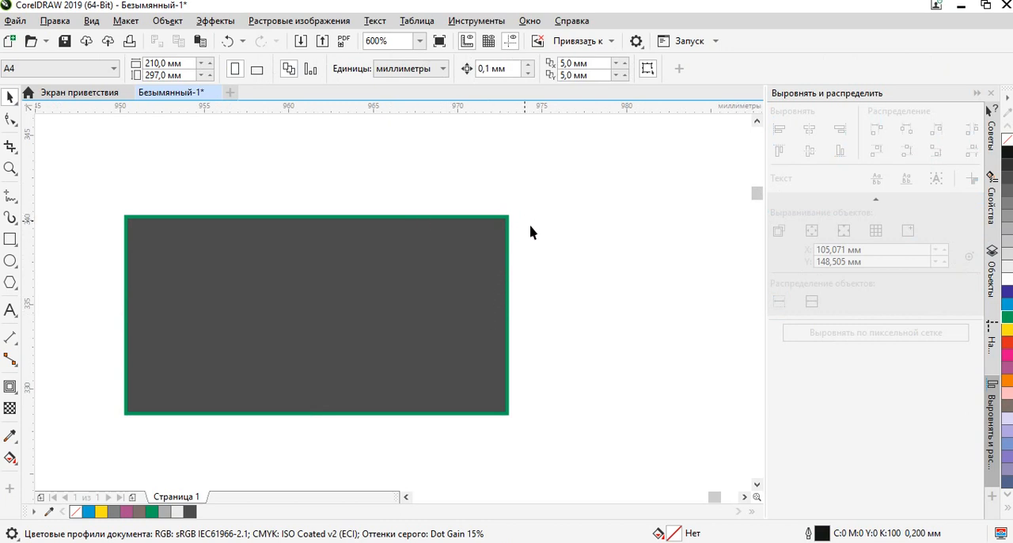
Remove the outline from the dark gray rectangle so only its fill is left.
left_click(435, 274)
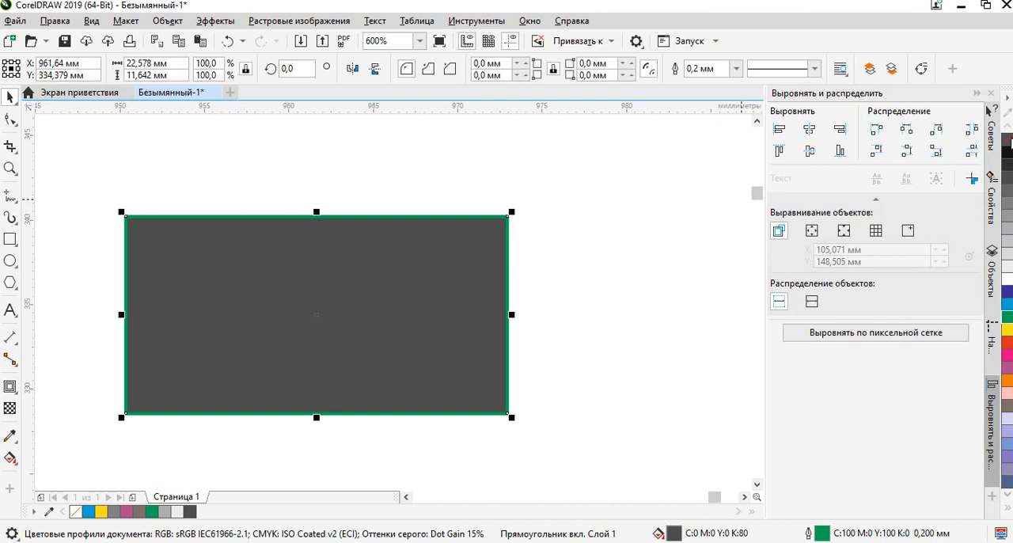
right_click(1008, 141)
left_click(578, 285)
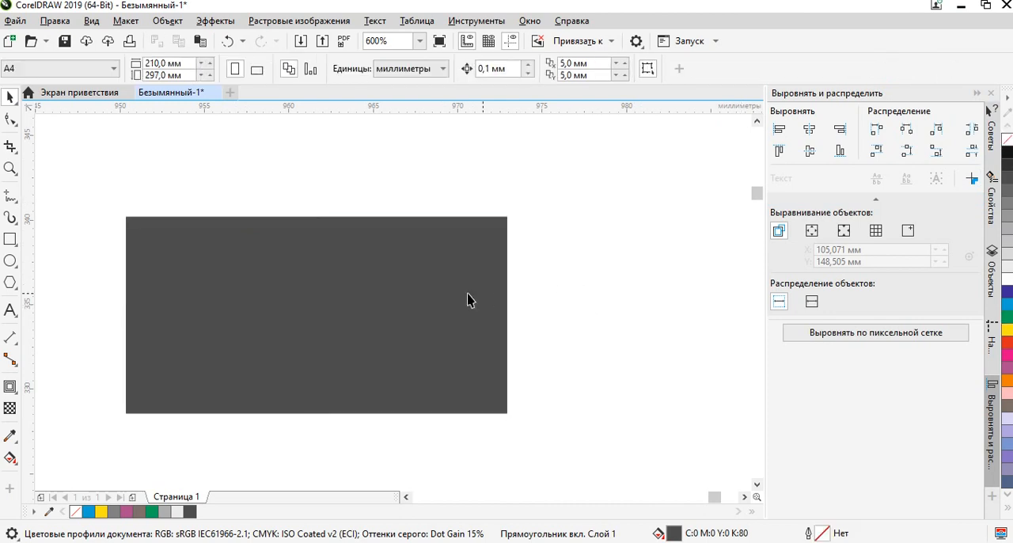
scroll(433, 297, "down", 2)
scroll(413, 298, "up", 1)
left_click_drag(412, 297, 569, 250)
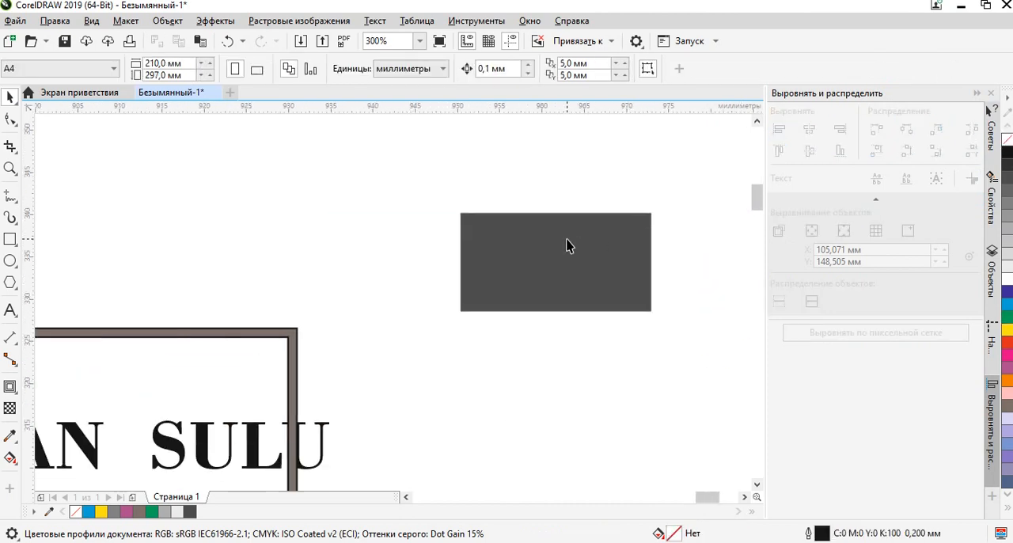
Remove the black outline from the gray-brown frame around the bold BAYAN SULU lettering.
left_click(554, 242)
left_click(382, 237)
left_click_drag(247, 351, 539, 238)
scroll(536, 219, "up", 2)
left_click(593, 227)
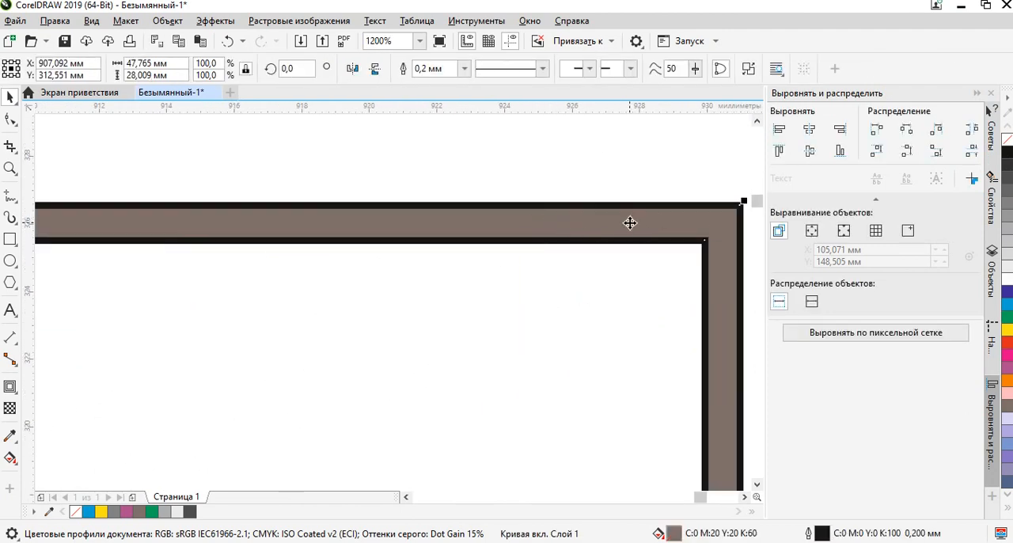
left_click_drag(709, 219, 590, 228)
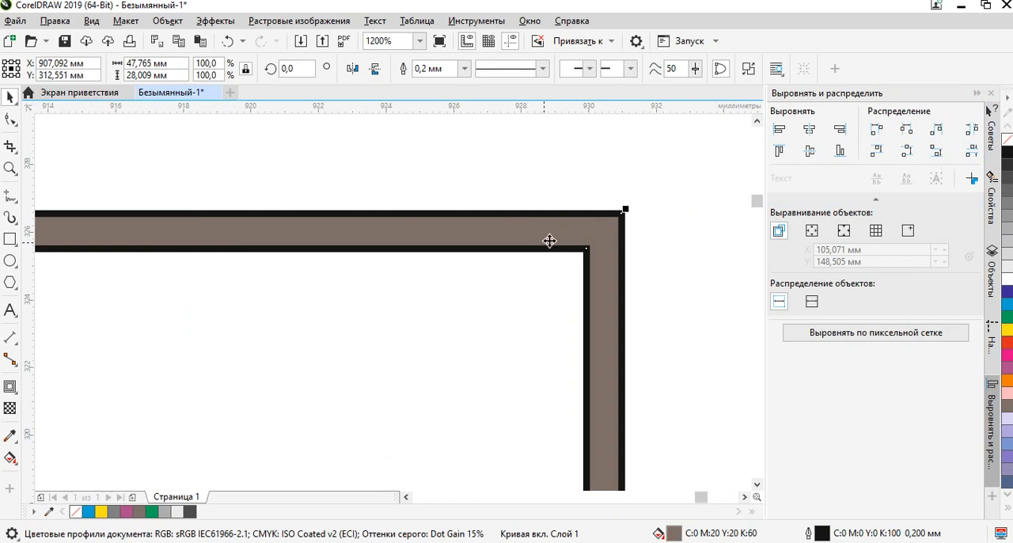
right_click(1009, 129)
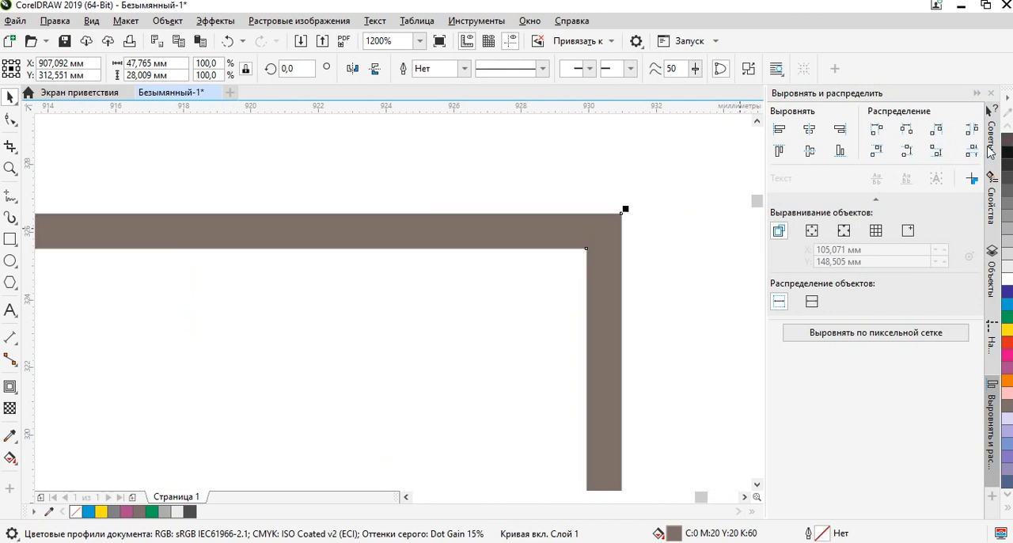
left_click(639, 189)
scroll(619, 252, "down", 3)
left_click_drag(626, 286, 573, 252)
scroll(578, 233, "up", 1)
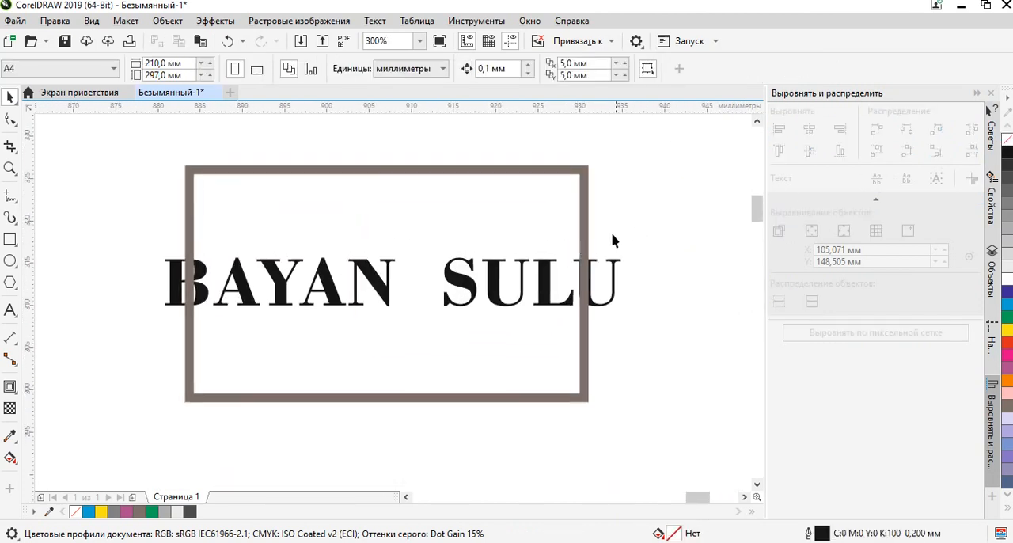
Draw a wide rectangle about 66.7 × 11.2 mm around the bold BAYAN SULU lettering, extending past both sides of the gray-brown frame.
left_click(11, 240)
left_click_drag(667, 238, 103, 332)
left_click(10, 97)
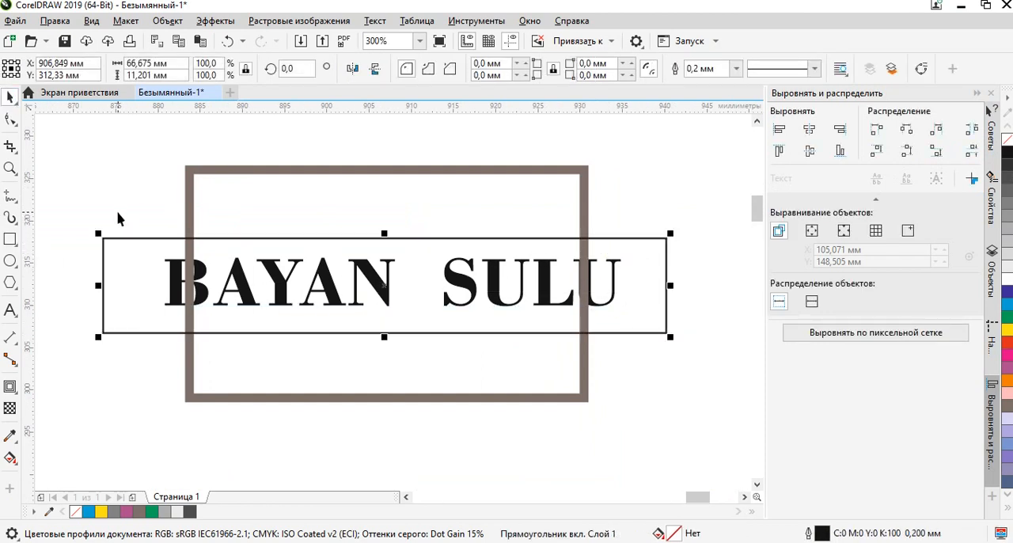
left_click(116, 207)
Center the thin black rectangle, the gray-brown frame and the bold BAYAN SULU lettering on one another, both horizontally and vertically.
left_click_drag(681, 426, 733, 450)
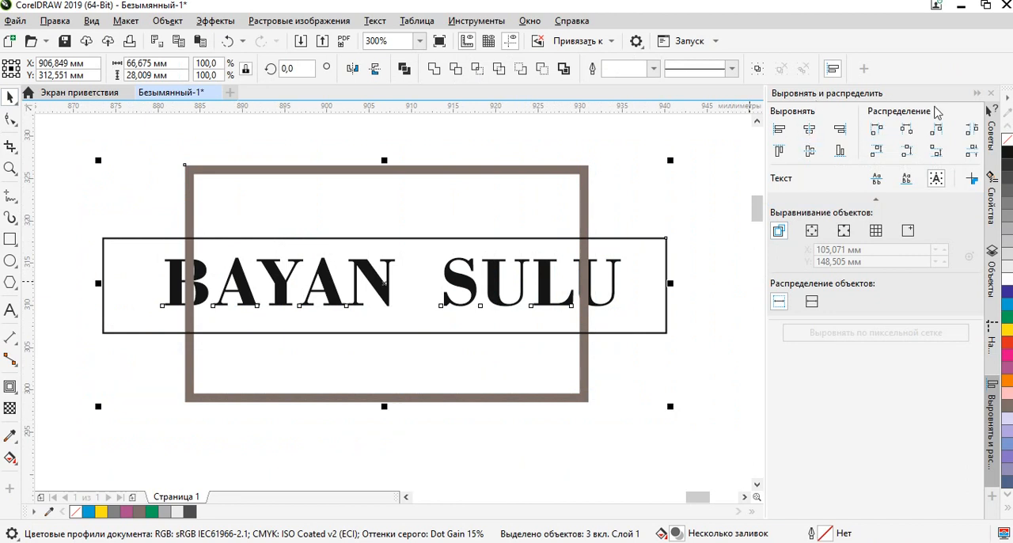
left_click(995, 188)
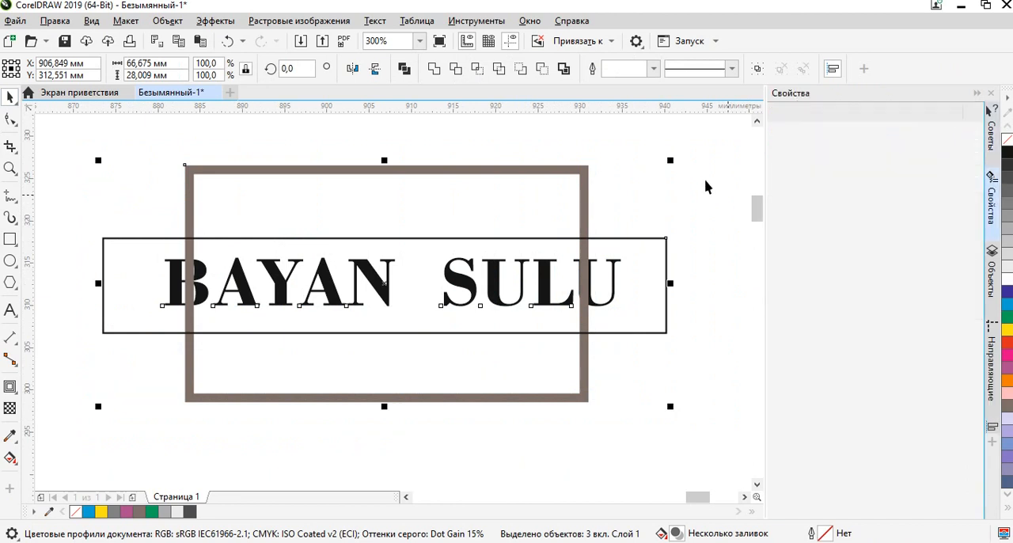
scroll(700, 175, "down", 3)
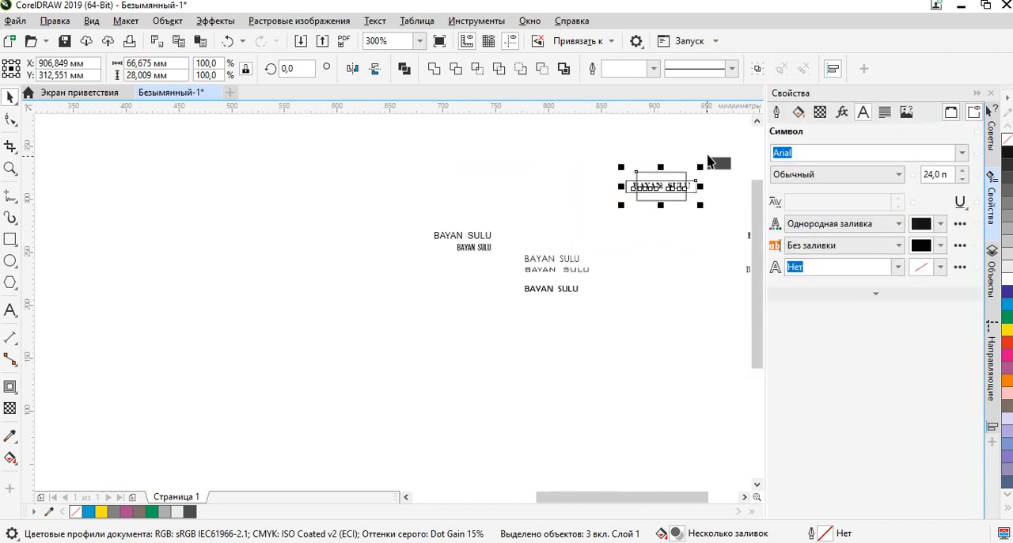
left_click(700, 178)
scroll(698, 180, "up", 2)
left_click_drag(696, 184, 643, 208)
left_click_drag(652, 163, 288, 332)
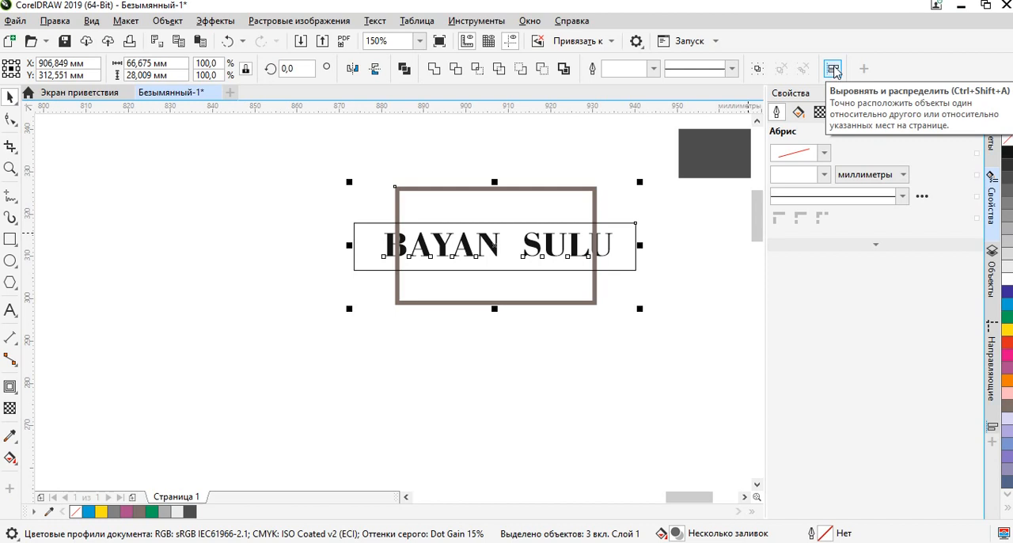
left_click(837, 72)
left_click(835, 72)
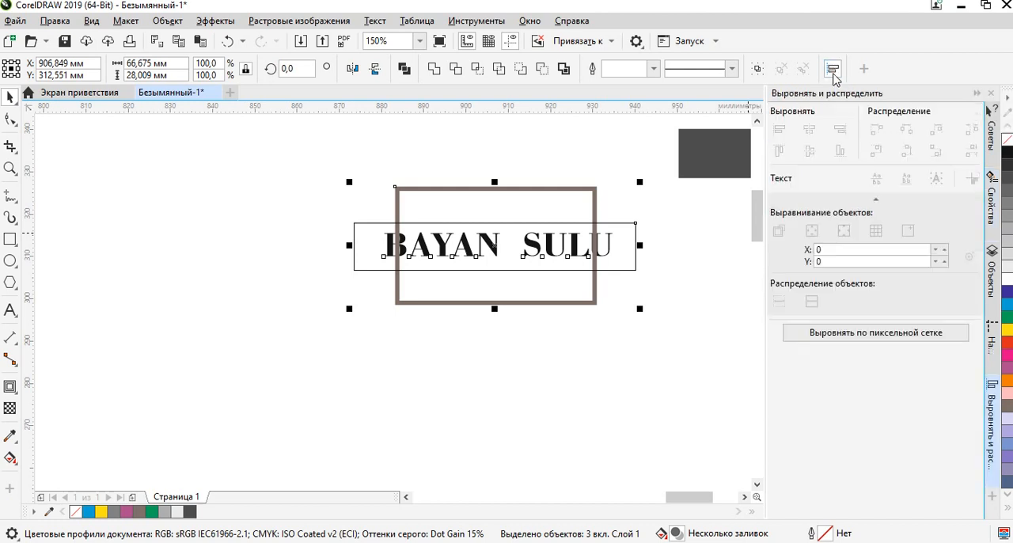
left_click(818, 154)
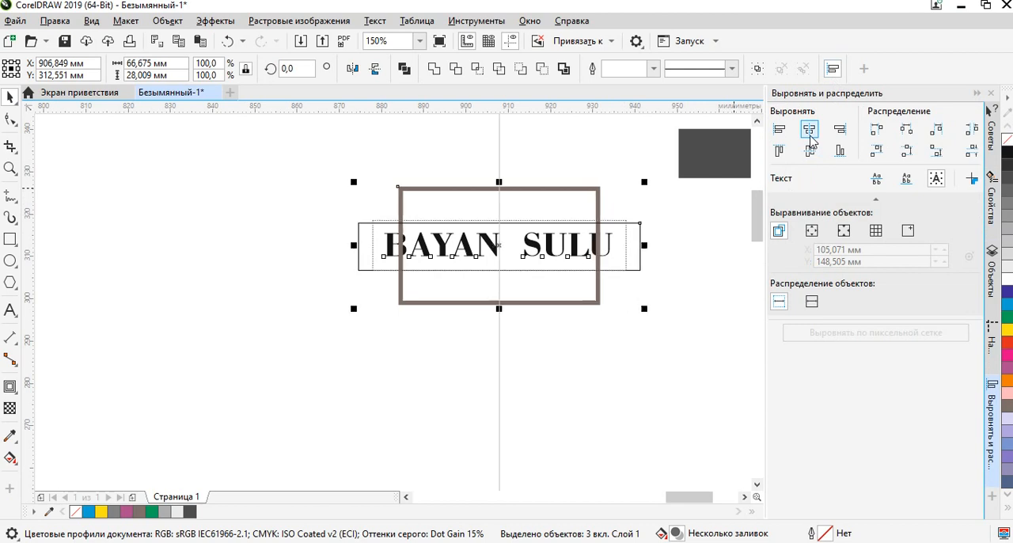
left_click(620, 257)
scroll(620, 257, "up", 4)
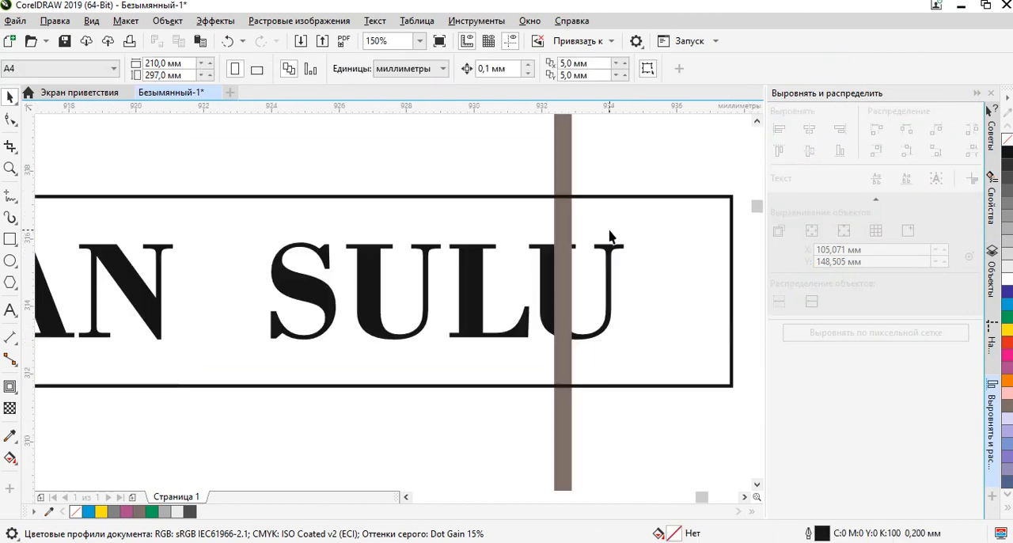
scroll(662, 238, "down", 4)
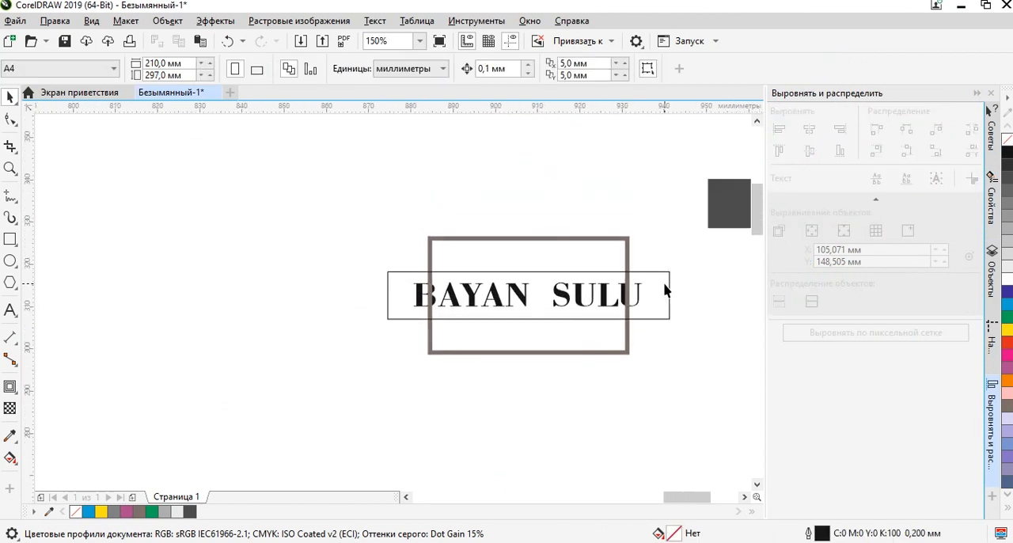
Select the thin black rectangle together with the gray-brown frame.
left_click(663, 288)
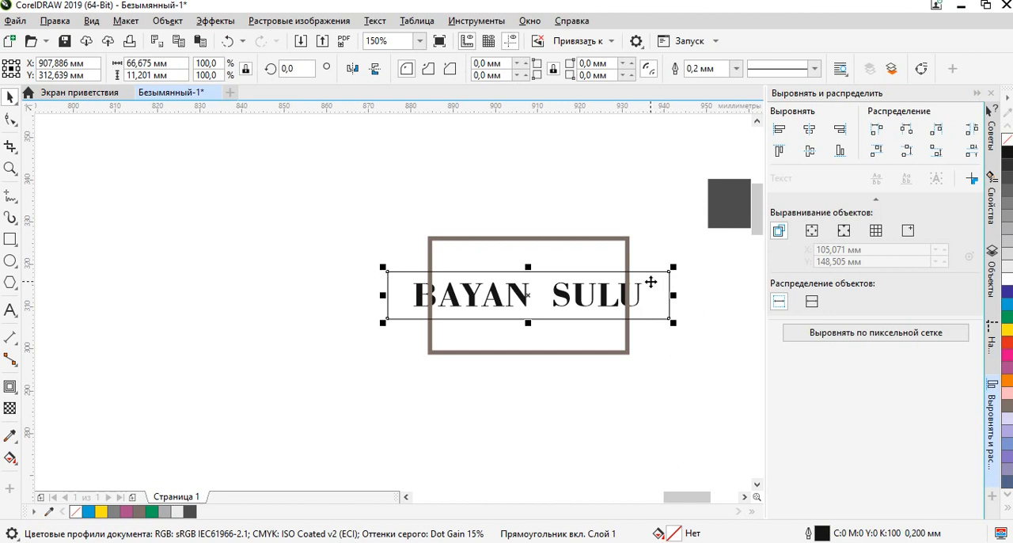
scroll(656, 271, "up", 2)
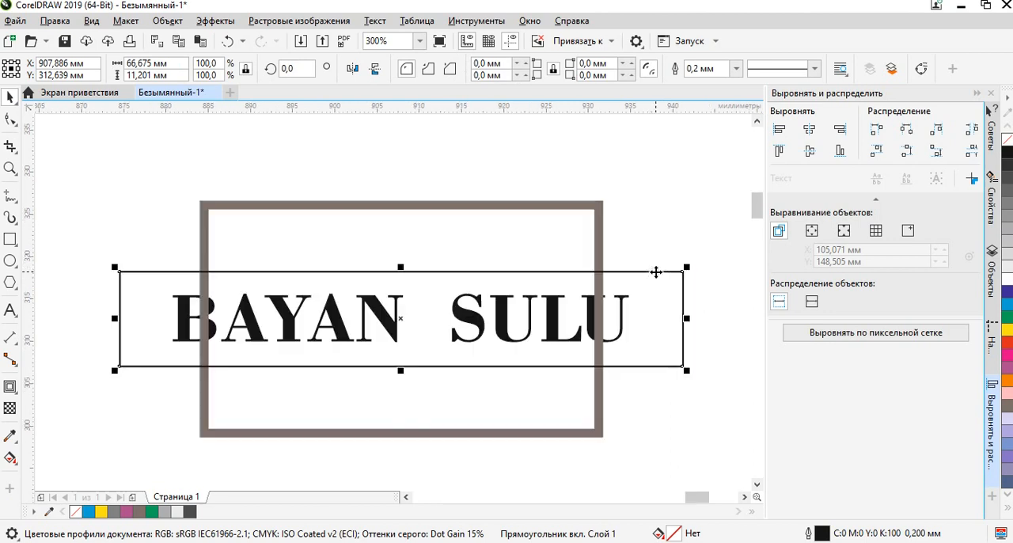
left_click(599, 241, "shift")
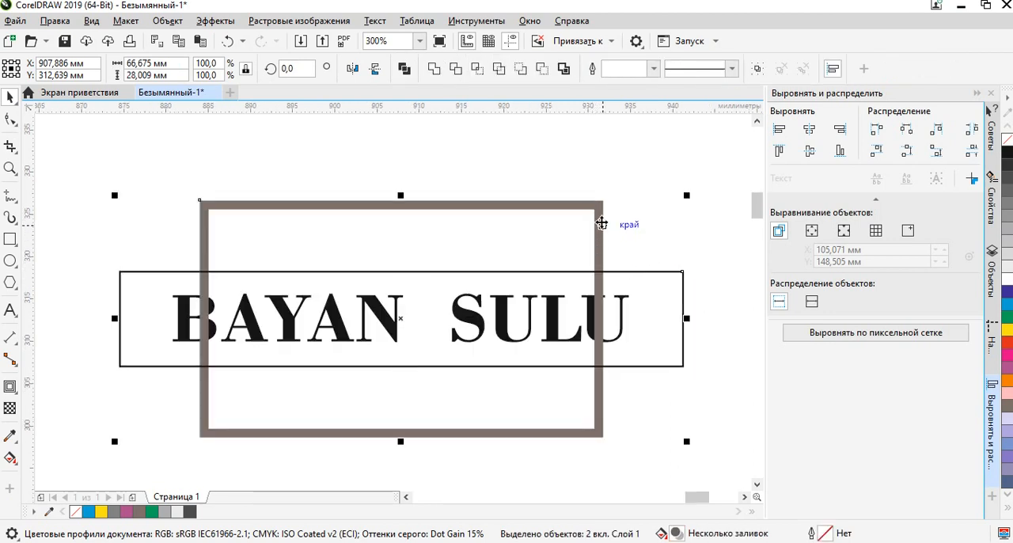
Subtract the thin black rectangle from the gray-brown frame and move the finished framed BAYAN SULU logo aside into empty space.
left_click(544, 68)
left_click(702, 314)
scroll(572, 320, "down", 1)
left_click_drag(606, 332, 641, 306)
left_click_drag(409, 394, 427, 380)
scroll(533, 330, "down", 1)
left_click_drag(521, 311, 513, 266)
left_click(400, 175)
scroll(271, 195, "up", 2)
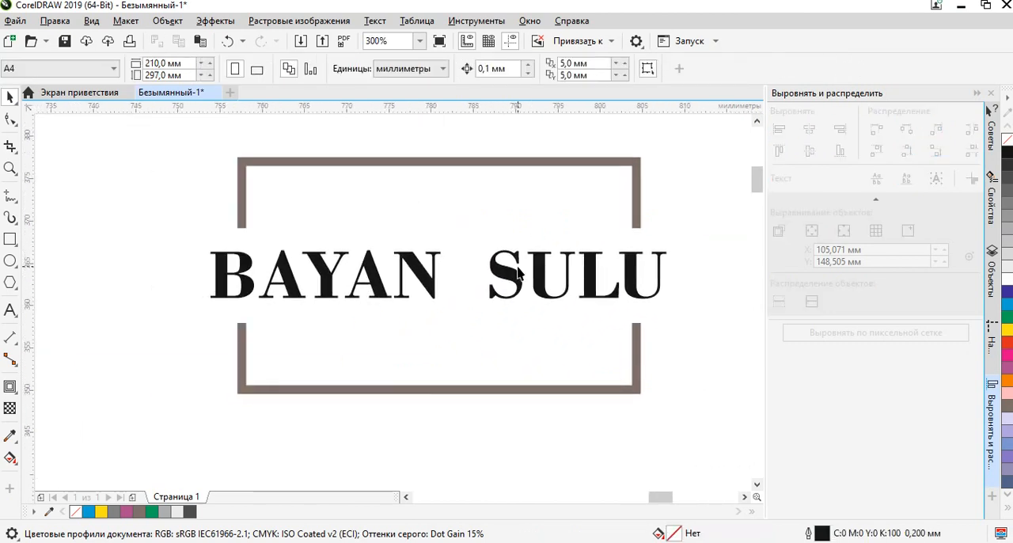
Move the Bebas Neue BAYAN SULU lettering to the empty area above the other lettering samples.
scroll(535, 299, "down", 1)
left_click_drag(604, 355, 378, 303)
scroll(293, 271, "up", 1)
scroll(415, 303, "down", 2)
scroll(325, 286, "up", 1)
scroll(357, 287, "down", 2)
scroll(209, 375, "up", 2)
scroll(307, 386, "down", 2)
left_click_drag(414, 409, 459, 361)
scroll(361, 349, "up", 2)
left_click(360, 354)
scroll(360, 355, "down", 2)
left_click_drag(361, 354, 538, 217)
scroll(556, 172, "up", 3)
scroll(466, 288, "down", 2)
scroll(475, 295, "down", 2)
scroll(473, 295, "down", 1)
left_click_drag(474, 293, 520, 207)
scroll(417, 313, "up", 2)
Move the thin Century Gothic BAYAN SULU lettering from the font samples to the empty area beside the Bebas Neue lettering.
left_click_drag(541, 171, 365, 387)
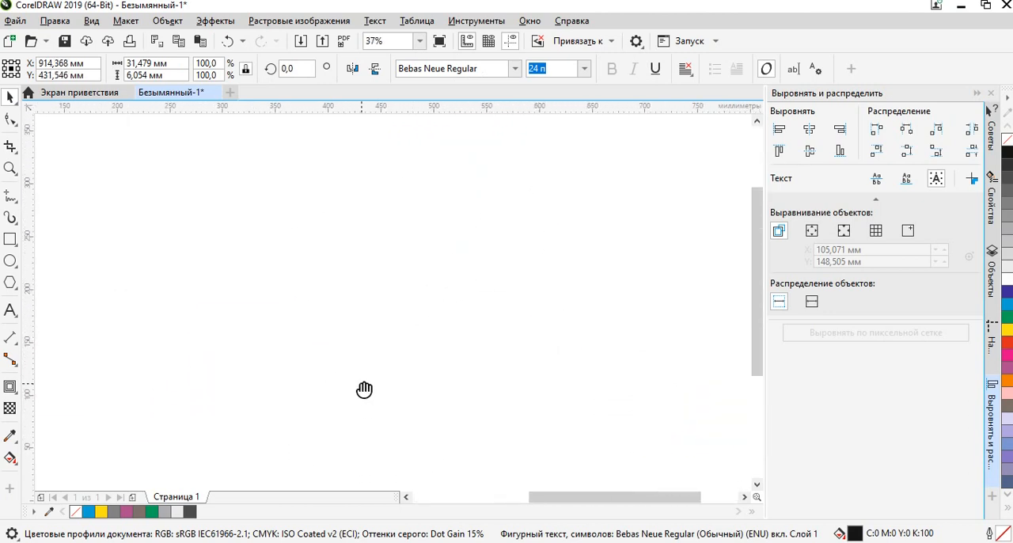
scroll(532, 235, "down", 1)
scroll(541, 233, "up", 2)
scroll(541, 236, "up", 1)
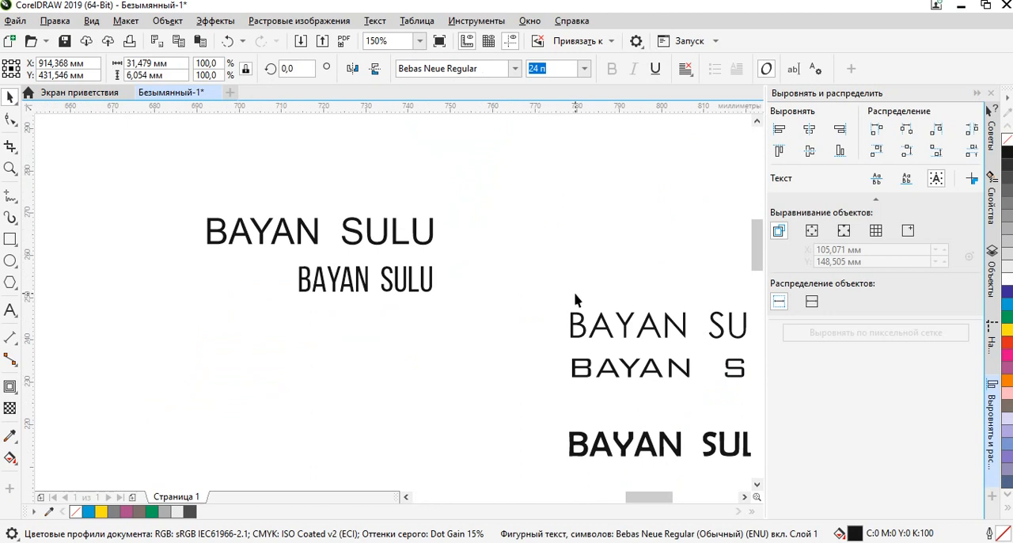
left_click_drag(576, 300, 436, 278)
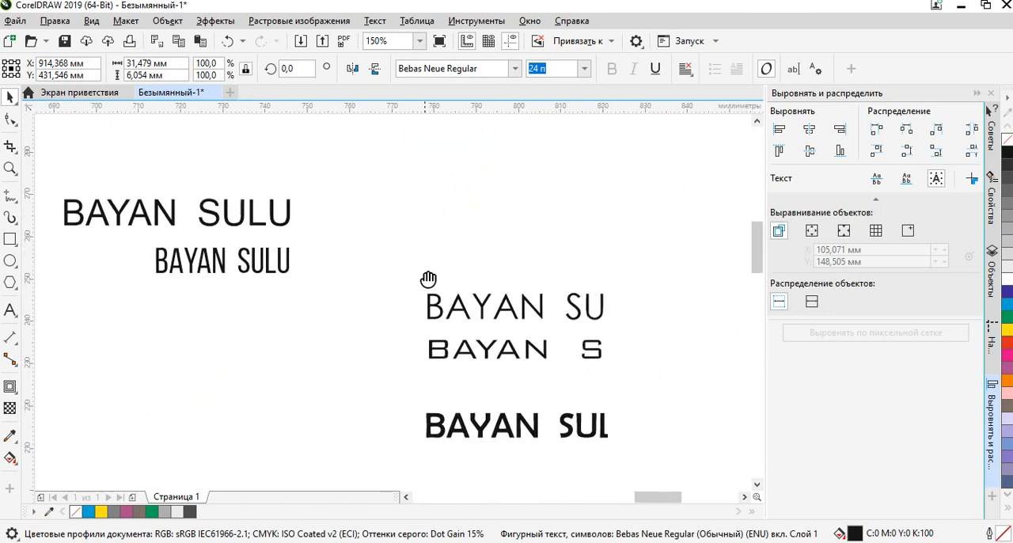
left_click(519, 311)
left_click(521, 311)
scroll(525, 318, "down", 2)
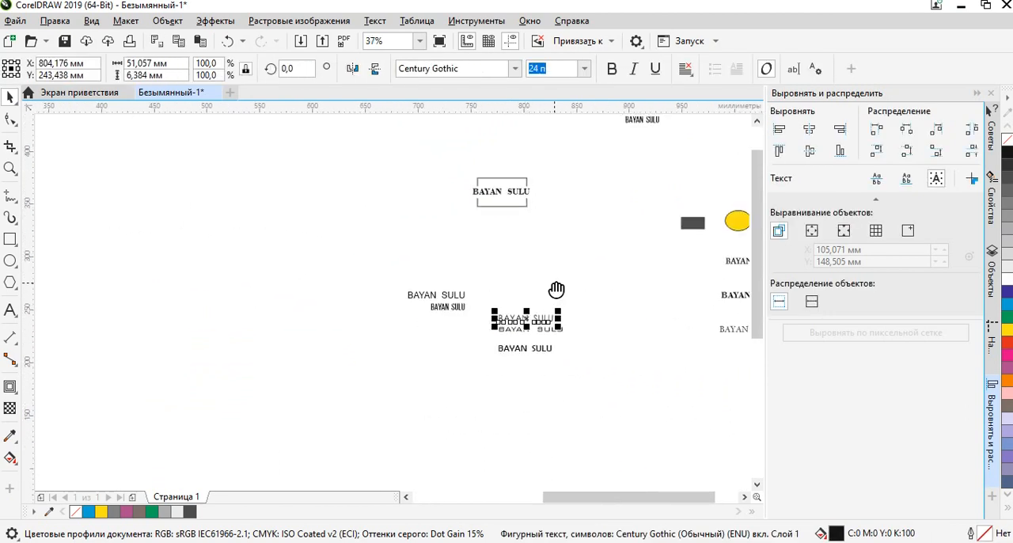
left_click_drag(559, 290, 451, 367)
left_click_drag(418, 397, 645, 220)
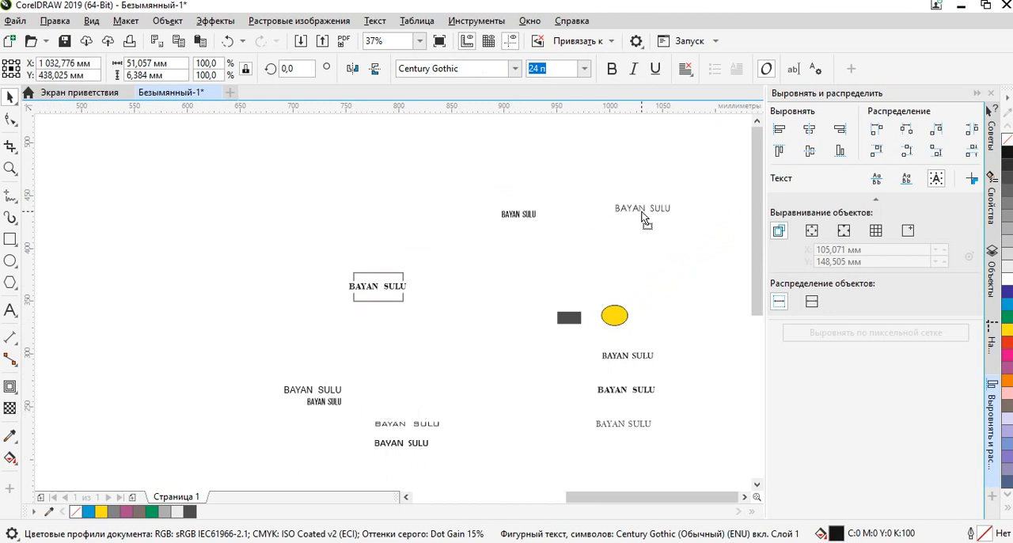
Make the Century Gothic BAYAN SULU lettering bold.
scroll(644, 219, "up", 3)
scroll(645, 206, "up", 1)
left_click_drag(649, 273, 403, 319)
scroll(478, 352, "down", 1)
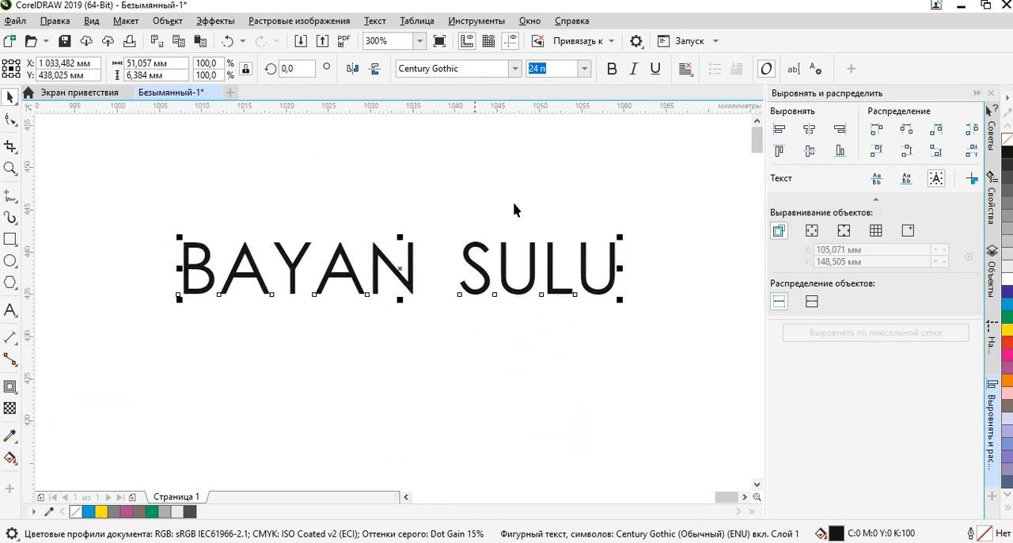
scroll(356, 264, "down", 2)
left_click_drag(309, 311, 383, 320)
scroll(338, 304, "up", 1)
scroll(339, 309, "down", 1)
scroll(373, 292, "up", 2)
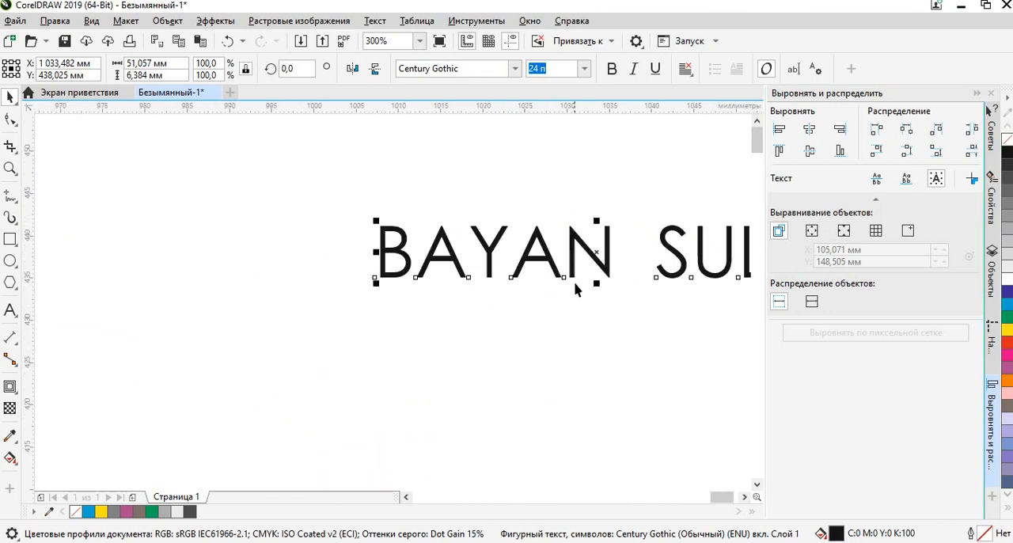
left_click_drag(577, 287, 530, 296)
left_click_drag(554, 363, 529, 363)
left_click(480, 334)
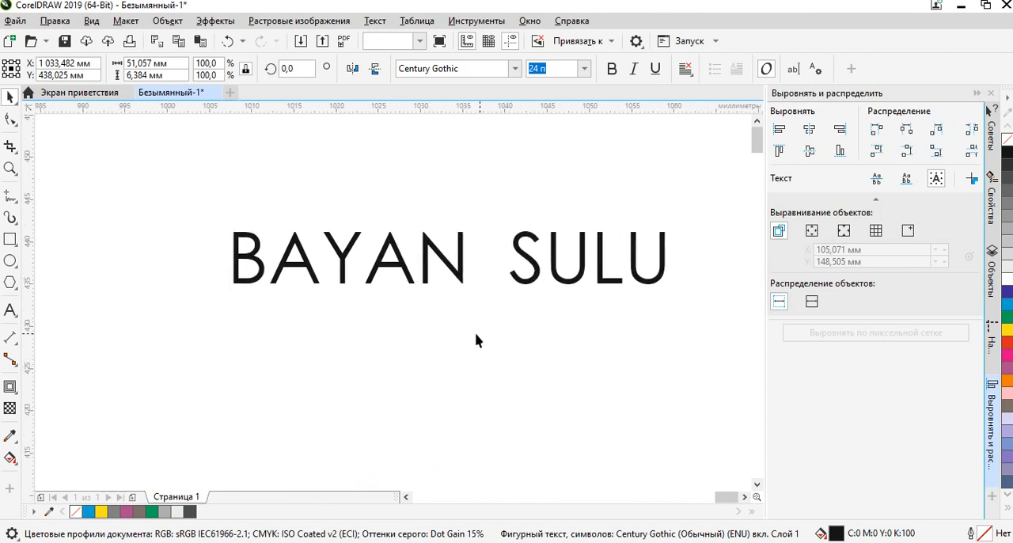
left_click(458, 270)
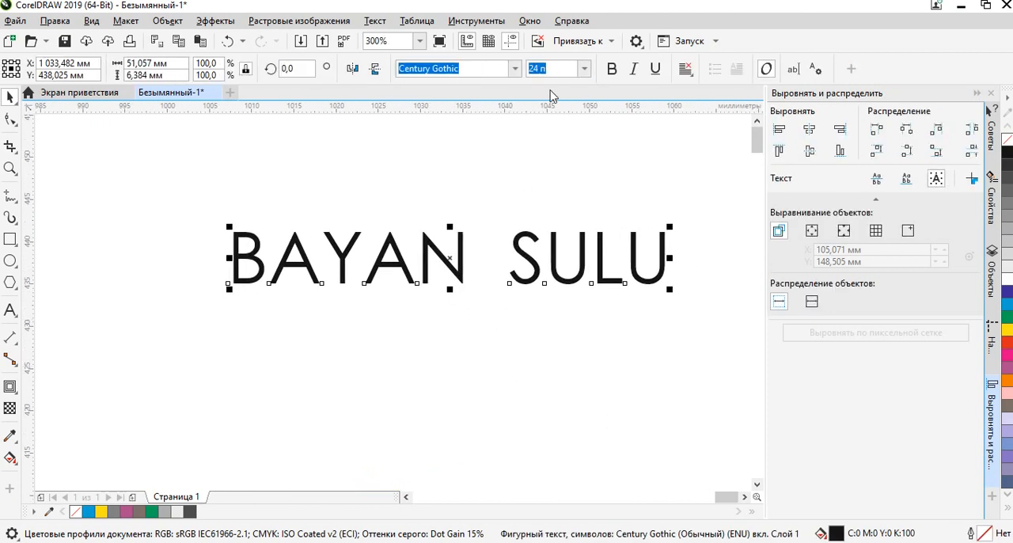
left_click(612, 70)
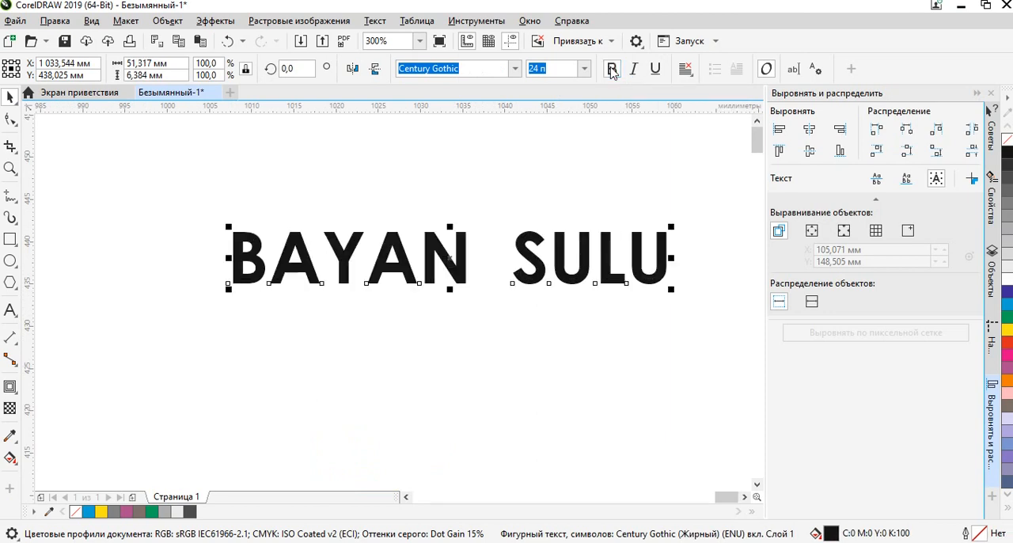
left_click(509, 169)
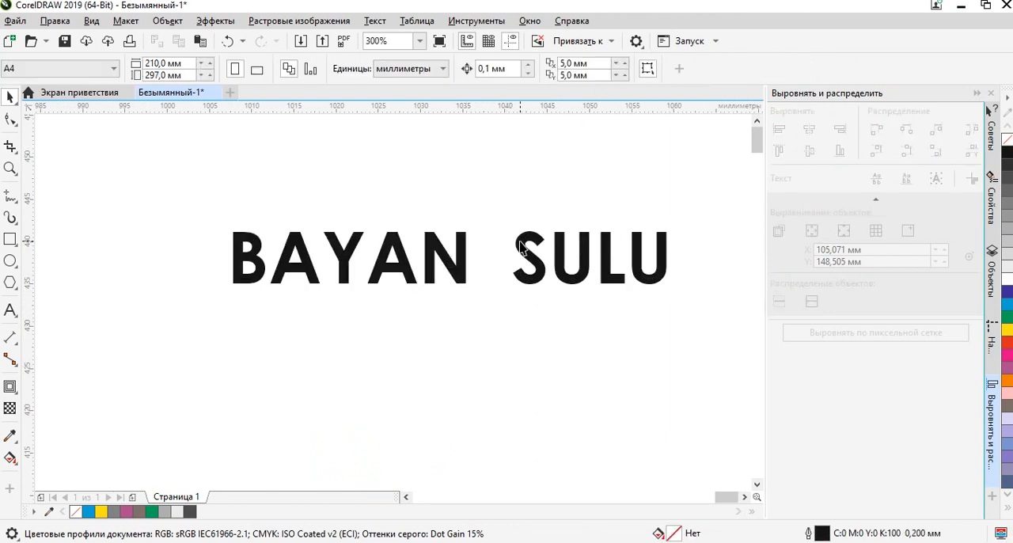
Try the italic style on the bold Century Gothic lettering and turn it back off.
left_click(517, 251)
left_click(635, 70)
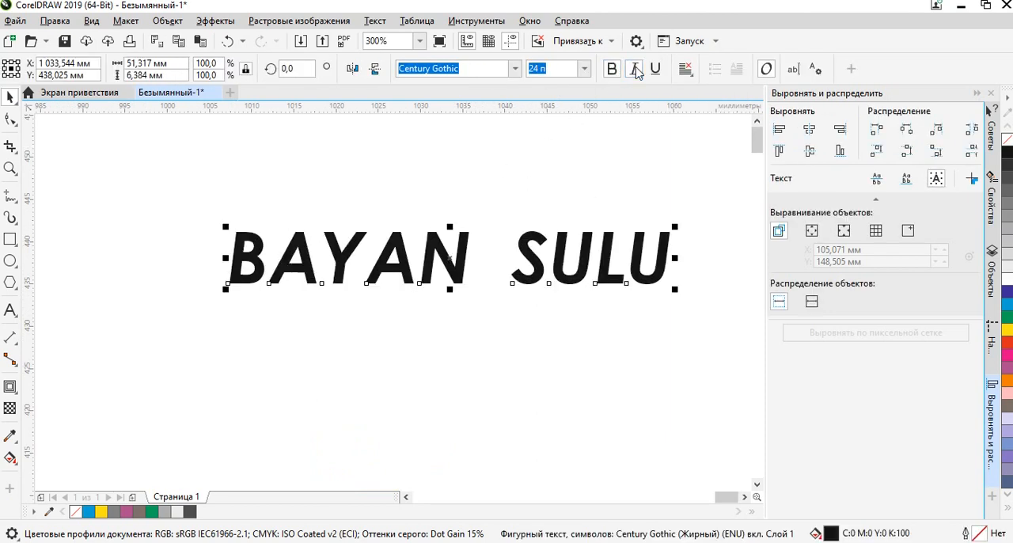
left_click(634, 70)
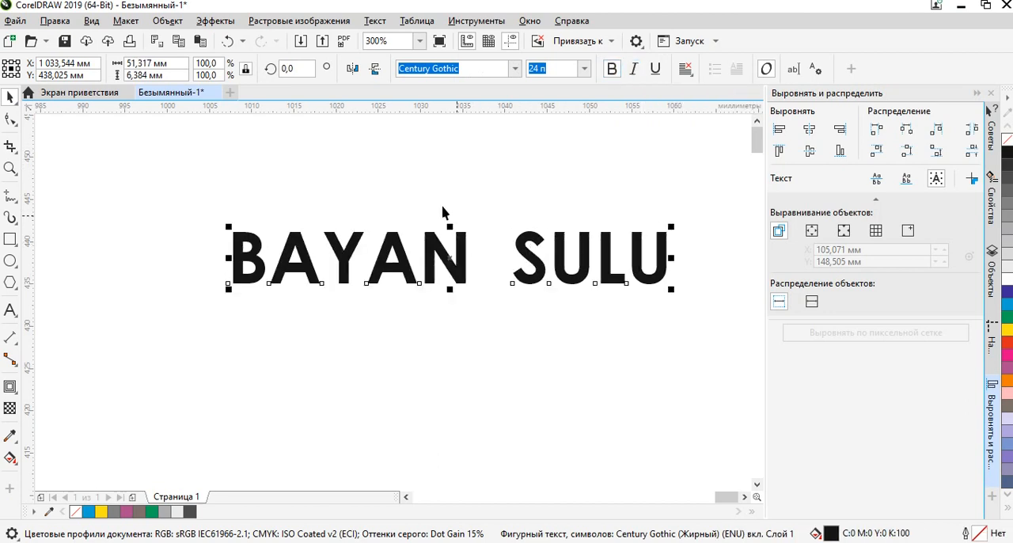
left_click(179, 314)
Place a copy of the bold Century Gothic lettering straight below the original, about 16 mm lower.
left_click(346, 273)
left_click(79, 290)
left_click(298, 247)
scroll(306, 256, "down", 2)
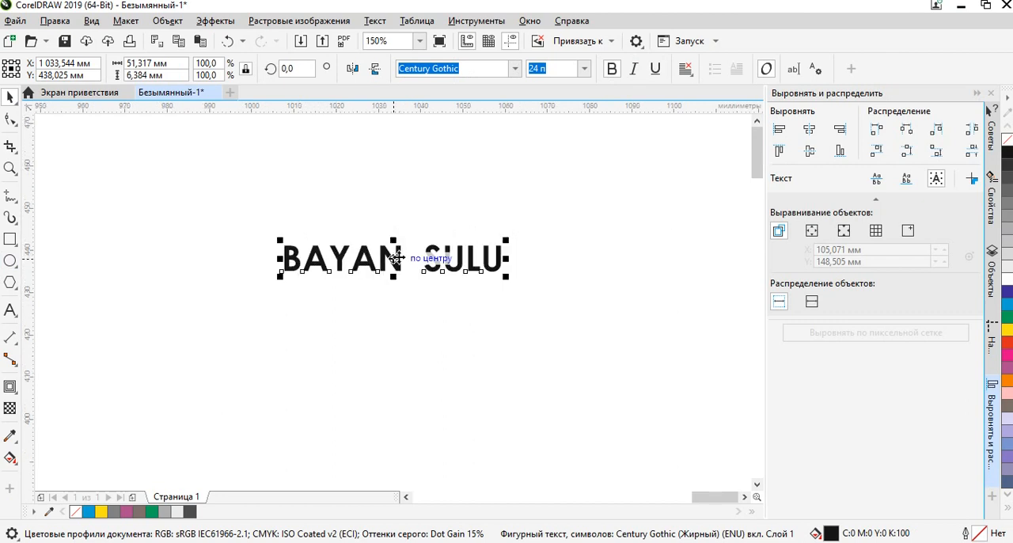
left_click_drag(394, 258, 394, 326)
right_click(393, 326)
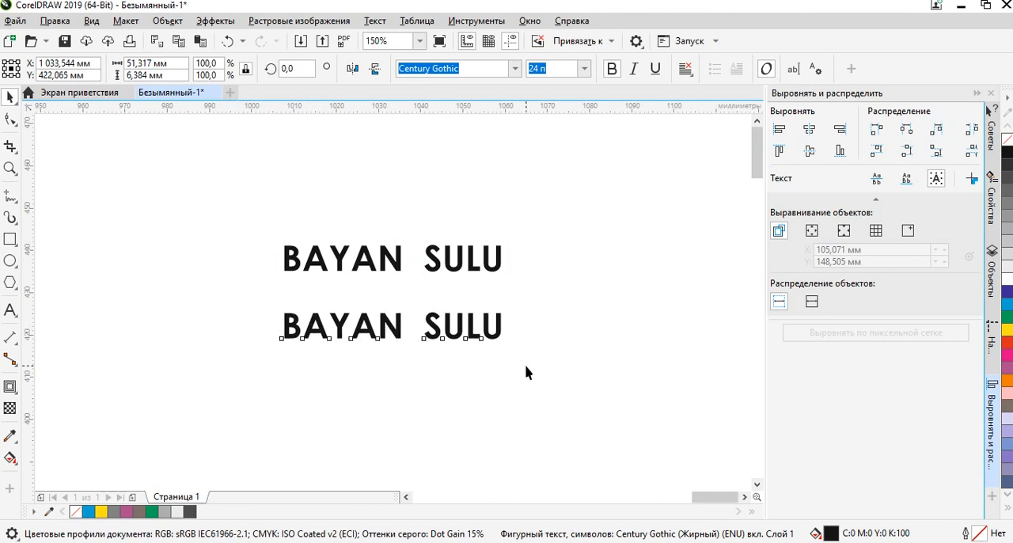
left_click(526, 368)
Draw a flat ellipse over the lower BAYAN SULU copy, extending past both ends, and stretch it upward to about 73.8 × 8.8 mm.
scroll(401, 329, "up", 1)
left_click_drag(409, 376, 441, 328)
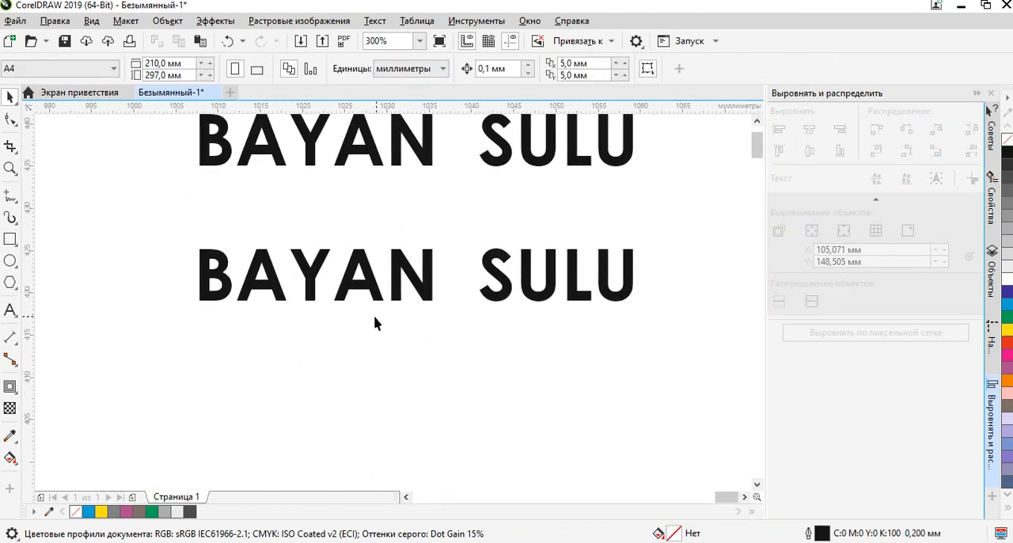
left_click(10, 260)
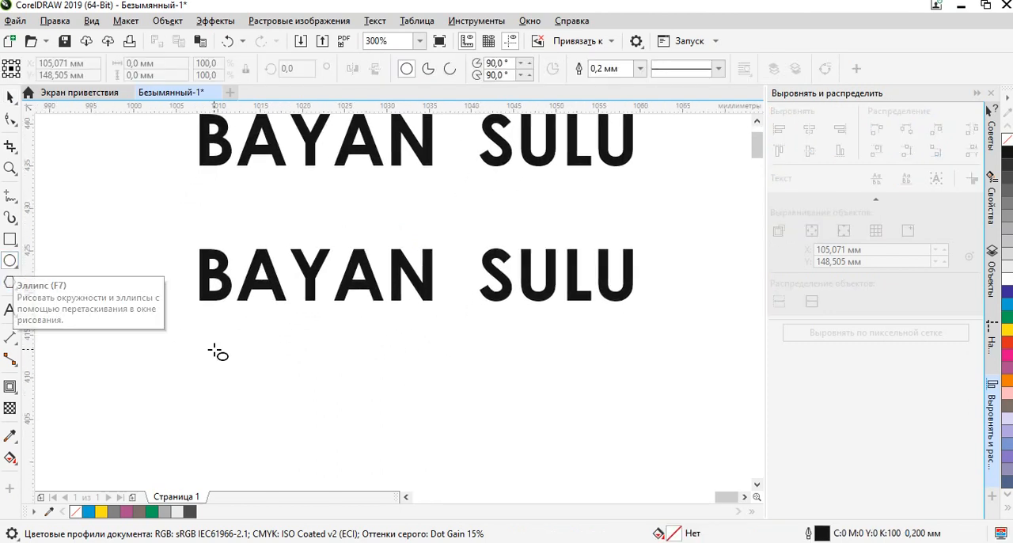
left_click_drag(101, 281, 727, 345)
left_click(9, 94)
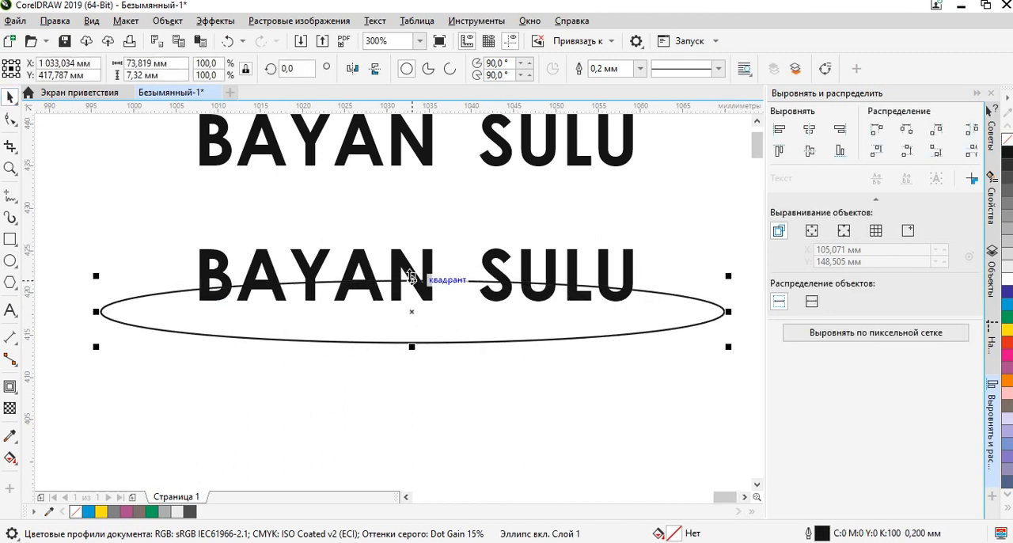
mouse_move(412, 275)
left_mouse_down()
mouse_move(421, 261)
mouse_move(412, 267)
left_mouse_up()
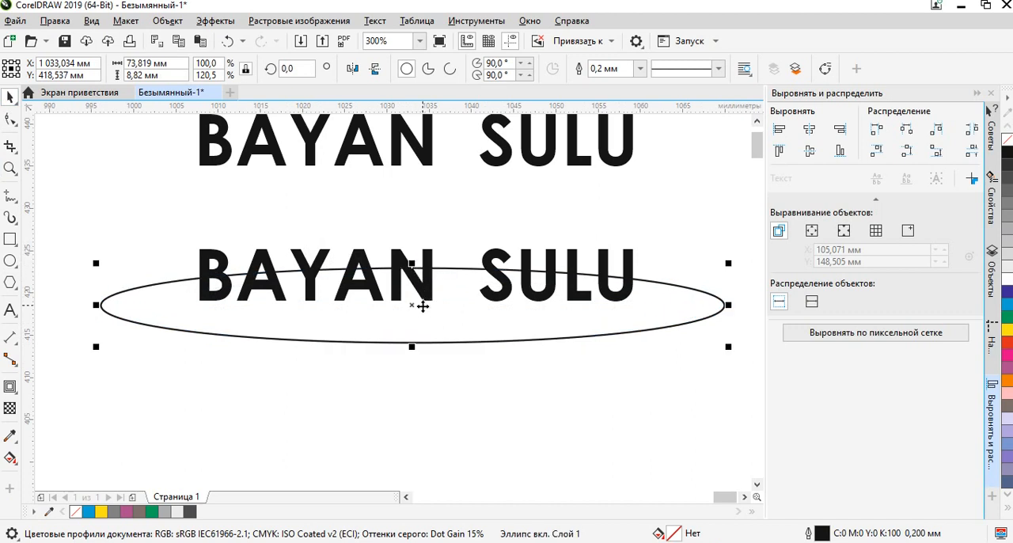
left_click(150, 324)
Draw a second, wider ellipse overlapping the first and flatten it to about 76 × 13.4 mm, keeping its top edge just below the first's.
left_click(11, 261)
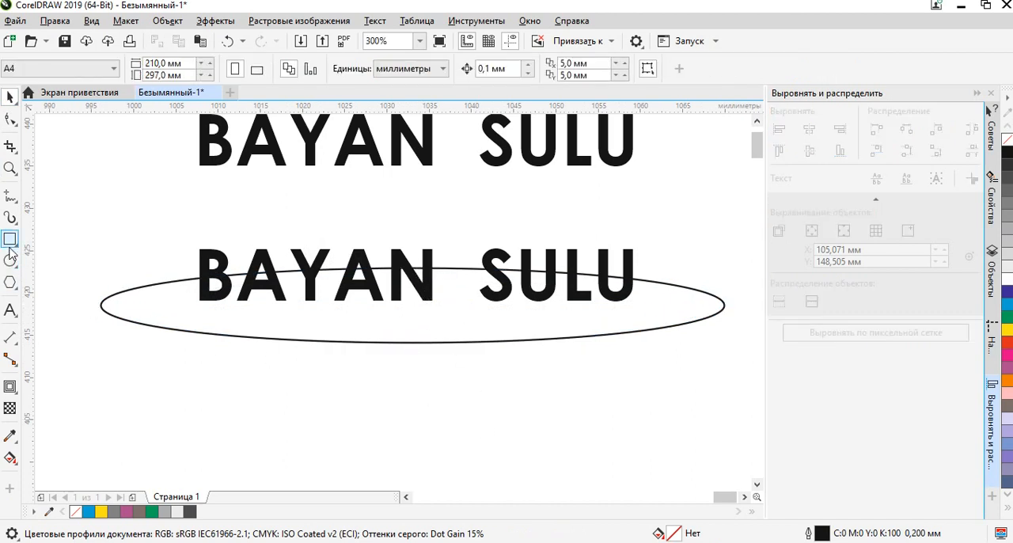
left_click_drag(70, 305, 669, 516)
key("space")
left_click_drag(385, 410, 403, 377)
scroll(409, 339, "down", 2)
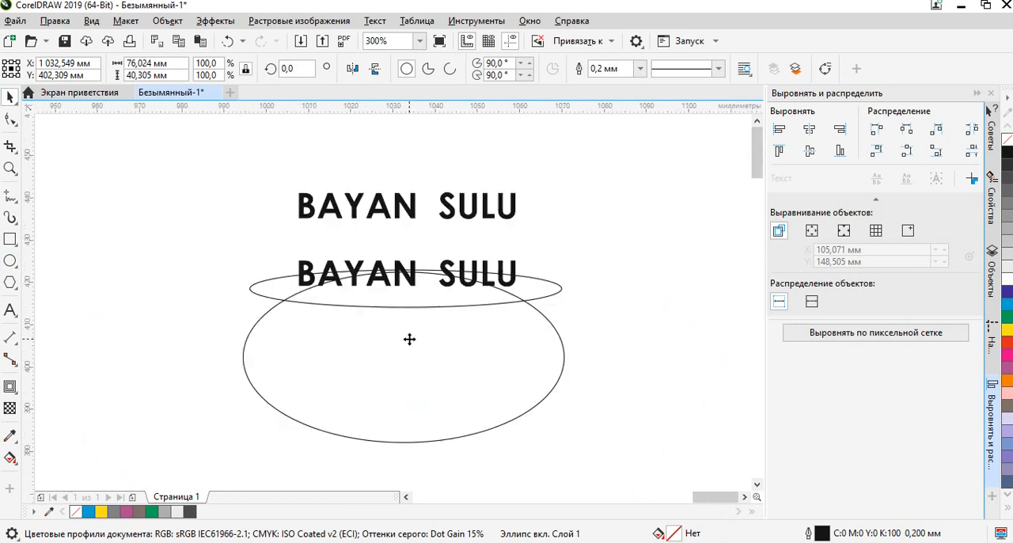
left_click_drag(402, 446, 411, 337)
Center the two ellipses horizontally on each other and subtract the larger front one from the back one, leaving a thin arc.
scroll(411, 333, "up", 1)
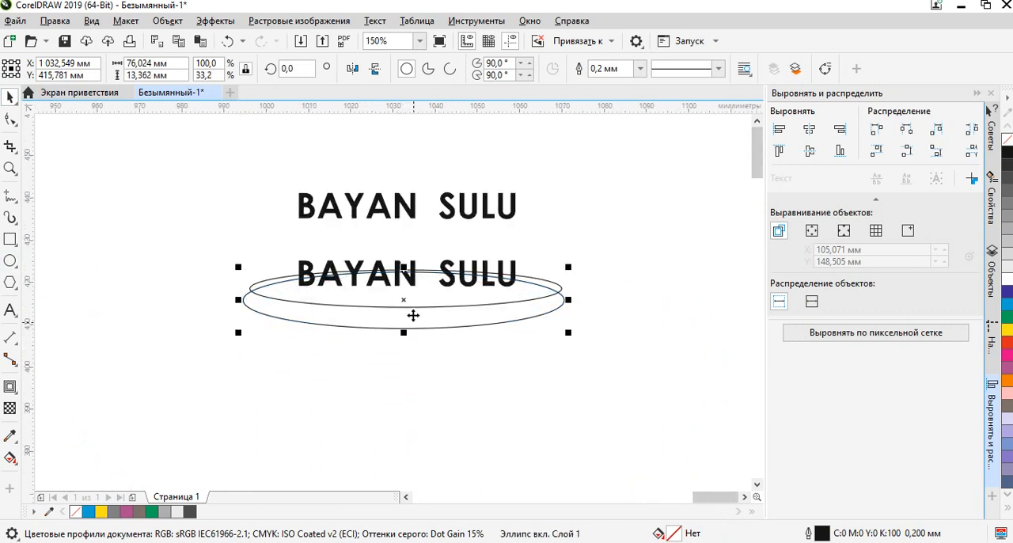
scroll(410, 331, "up", 1)
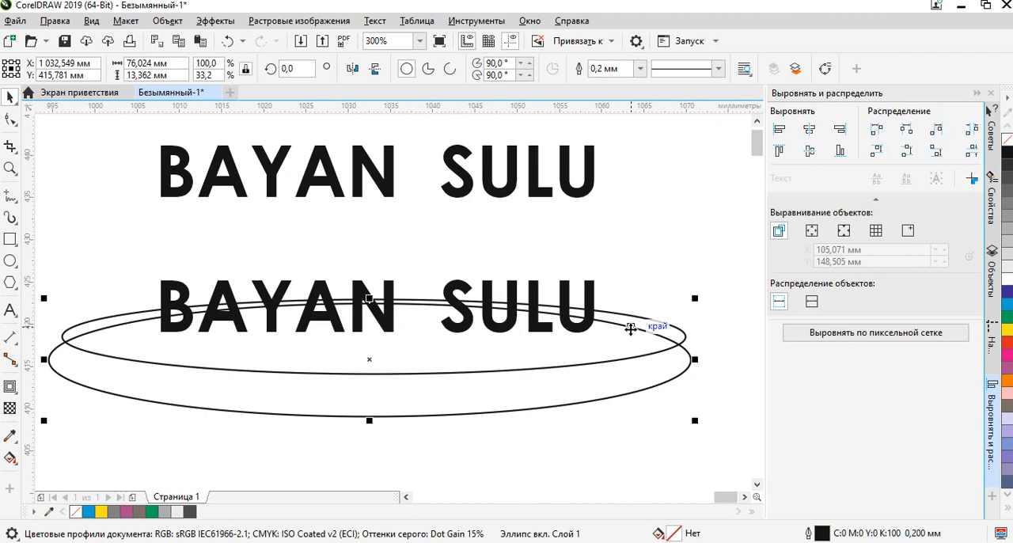
left_click(642, 319)
left_click(635, 381)
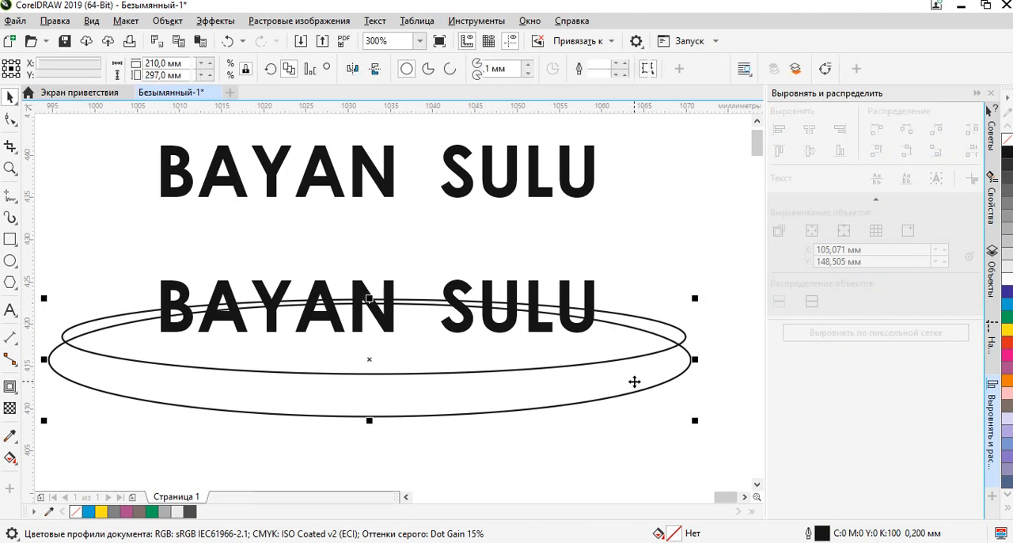
left_click(661, 327, "shift")
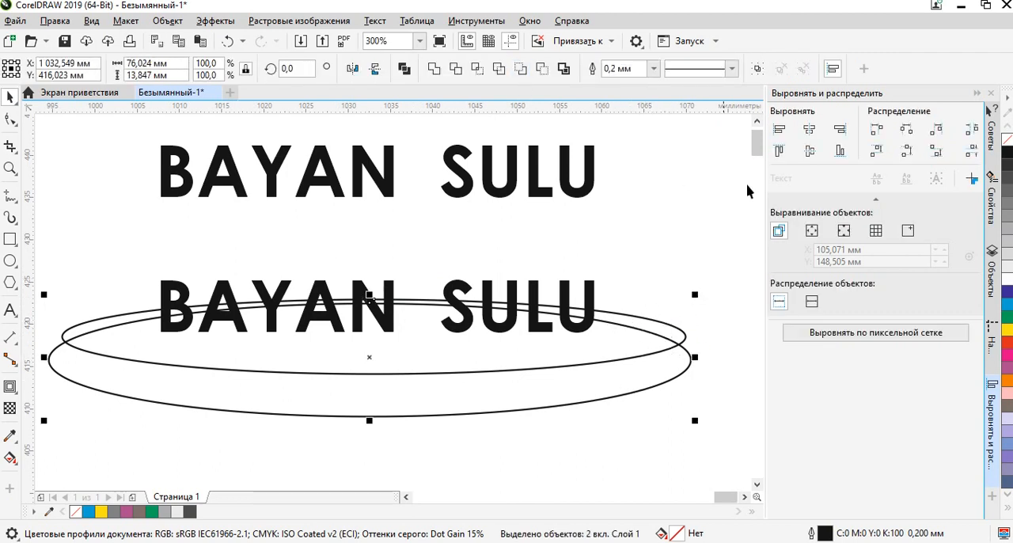
left_click(809, 131)
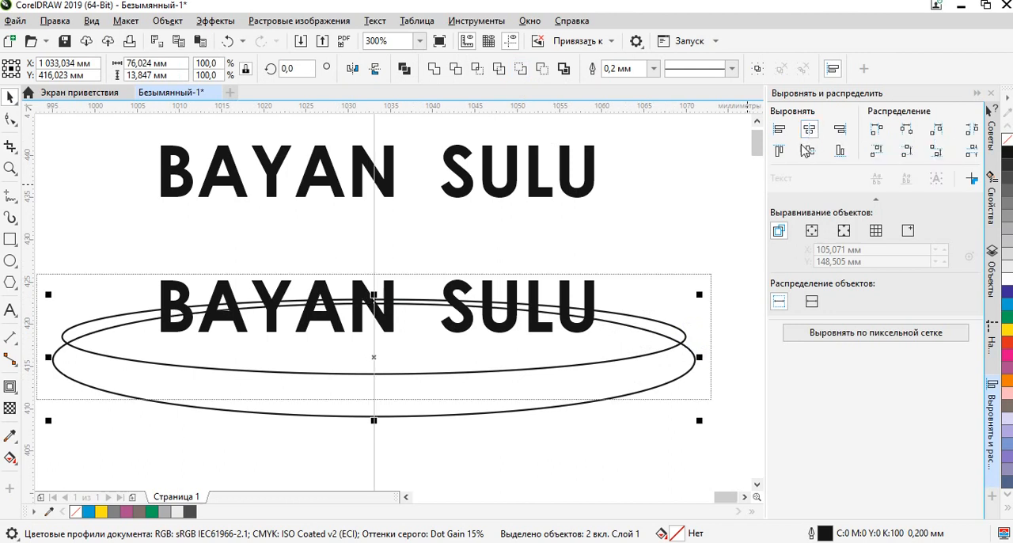
left_click(543, 69)
left_click(494, 407)
Fill the thin arc over the lower lettering with white and remove its outline.
left_click(645, 331)
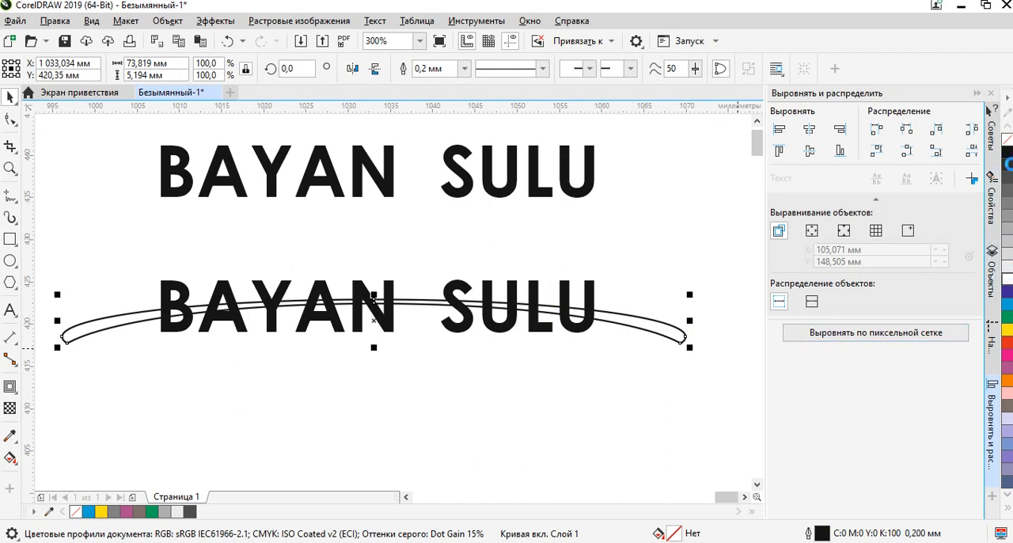
left_click(1007, 279)
right_click(1007, 139)
left_click(411, 420)
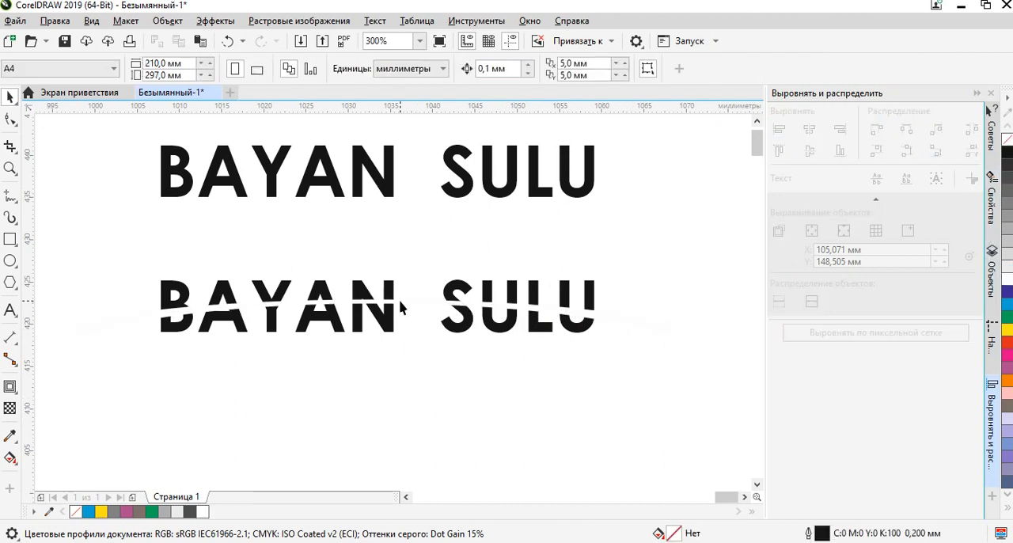
Nudge the white arc down across the lower lettering by 0.4 mm.
left_click(400, 307)
key("Down")
key("Down")
key("Down")
key("Down")
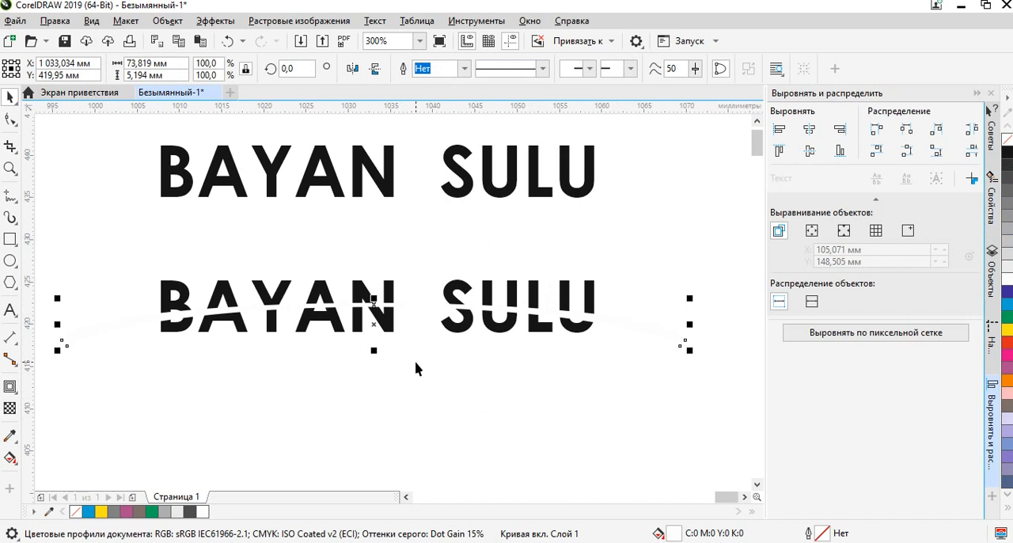
left_click(468, 407)
Subtract the white arc from the lower BAYAN SULU lettering, cutting a curved gap through the letters.
left_click(396, 298)
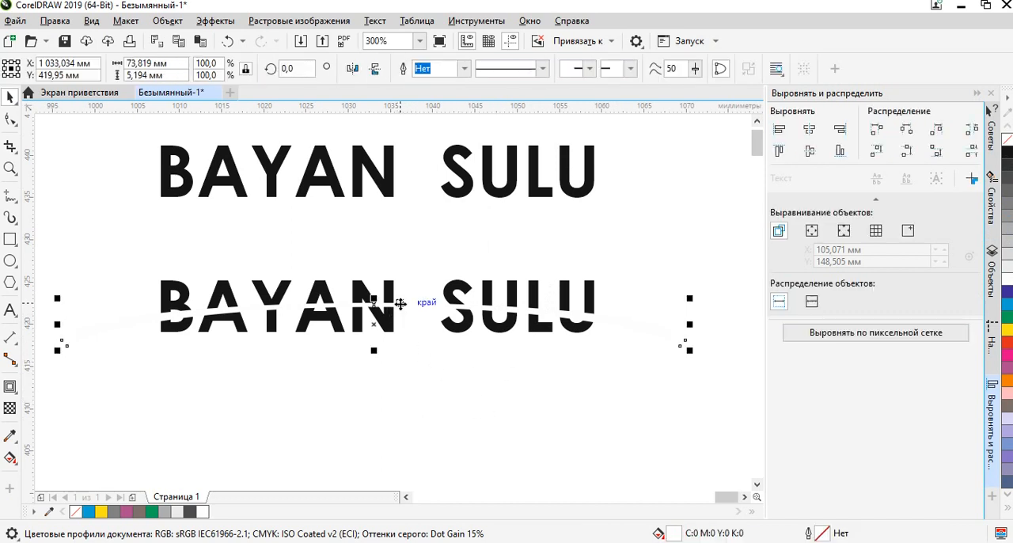
left_click(388, 301, "shift")
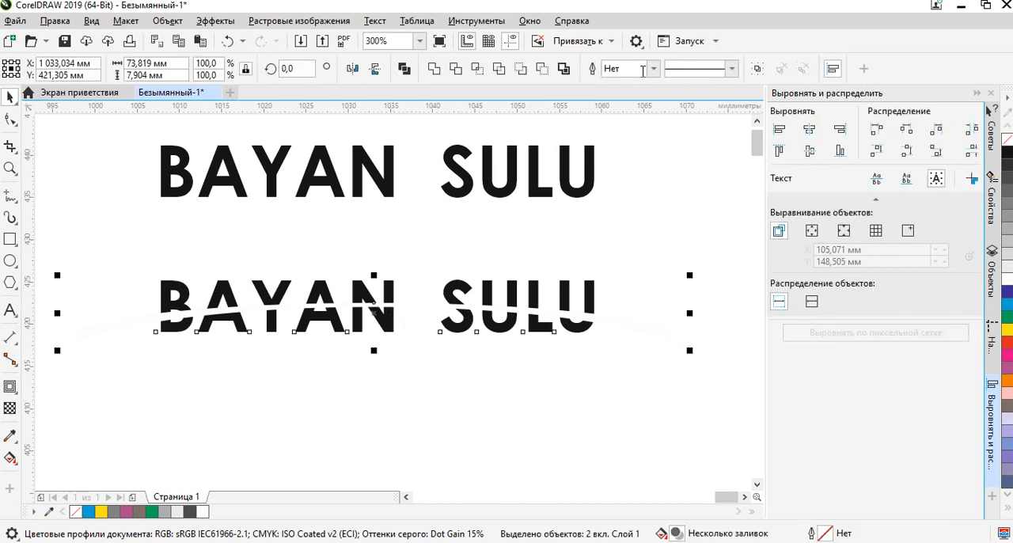
left_click(544, 68)
left_click(342, 364)
scroll(369, 312, "up", 2)
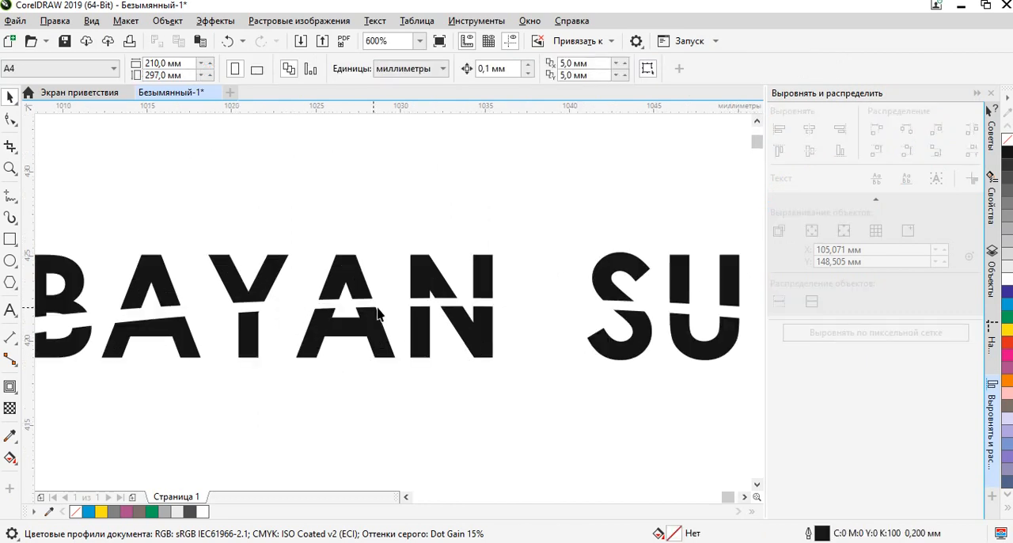
Break the cut lower BAYAN SULU lettering apart into separate curves.
left_click(425, 315)
scroll(426, 315, "down", 2)
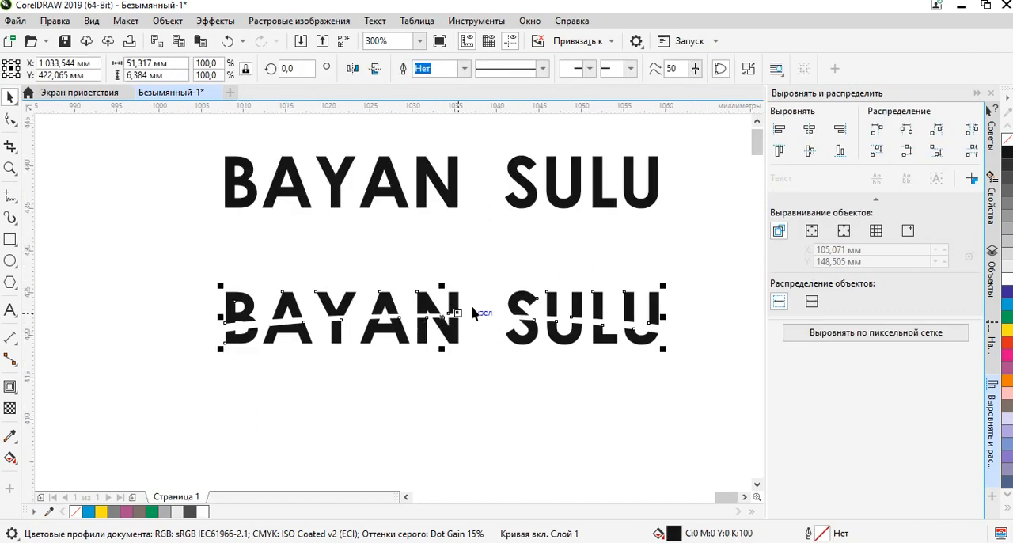
left_click(748, 68)
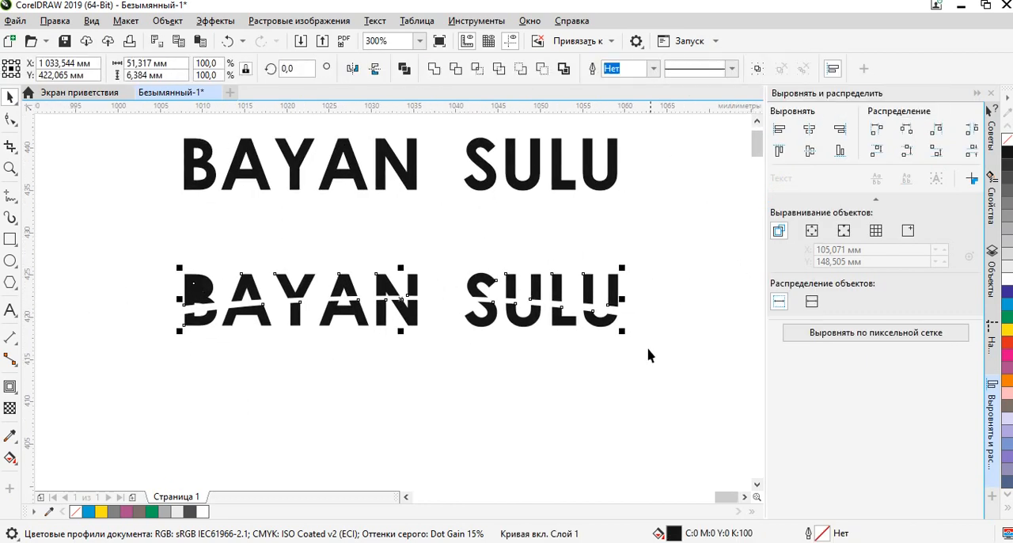
left_click(654, 238)
left_click(615, 294)
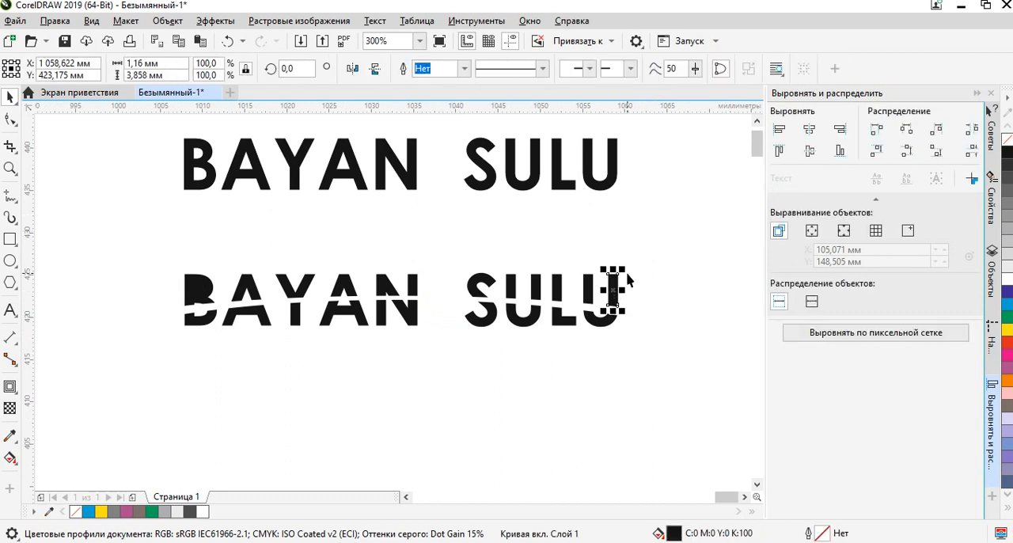
scroll(584, 297, "up", 4)
left_click(600, 294, "shift")
left_click(472, 273, "shift")
left_click(396, 274, "shift")
left_click(279, 272, "shift")
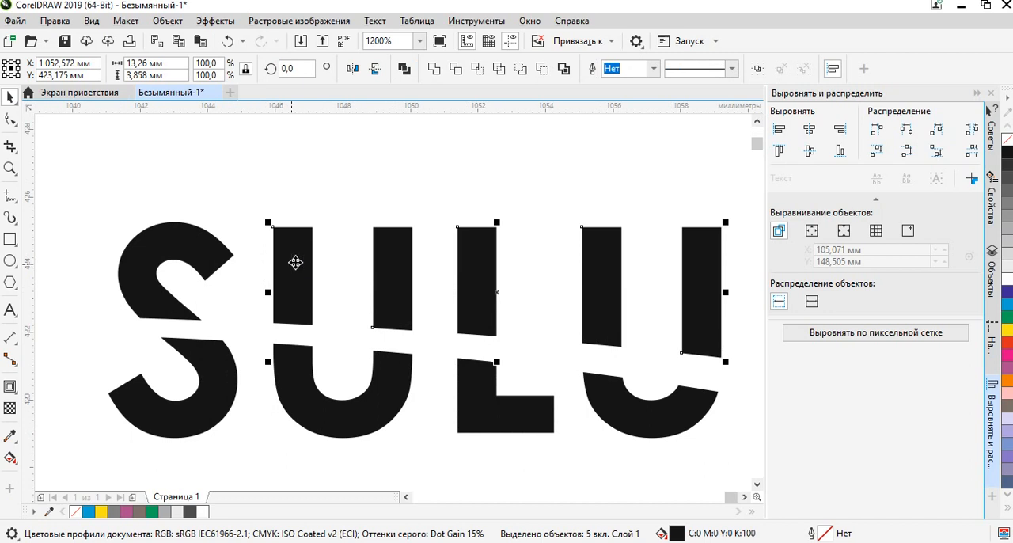
scroll(452, 245, "left", 3)
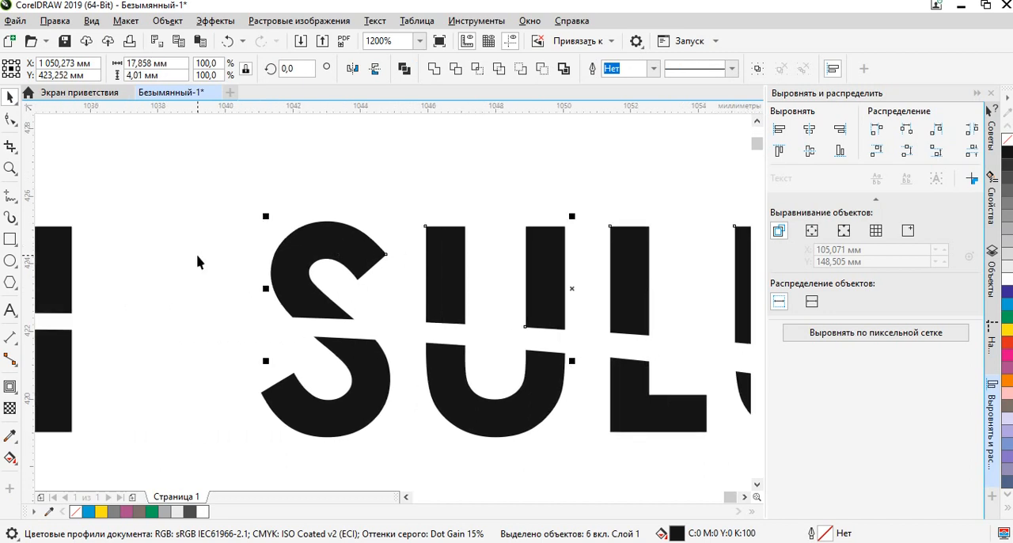
scroll(197, 260, "left", 9)
left_click(432, 237, "shift")
left_click(301, 250, "shift")
scroll(325, 251, "left", 6)
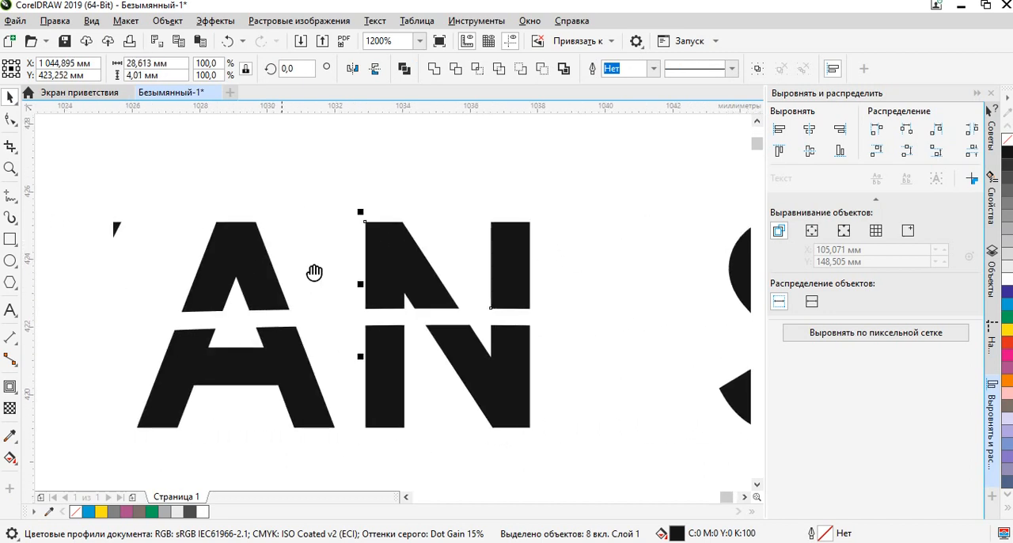
left_click(476, 247, "shift")
left_click(312, 247, "shift")
left_click(97, 267, "shift")
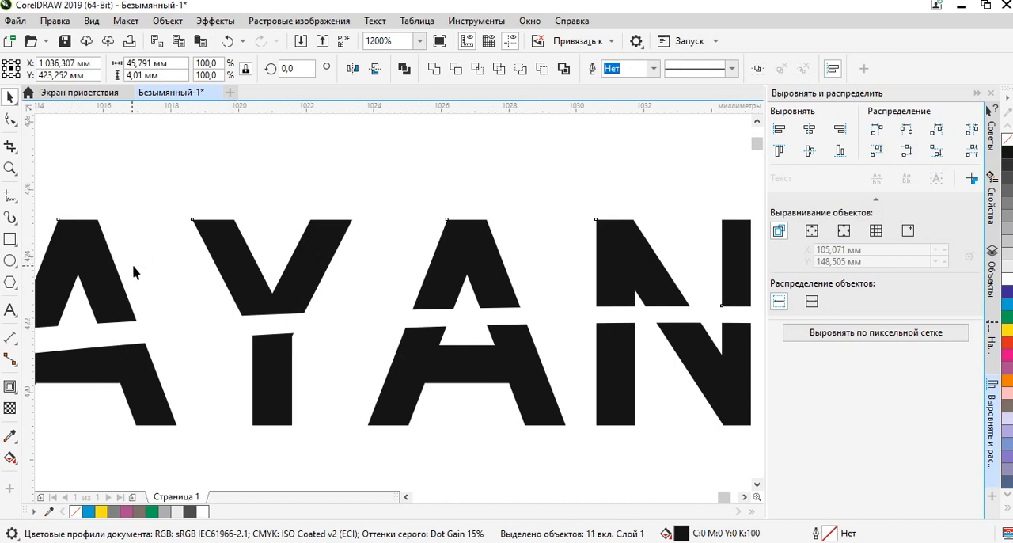
scroll(196, 277, "down", 3)
scroll(73, 272, "up", 2)
left_click_drag(168, 297, 407, 319)
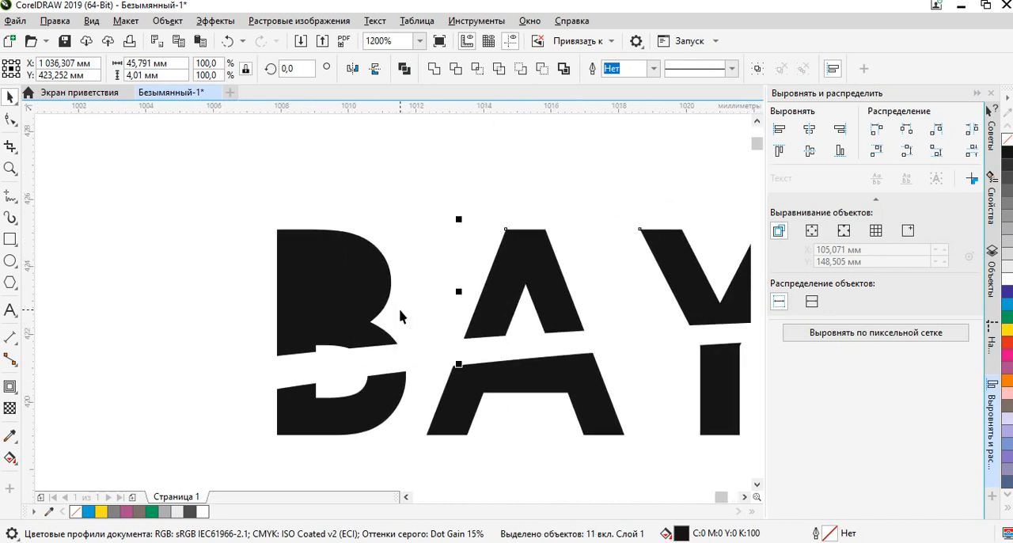
scroll(399, 310, "down", 2)
left_click_drag(513, 267, 346, 251)
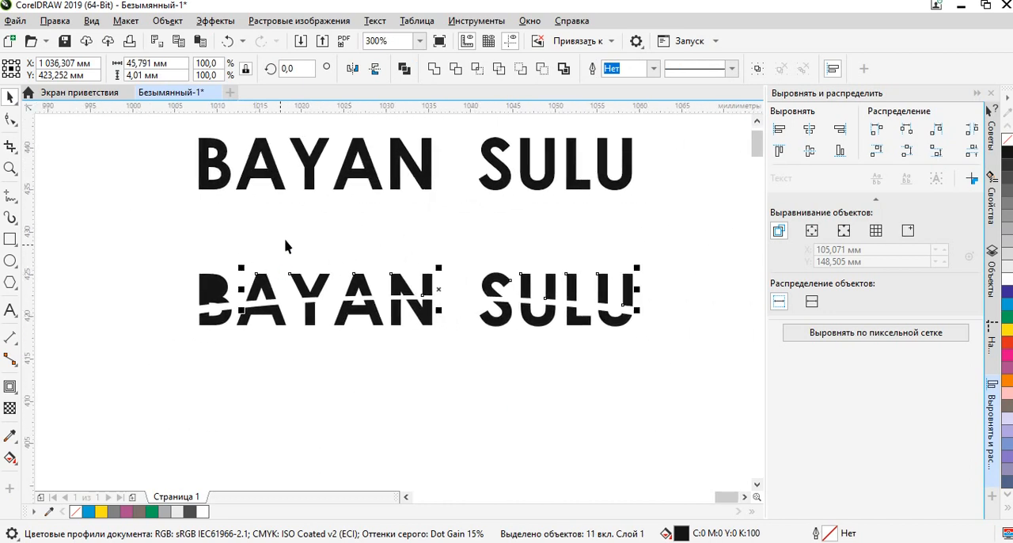
left_click(286, 241)
Combine the two overlapping upper pieces of the cut letter B so that its counter is open again.
scroll(203, 275, "up", 3)
scroll(138, 227, "down", 1)
left_click_drag(171, 238, 310, 236)
left_click_drag(229, 211, 454, 377)
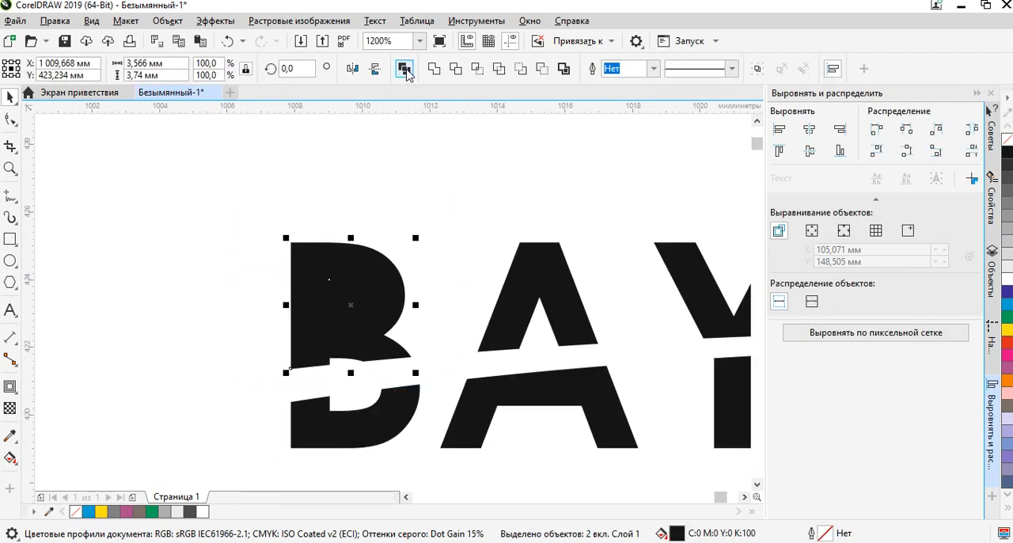
left_click(404, 69)
left_click(375, 219)
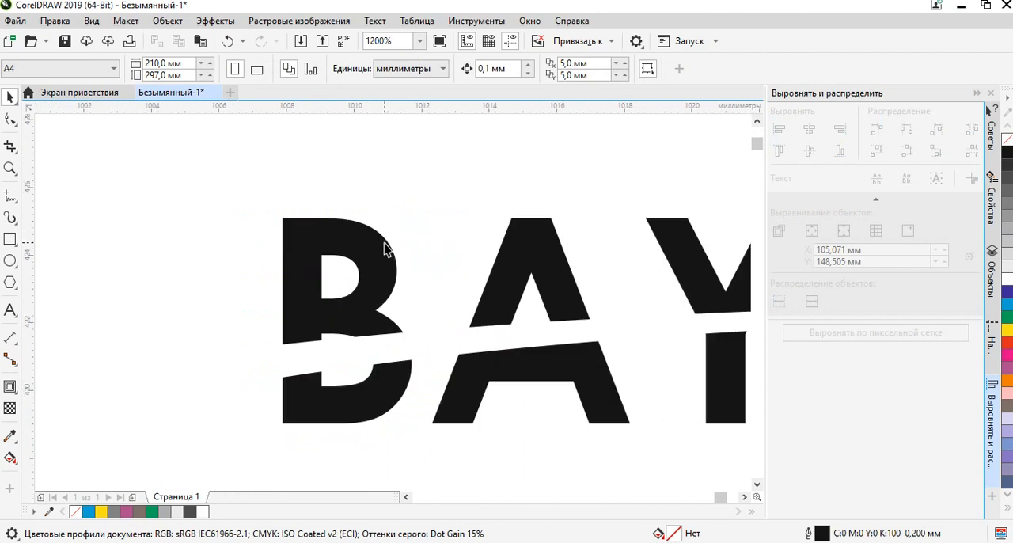
Weld all the upper letter pieces of the cut BAYAN SULU lettering, from B to the final U, into one curve.
left_click_drag(395, 273, 345, 276)
left_click(321, 273)
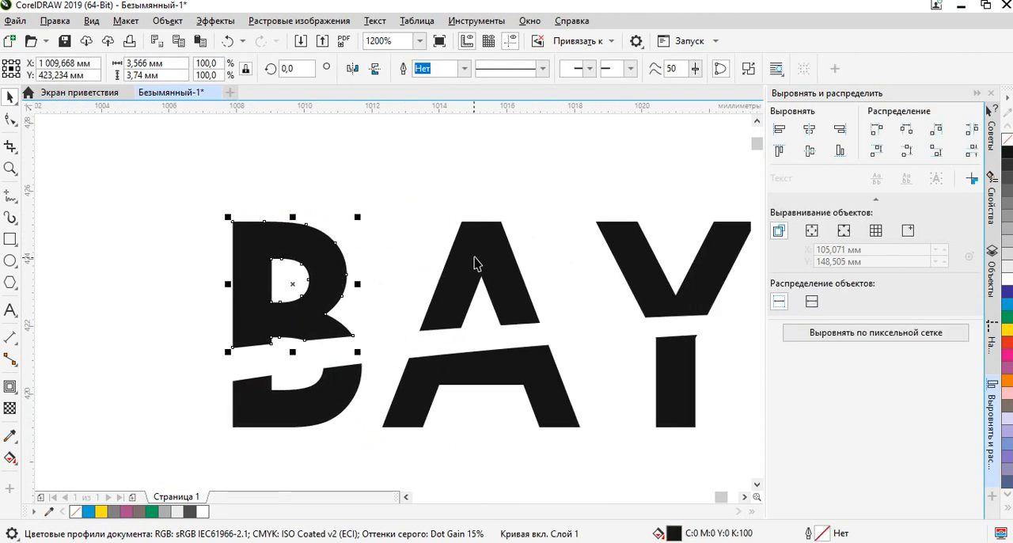
left_click(476, 258, "shift")
left_click_drag(596, 284, 343, 273)
left_click(389, 258, "shift")
left_click(615, 254, "shift")
left_click_drag(662, 287, 300, 285)
left_click(399, 247, "shift")
left_click_drag(535, 261, 320, 266)
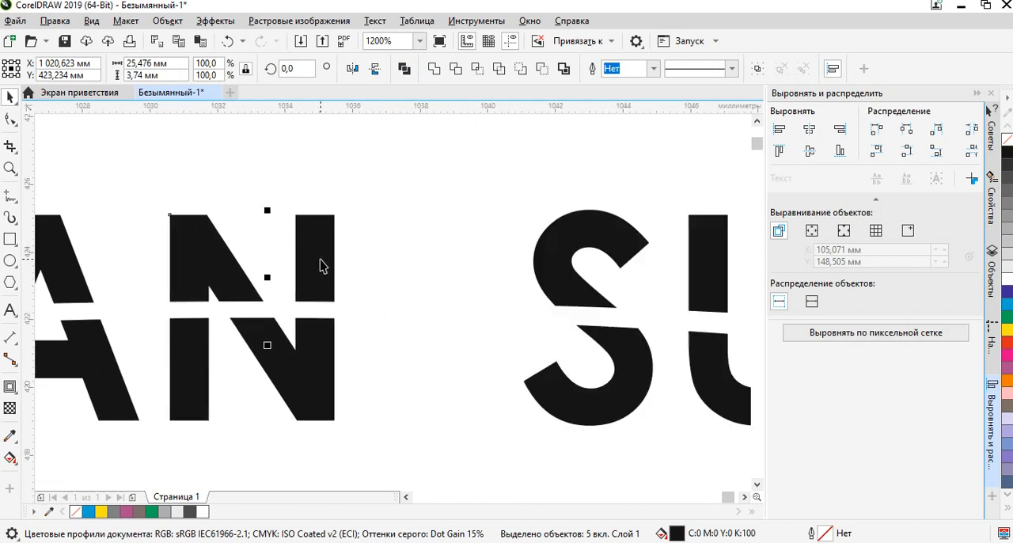
left_click(554, 263, "shift")
left_click_drag(683, 285, 396, 271)
left_click(398, 271, "shift")
left_click_drag(498, 280, 398, 285)
left_click(398, 285, "shift")
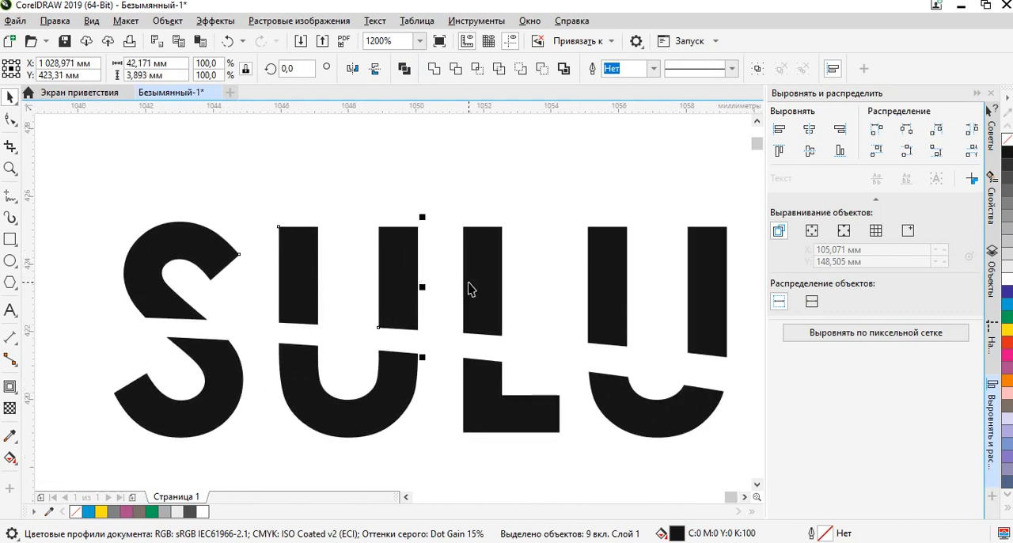
left_click(475, 287, "shift")
left_click(603, 284, "shift")
left_click(710, 309, "shift")
scroll(566, 298, "down", 1)
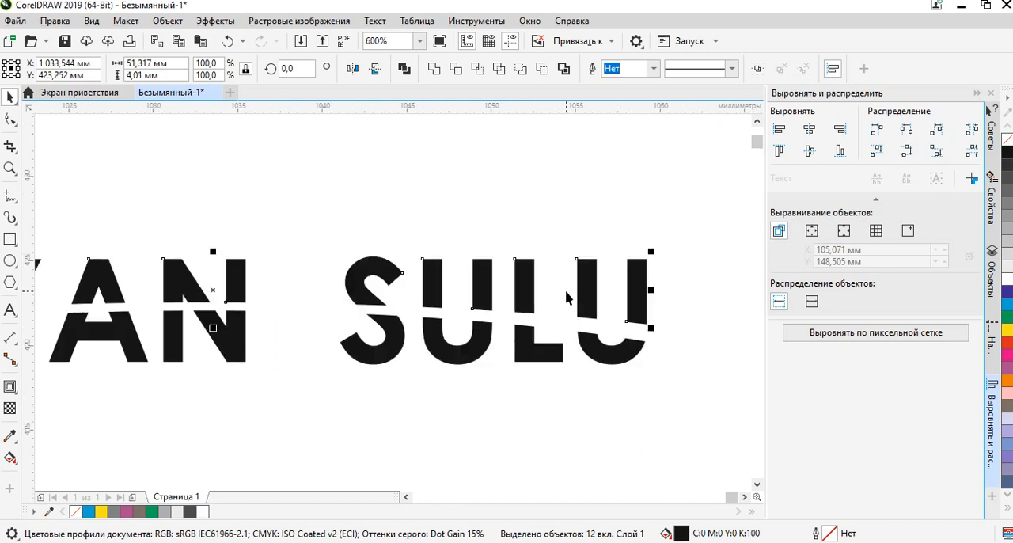
scroll(614, 302, "down", 2)
scroll(513, 293, "up", 2)
scroll(221, 285, "down", 2)
left_click_drag(288, 280, 386, 274)
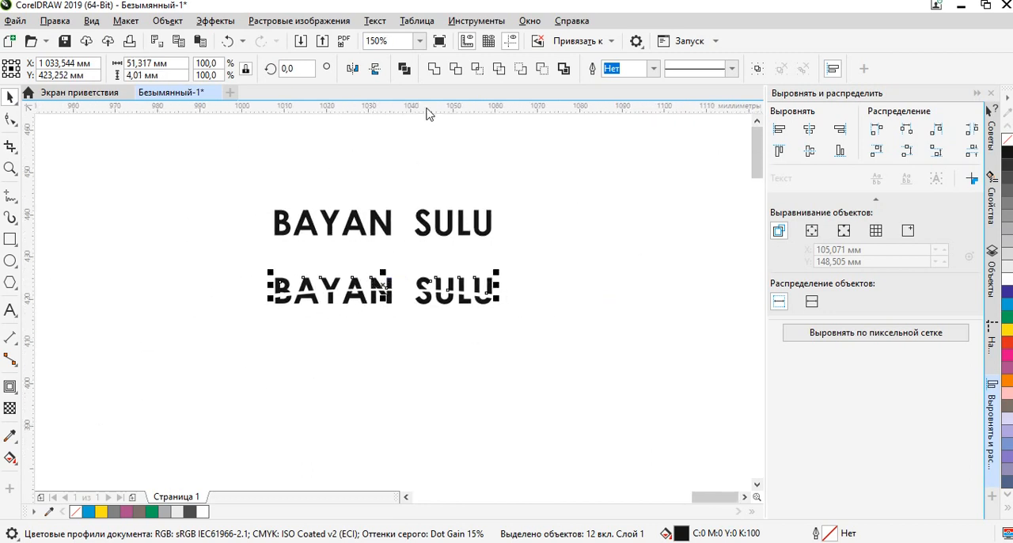
left_click(435, 70)
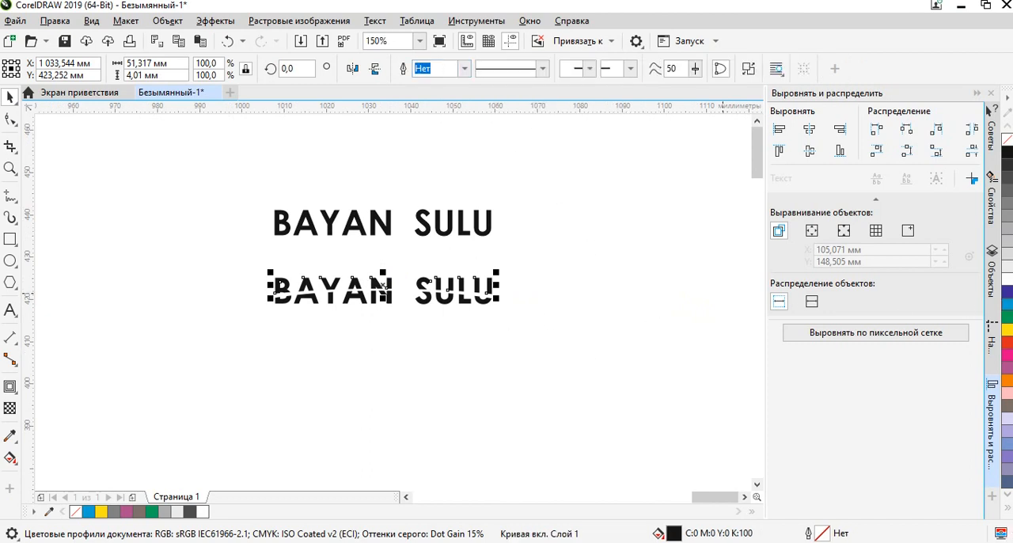
Fill the welded upper part of the cut lettering with dark blue, C:100 M:100 Y:0 K:0.
left_click(1007, 293)
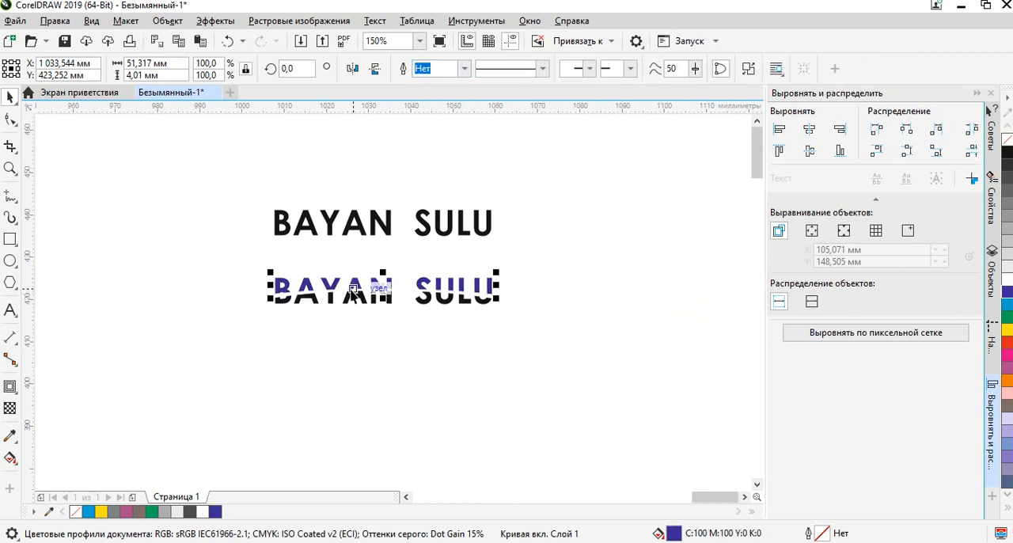
scroll(342, 291, "up", 2)
scroll(441, 339, "down", 1)
Weld the lower letter pieces of the cut lettering into one curve and fill it with cyan, C:100 M:0 Y:0 K:0.
left_click(562, 377)
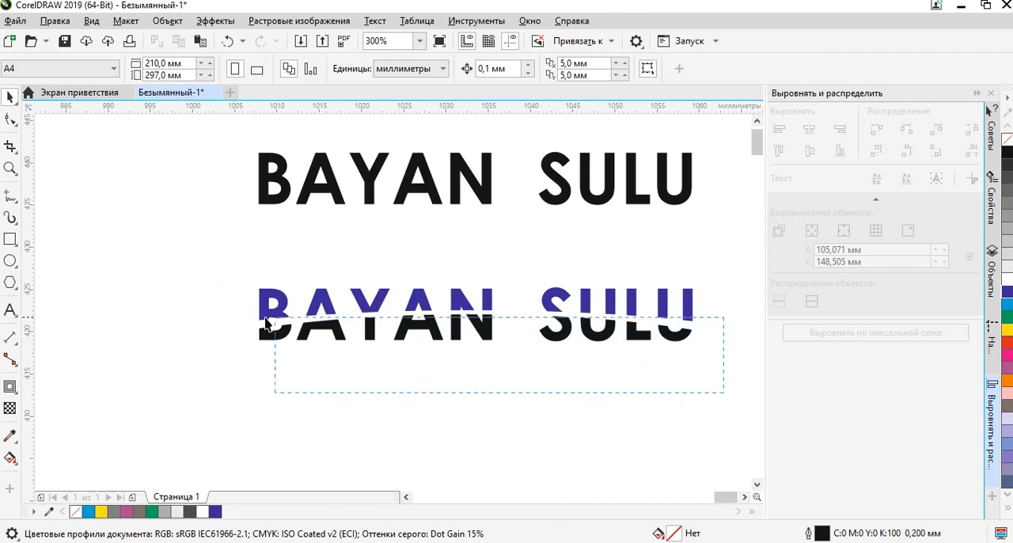
left_click_drag(224, 316, 226, 317)
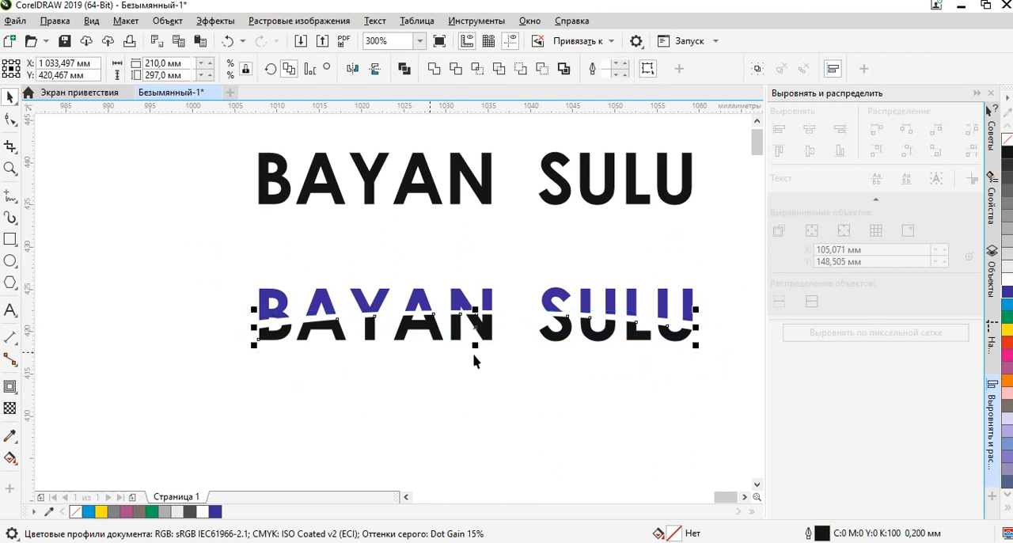
left_click(434, 70)
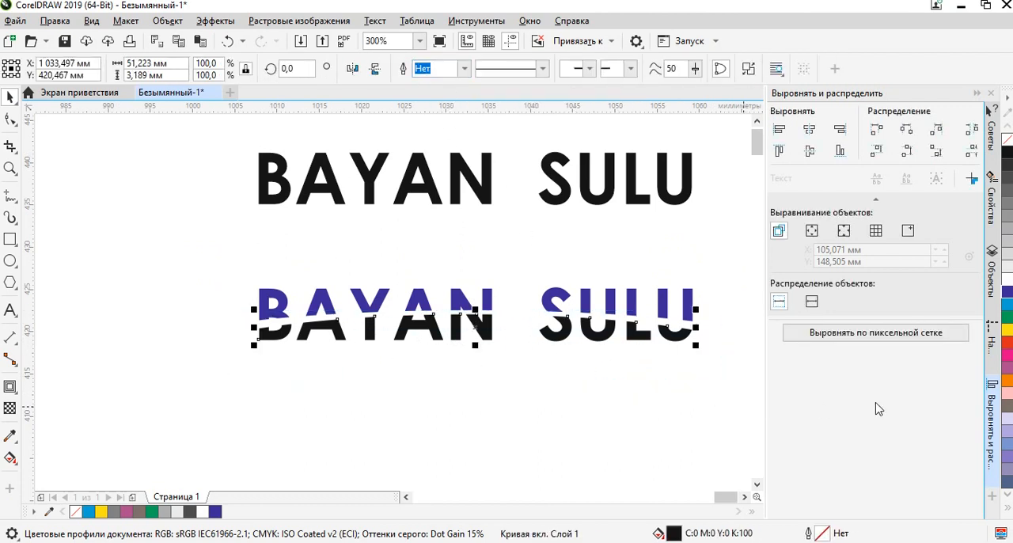
left_click(1009, 306)
left_click_drag(525, 369, 436, 364)
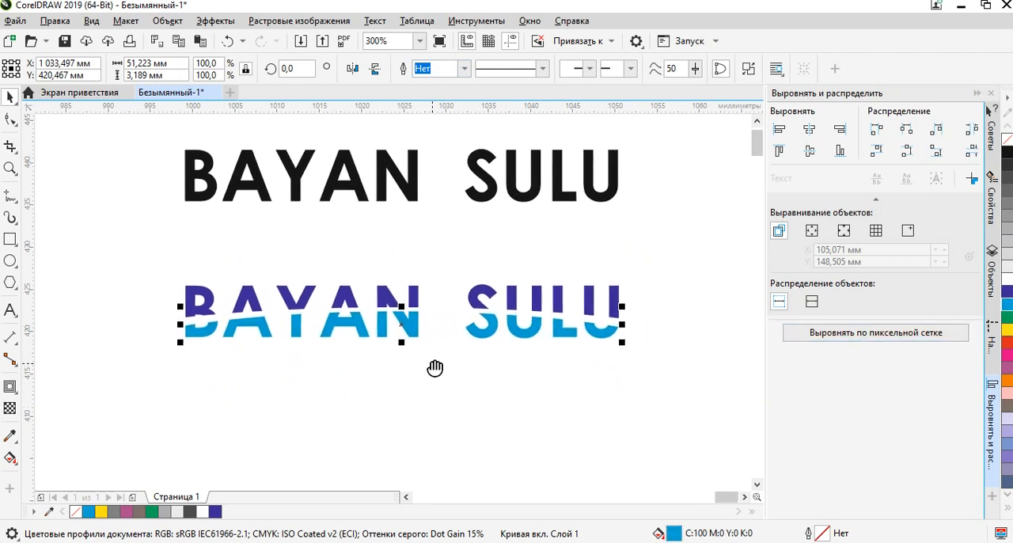
left_click(401, 358)
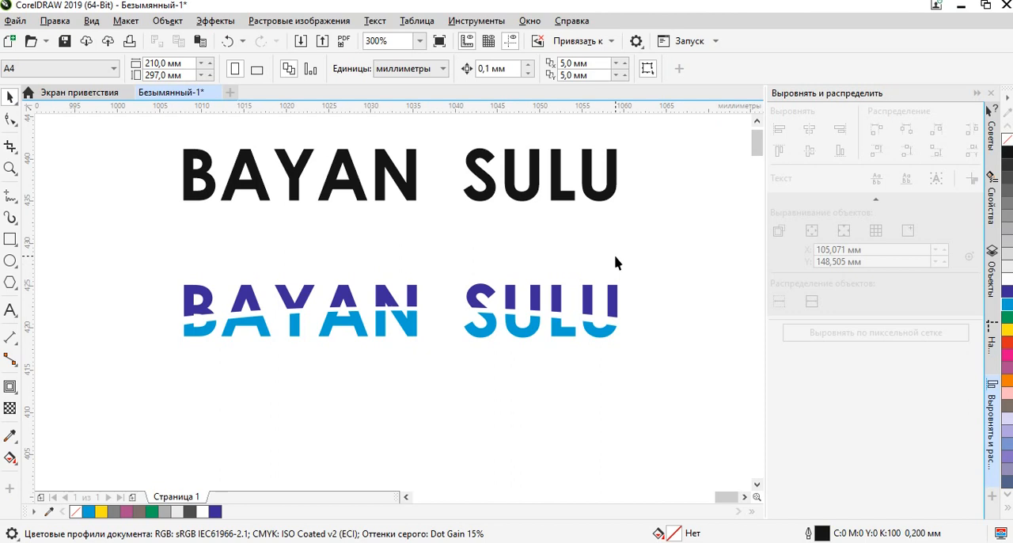
Review the two-coloured cut lettering alongside the other BAYAN SULU logo variants on the canvas.
scroll(586, 282, "down", 2)
left_click_drag(216, 284, 534, 211)
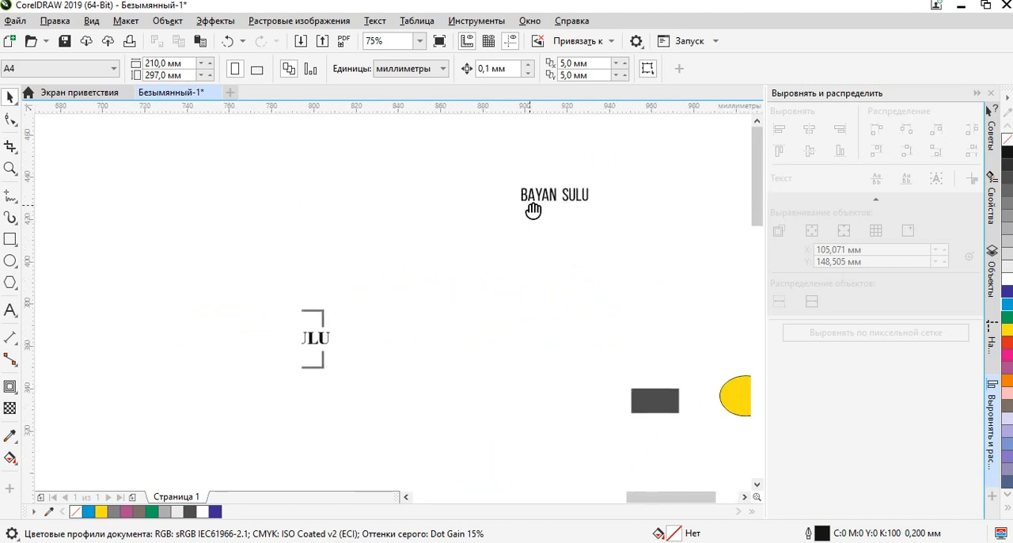
scroll(221, 340, "up", 1)
scroll(281, 336, "down", 2)
scroll(563, 287, "up", 3)
scroll(544, 256, "down", 1)
scroll(533, 271, "down", 1)
scroll(529, 281, "up", 2)
scroll(538, 278, "down", 1)
left_click_drag(539, 350, 462, 381)
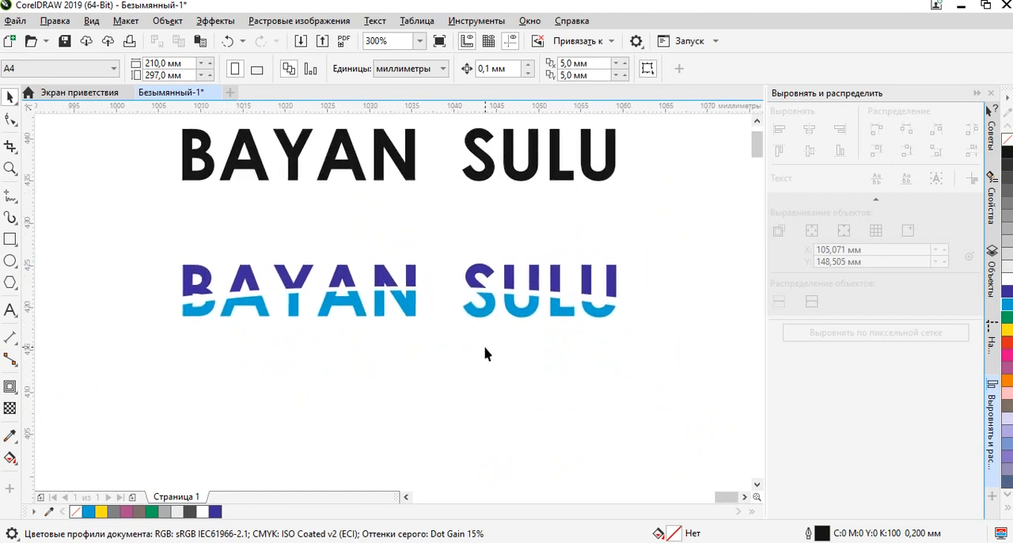
scroll(481, 356, "down", 2)
left_click_drag(390, 410, 538, 351)
scroll(418, 333, "down", 1)
left_click_drag(366, 371, 431, 311)
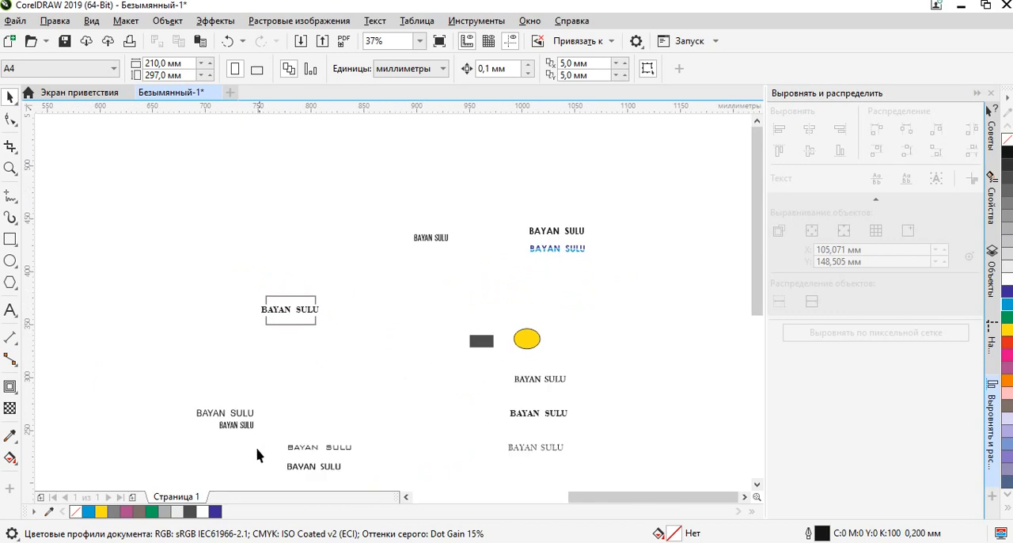
Switch to Chrome and search Google for "freepik ру" in a new tab.
left_click(135, 540)
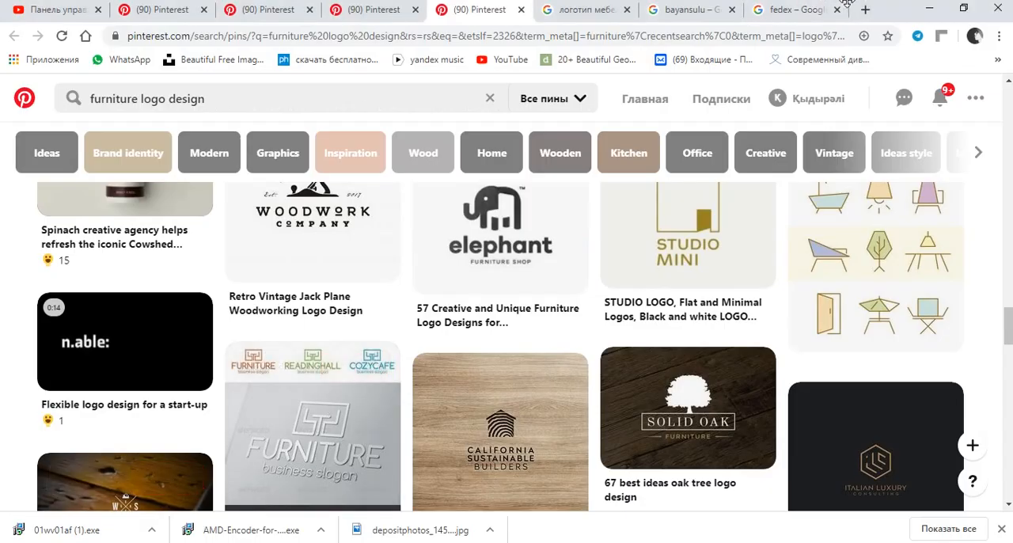
left_click(871, 13)
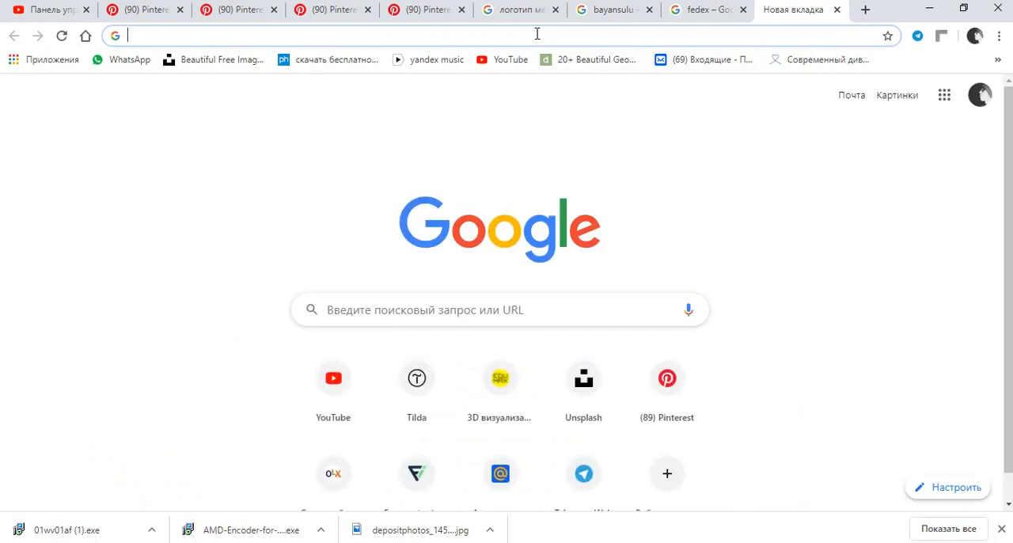
type("FREE")
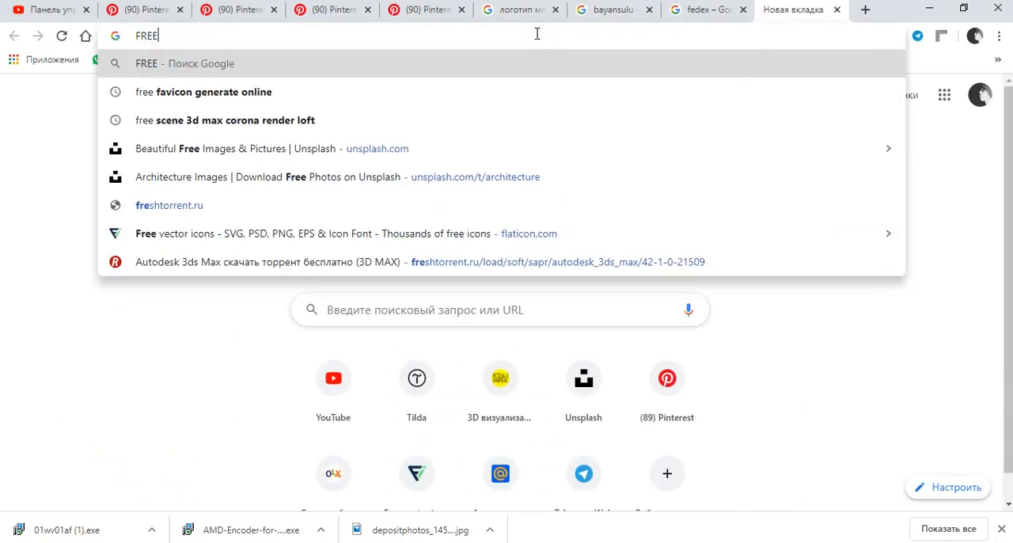
type("PIC")
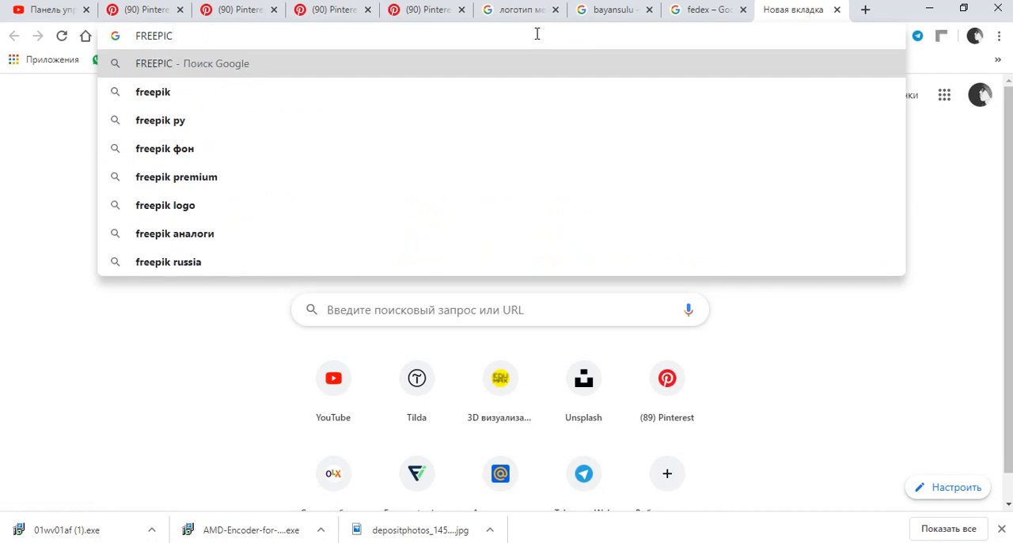
key("BackSpace")
type("K")
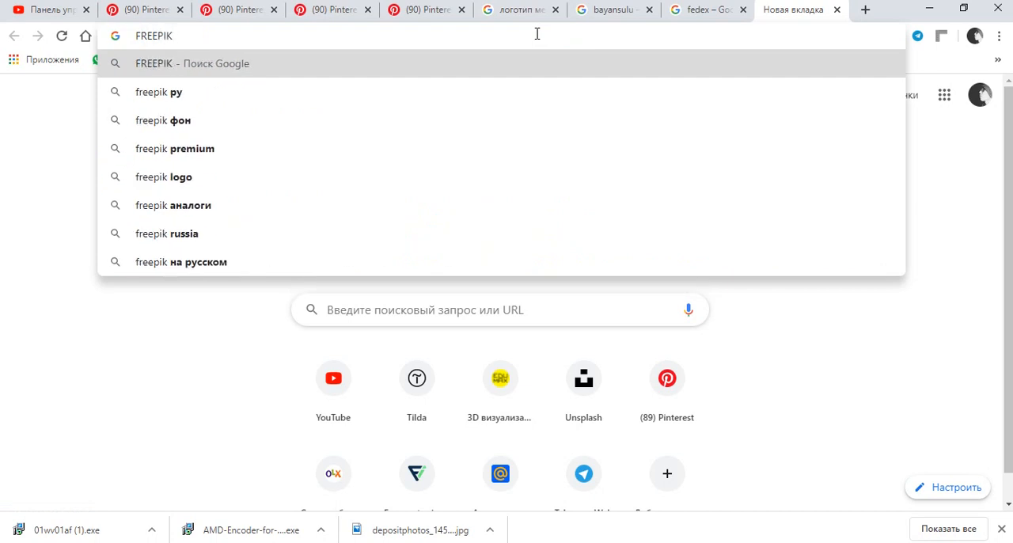
key("Down")
key("Return")
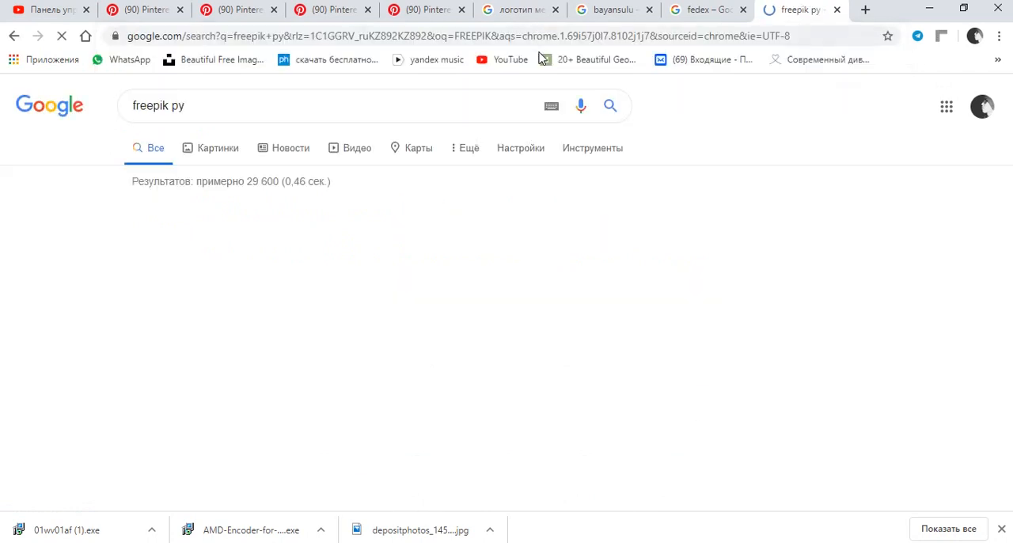
Open the Russian Freepik site from the search results and look over its home page.
left_click(349, 231)
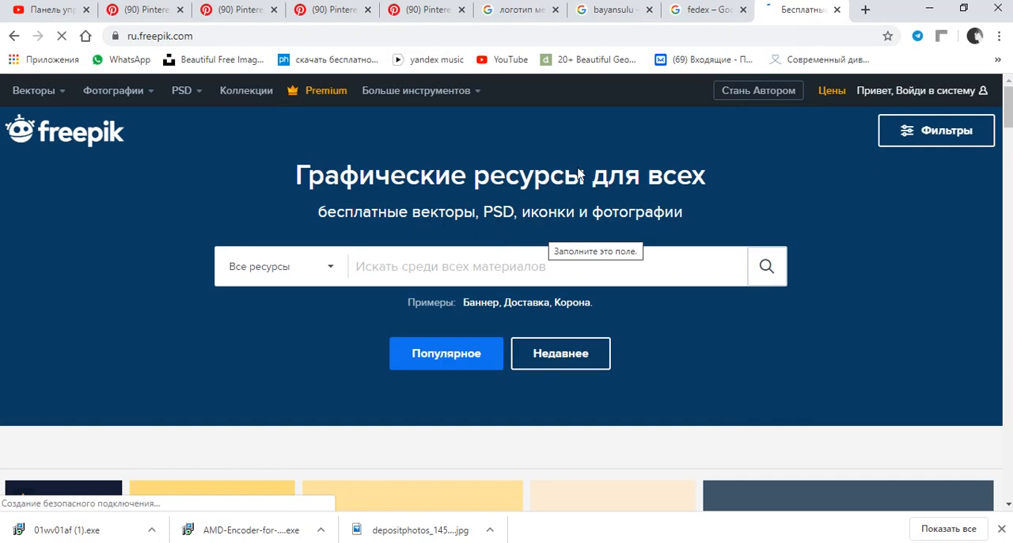
scroll(563, 261, "down", 2)
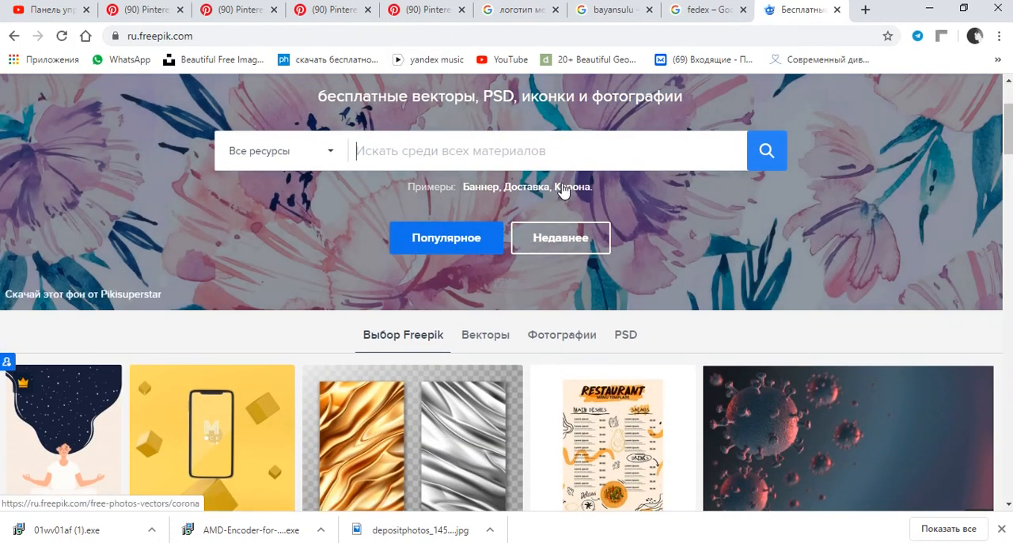
scroll(564, 188, "down", 1)
scroll(547, 178, "up", 3)
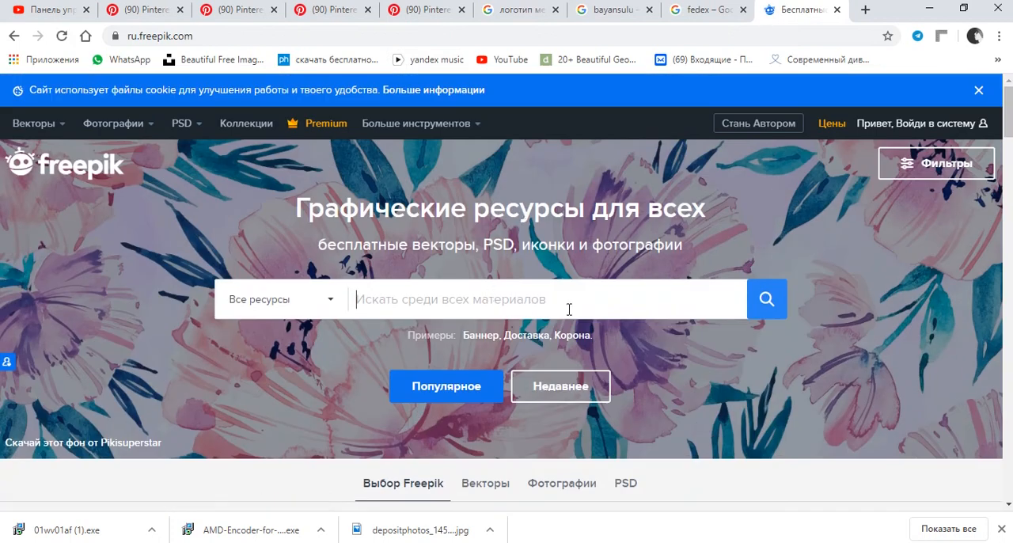
type("FURNITU")
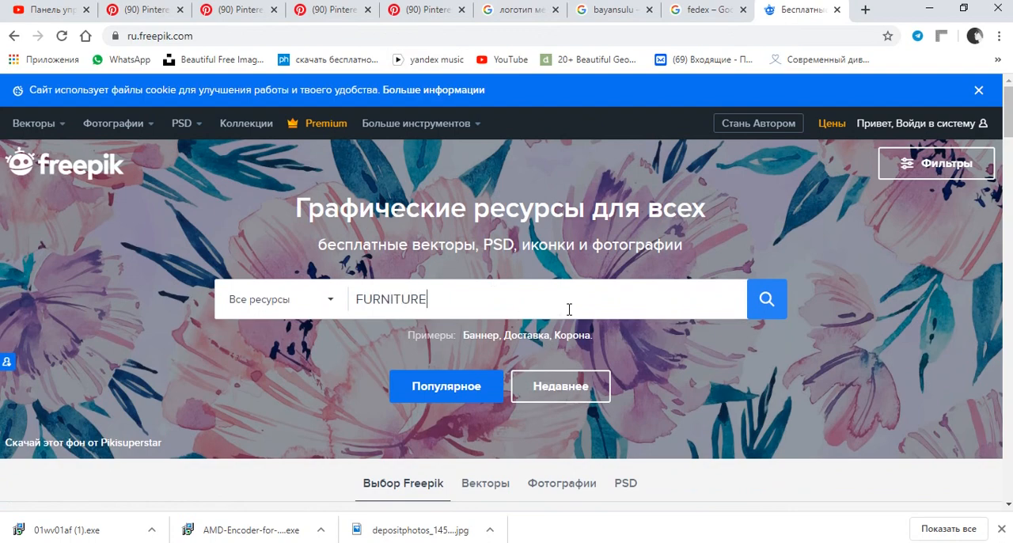
key("ctrl+a")
key("BackSpace")
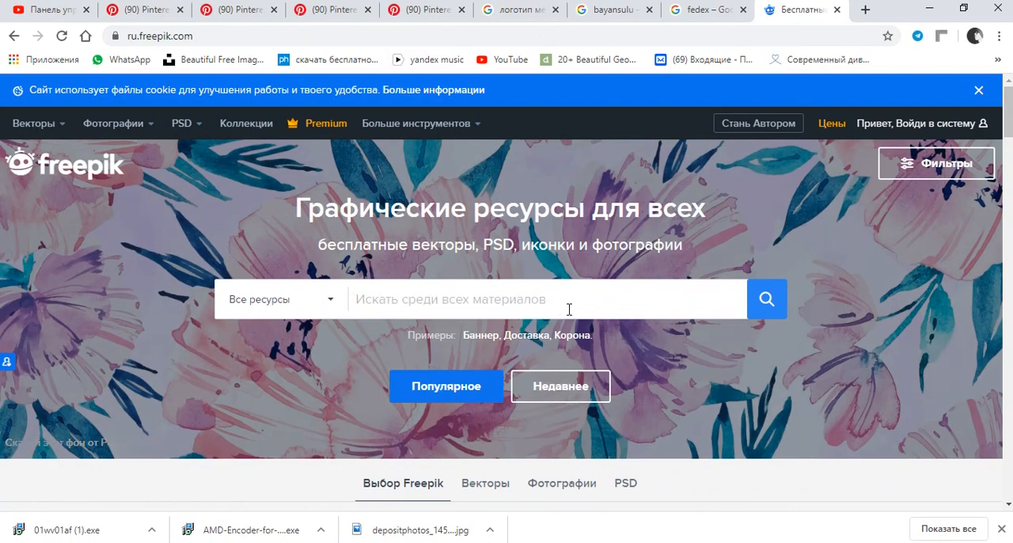
Search Freepik for "МЕБЕЛЬ", dismiss the Premium offer, limit the results to free vectors and close the filters.
type("M")
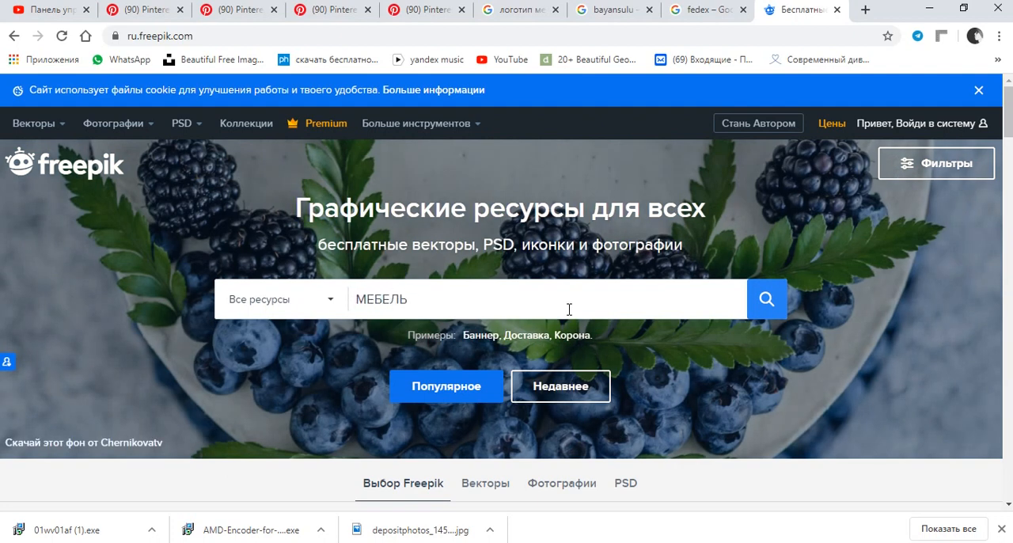
key("Return")
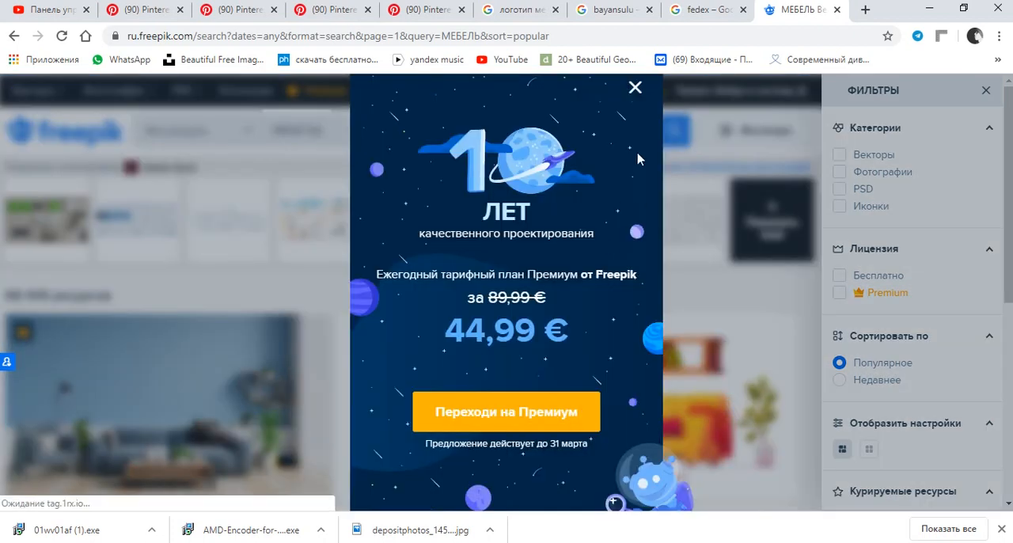
left_click(635, 88)
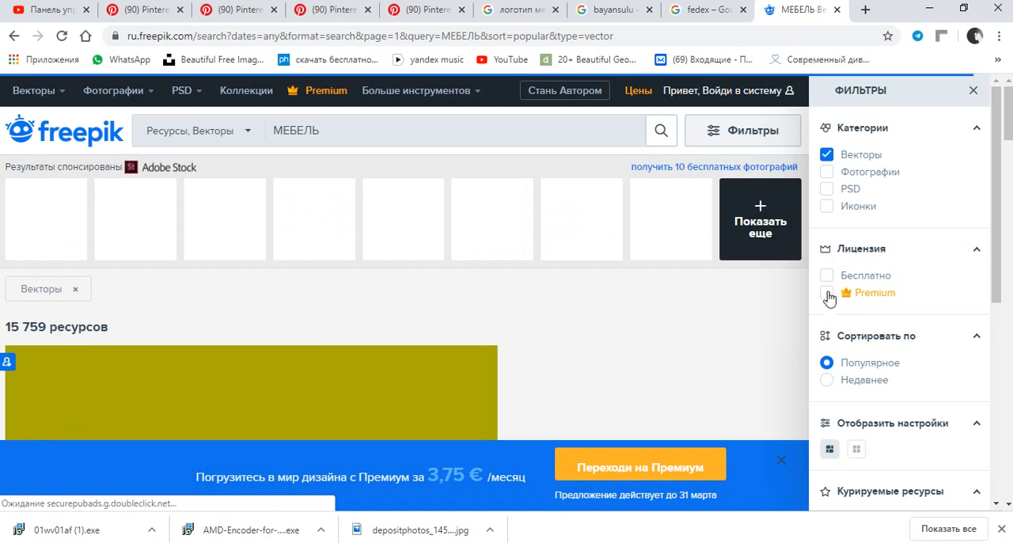
left_click(827, 275)
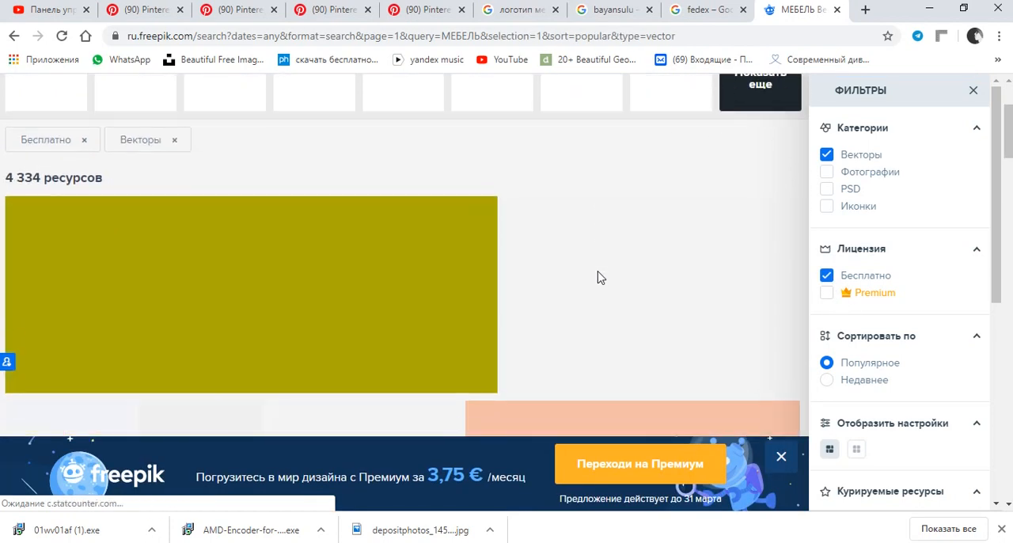
scroll(618, 261, "down", 3)
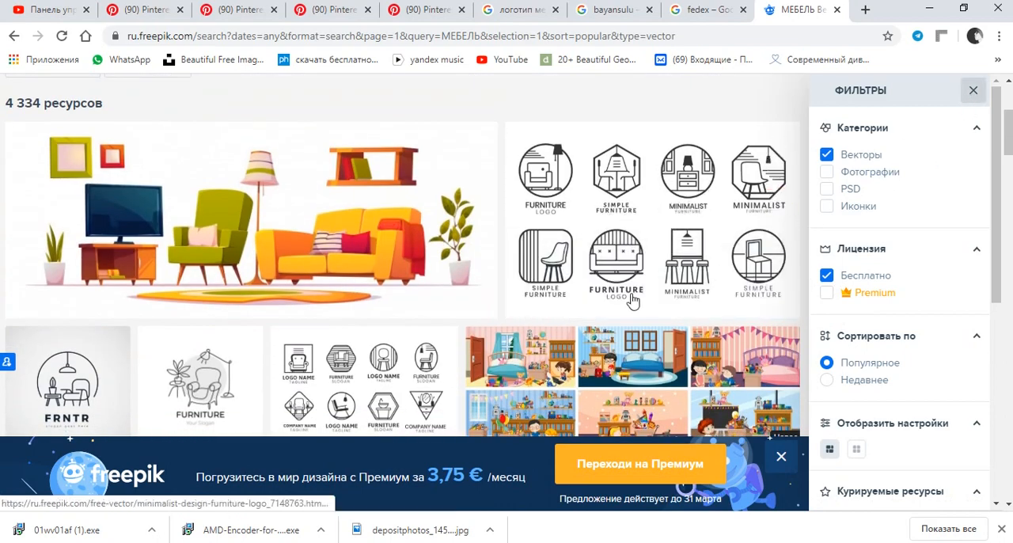
left_click(973, 90)
Browse the free furniture vector results for logo sets, icons and illustrations suitable for a furniture brand.
scroll(669, 261, "down", 1)
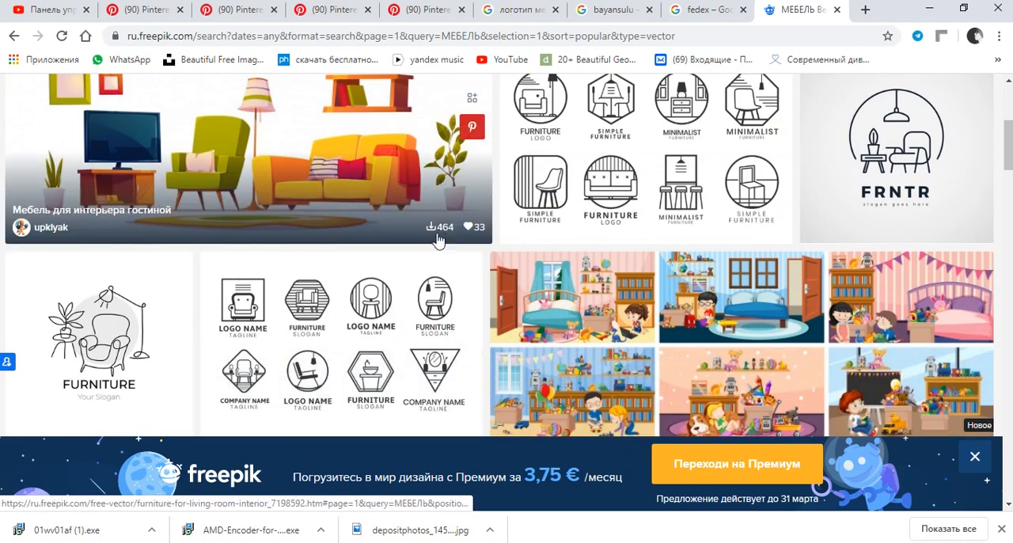
scroll(666, 237, "down", 1)
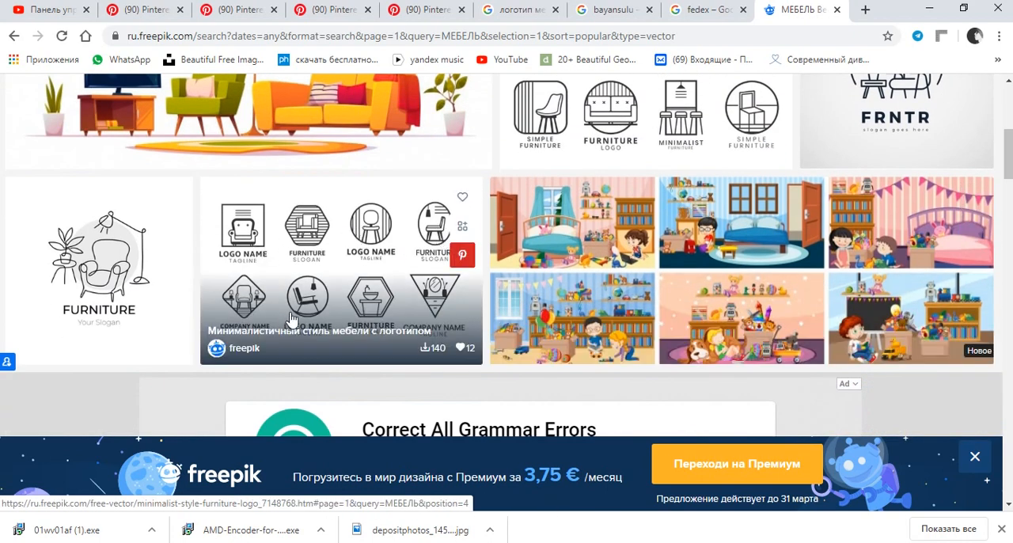
scroll(388, 277, "down", 1)
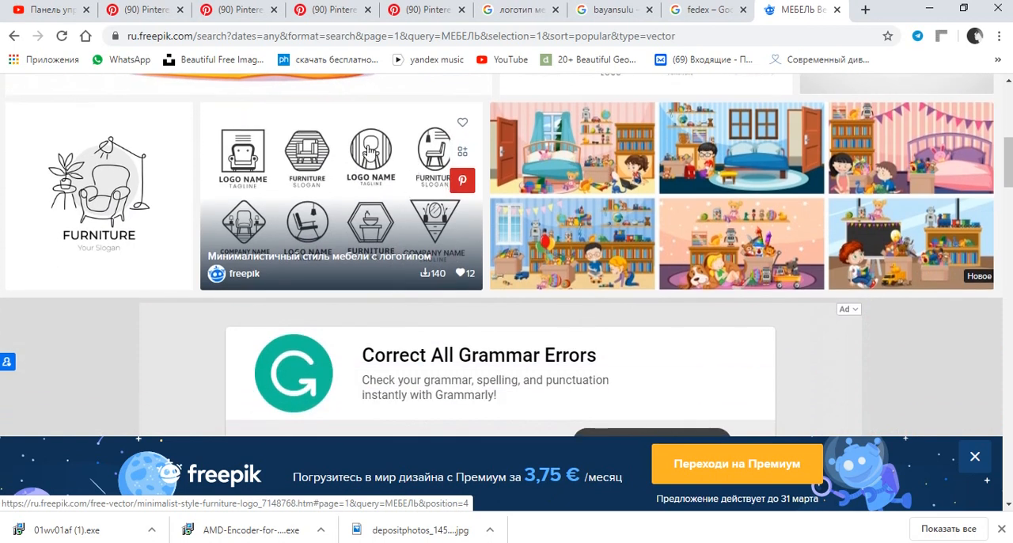
scroll(368, 150, "up", 1)
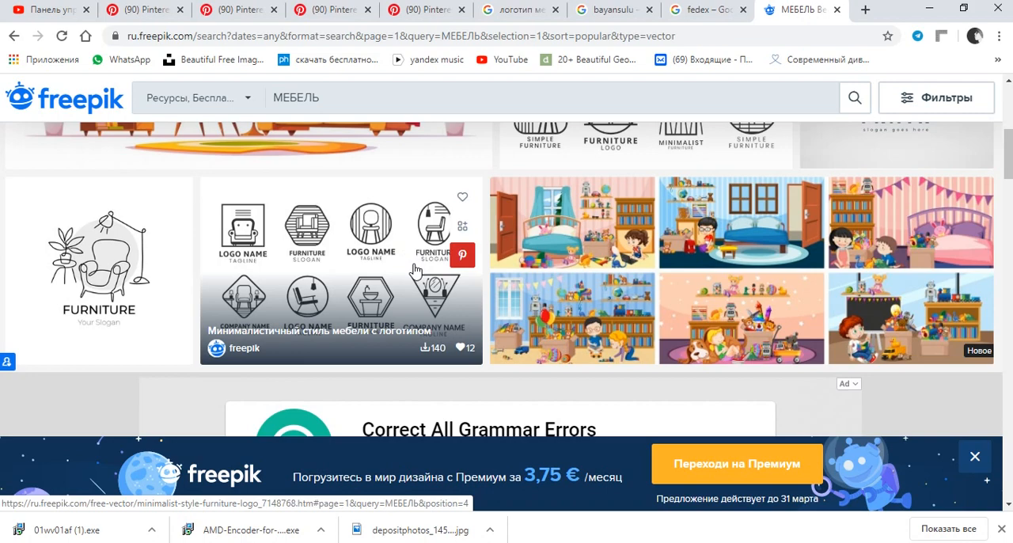
scroll(414, 270, "down", 6)
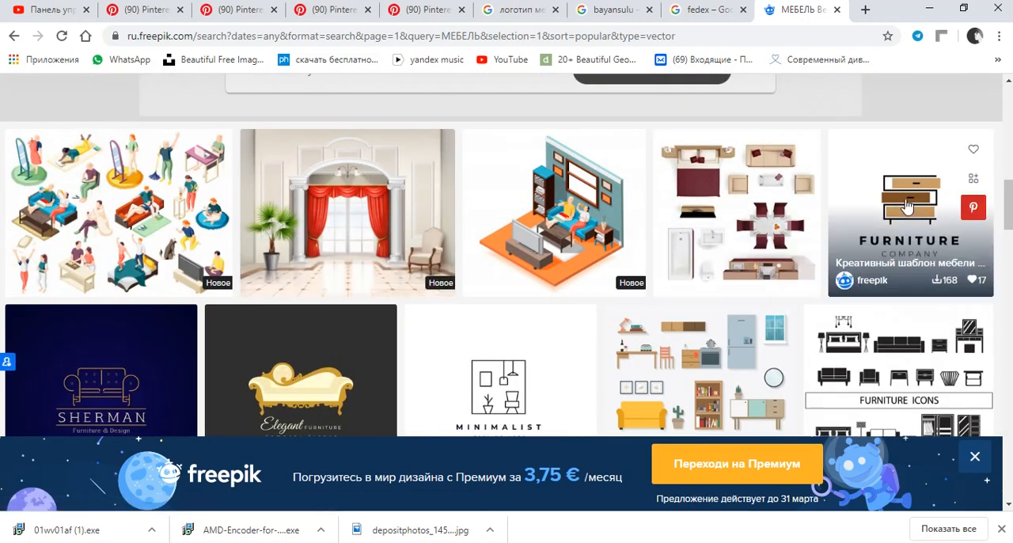
scroll(922, 214, "down", 1)
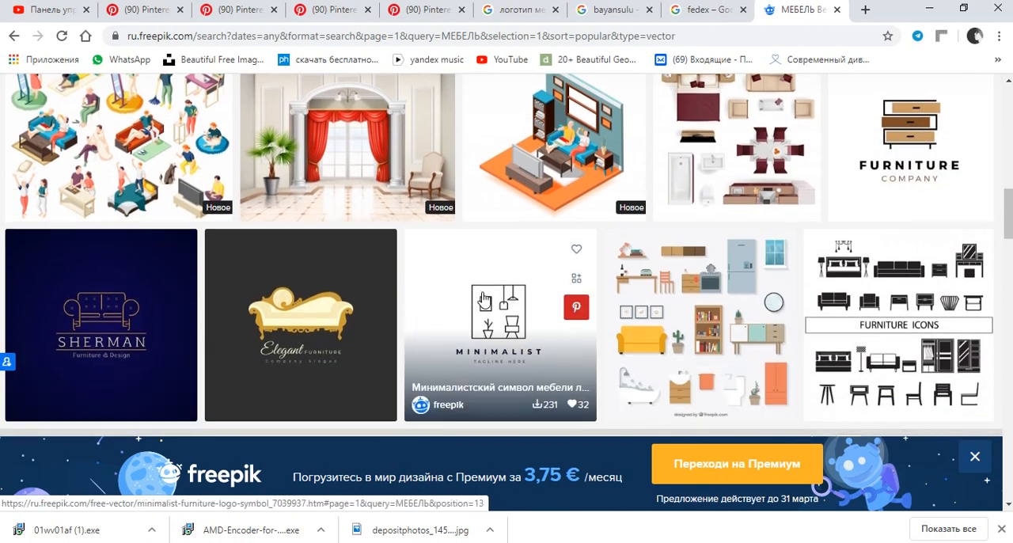
scroll(412, 324, "down", 2)
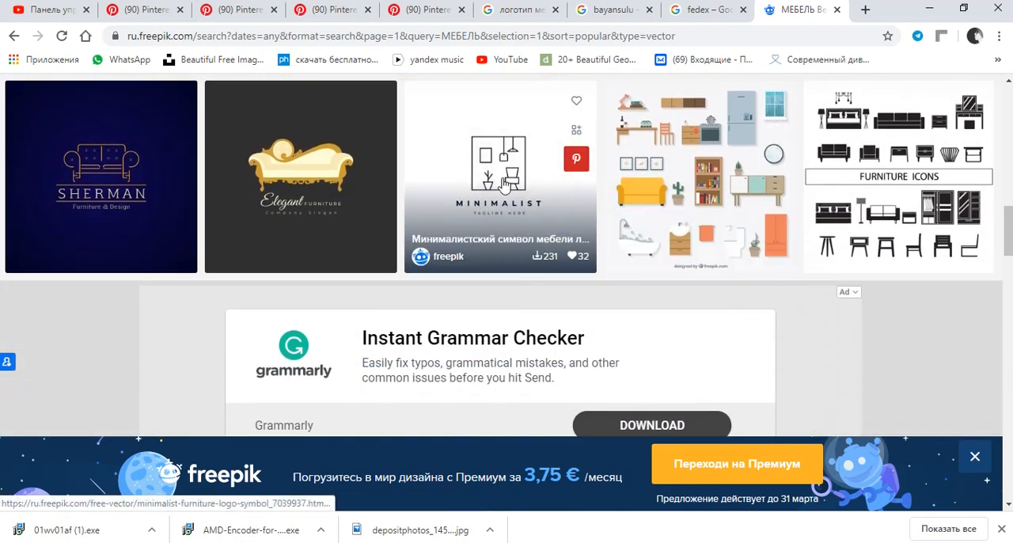
scroll(548, 224, "down", 5)
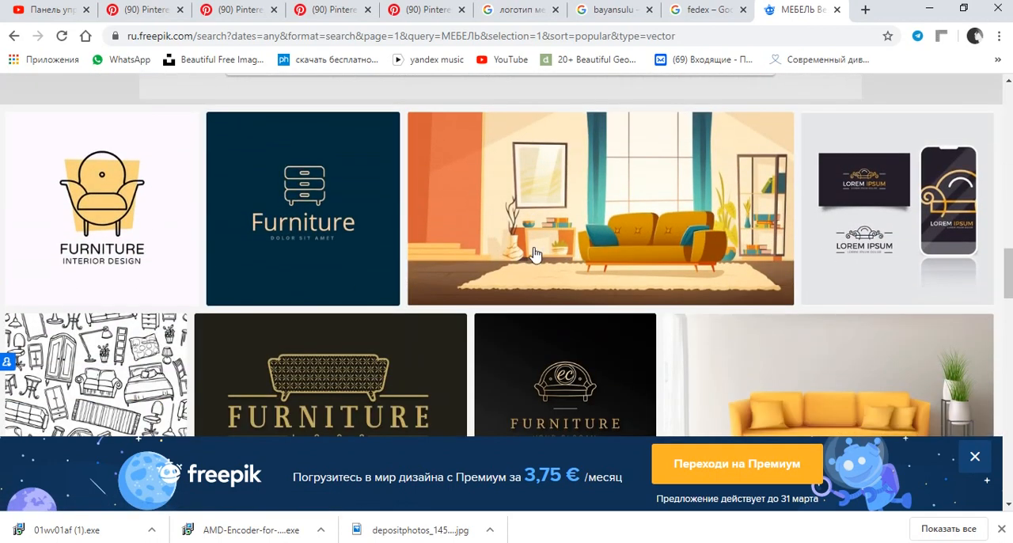
scroll(535, 253, "down", 1)
scroll(535, 253, "down", 2)
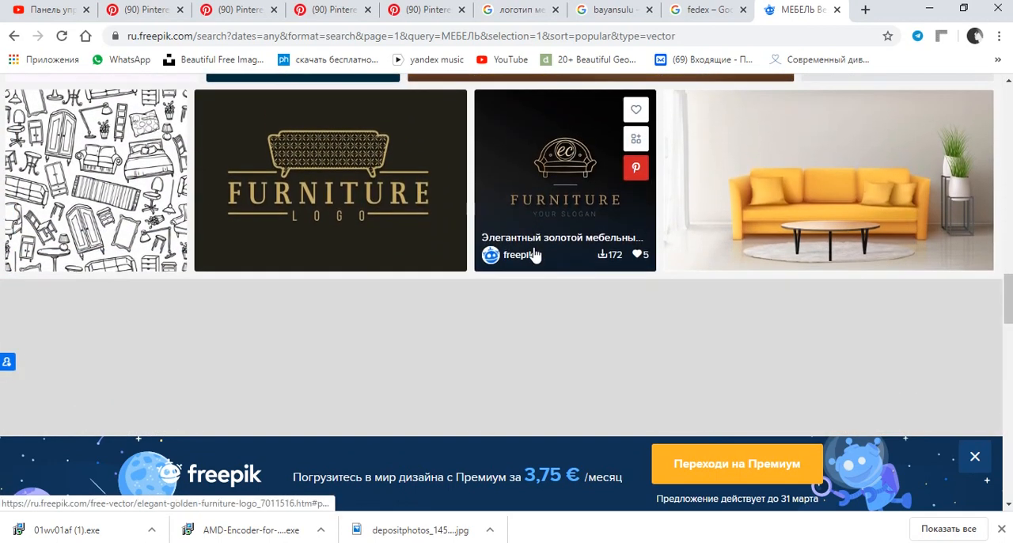
scroll(535, 253, "up", 2)
scroll(669, 285, "down", 3)
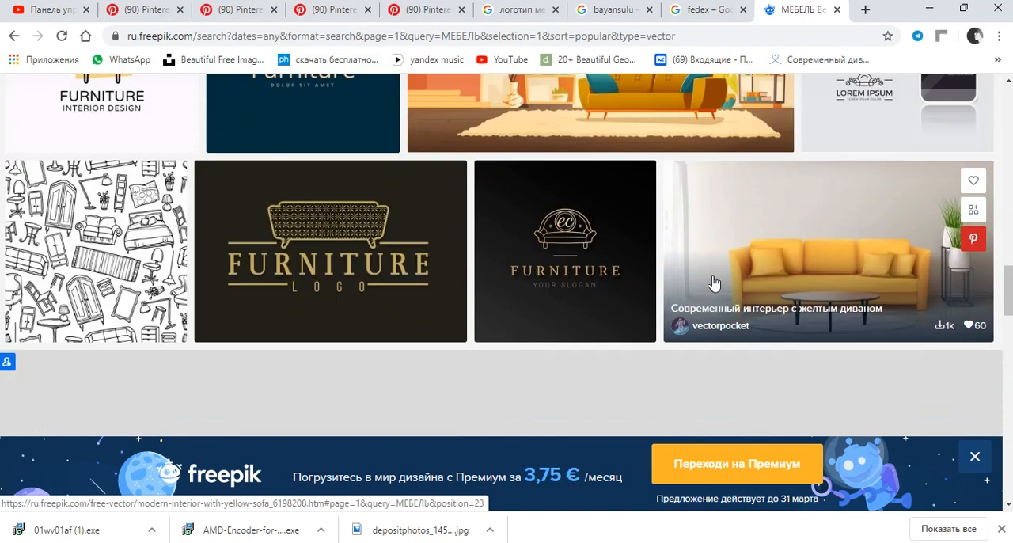
scroll(742, 279, "down", 3)
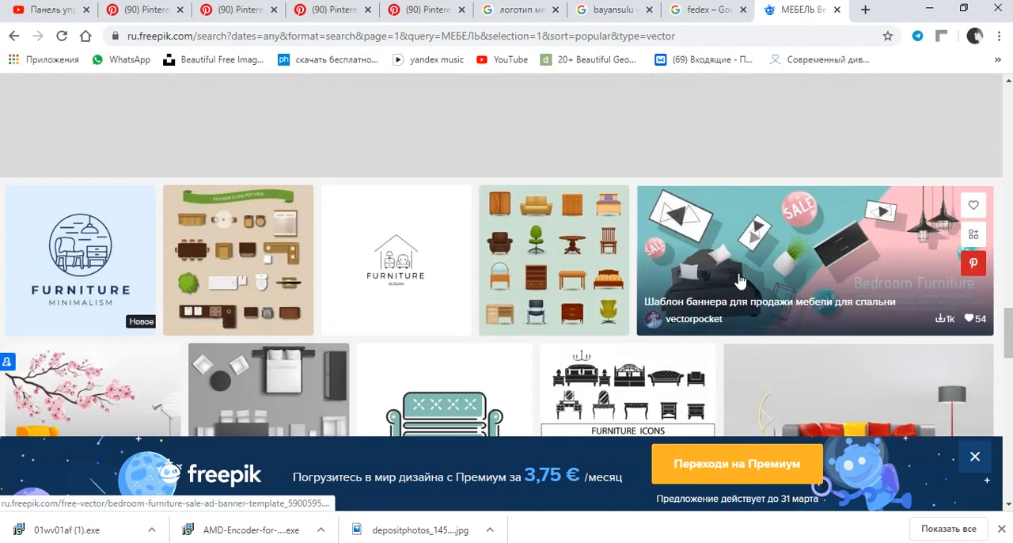
scroll(740, 281, "down", 1)
scroll(740, 281, "down", 4)
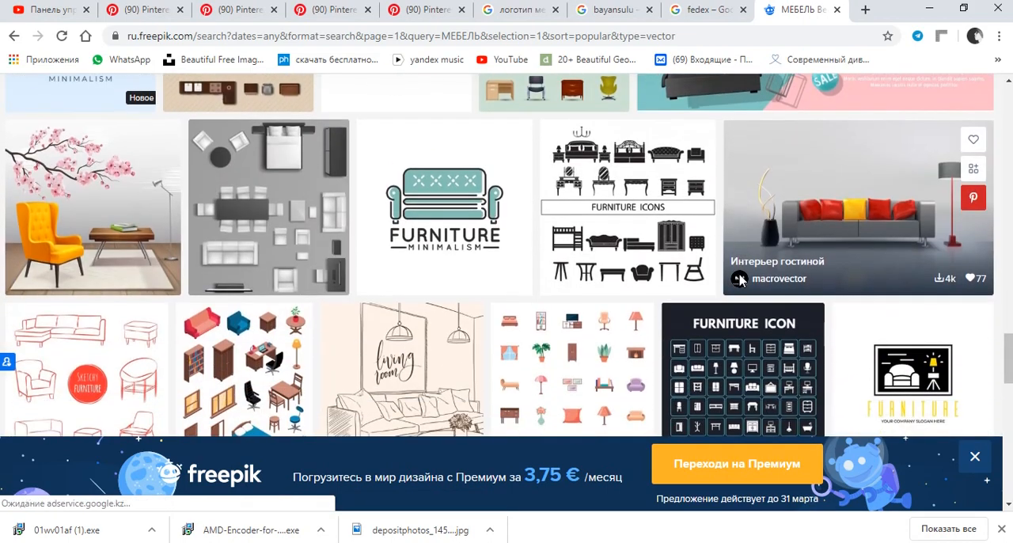
scroll(740, 281, "down", 1)
scroll(661, 249, "down", 1)
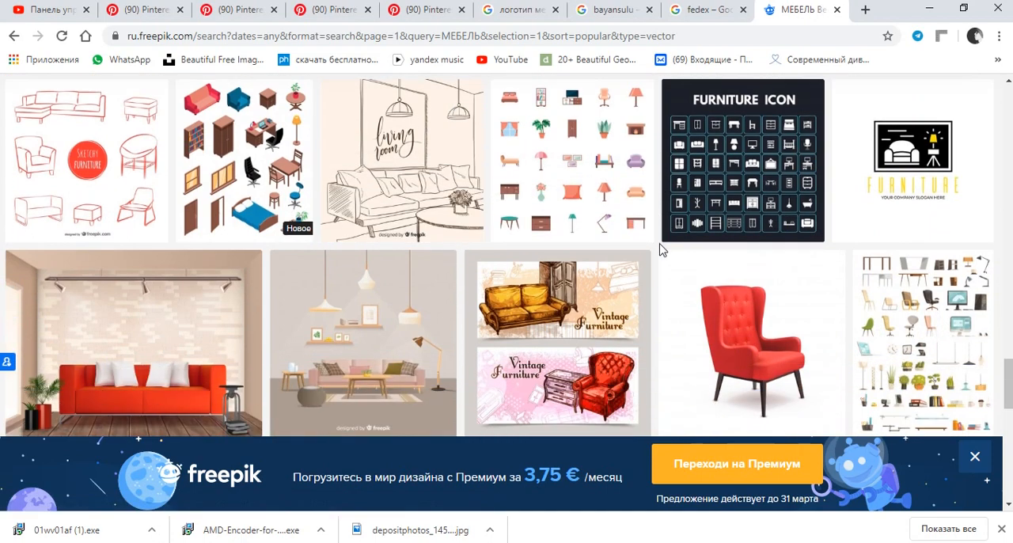
scroll(661, 249, "down", 2)
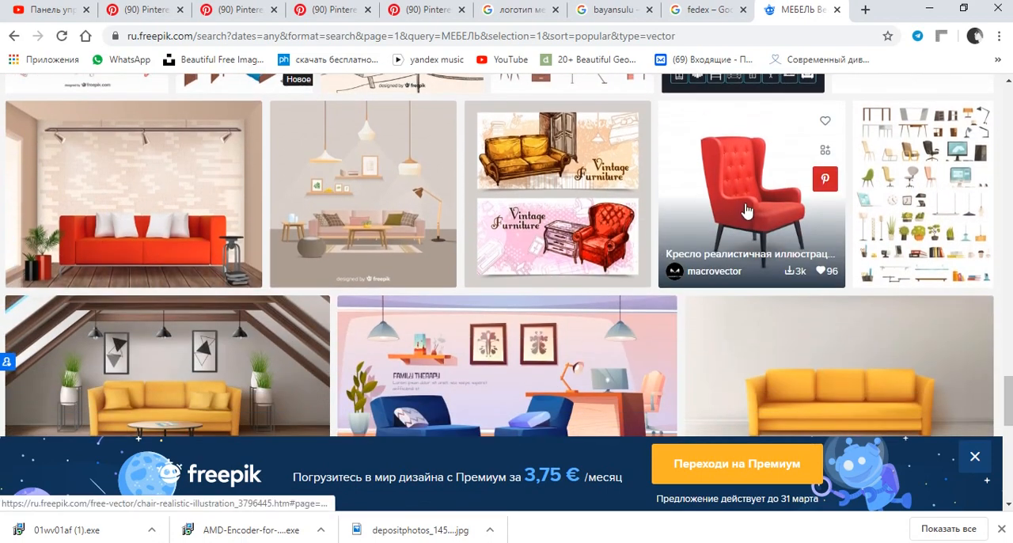
scroll(762, 197, "down", 3)
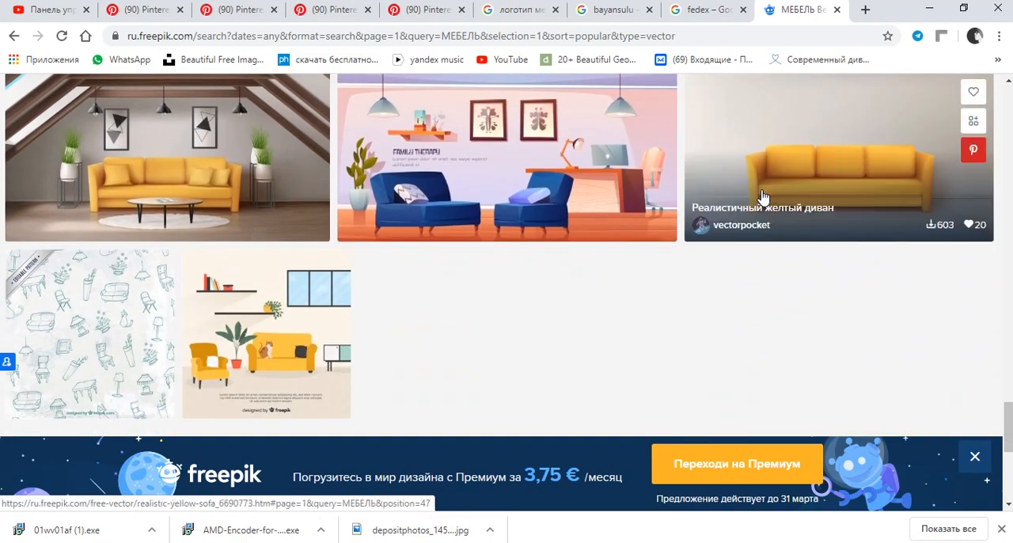
scroll(762, 197, "down", 2)
scroll(760, 197, "up", 15)
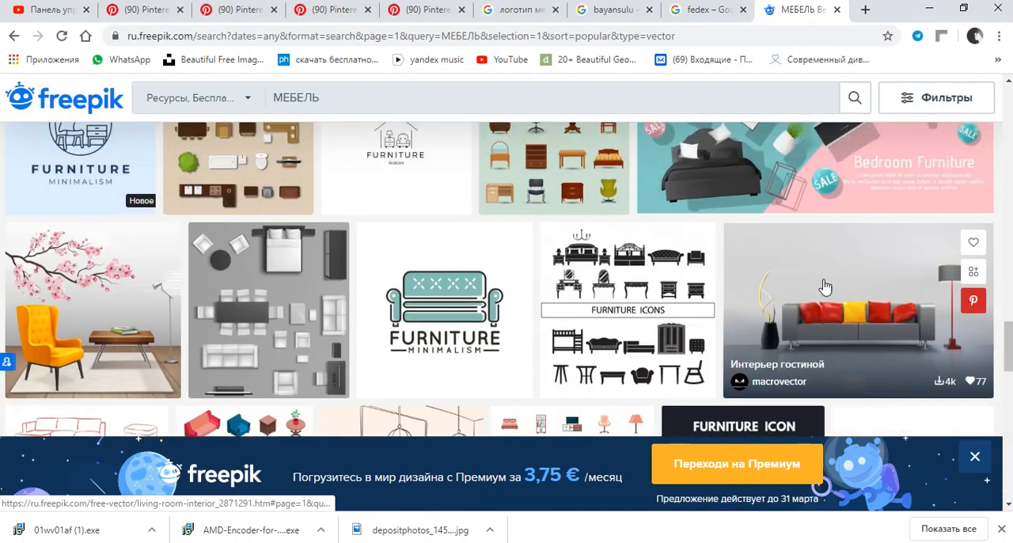
scroll(824, 278, "up", 10)
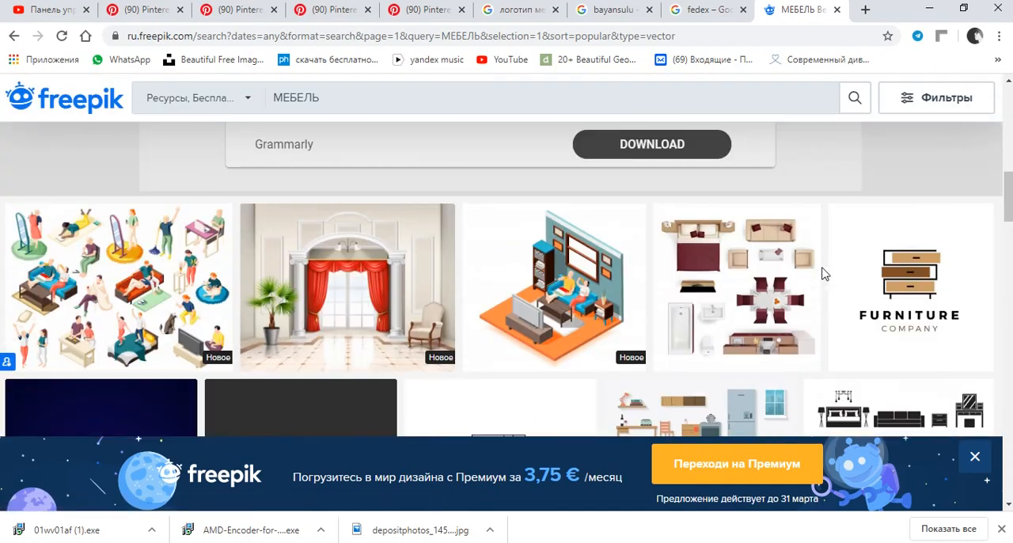
scroll(833, 271, "up", 3)
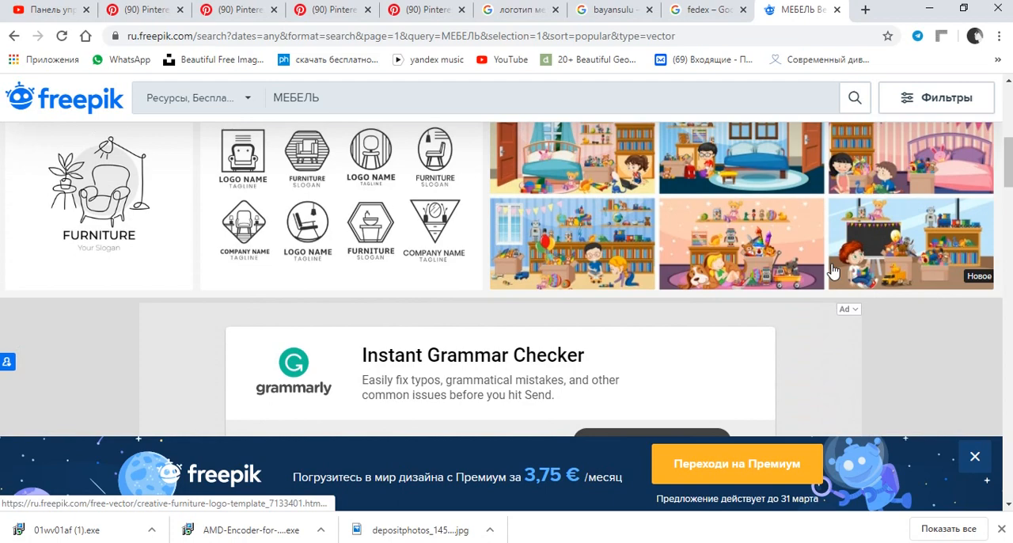
scroll(685, 294, "up", 2)
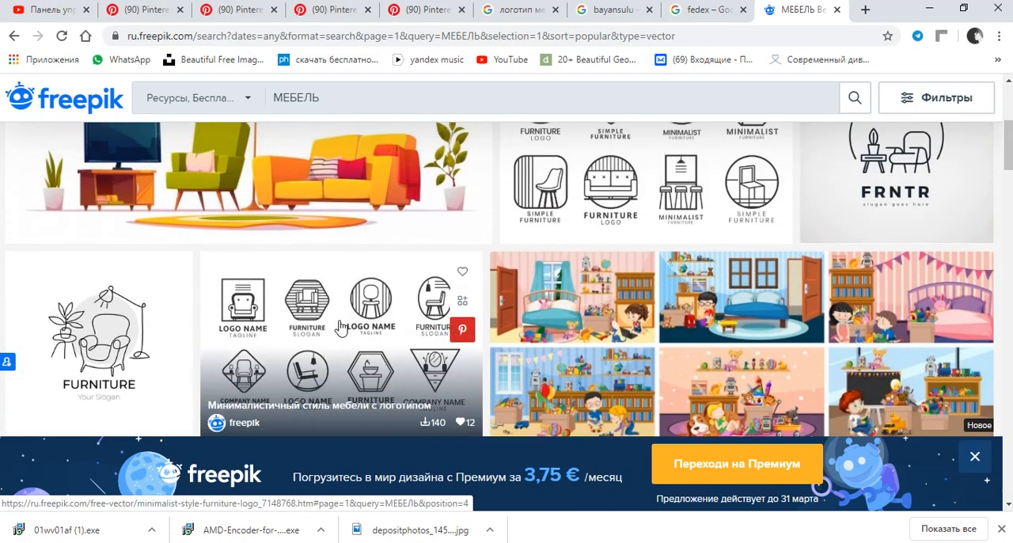
Open the minimalist-style furniture logo set with eight framed emblems and download it with the free option.
scroll(350, 315, "down", 1)
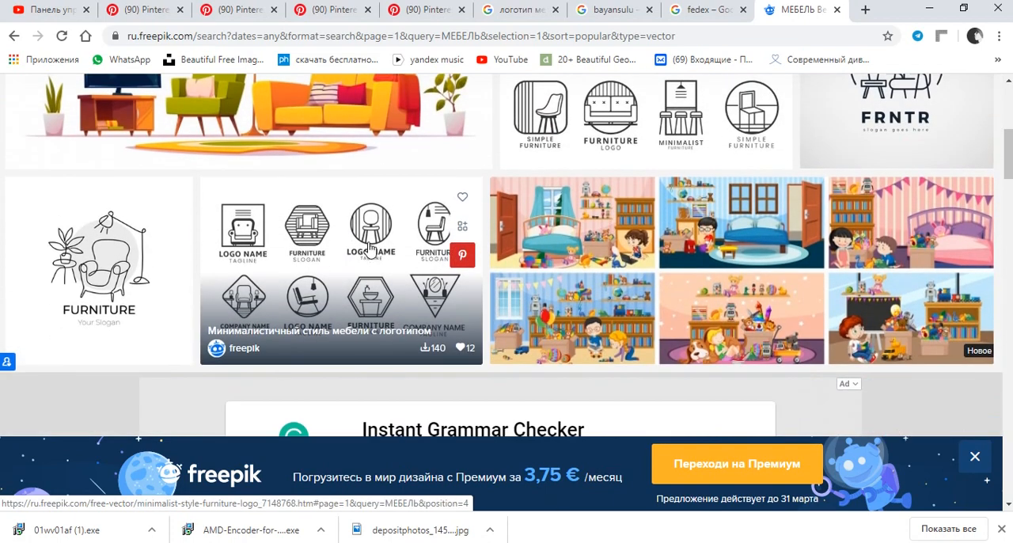
left_click(370, 247)
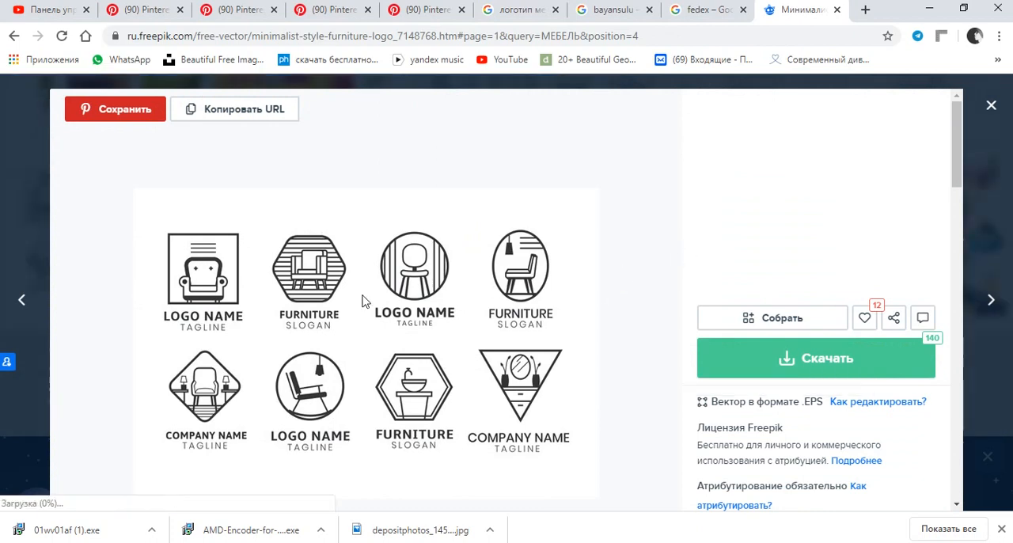
scroll(481, 256, "down", 2)
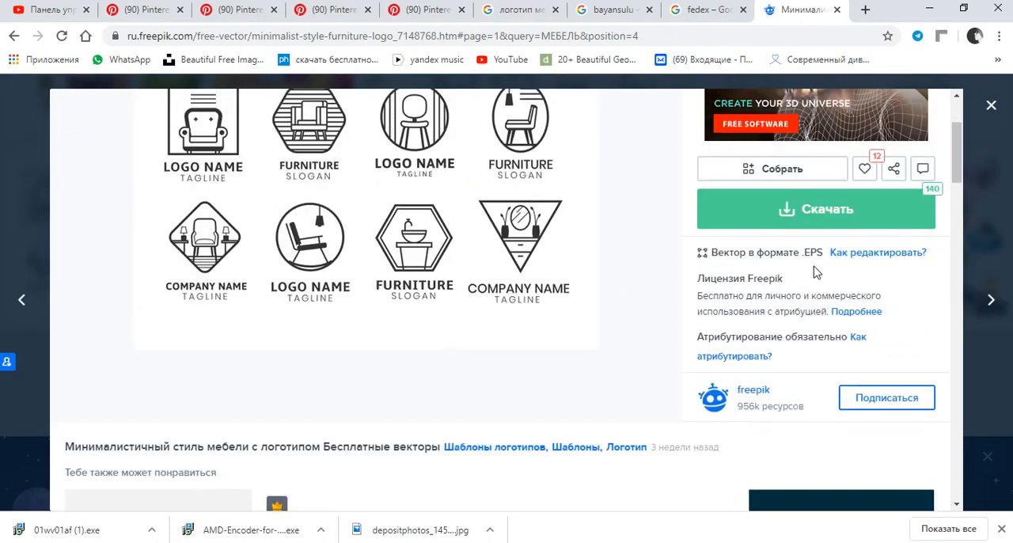
left_click(799, 218)
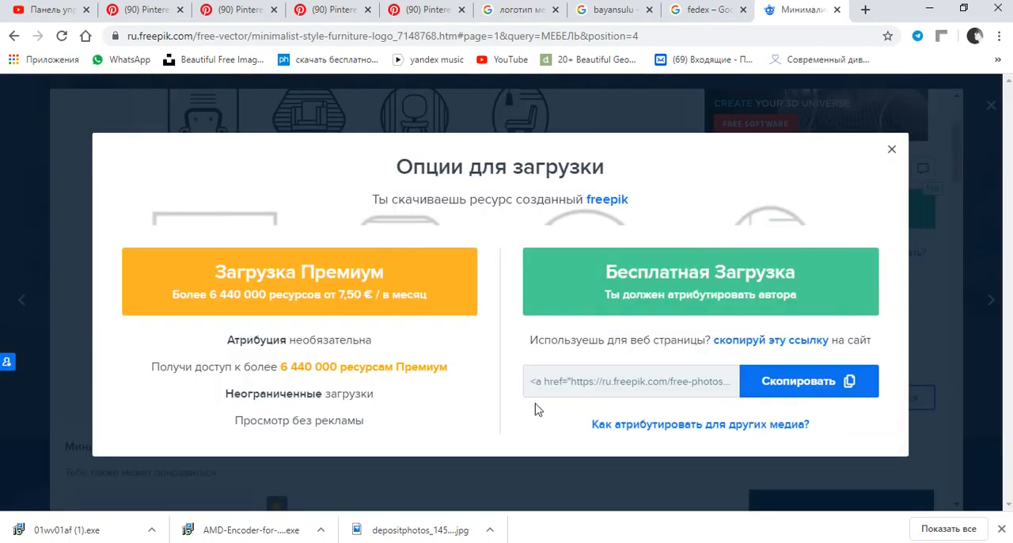
left_click(685, 283)
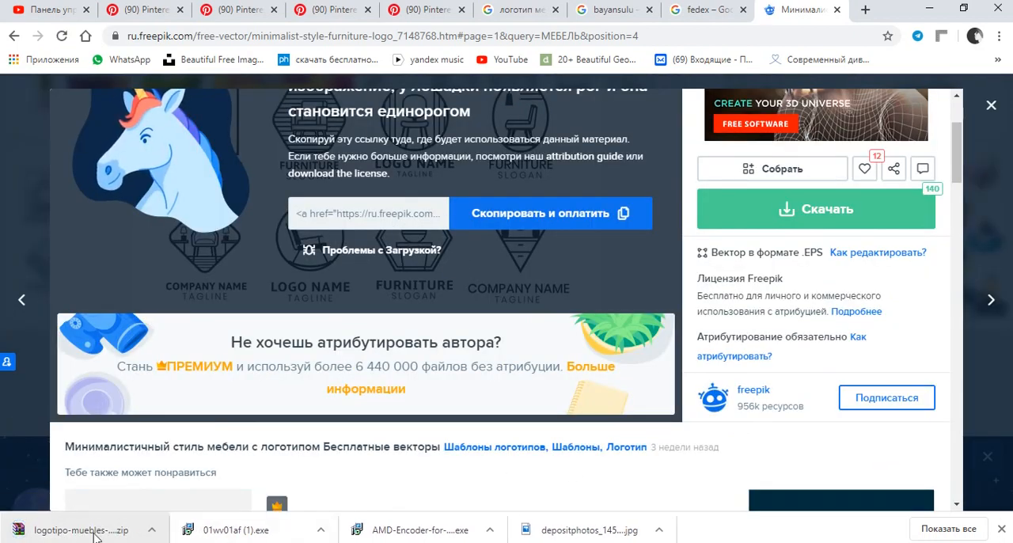
Show the downloaded logotipo-muebles-estilo-minimalista archive in its folder and extract it to a folder of the same name.
left_click(152, 531)
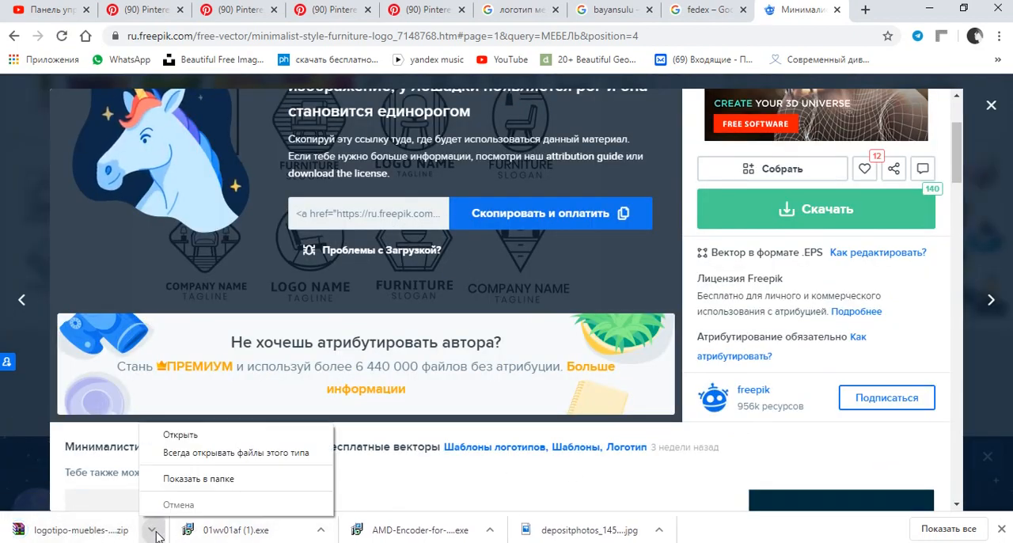
left_click(214, 479)
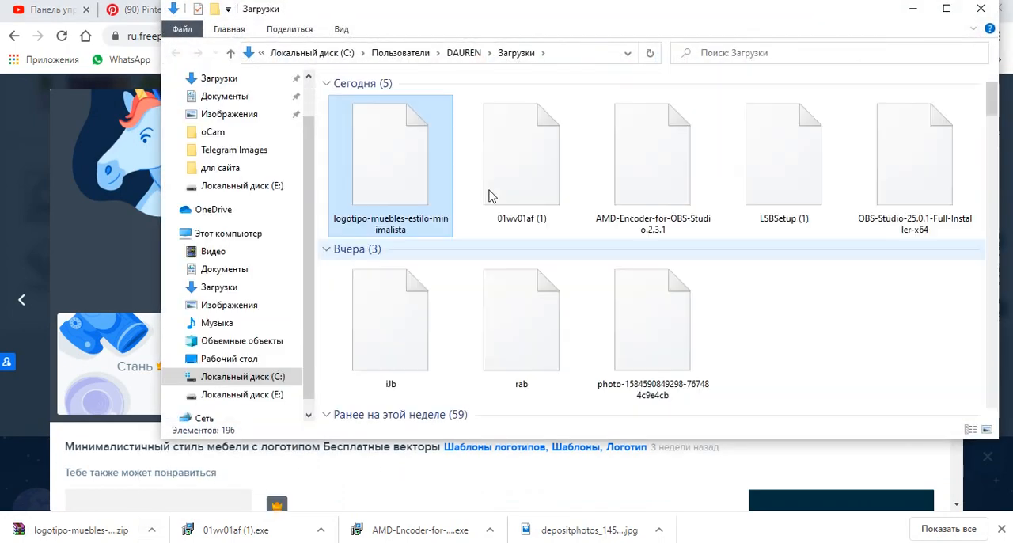
right_click(411, 163)
left_click(536, 223)
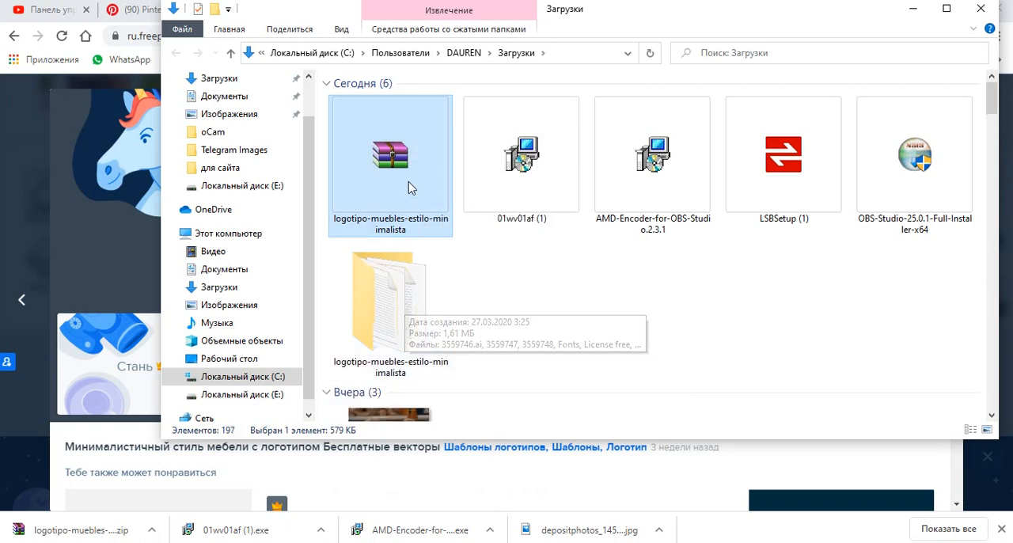
Open the extracted logotipo-muebles-estilo-minimalista folder, widen the file type column and select the Encapsulated PostScript file 3559747.
double_click(369, 287)
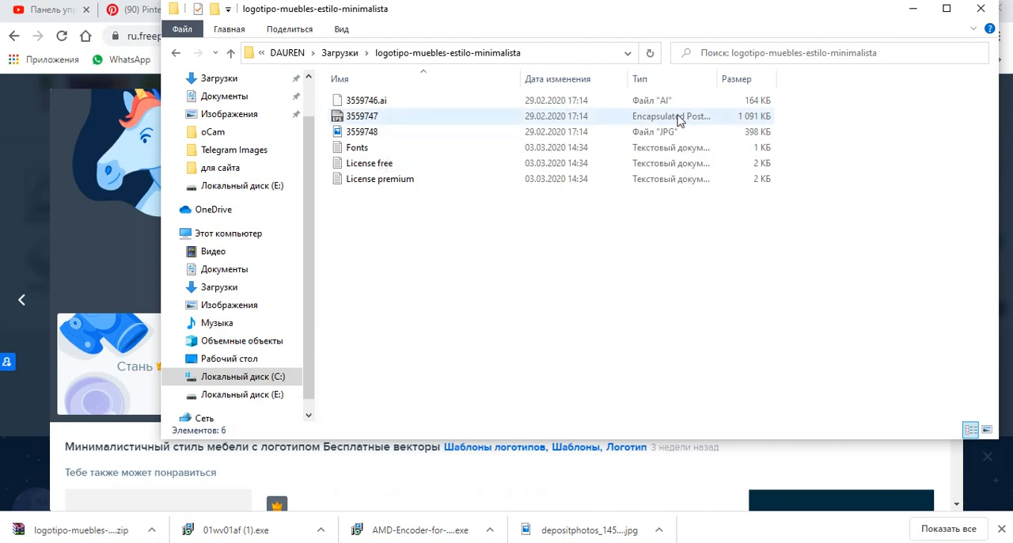
left_click_drag(725, 74, 942, 75)
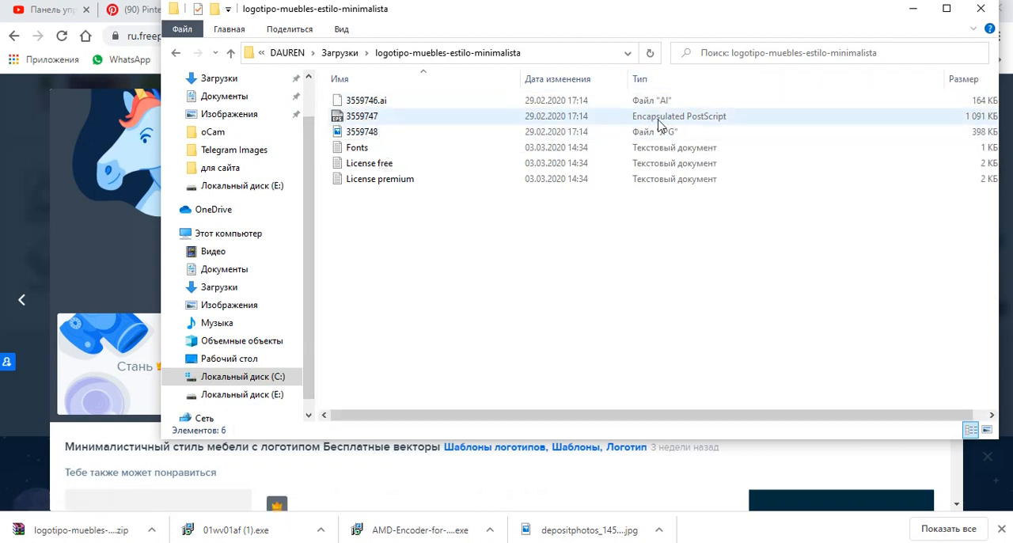
left_click(356, 118)
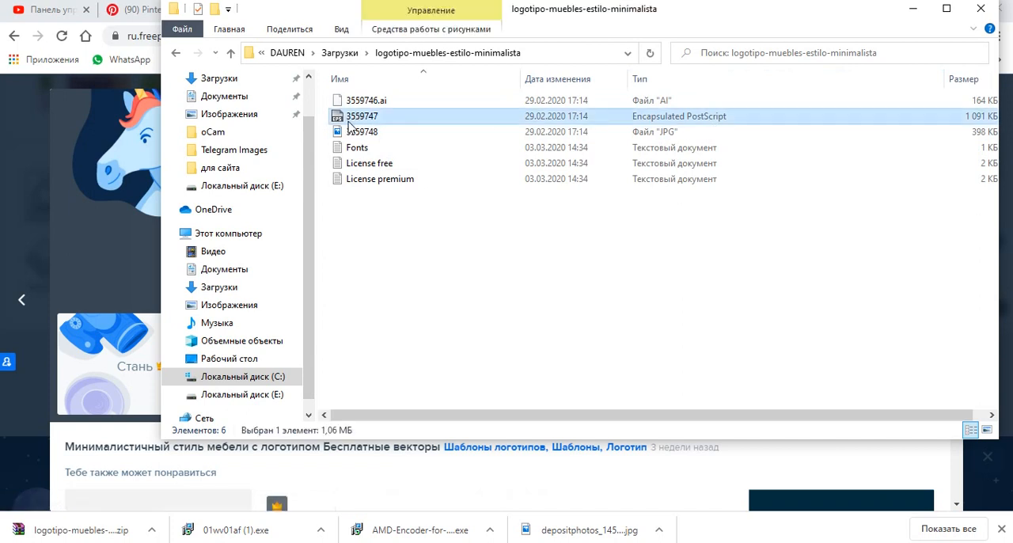
Import the EPS file 3559747 into the CorelDRAW drawing as editable artwork with its text converted to curves.
left_click_drag(339, 122, 202, 223)
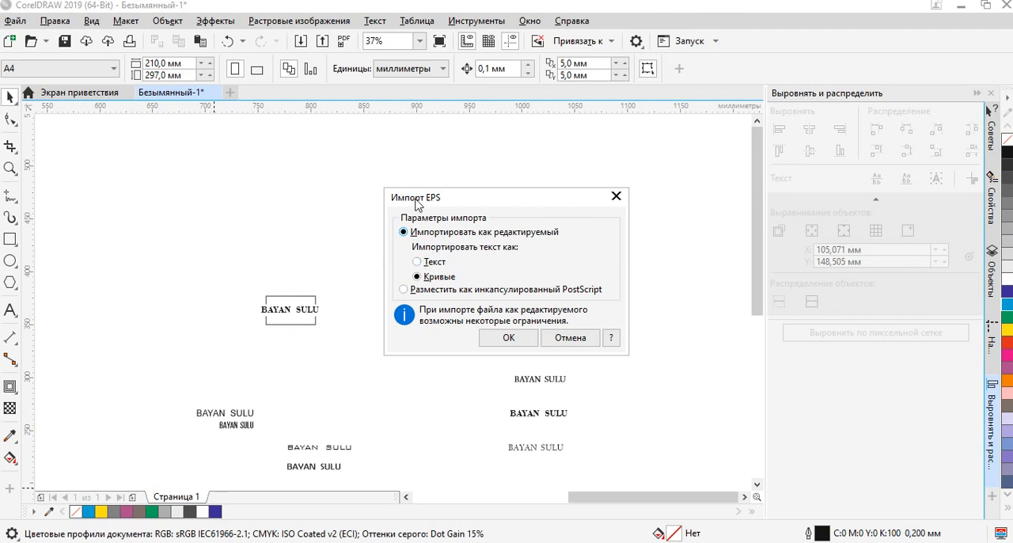
left_click(509, 338)
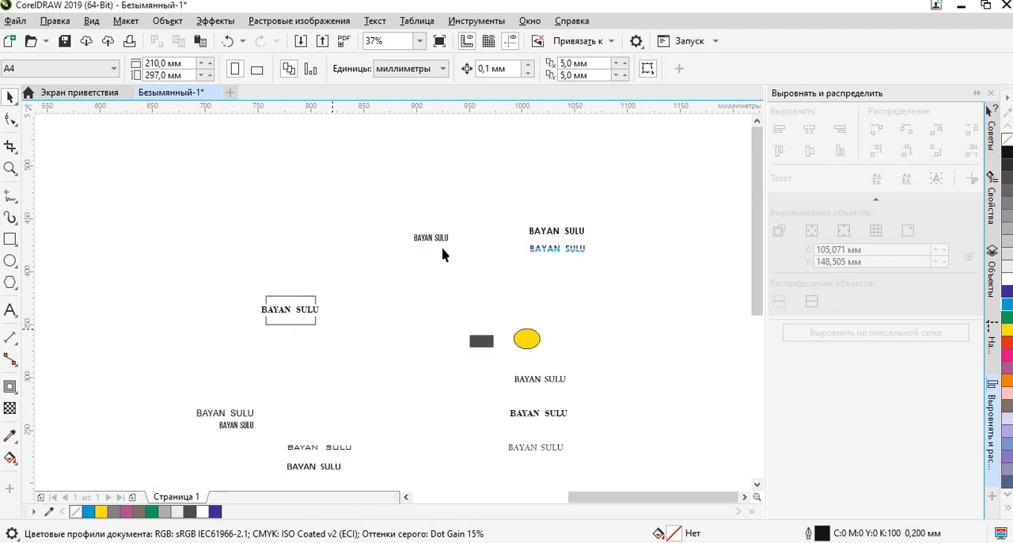
scroll(238, 279, "down", 1)
scroll(176, 243, "up", 2)
scroll(405, 320, "down", 1)
Move the imported furniture logo set to the empty area above the BAYAN SULU wordmarks.
left_click_drag(412, 308, 435, 215)
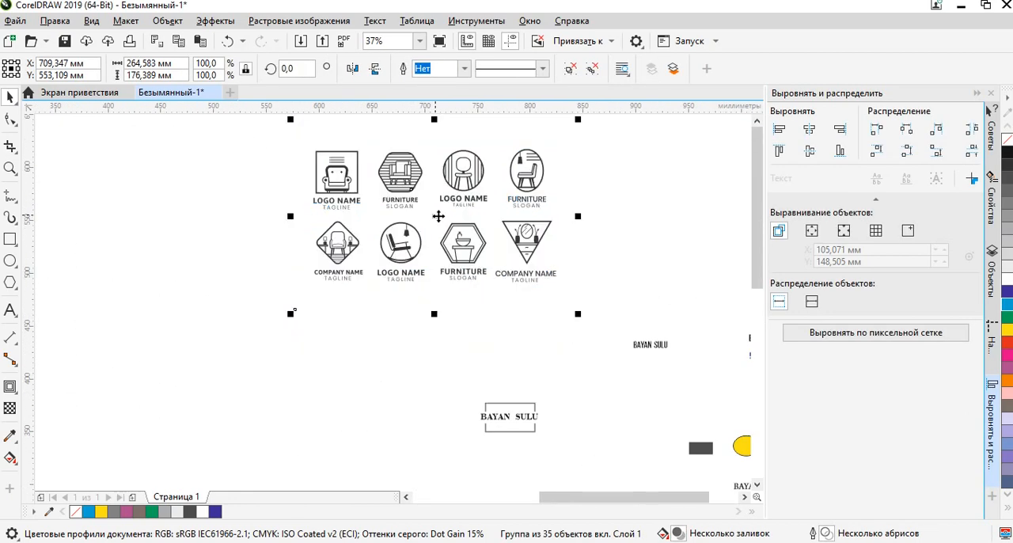
left_click(645, 229)
left_click(532, 212)
left_click_drag(539, 216, 409, 303)
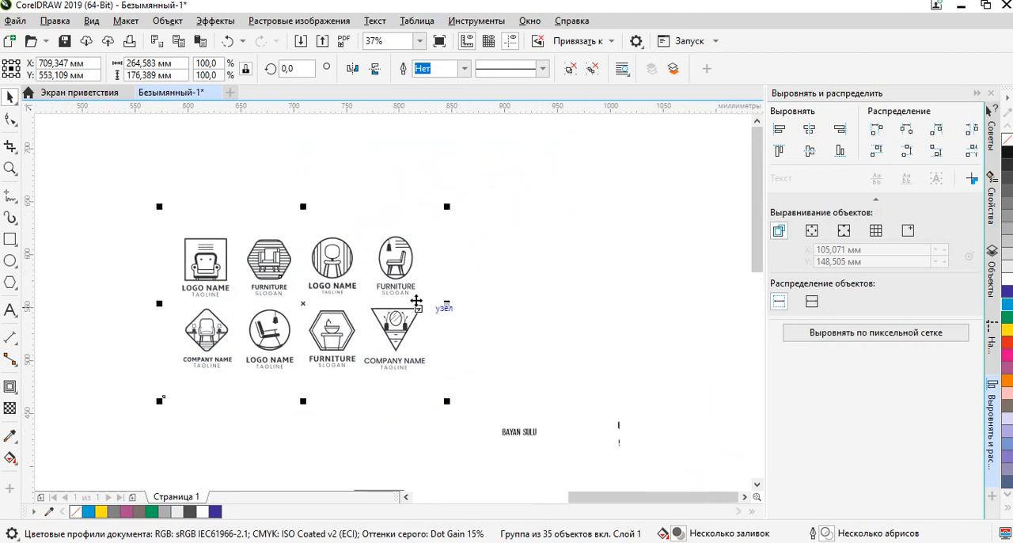
left_click_drag(404, 257, 432, 221)
left_click(503, 218)
left_click(439, 238)
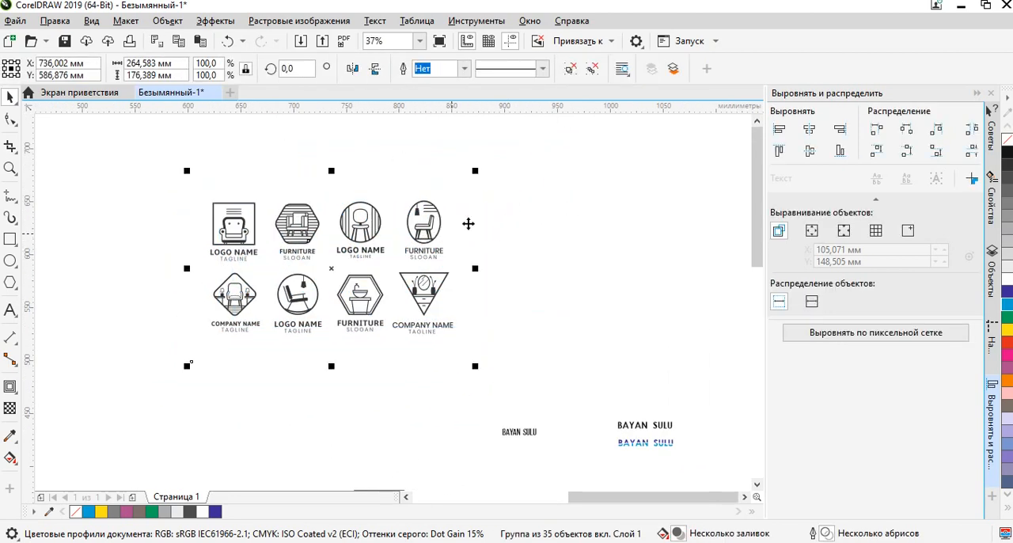
Ungroup the imported furniture logo set into separate objects.
left_click(569, 76)
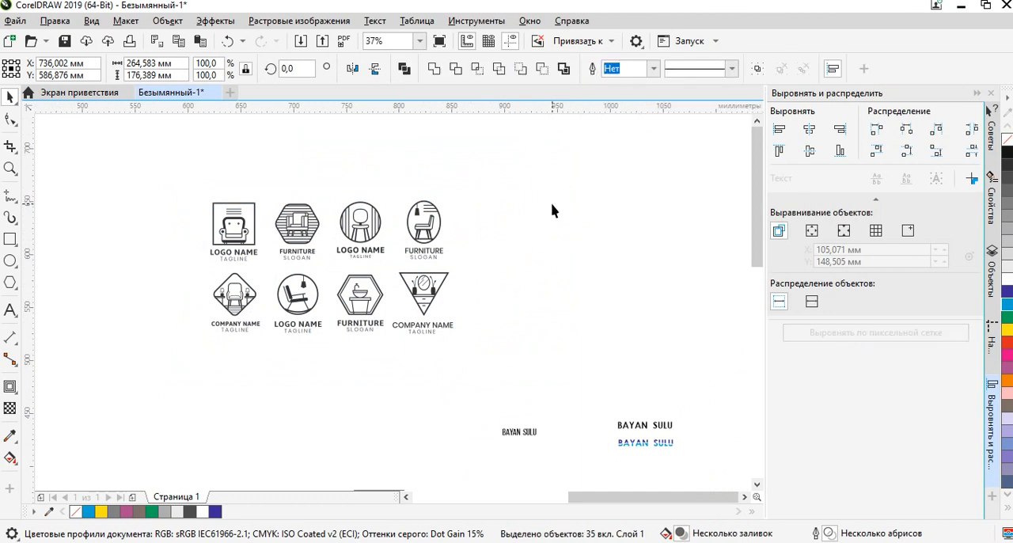
left_click(551, 209)
scroll(381, 232, "up", 1)
left_click_drag(263, 378, 453, 250)
scroll(427, 296, "down", 1)
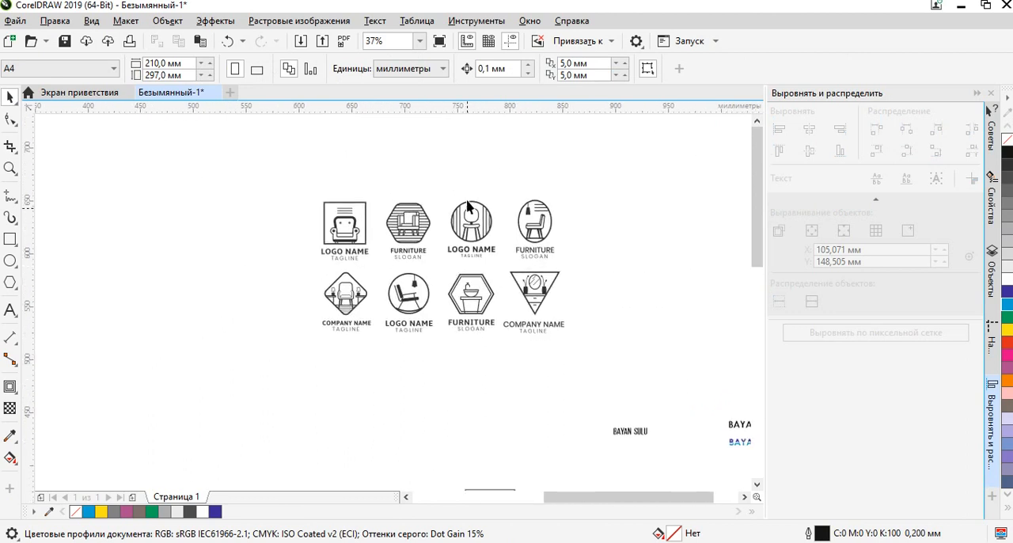
scroll(467, 186, "up", 1)
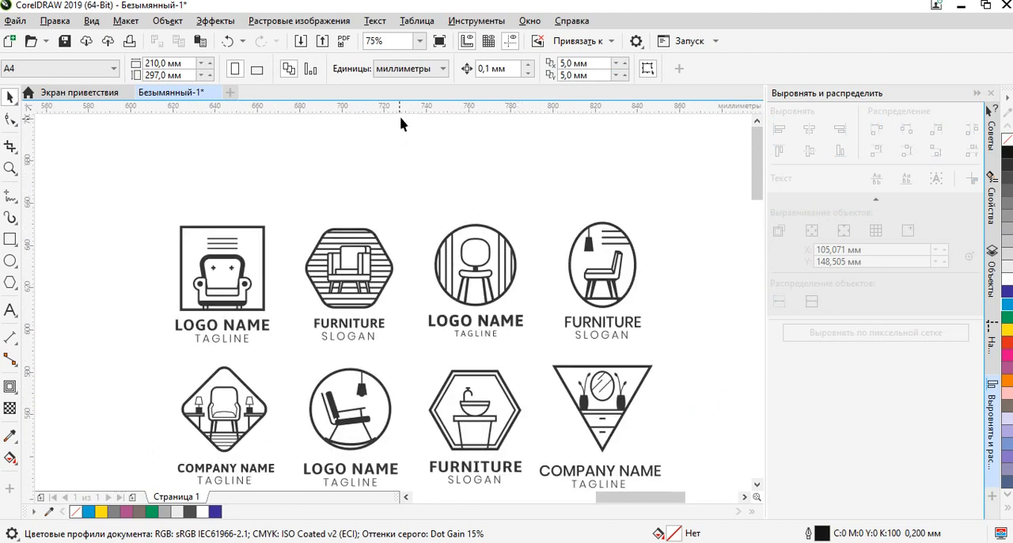
Take the circular chair logo with its captions out of the set and place it in the free area beside the wordmarks.
left_click_drag(553, 359, 554, 361)
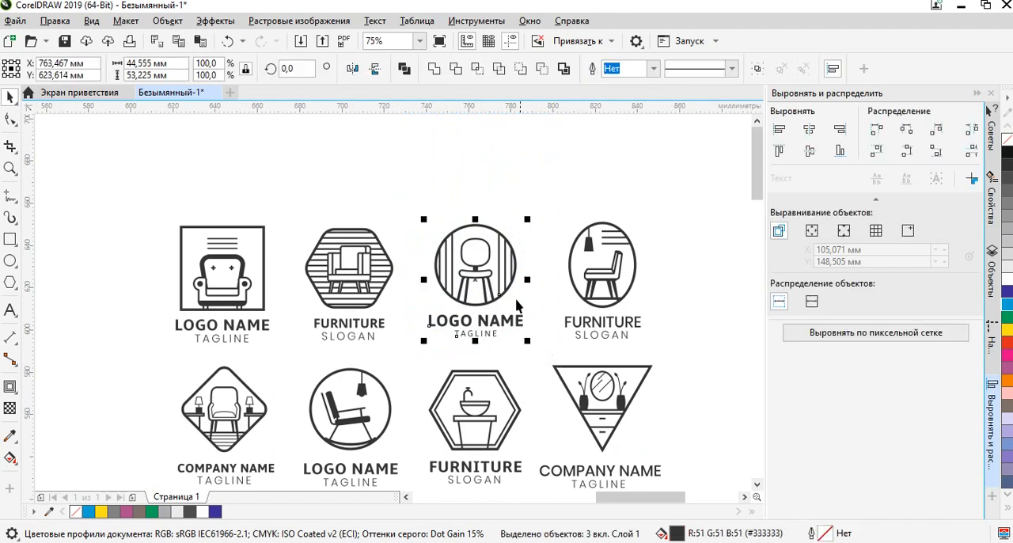
scroll(394, 277, "down", 3)
left_click_drag(393, 271, 459, 283)
scroll(501, 354, "up", 3)
scroll(502, 354, "down", 1)
left_click(536, 371)
scroll(480, 300, "up", 4)
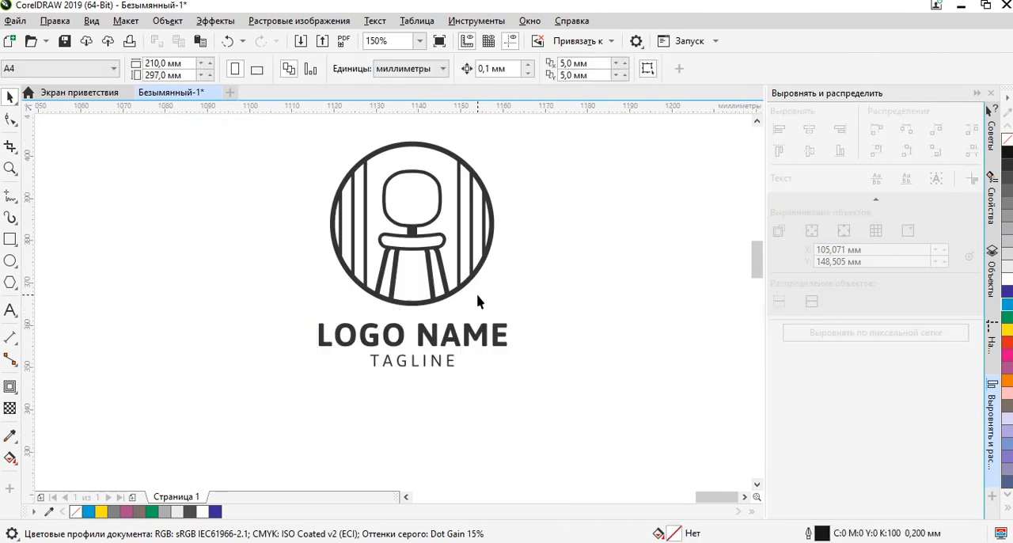
Delete the LOGO NAME and TAGLINE captions under the circular chair emblem.
left_click(467, 334)
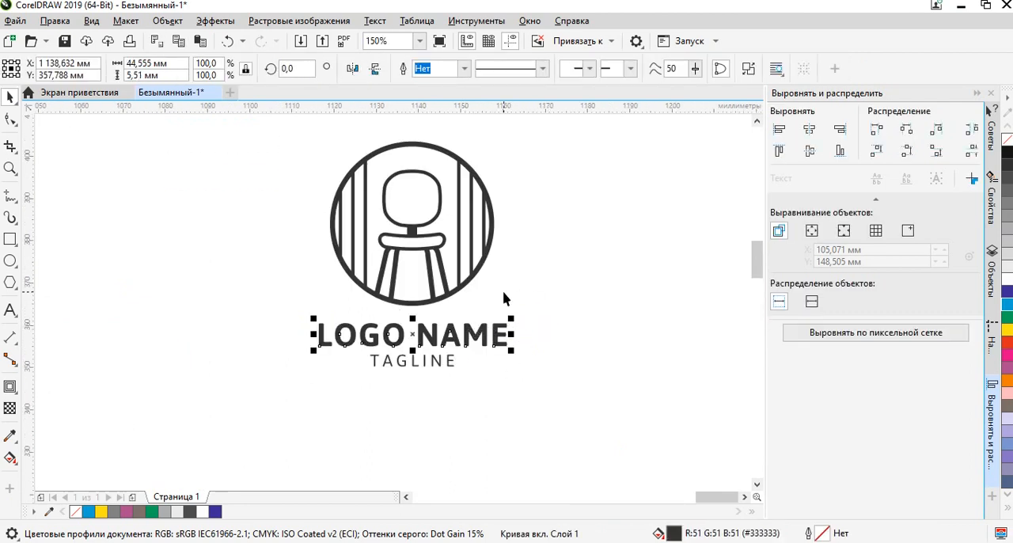
left_click_drag(563, 317, 270, 432)
key("Delete")
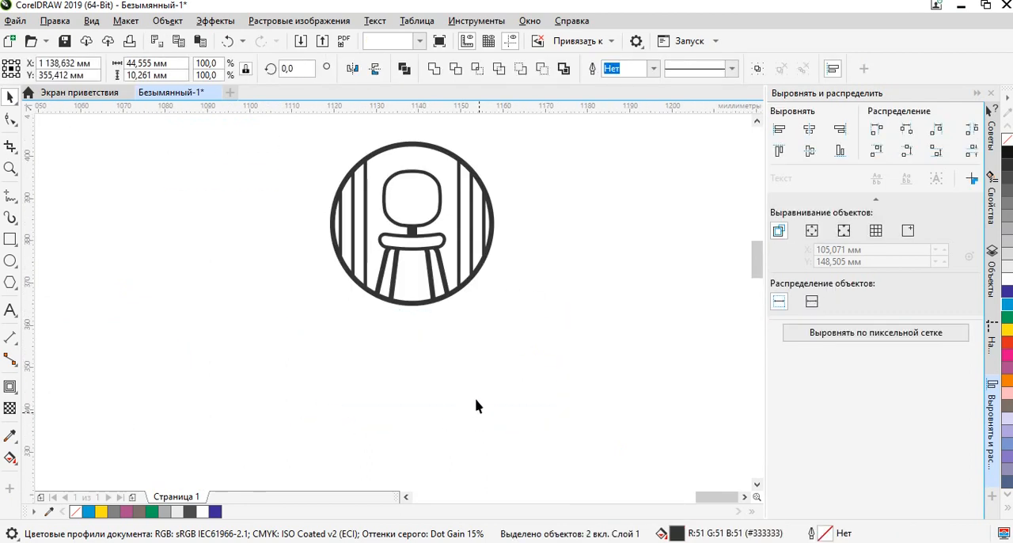
scroll(475, 387, "down", 4)
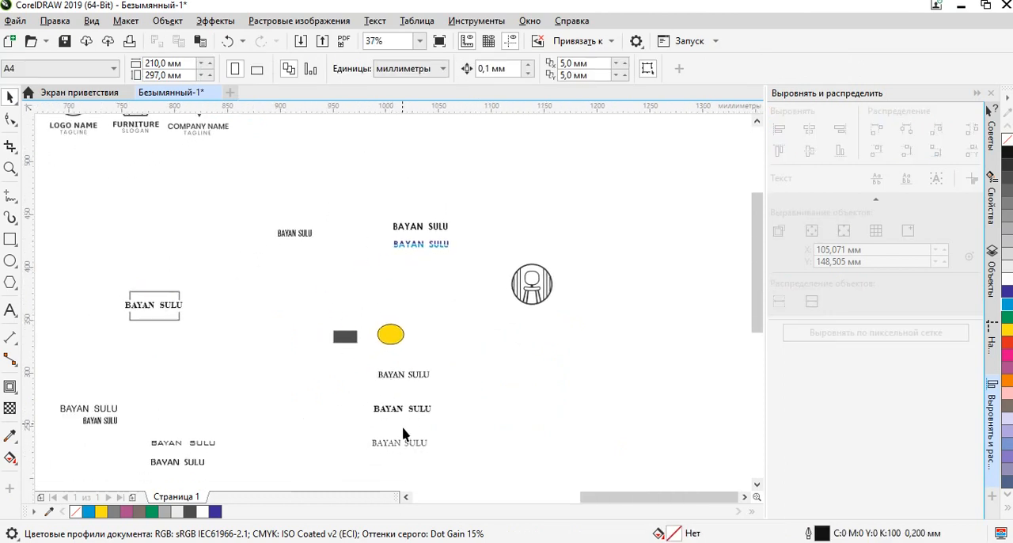
Move the Arno Pro BAYAN SULU wordmark from below the yellow ellipse to directly beneath the chair emblem.
scroll(399, 424, "up", 2)
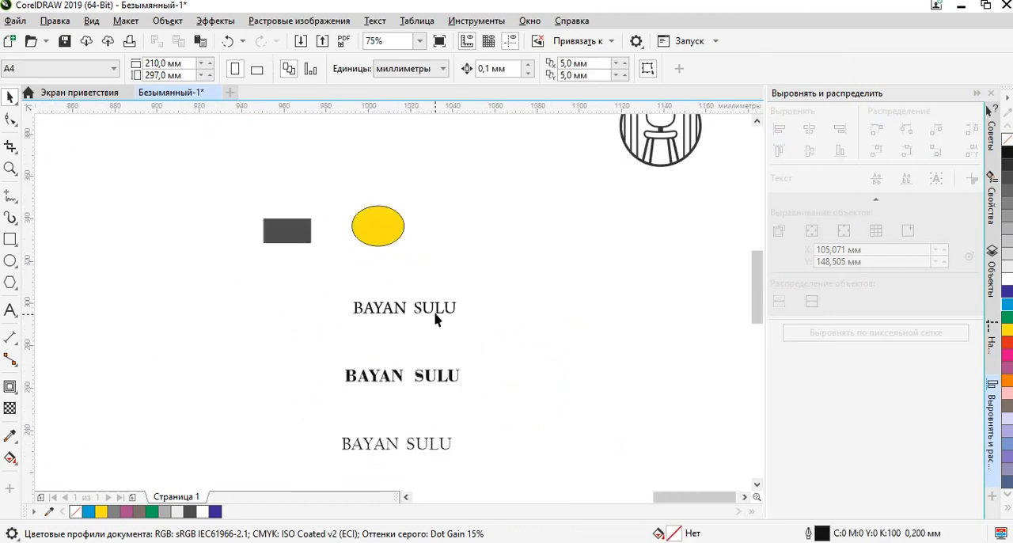
left_click(434, 314)
left_click_drag(428, 316, 545, 346)
scroll(604, 282, "up", 2)
scroll(545, 346, "down", 1)
Fill the circular chair emblem with solid black (C0 M0 Y0 K100) to match the wordmark.
left_click(639, 152)
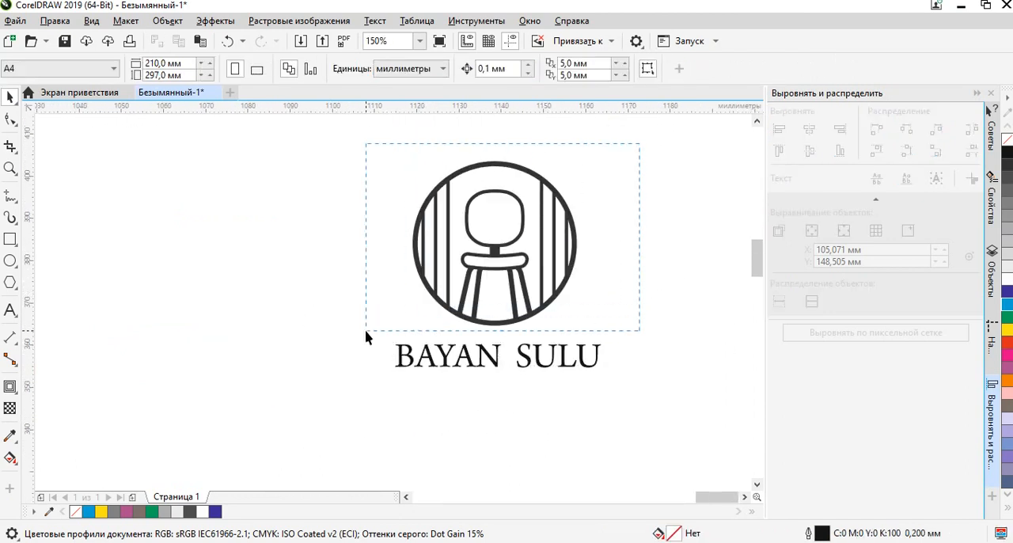
left_click_drag(367, 338, 368, 337)
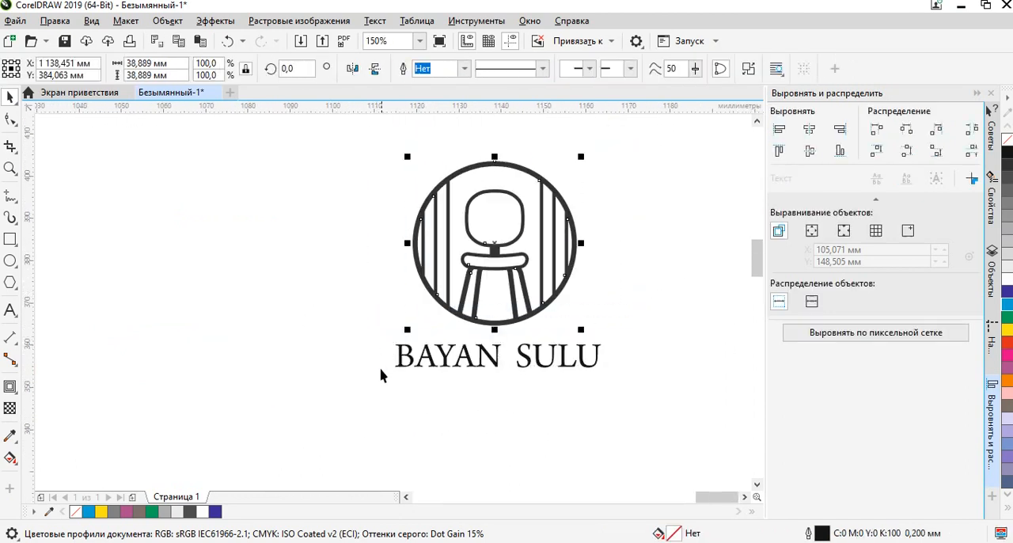
left_click(1006, 153)
left_click(650, 278)
left_click_drag(634, 323, 288, 438)
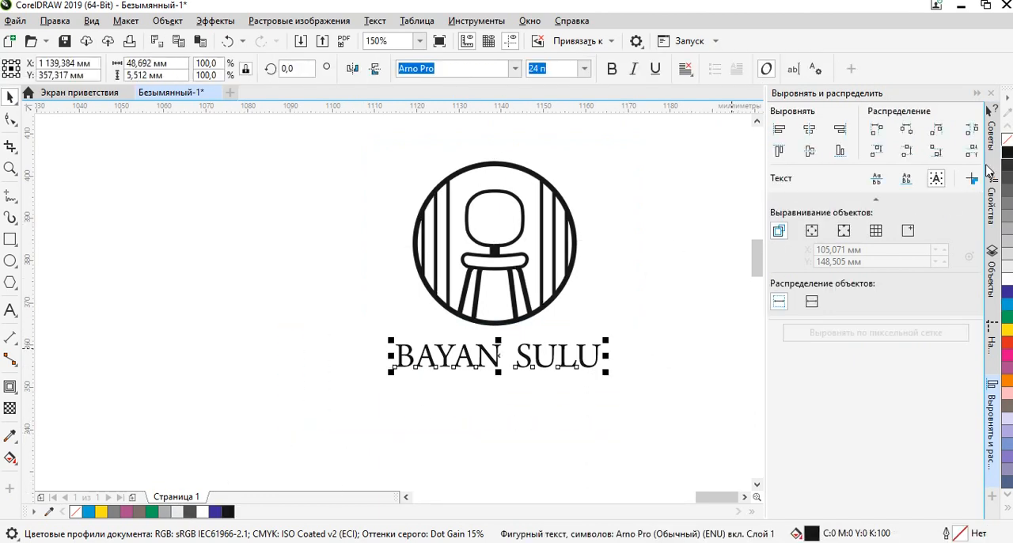
left_click(659, 356)
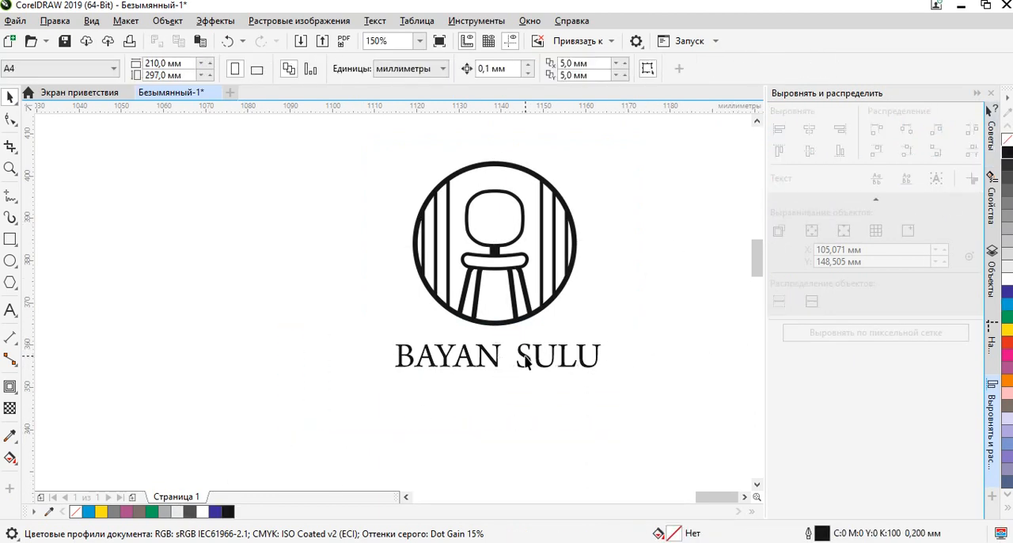
Make the BAYAN SULU text under the emblem bold, enlarge it to about 63 mm wide and reposition it beneath the emblem.
left_click(527, 361)
left_click(612, 69)
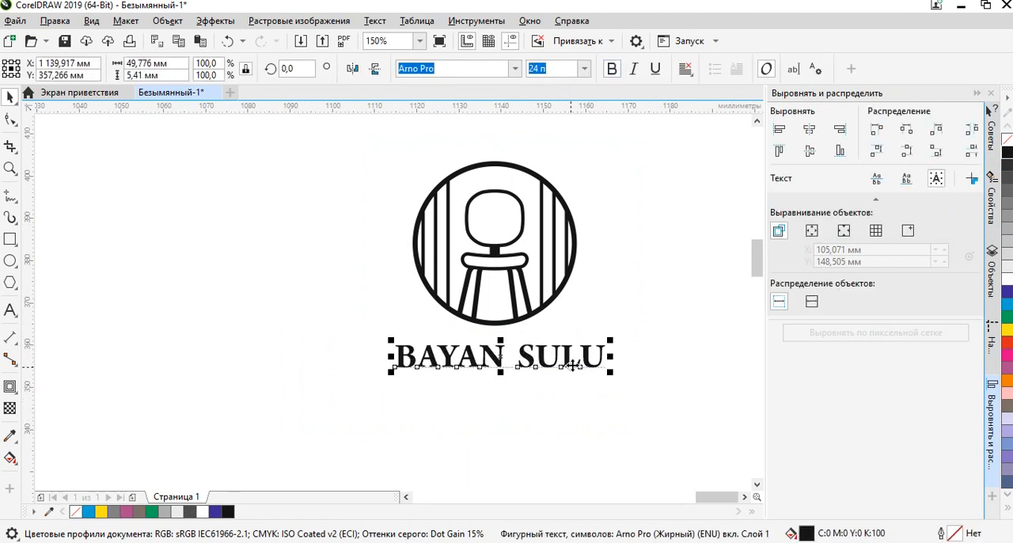
left_click(600, 410)
left_click(598, 369)
left_click_drag(612, 340, 669, 304)
left_click_drag(522, 360, 497, 369)
left_click(611, 393)
left_click_drag(655, 250, 585, 244)
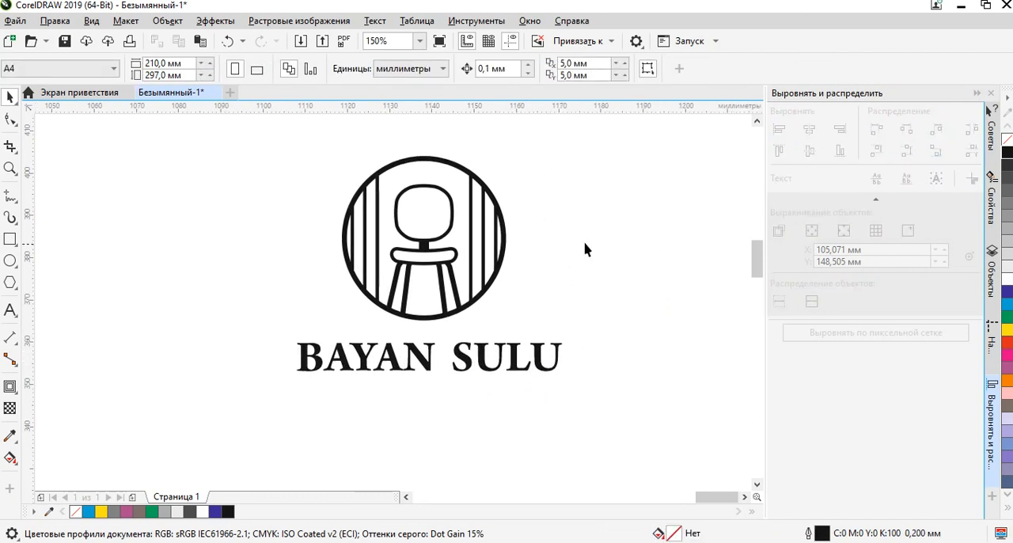
left_click_drag(308, 334, 312, 319)
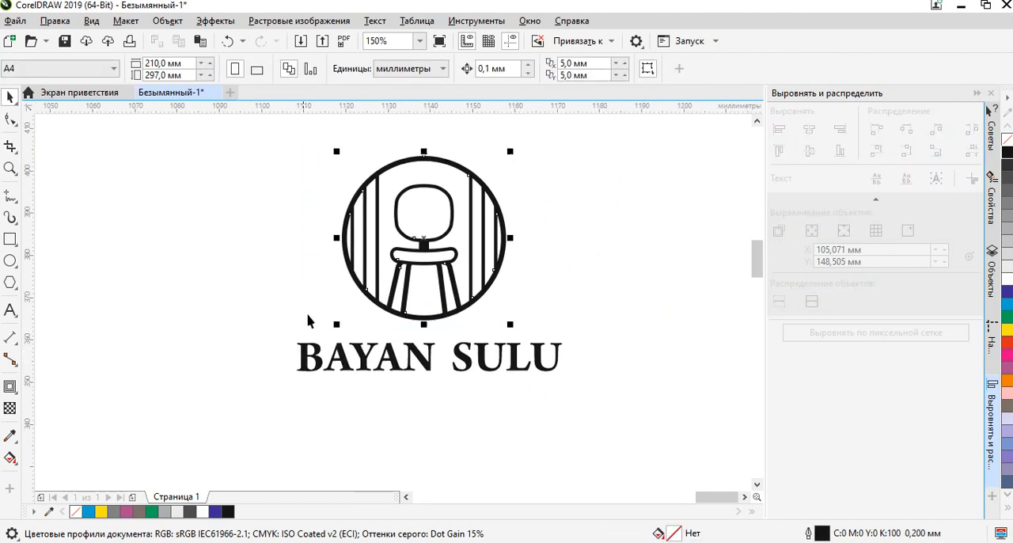
left_click(495, 219)
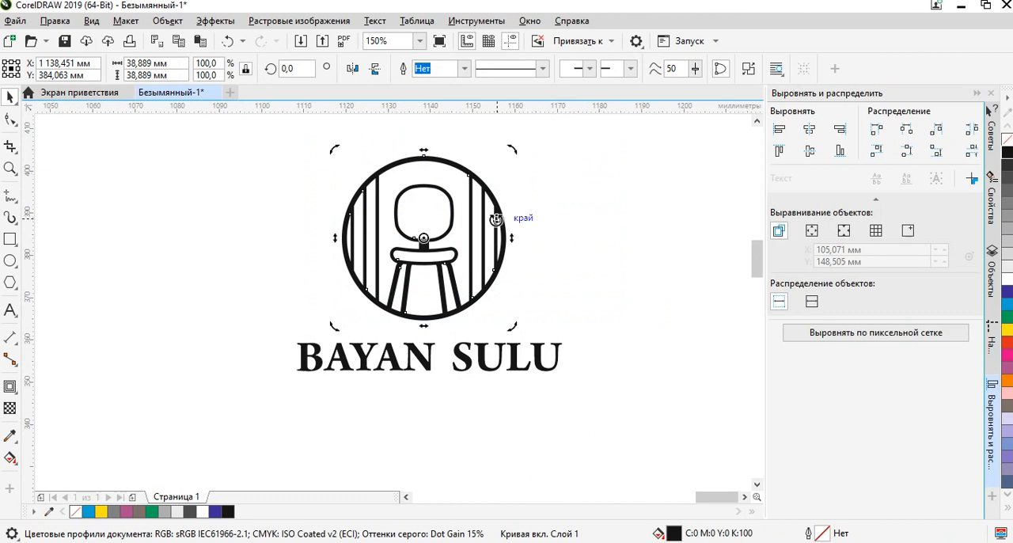
left_click(561, 206)
left_click_drag(484, 188, 567, 190)
key("ctrl+z")
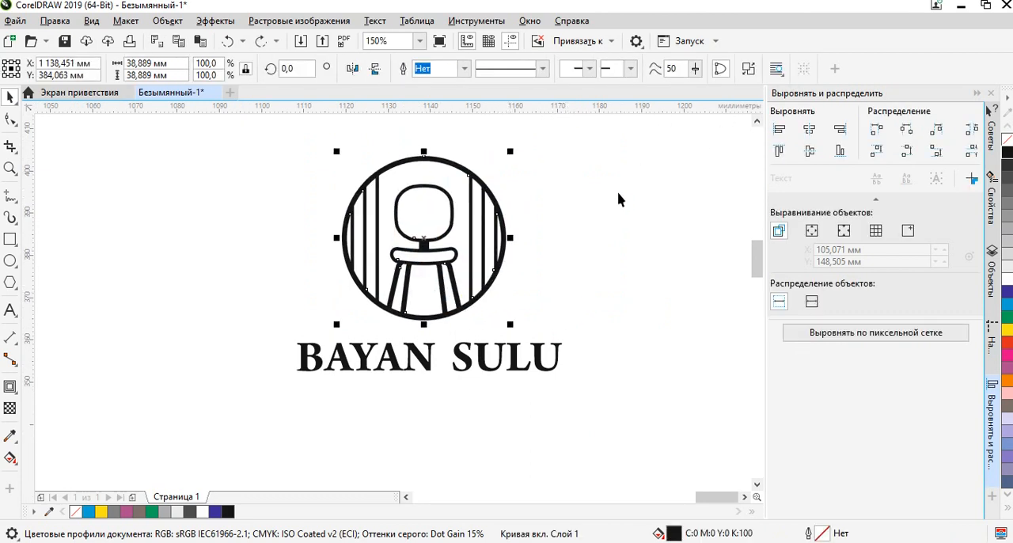
Align the chair emblem and the BAYAN SULU text on a common vertical centre line.
left_click(639, 149)
left_click_drag(205, 444, 205, 444)
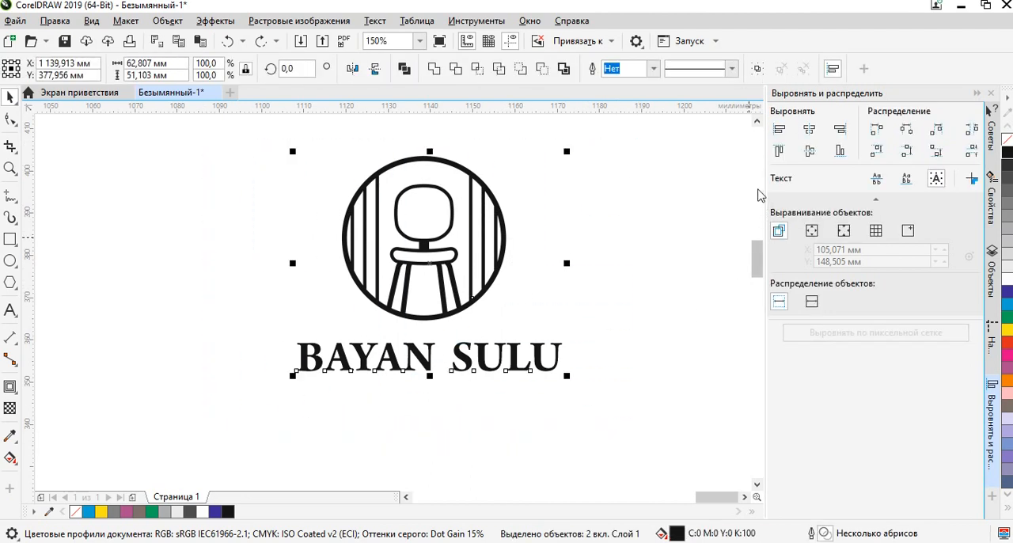
left_click(813, 131)
left_click(609, 296)
scroll(587, 351, "down", 1)
scroll(603, 309, "up", 1)
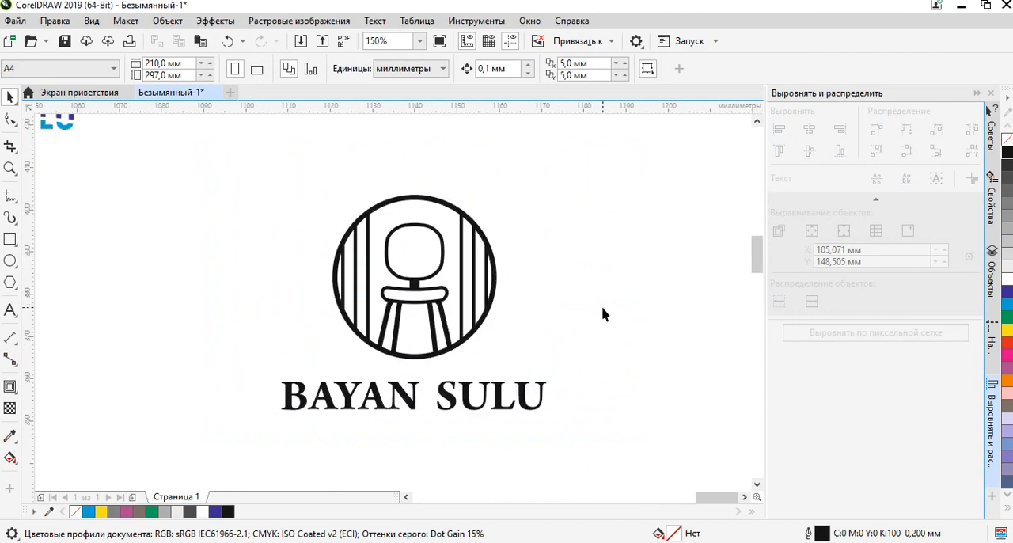
Draw a square about 93 mm on each side in the empty space beside the finished chair logo.
left_click_drag(634, 161, 205, 475)
scroll(475, 290, "down", 2)
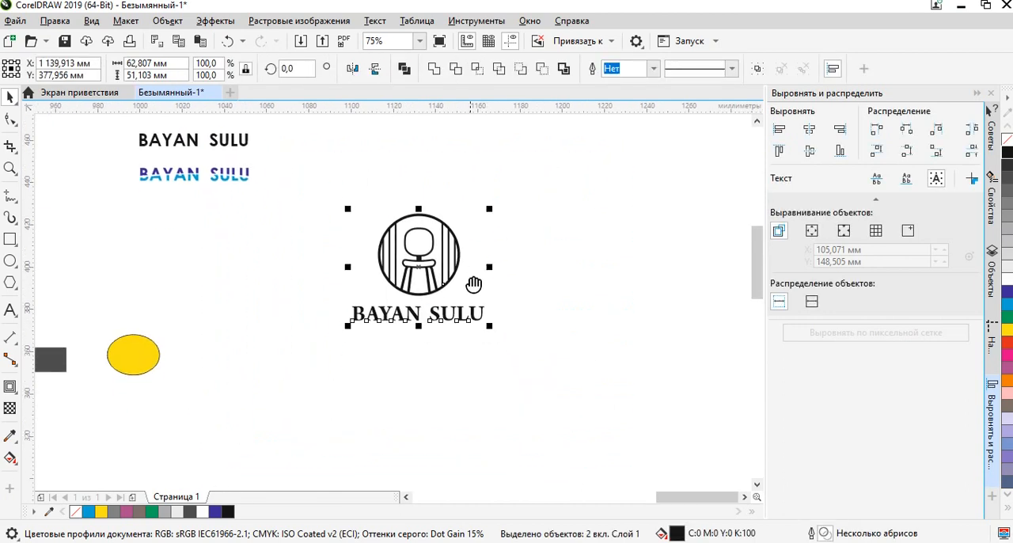
left_click_drag(455, 307, 355, 365)
left_click(491, 260)
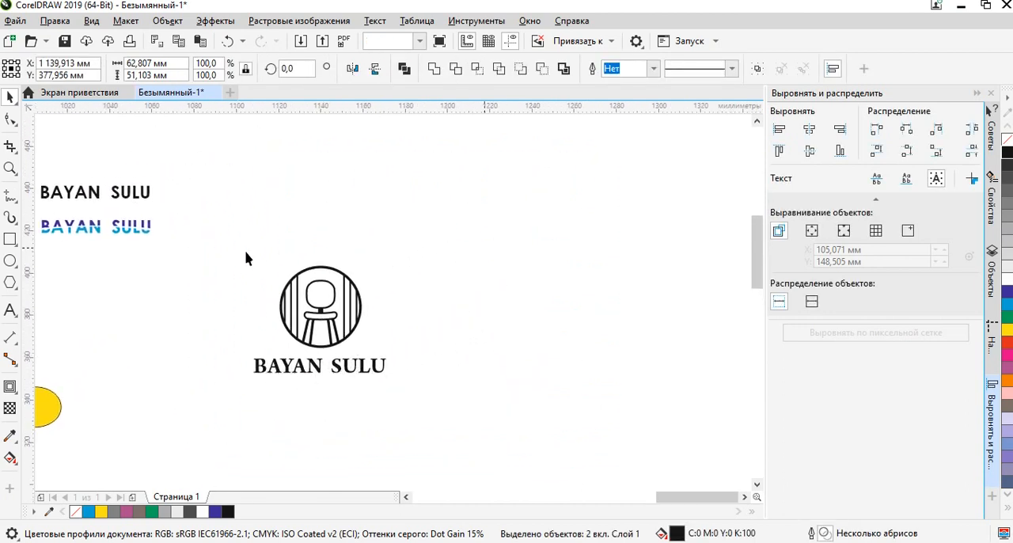
left_click(11, 240)
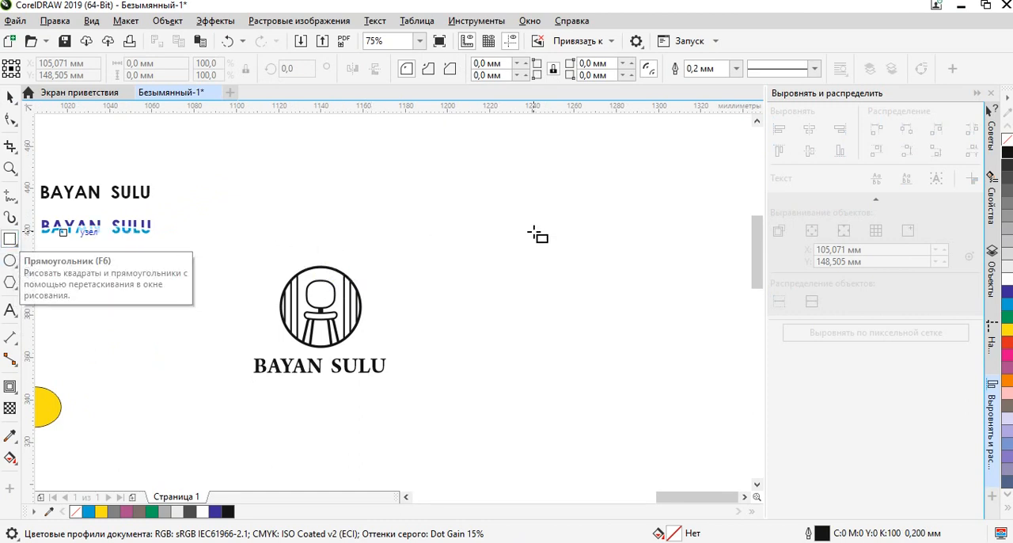
left_click_drag(481, 181, 678, 377)
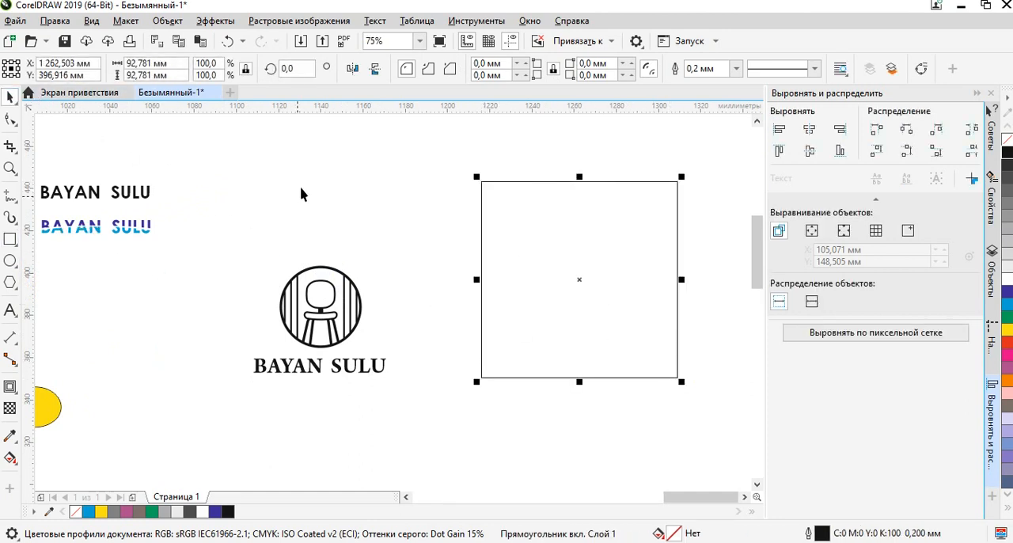
left_click(384, 468)
Switch to the browser and examine the Pinterest results for furniture logo design for further logo ideas.
key("alt+Tab")
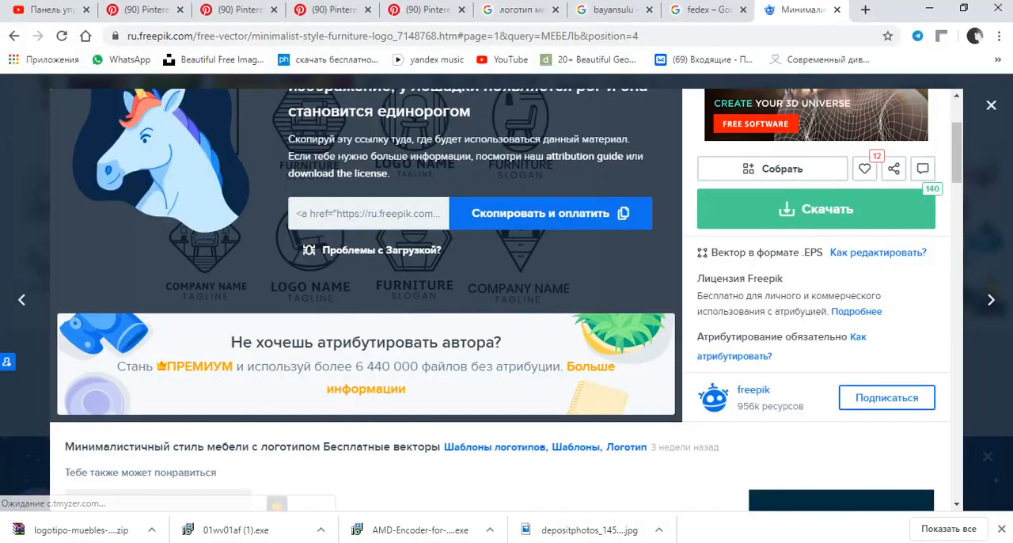
left_click(414, 12)
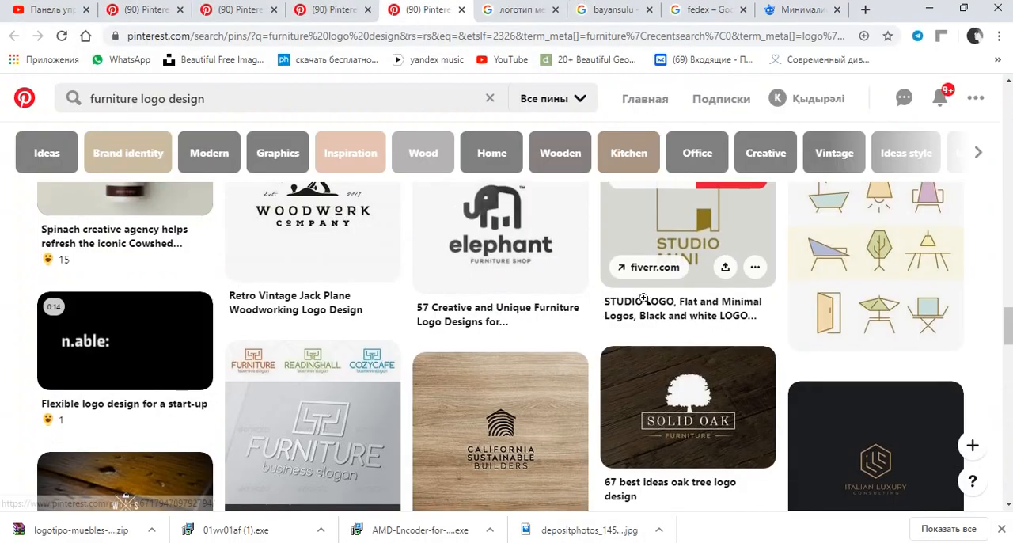
scroll(633, 237, "down", 2)
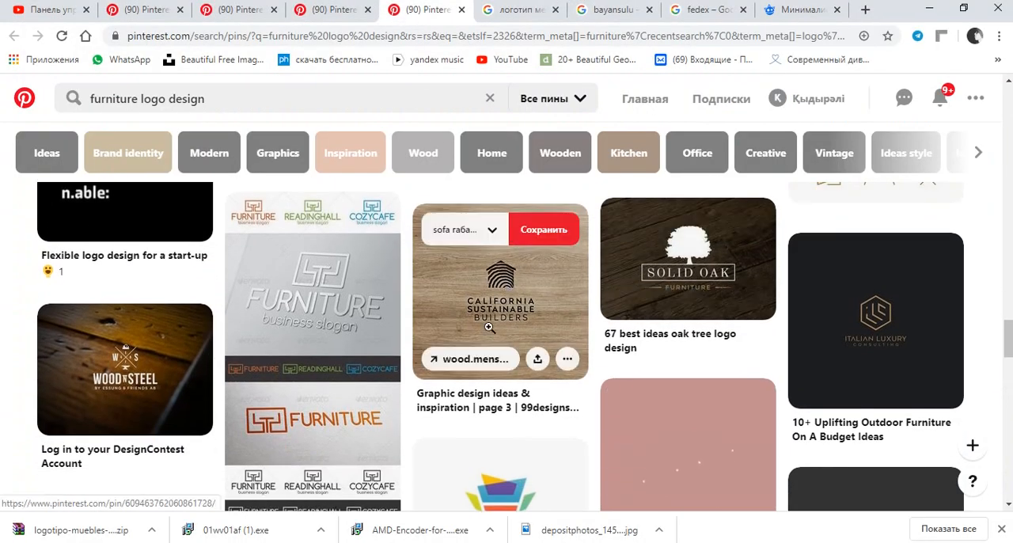
scroll(517, 270, "down", 1)
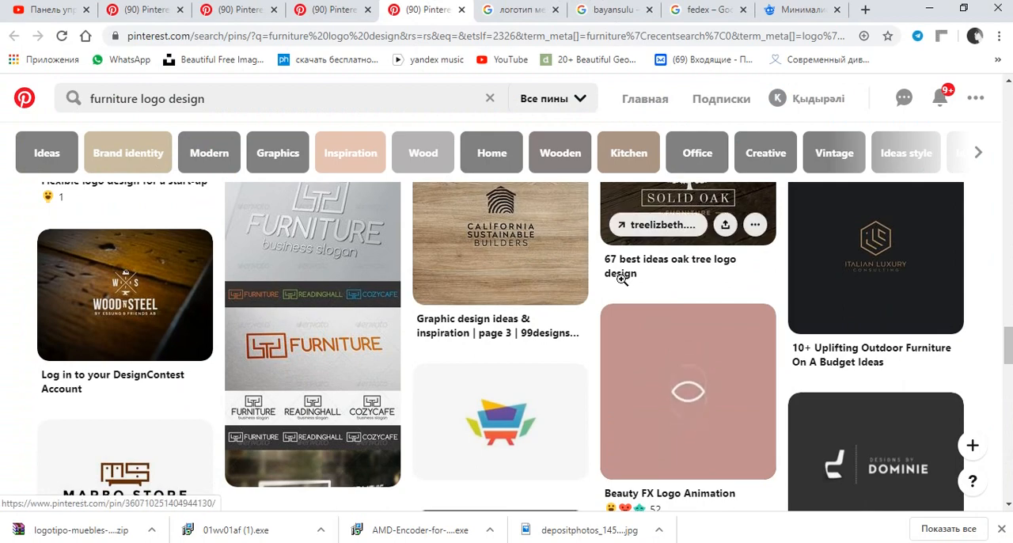
scroll(753, 282, "down", 3)
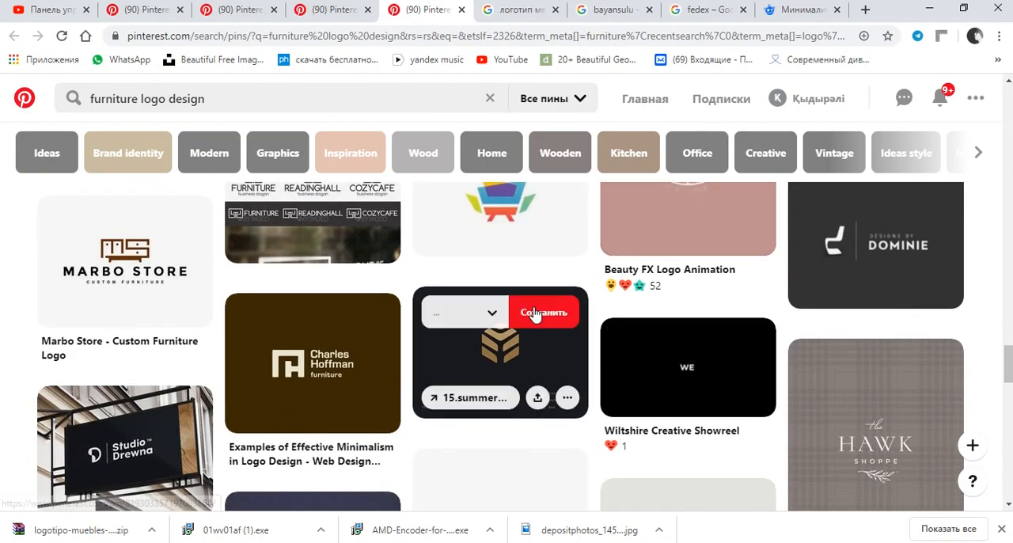
scroll(676, 370, "down", 3)
scroll(562, 376, "down", 3)
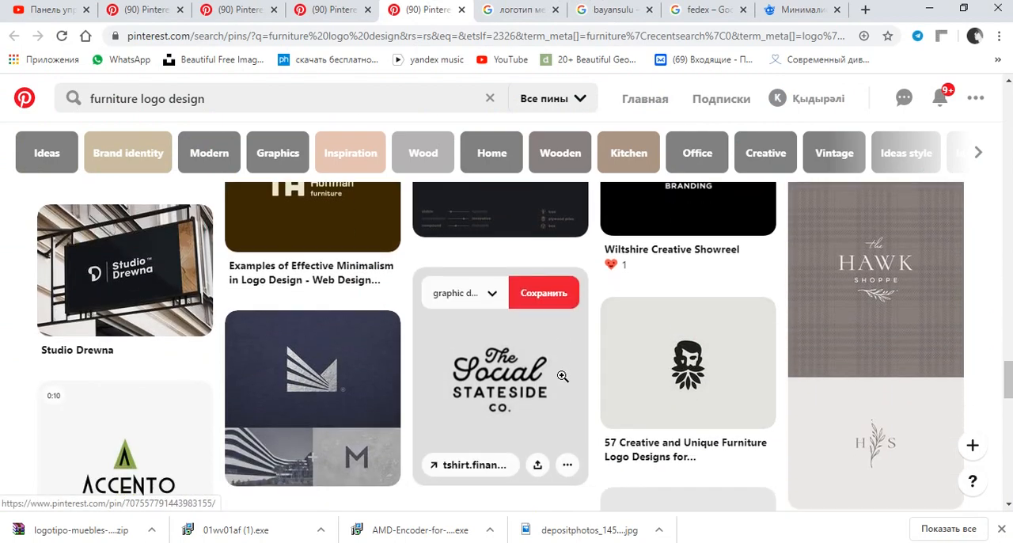
scroll(562, 375, "up", 3)
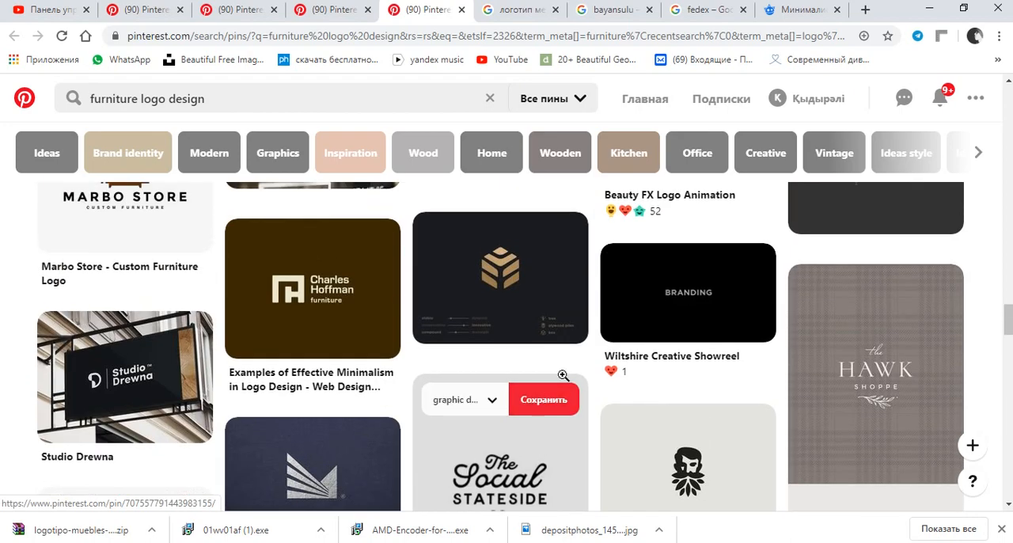
scroll(725, 375, "down", 3)
scroll(725, 375, "down", 4)
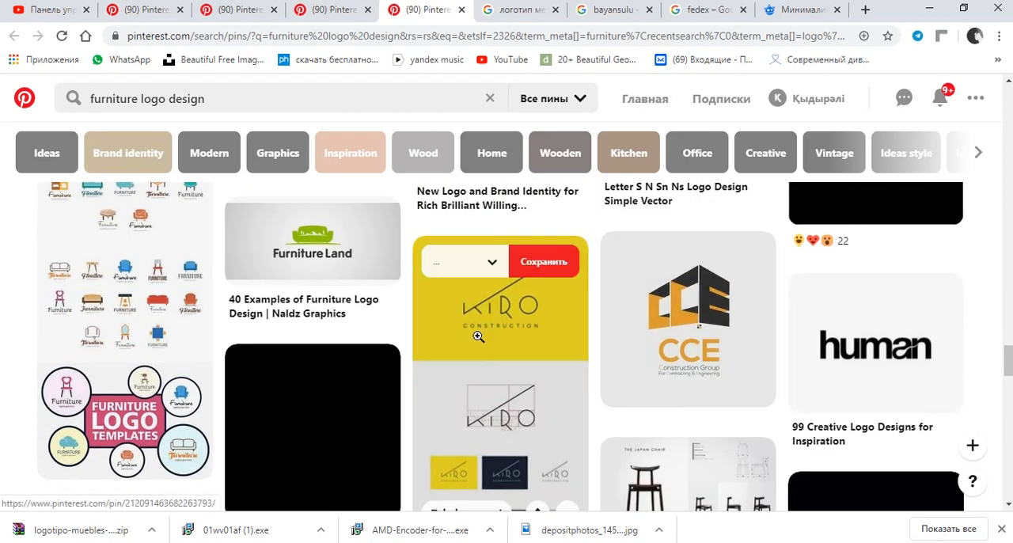
Replace the Google Images query bayansulu with МЕБЕЛЬ РОСКОШНЫЙ and run the search.
left_click(610, 10)
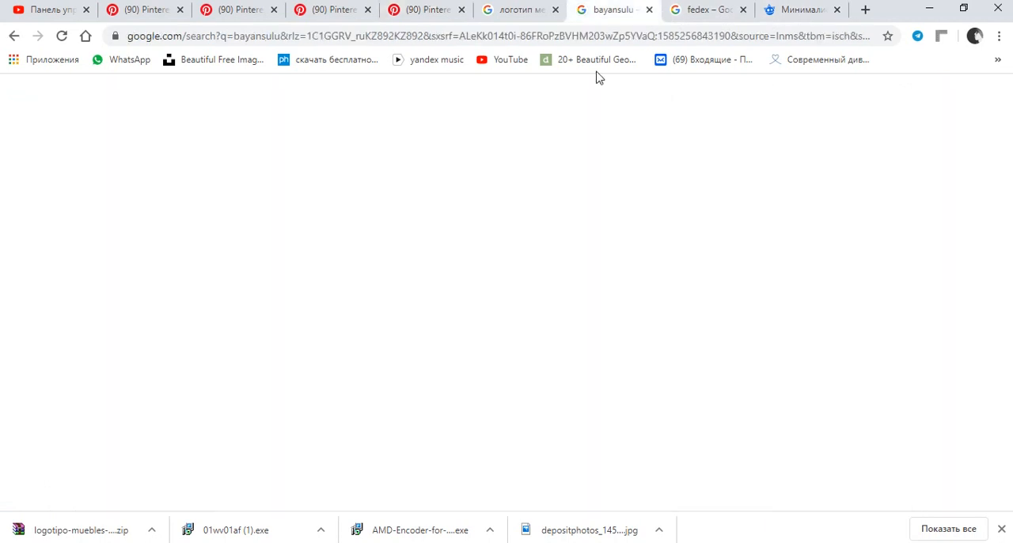
left_click_drag(344, 107, 81, 107)
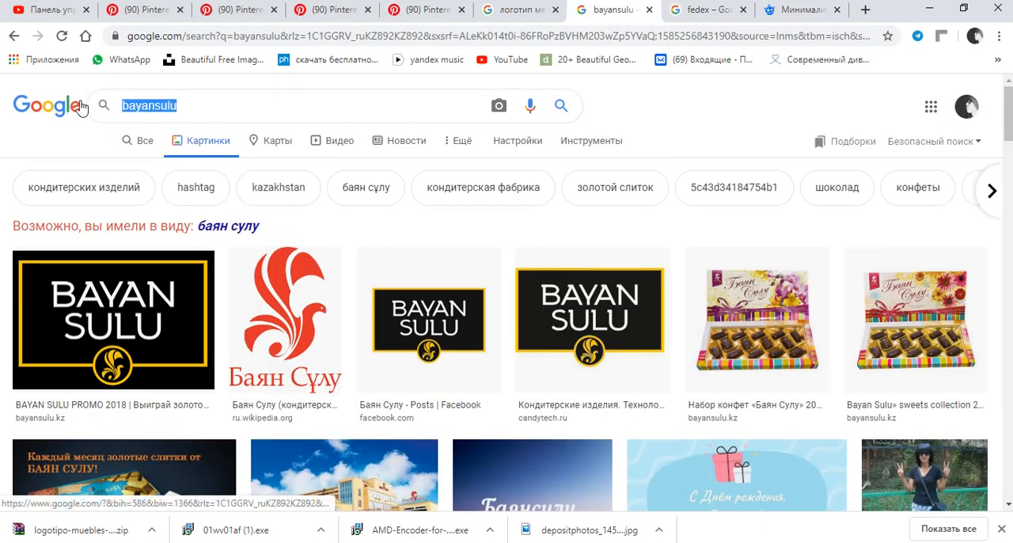
key("BackSpace")
type("А")
key("BackSpace")
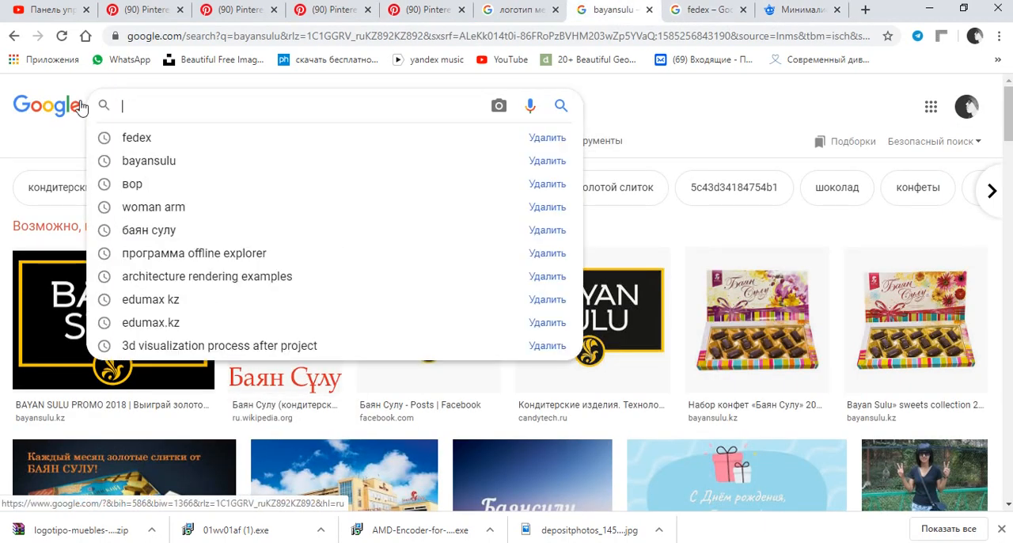
type("МЕБЕЛ")
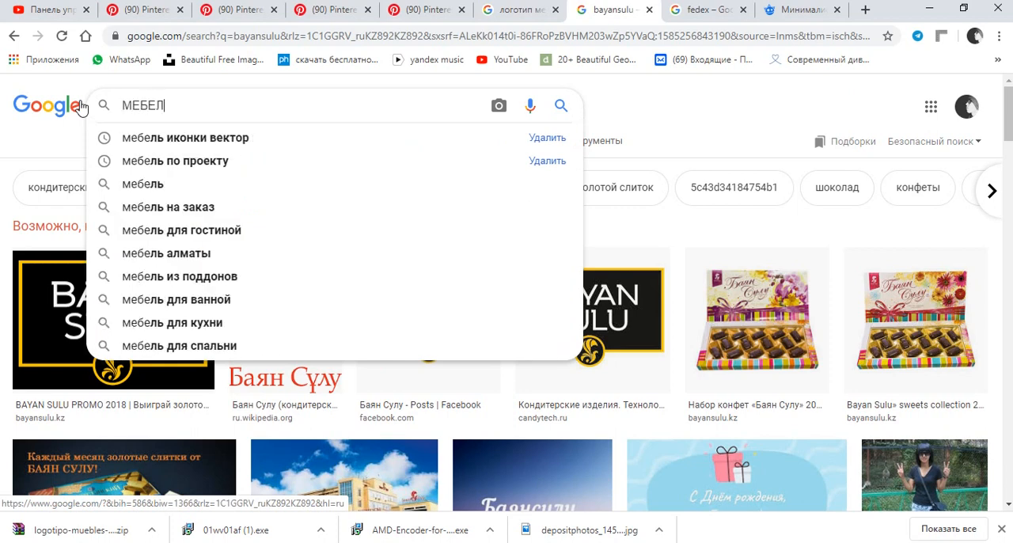
type("Ь РОСКОШН")
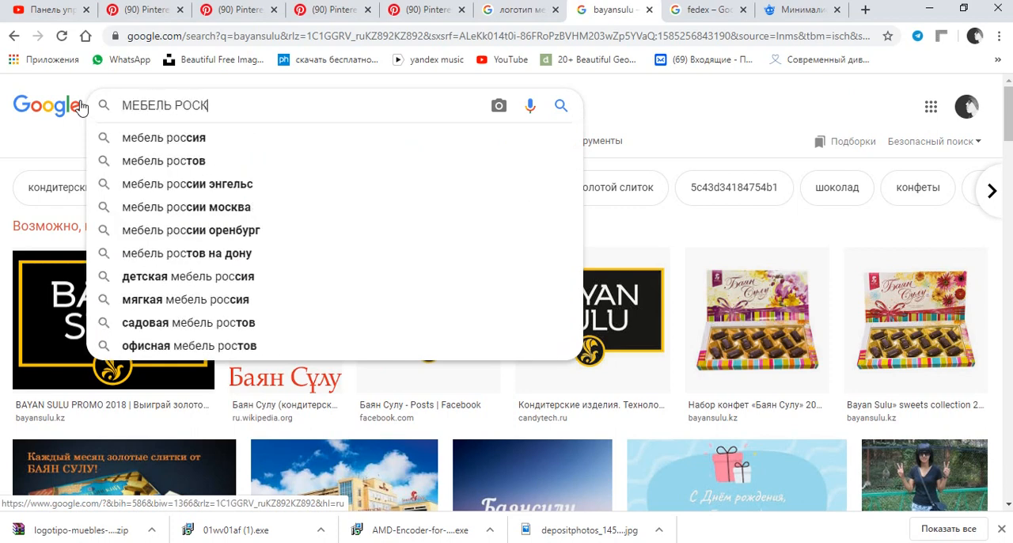
type("ЫЙ")
key("Return")
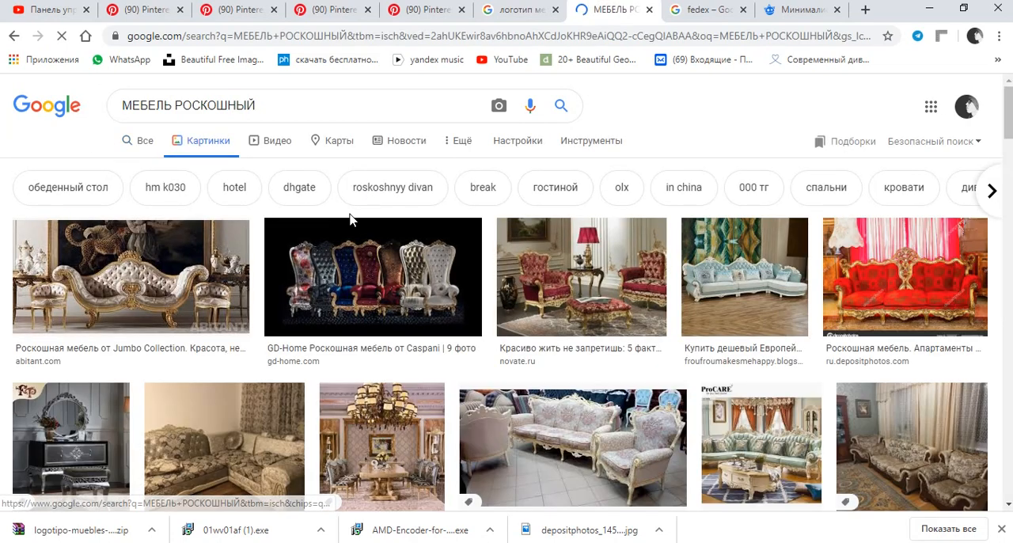
Save the abitant.com picture of the white and gold sofa as 5770_content.jpg.
scroll(108, 252, "down", 3)
scroll(238, 317, "up", 3)
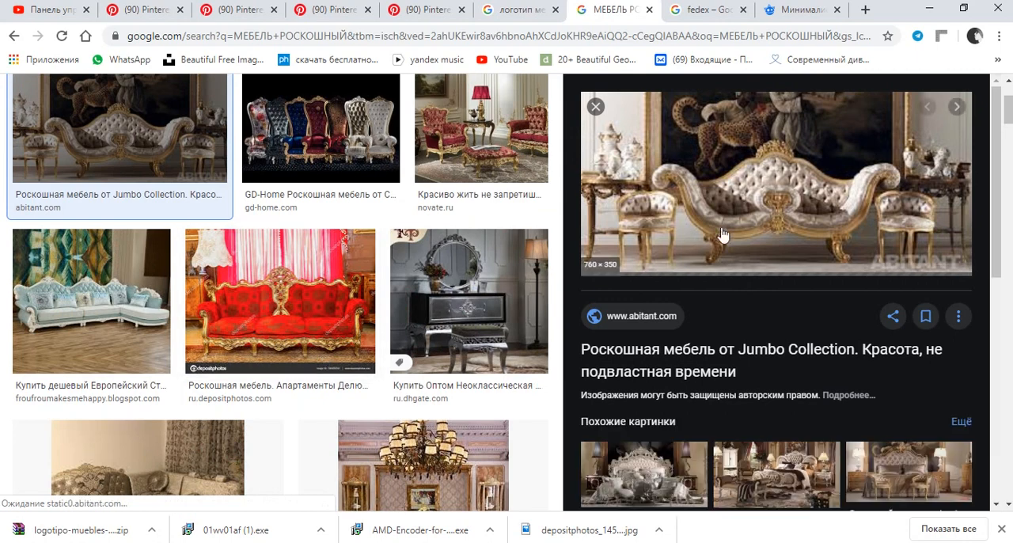
right_click(760, 170)
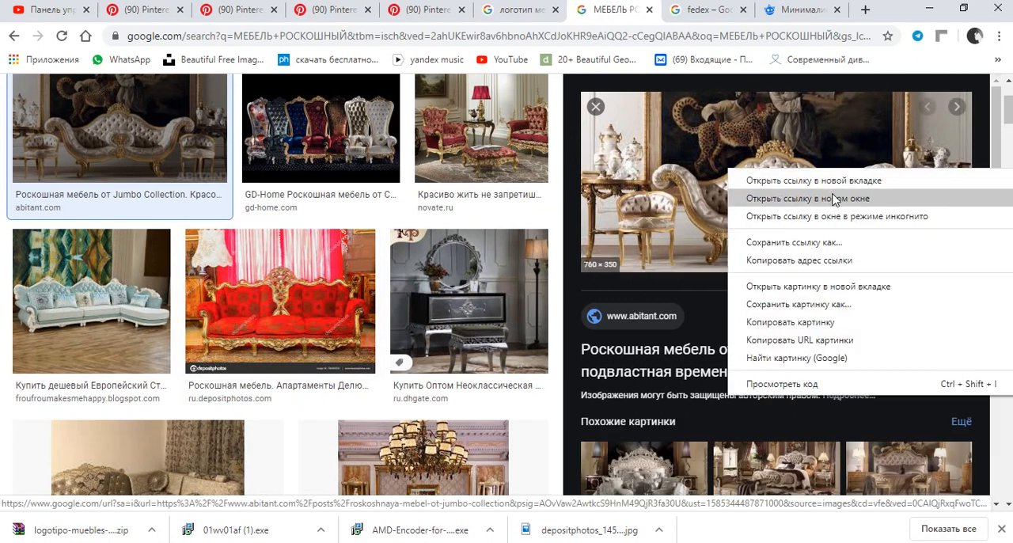
left_click(782, 307)
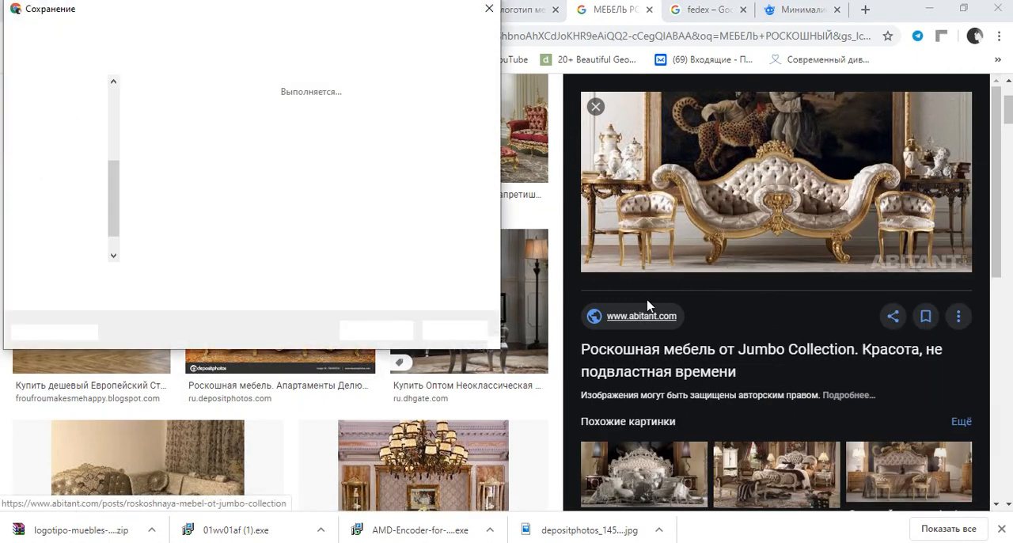
left_click(405, 331)
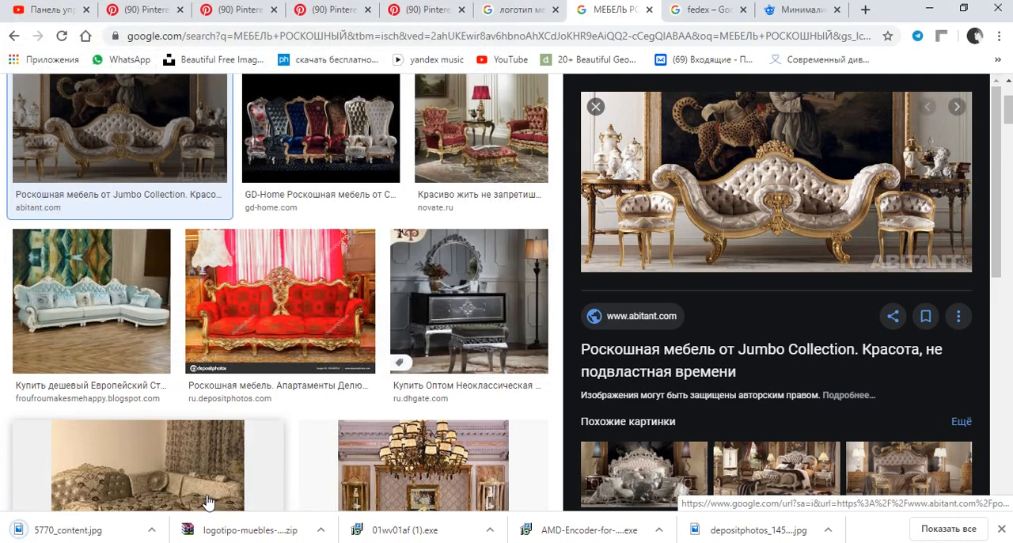
Find 5770_content.jpg in its download folder and import it into the CorelDRAW document beside the empty square.
left_click(151, 530)
left_click(198, 481)
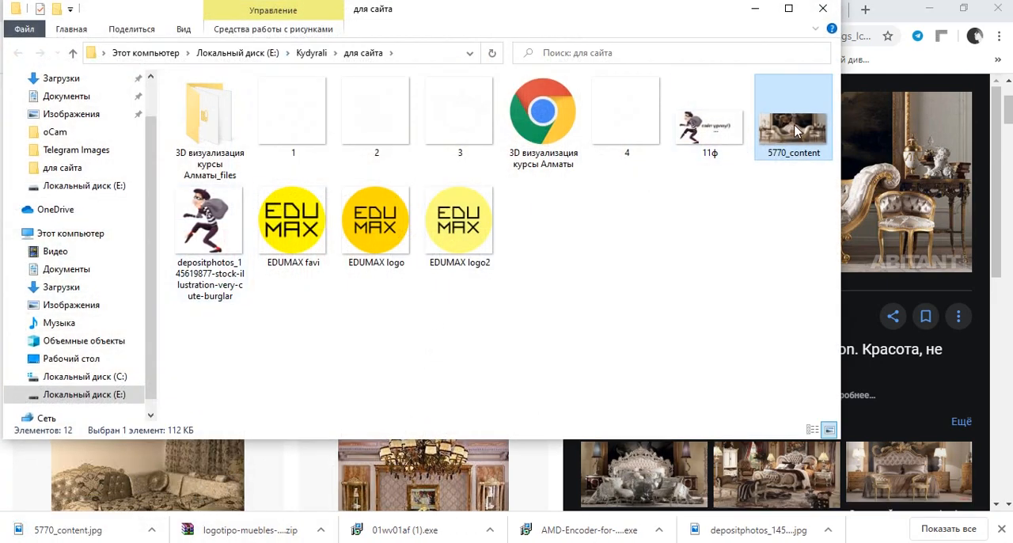
left_click_drag(796, 130, 417, 296)
scroll(428, 313, "down", 2)
left_click_drag(453, 333, 445, 313)
scroll(487, 311, "up", 1)
left_click_drag(504, 297, 472, 332)
Place the sofa photo inside the empty square as a PowerClip.
right_click(441, 330)
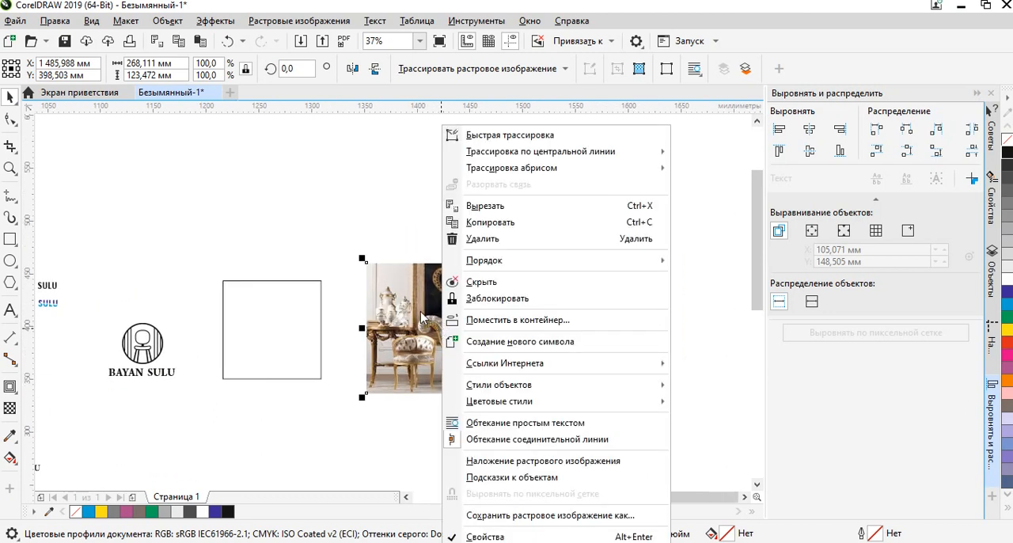
left_click(489, 321)
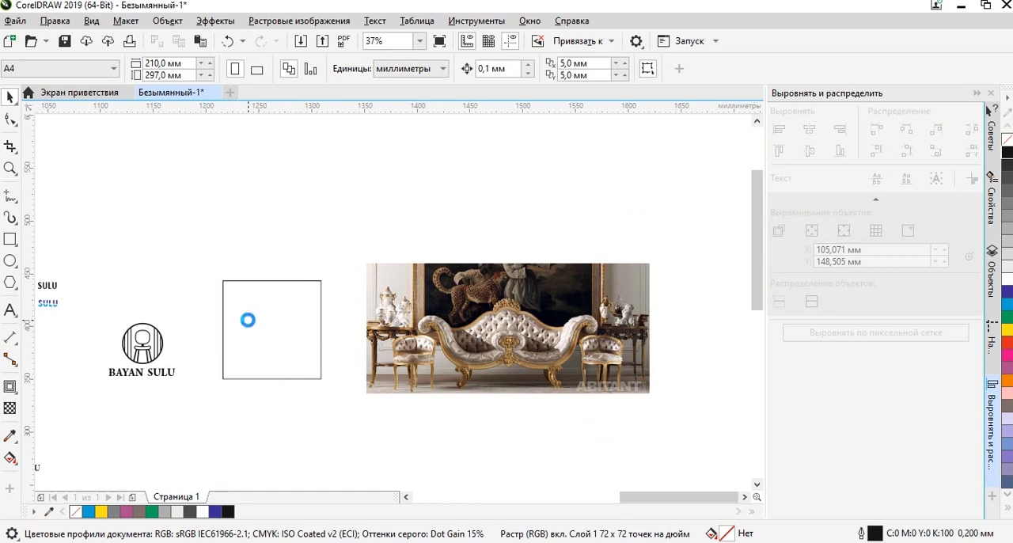
scroll(234, 321, "up", 1)
left_click(459, 304)
left_click(364, 298)
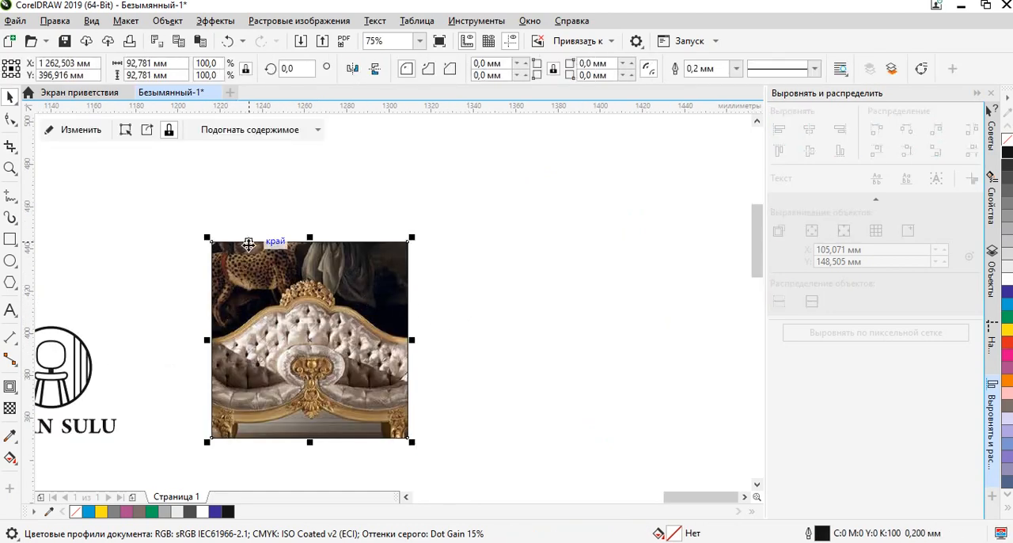
Remove the outline from the square that holds the sofa photo.
scroll(248, 244, "up", 2)
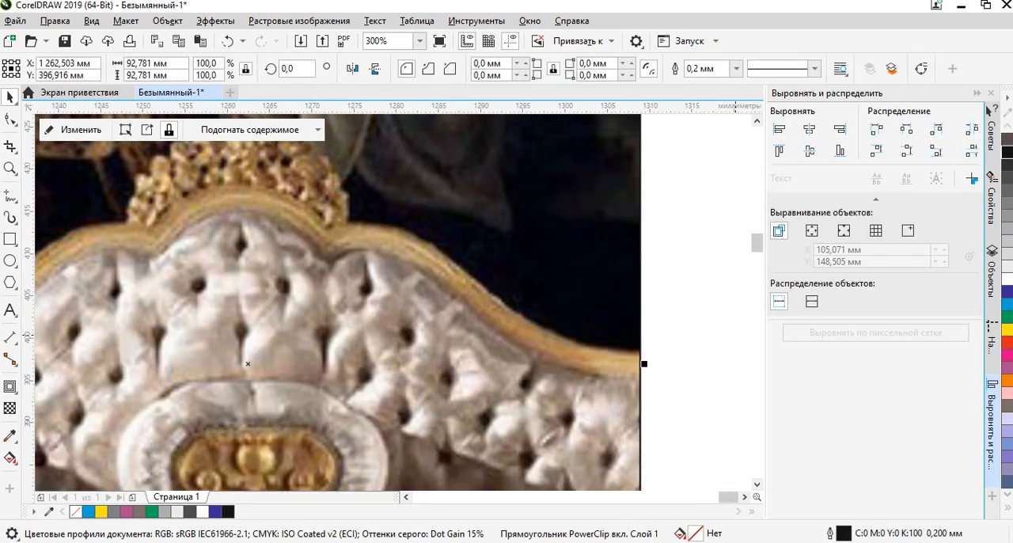
left_click(686, 255)
scroll(609, 287, "down", 2)
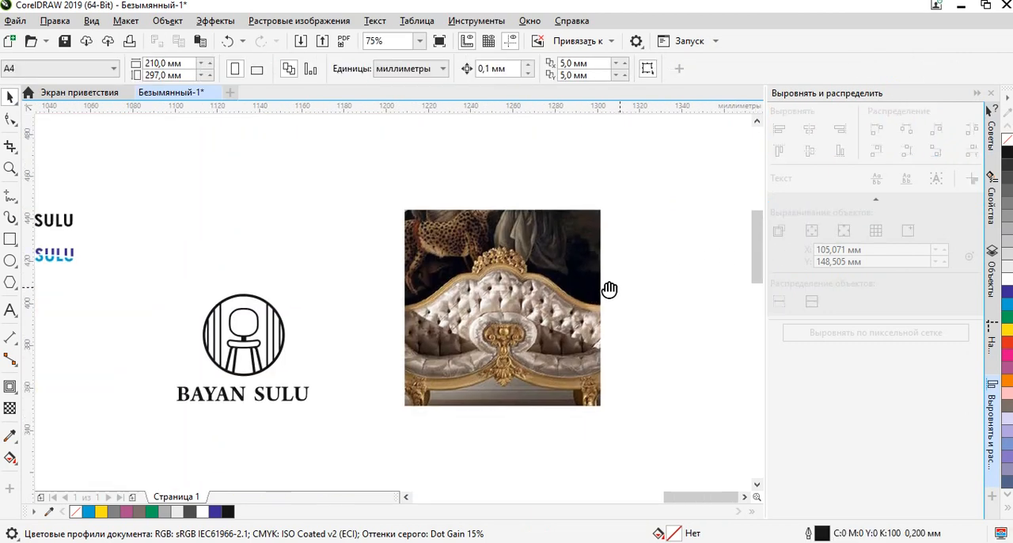
left_click(443, 283)
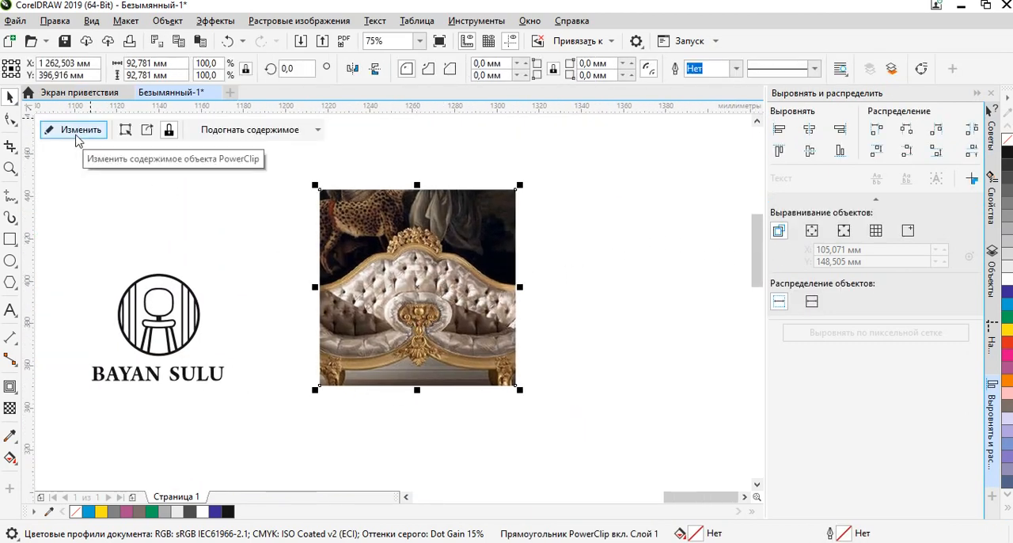
Open the PowerClip contents for editing, scale the sofa photo to about 253 mm wide and shift it within the square frame.
left_click(371, 259)
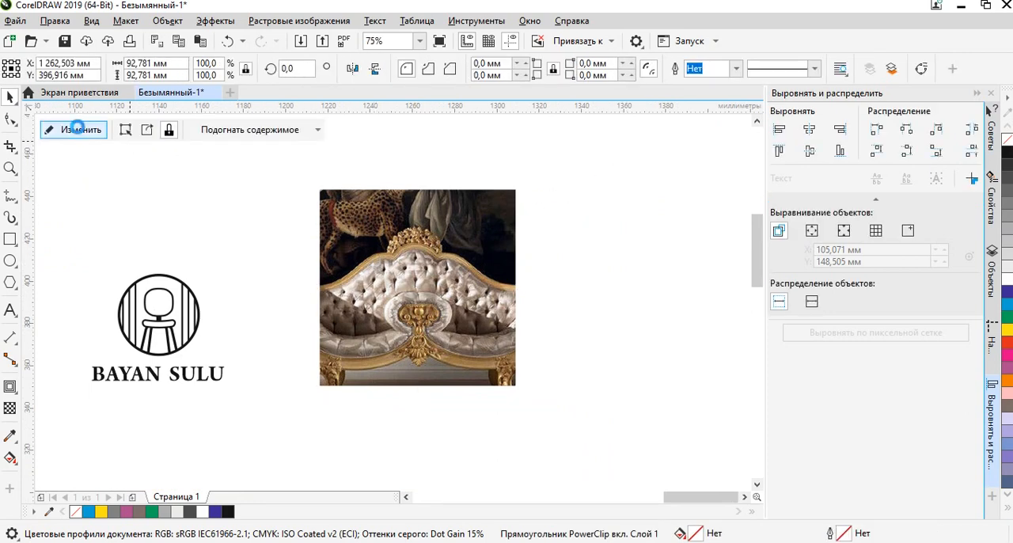
left_click(79, 128)
left_click_drag(278, 223, 393, 238)
left_click_drag(620, 307, 466, 298)
left_click_drag(666, 163, 643, 180)
left_click_drag(520, 292, 501, 311)
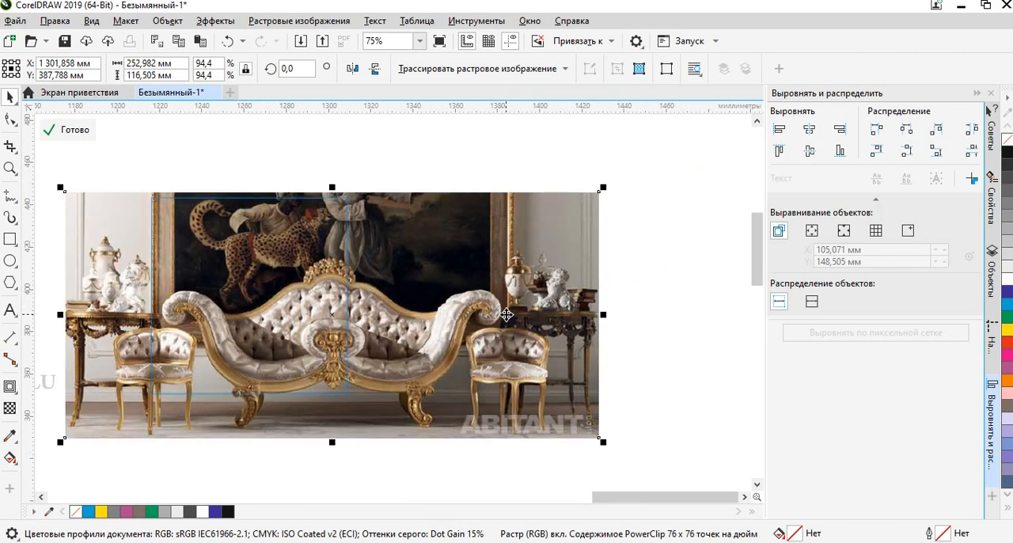
left_click_drag(491, 319, 511, 311)
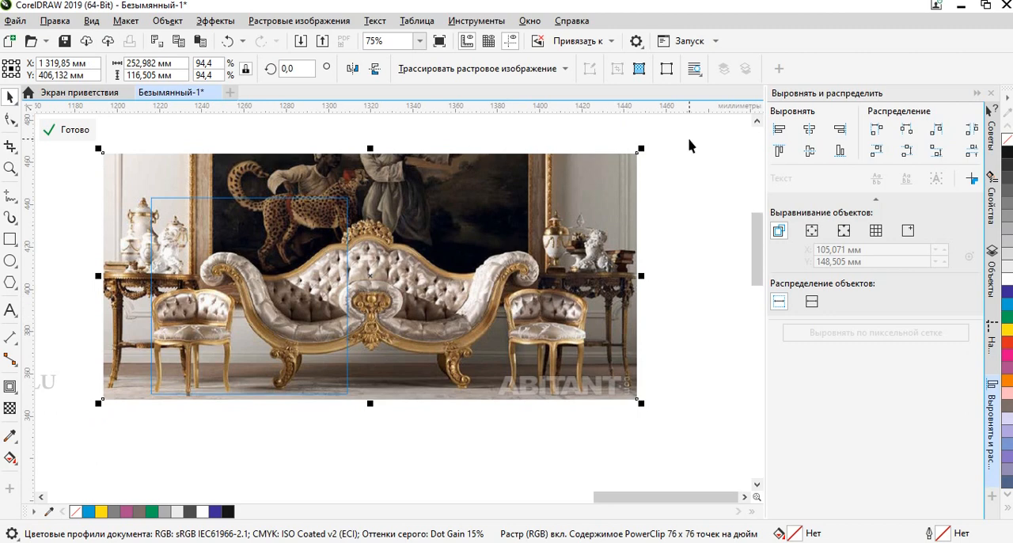
Reduce the clipped photo to about 215 mm wide, frame one chair and half the sofa in the square, and finish editing the PowerClip.
left_click_drag(639, 152, 602, 185)
left_click_drag(491, 264, 503, 269)
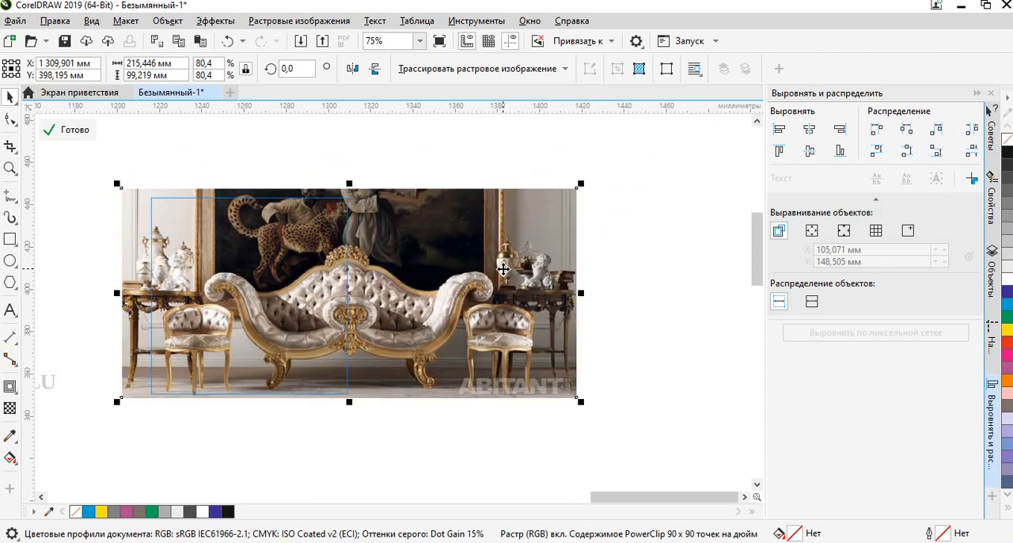
left_click(340, 432)
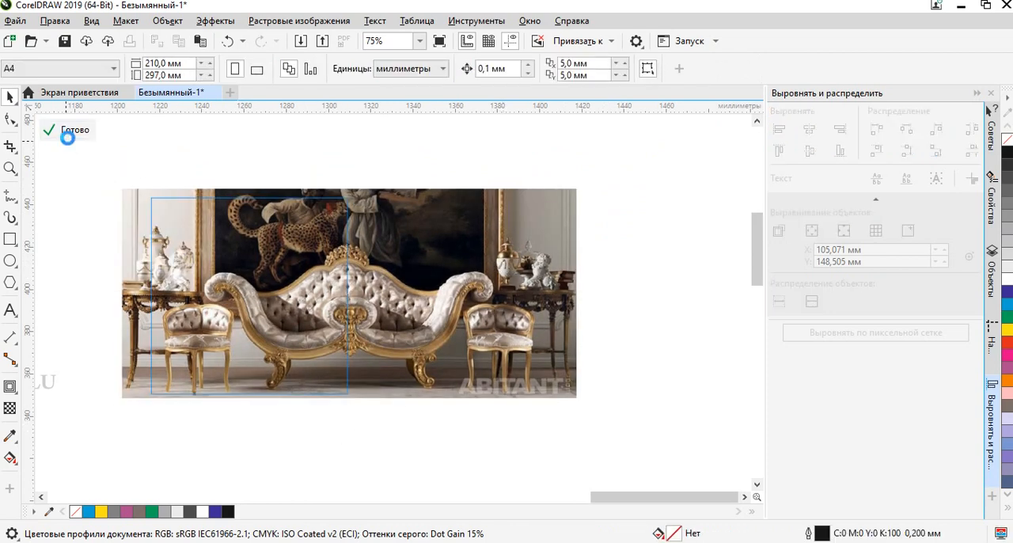
left_click(68, 137)
left_click(418, 165)
scroll(447, 254, "left", 3)
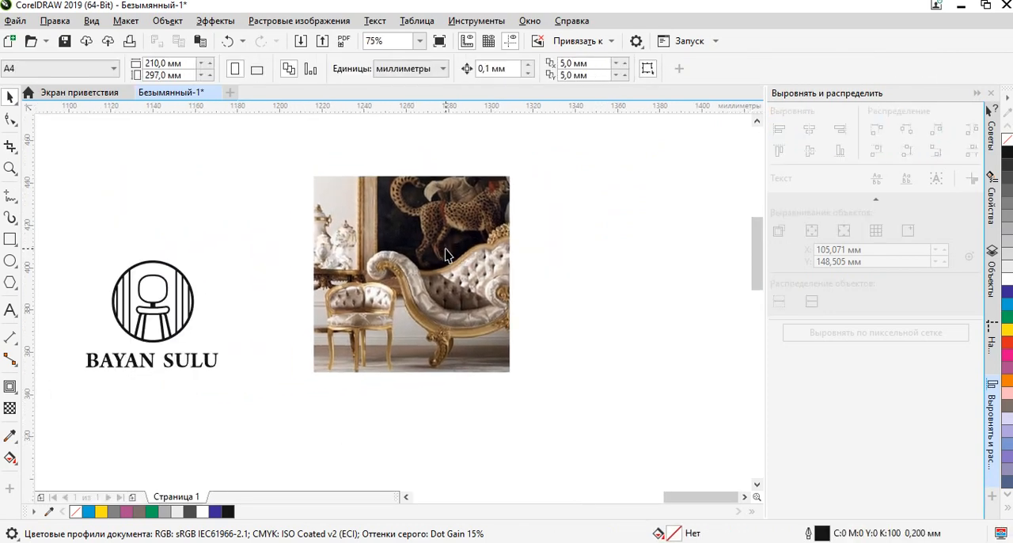
left_click(447, 255)
left_click(637, 297)
left_click(435, 328)
left_click(404, 477)
Draw a rectangle over the sofa photo and resize it to match the photo square exactly, about 93 mm on each side.
left_click(10, 239)
left_click_drag(309, 167, 511, 372)
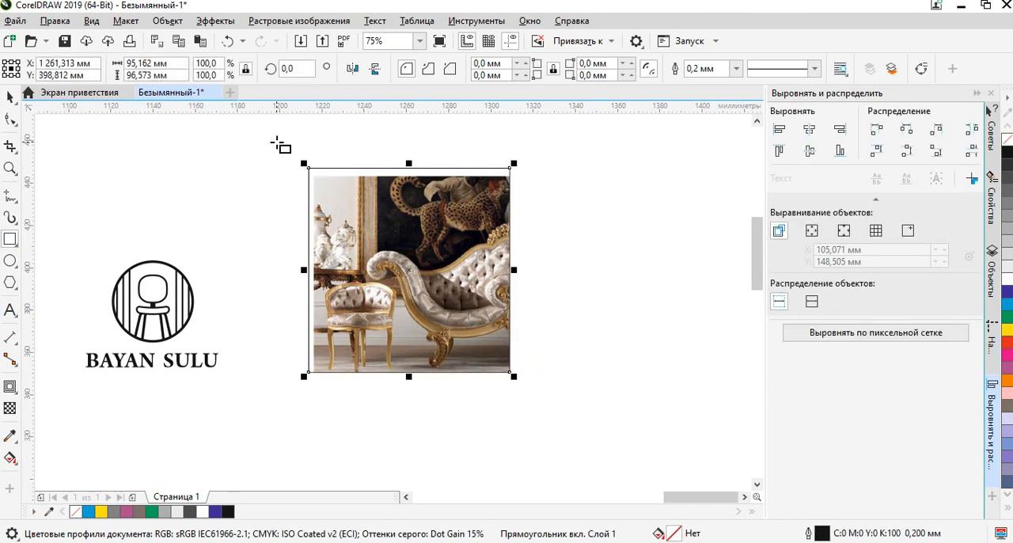
left_click(10, 96)
left_click_drag(304, 163, 312, 171)
left_click_drag(313, 274, 310, 274)
Fill the square covering the sofa photo with brown (C0 M20 Y20 K60).
left_click(464, 143)
left_click(455, 202)
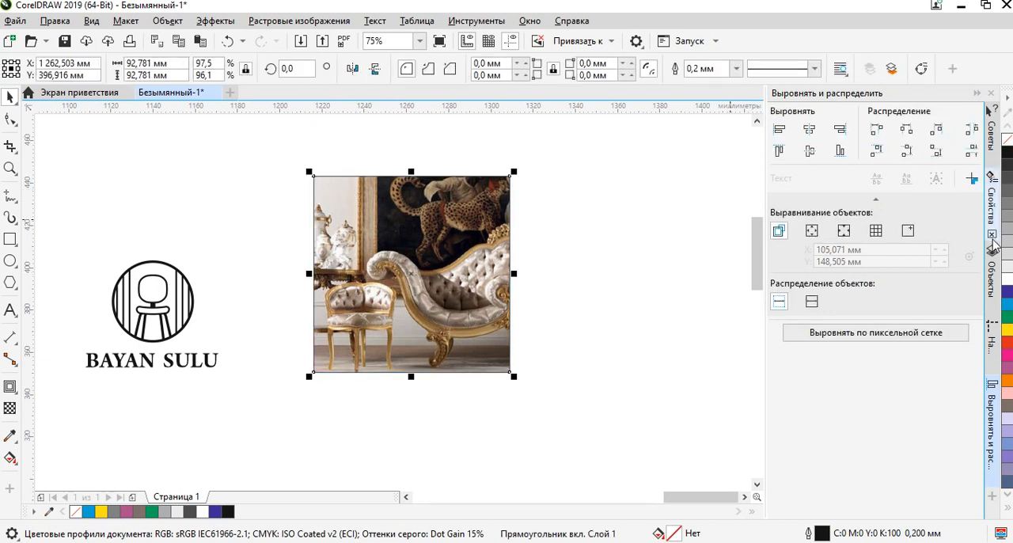
left_click(1007, 330)
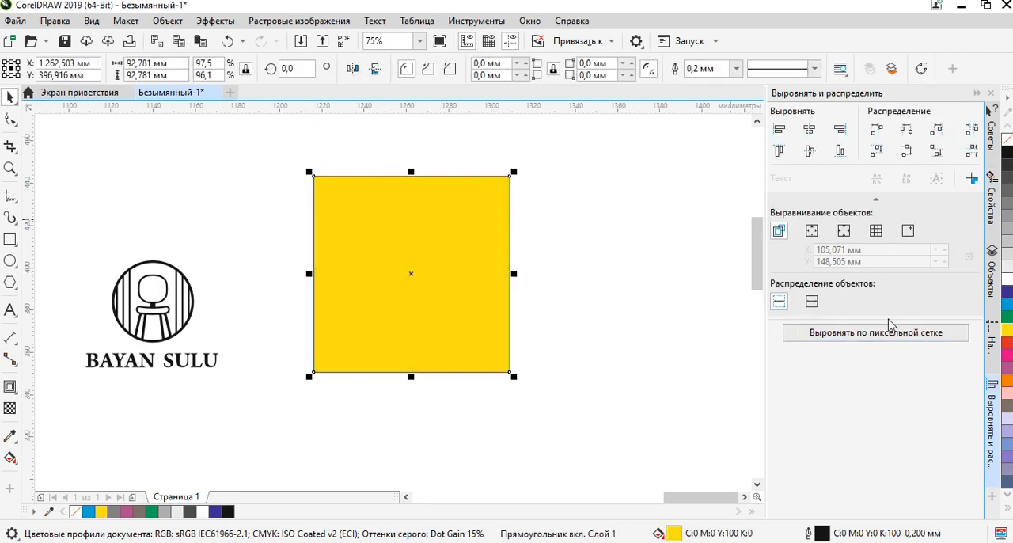
left_click(1008, 406)
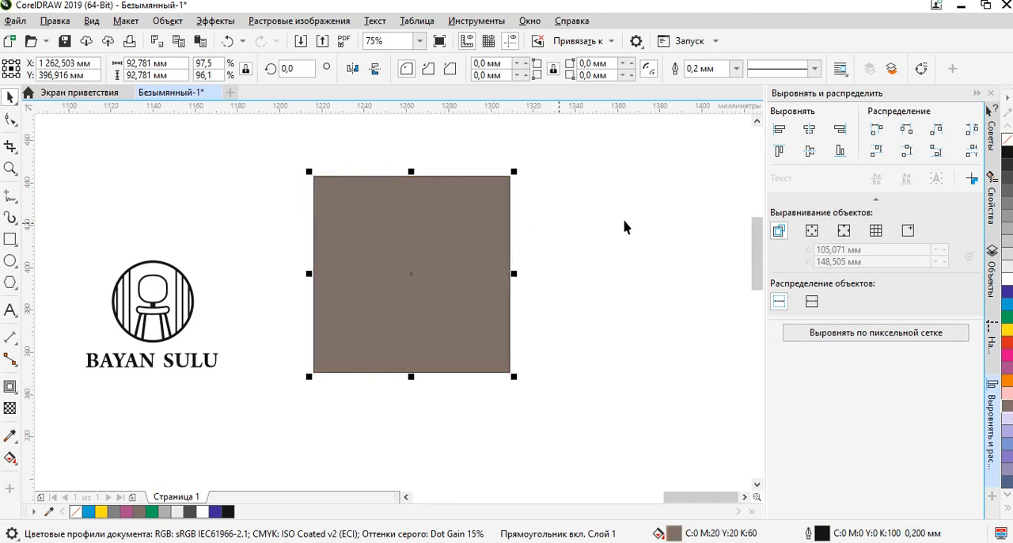
Remove the outline from the brown square and apply uniform transparency of 50 to it.
right_click(1007, 139)
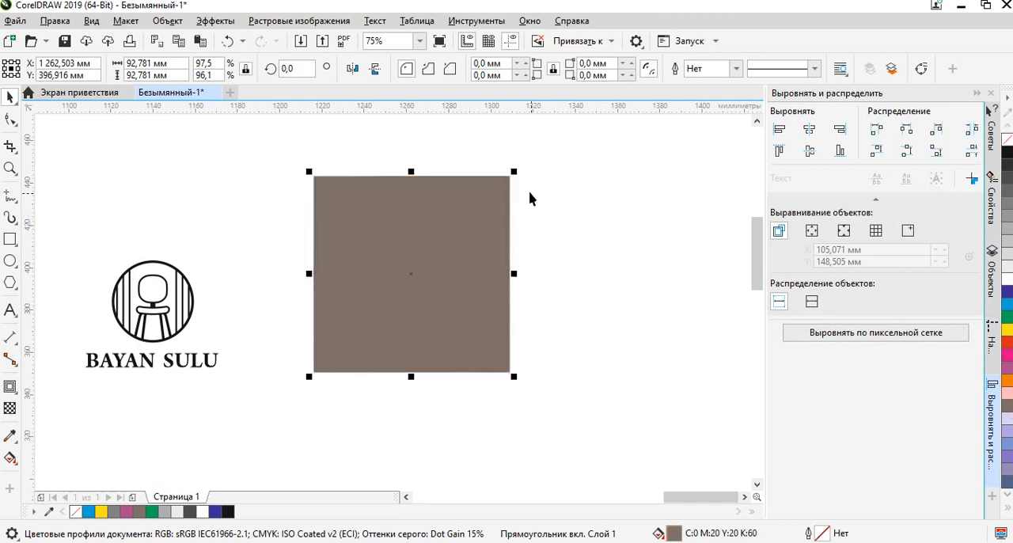
left_click(591, 179)
left_click(435, 207)
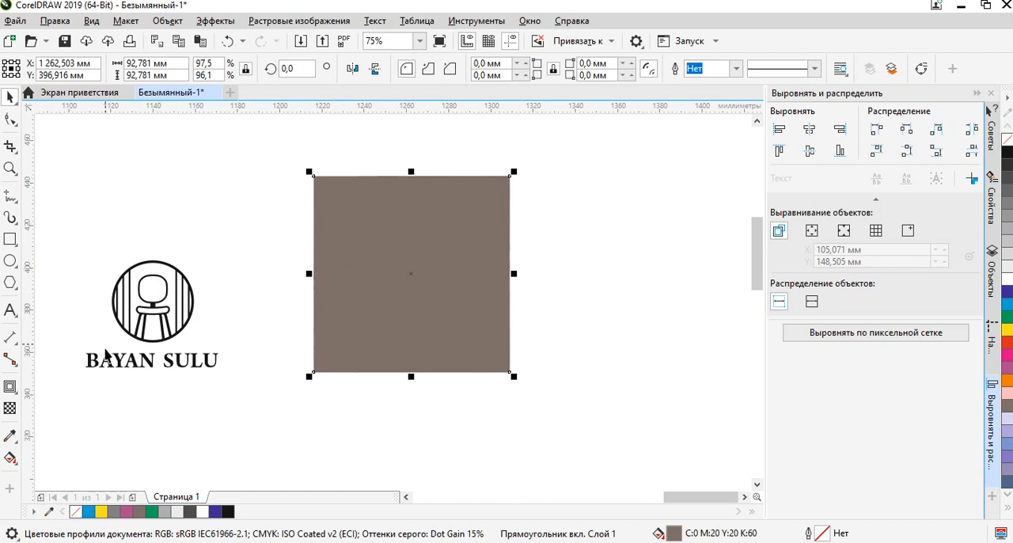
left_click(9, 409)
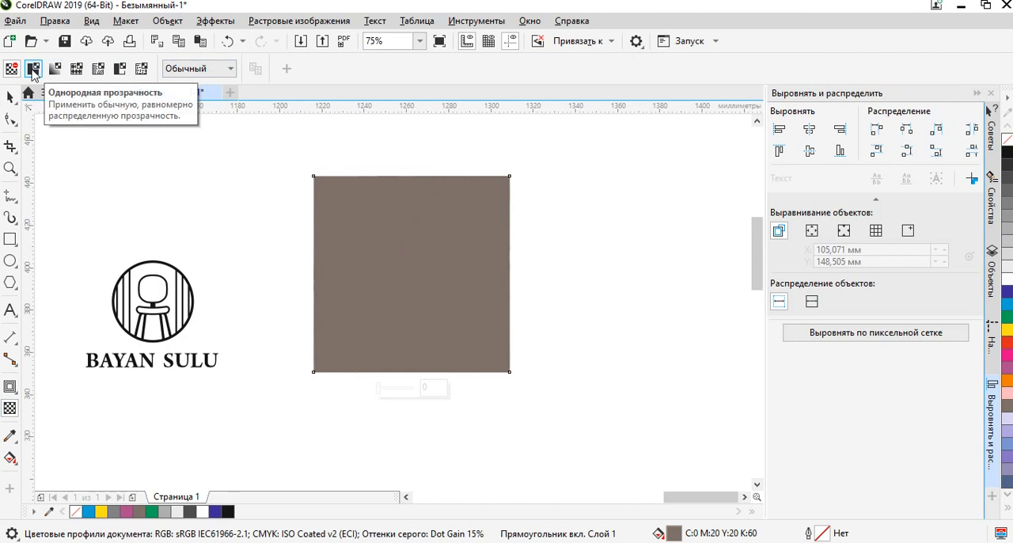
left_click(33, 69)
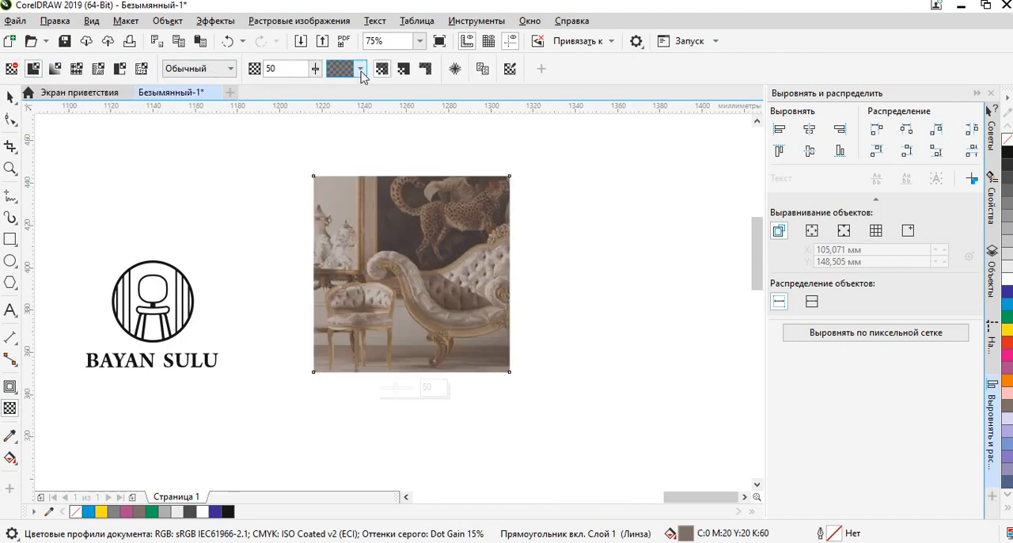
Try to place the whole chair logo with its lettering over the covered sofa photo.
left_click(10, 96)
left_click(78, 231)
left_click_drag(254, 426, 254, 425)
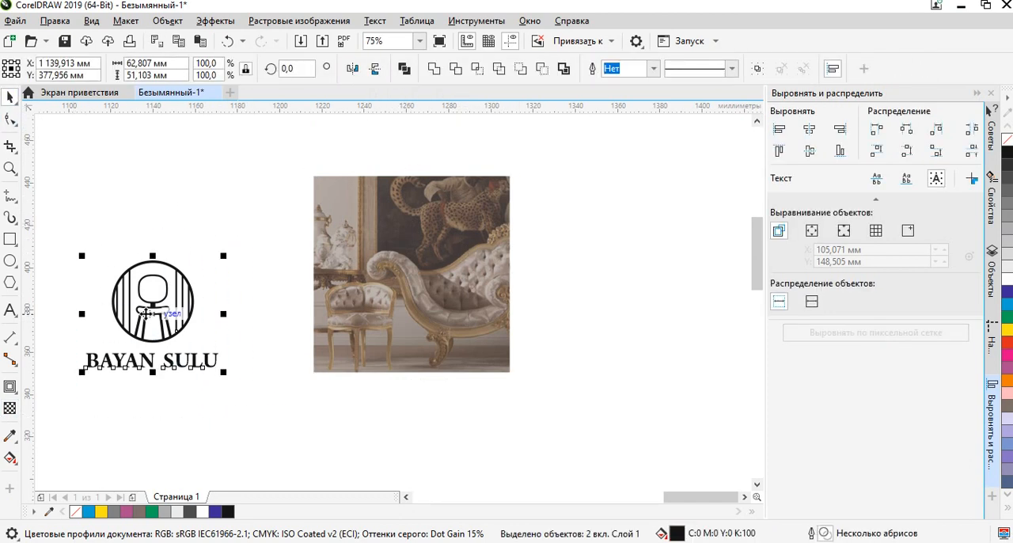
left_click_drag(143, 324, 408, 269)
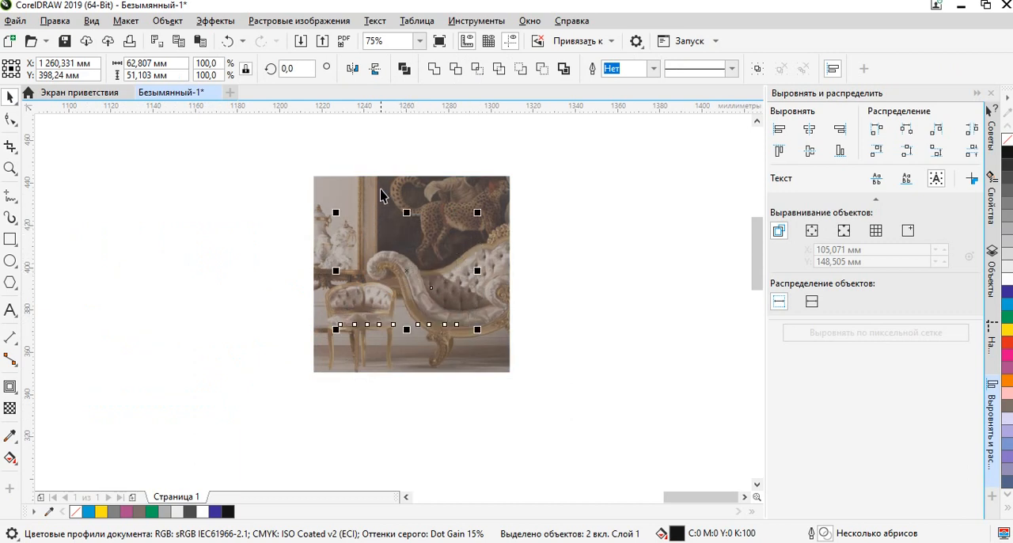
left_click_drag(408, 272, 142, 317)
left_click(251, 383)
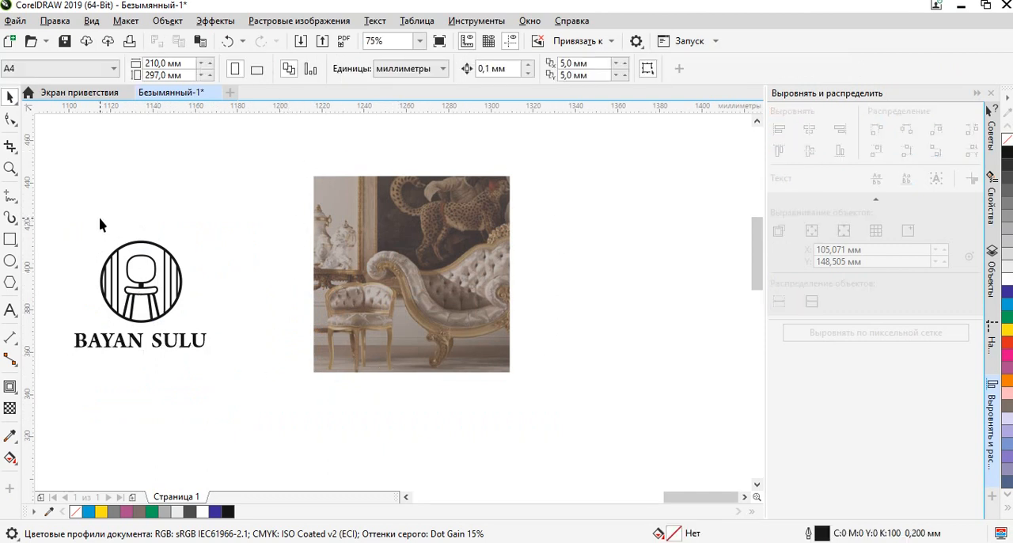
Send the sofa photo and its transparent brown square to the back of the layer.
left_click_drag(313, 155, 551, 391)
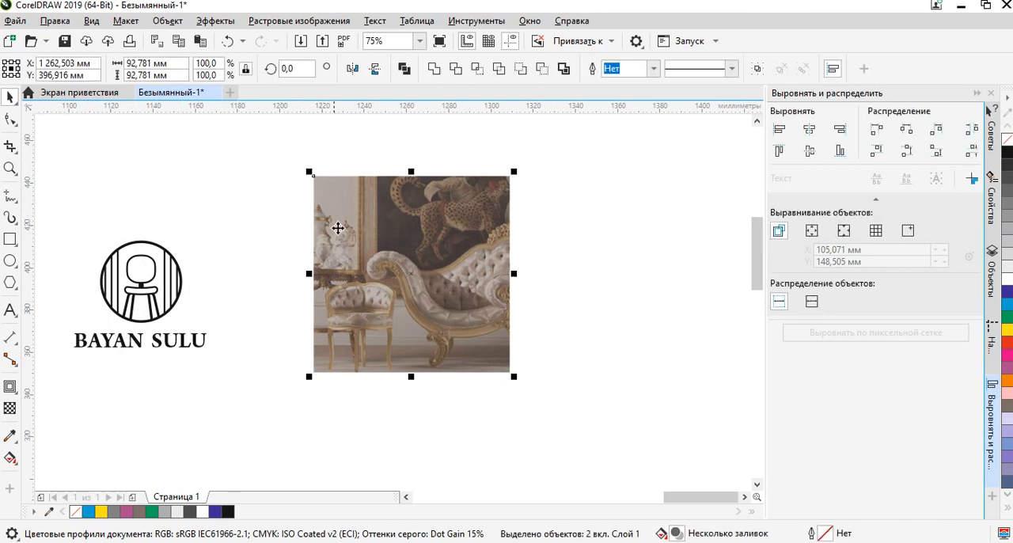
left_click(643, 253)
left_click_drag(287, 150, 594, 447)
right_click(552, 240)
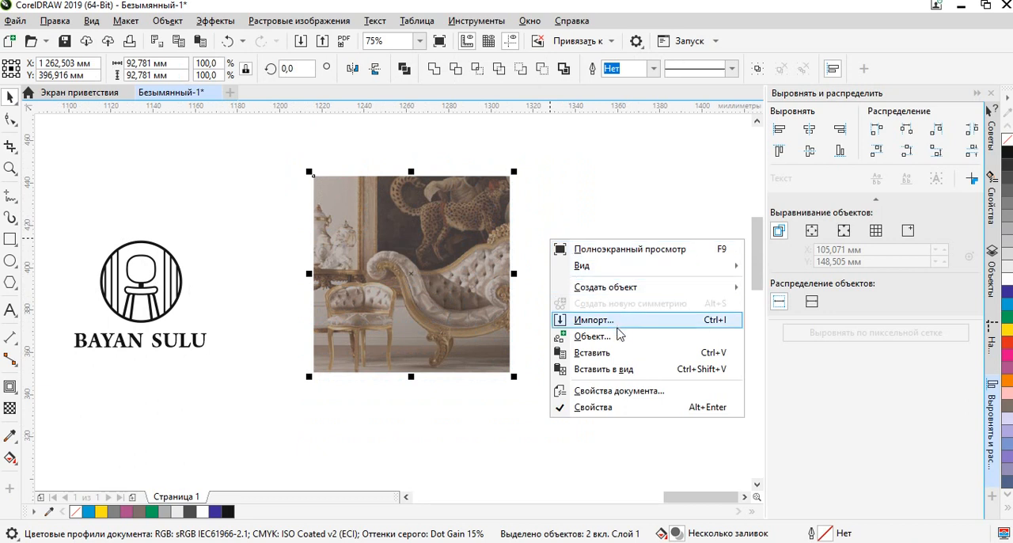
right_click(490, 205)
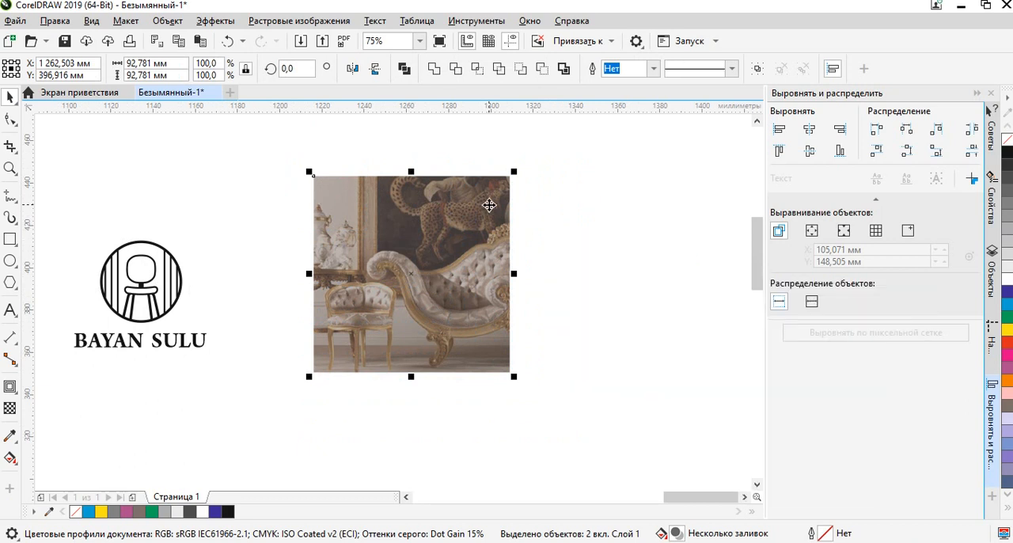
right_click(489, 205)
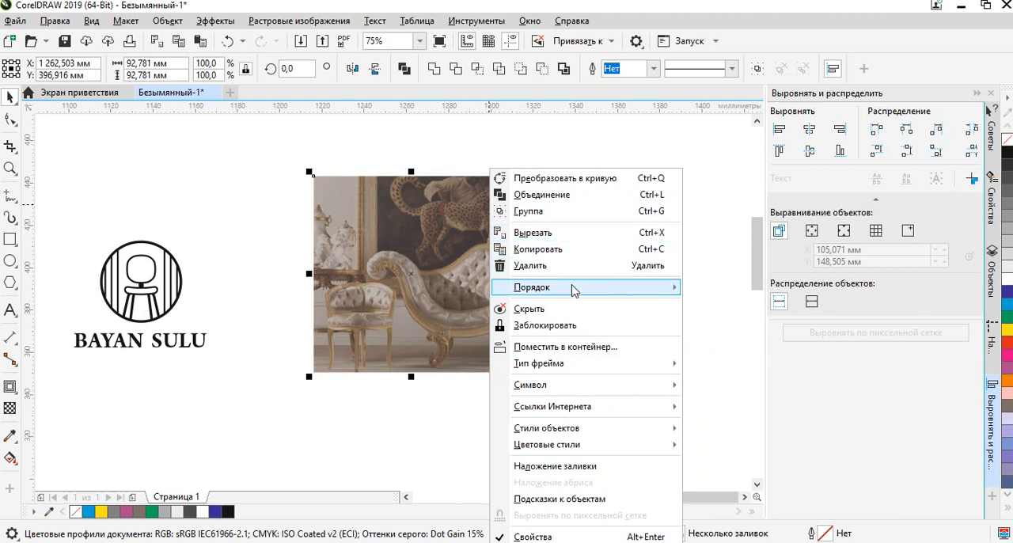
mouse_move(571, 292)
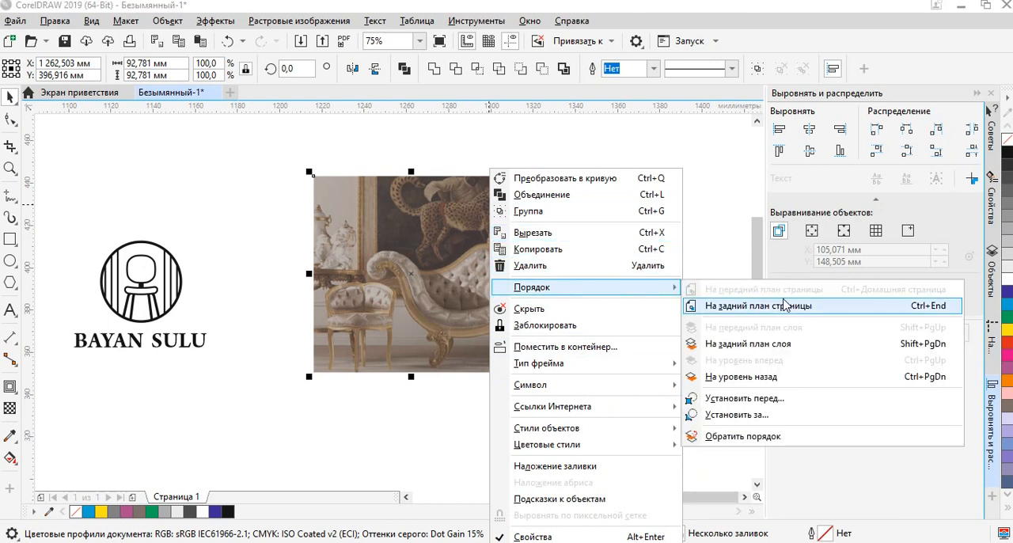
left_click(786, 354)
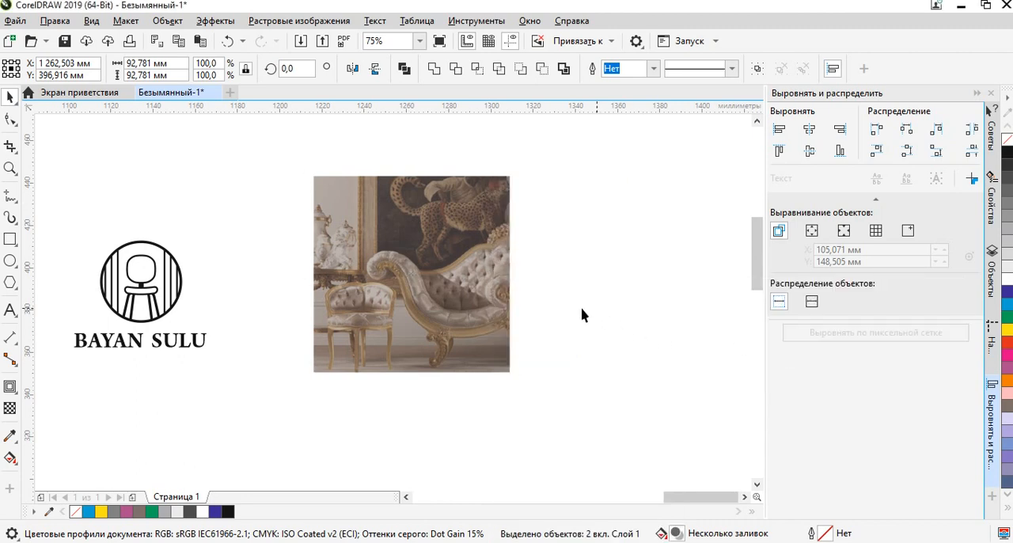
Place the chair logo with its BAYAN SULU lettering in the middle of the photo and colour it white.
left_click(63, 224)
left_click_drag(78, 251, 215, 358)
left_click_drag(141, 297, 412, 277)
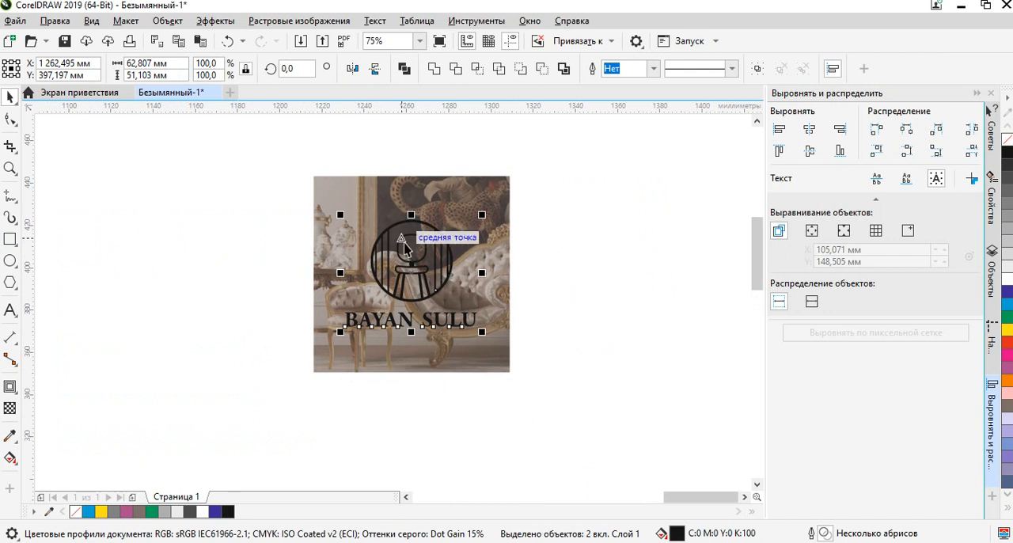
scroll(408, 230, "up", 3)
left_click(1008, 278)
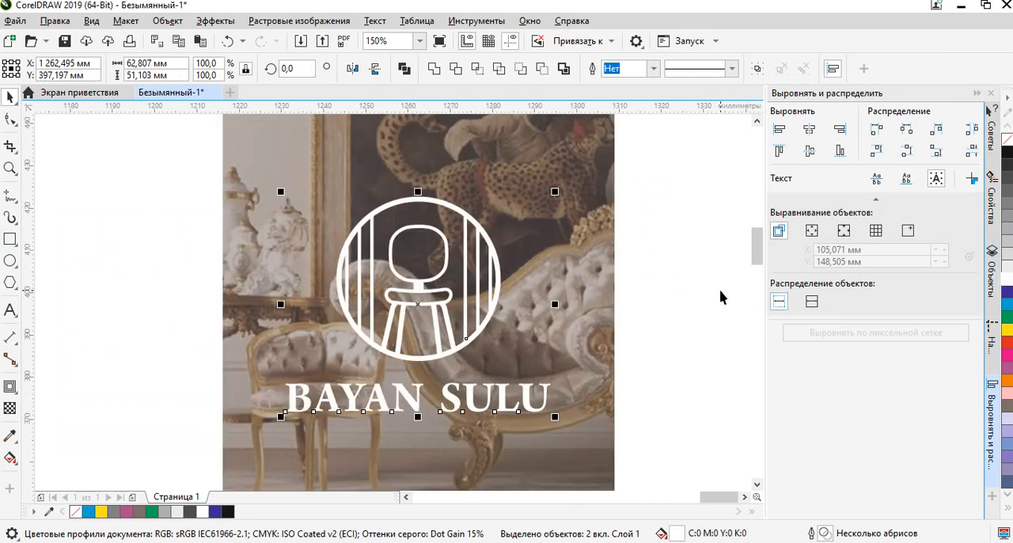
Scale the white logo down about its centre to about 42 mm wide.
left_click_drag(722, 296, 685, 291)
left_click_drag(519, 188, 516, 226)
left_click(656, 251)
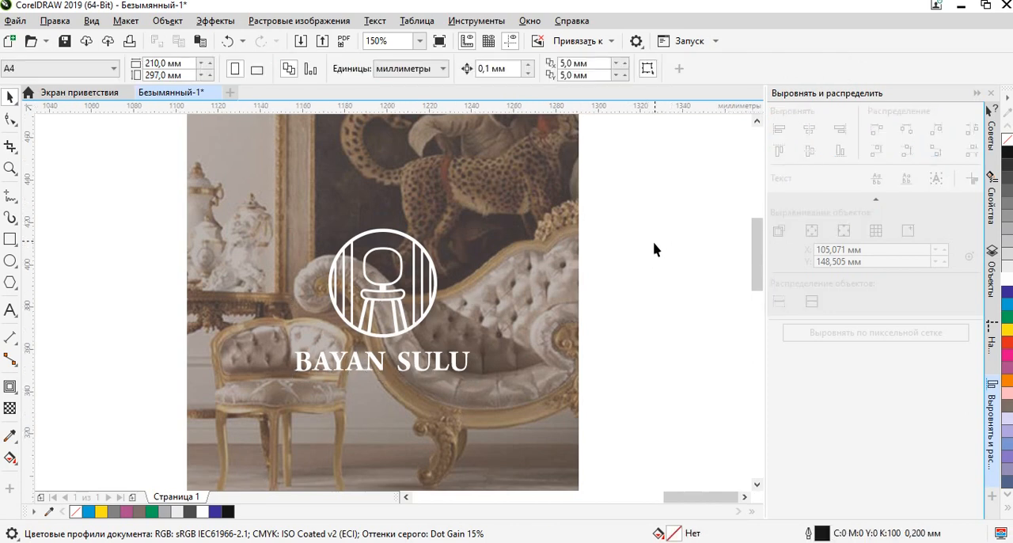
scroll(599, 254, "down", 3)
scroll(536, 250, "up", 3)
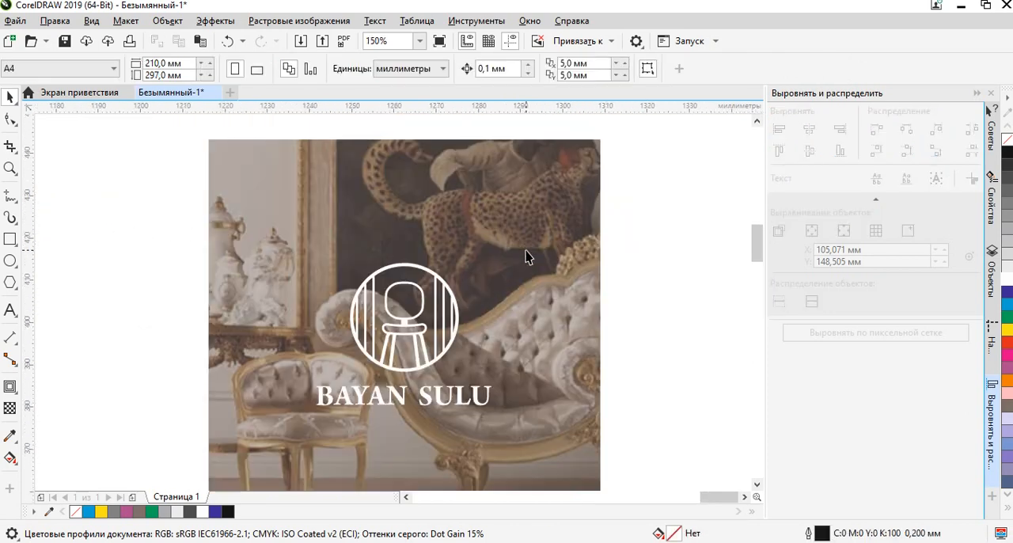
Set the transparency of the brown square over the photo to 15.
left_click(527, 256)
scroll(527, 256, "down", 3)
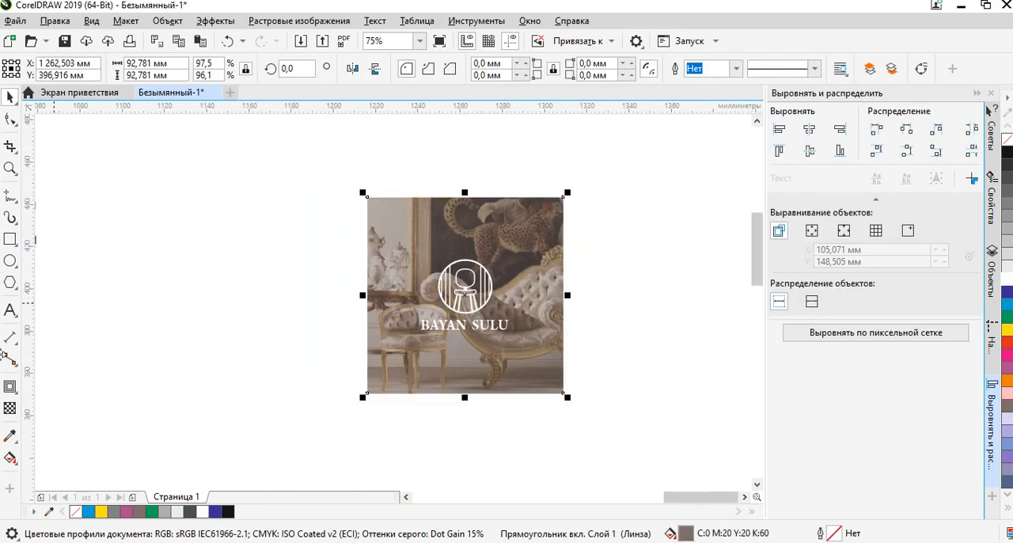
left_click(659, 238)
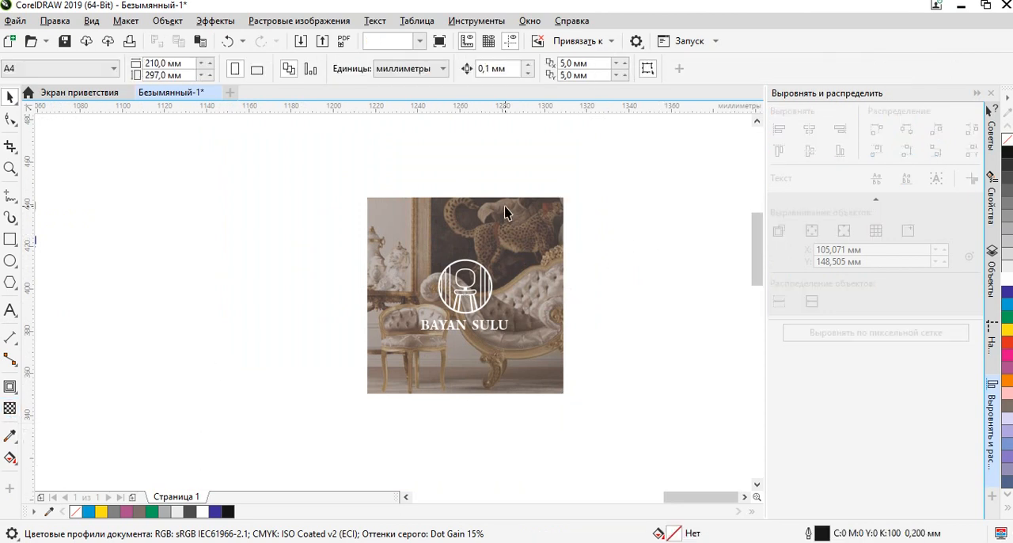
left_click(504, 208)
left_click(9, 407)
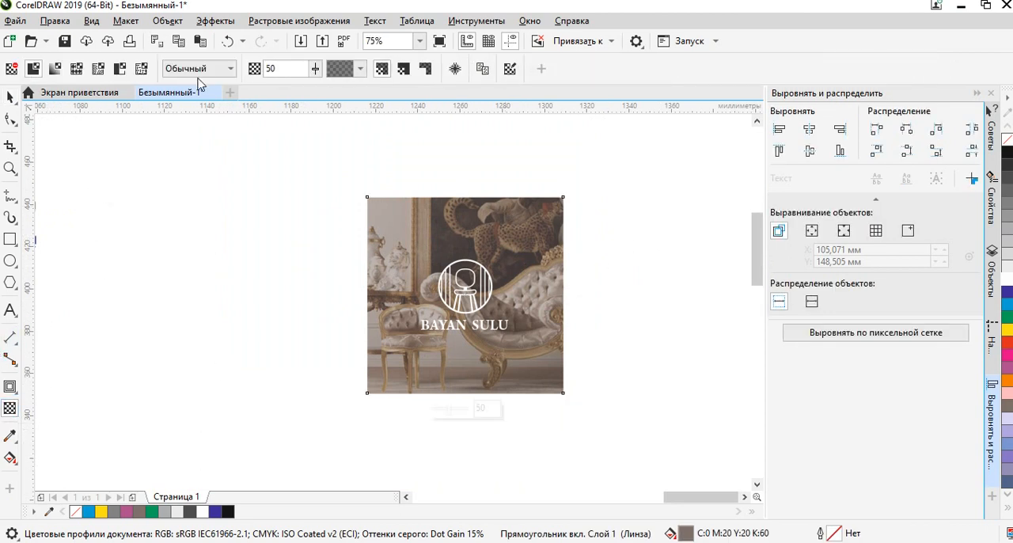
left_click(361, 68)
left_click(456, 125)
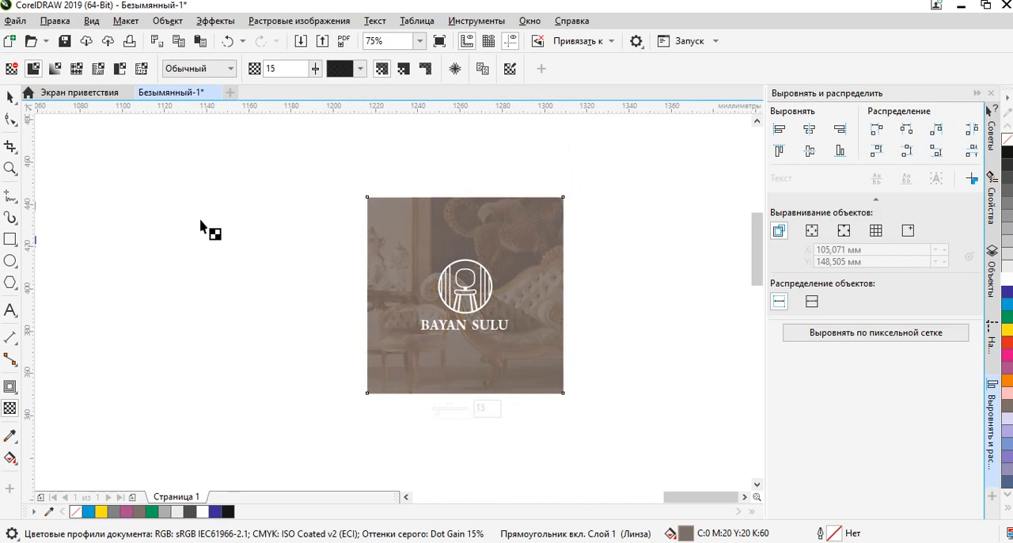
left_click(9, 96)
Examine the white logo on the brown-covered photo, both up close and as a whole composition.
scroll(369, 242, "up", 2)
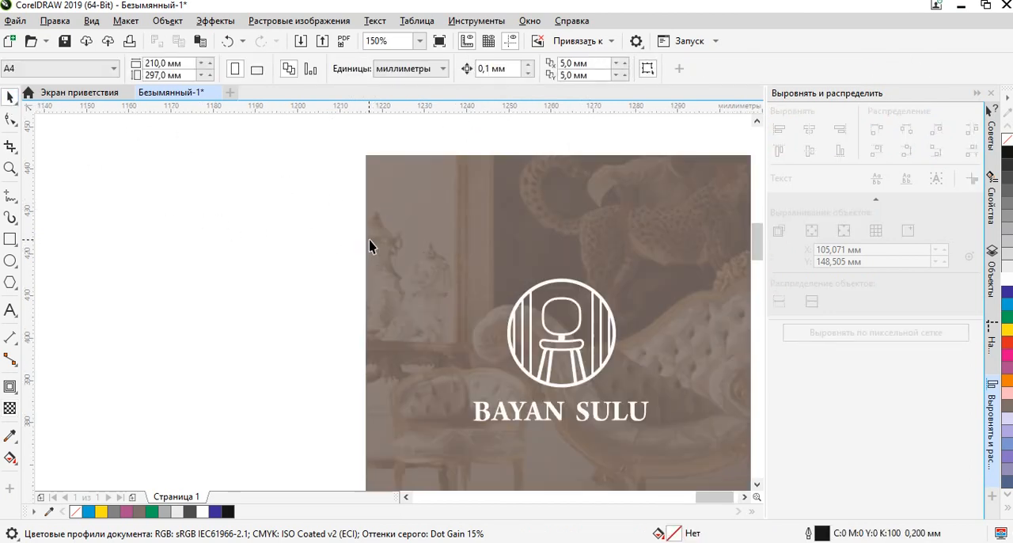
scroll(334, 257, "down", 2)
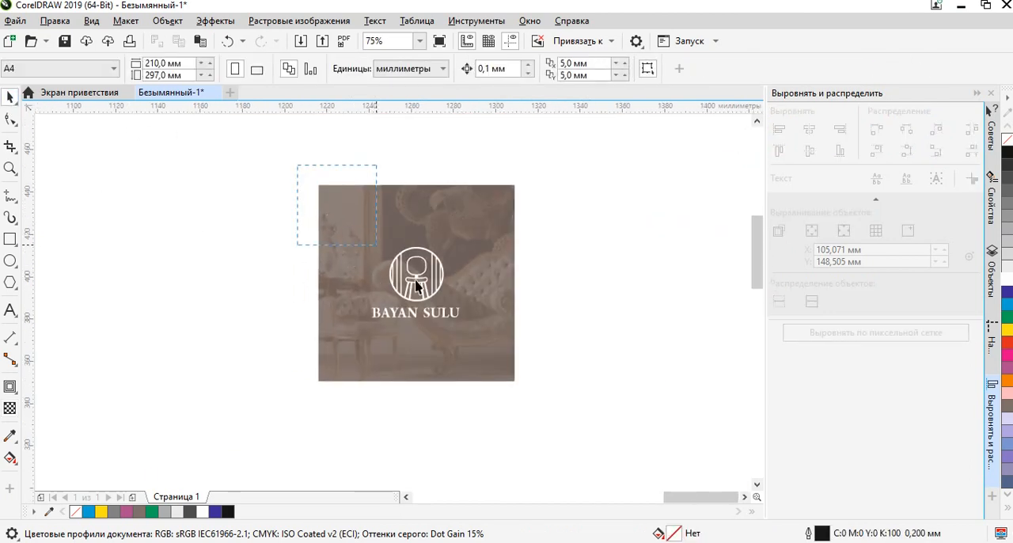
left_click_drag(295, 160, 553, 412)
scroll(483, 270, "up", 1)
left_click(600, 264)
scroll(328, 334, "up", 2)
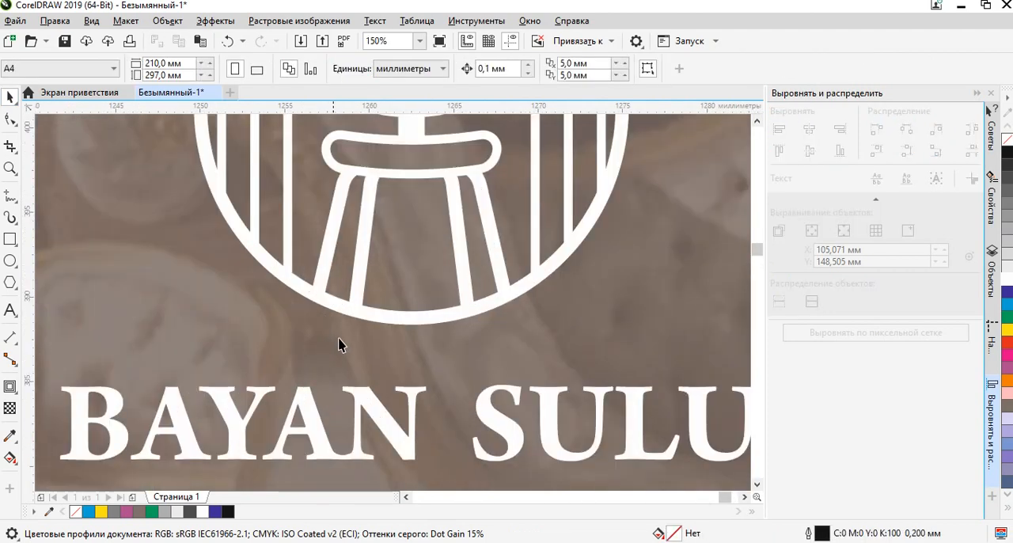
left_click_drag(471, 378, 482, 315)
scroll(482, 314, "down", 3)
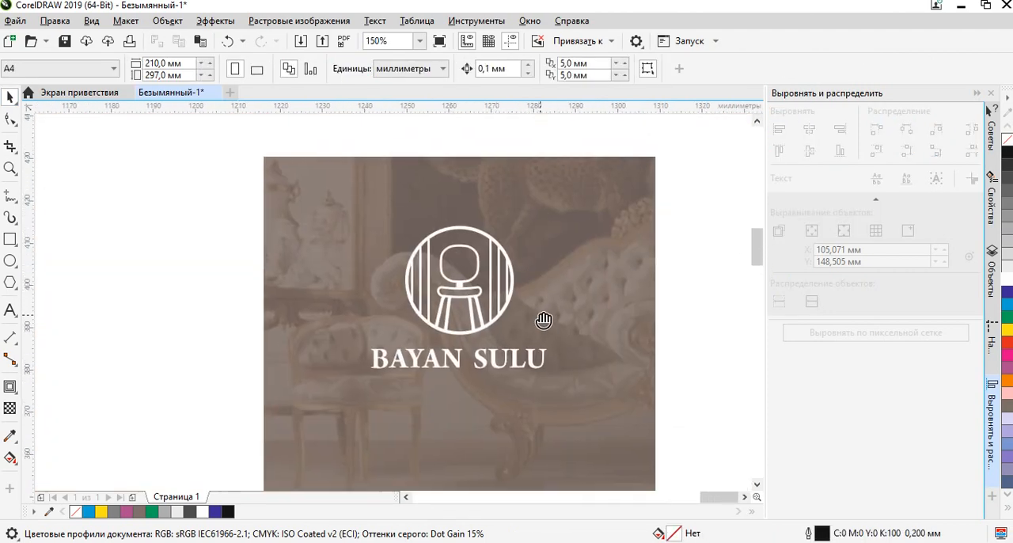
Recolour the transparent square over the photo white and the logo with its lettering black (K100).
left_click(610, 218)
scroll(621, 272, "down", 2)
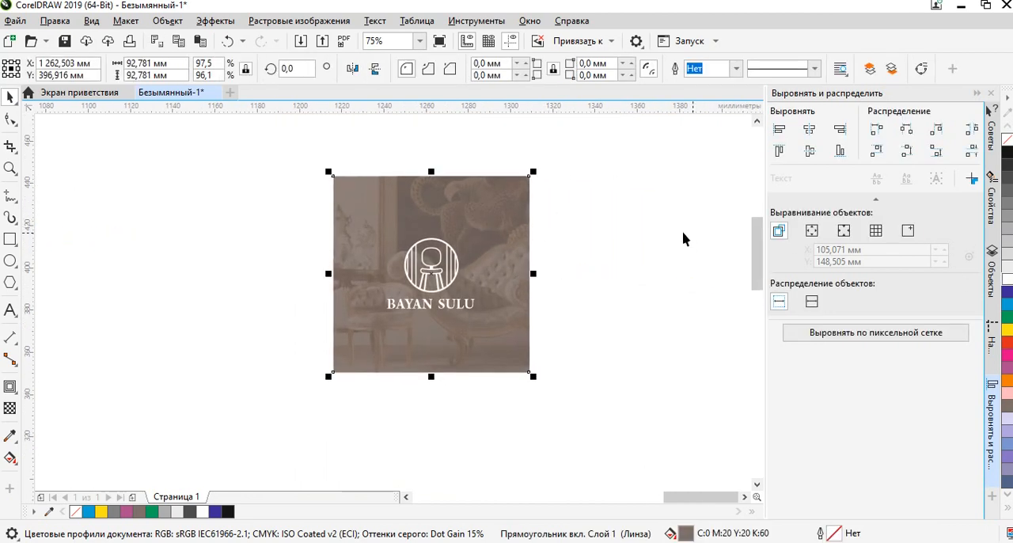
left_click(1007, 284)
left_click(577, 222)
left_click_drag(588, 203, 335, 345)
left_click(1007, 152)
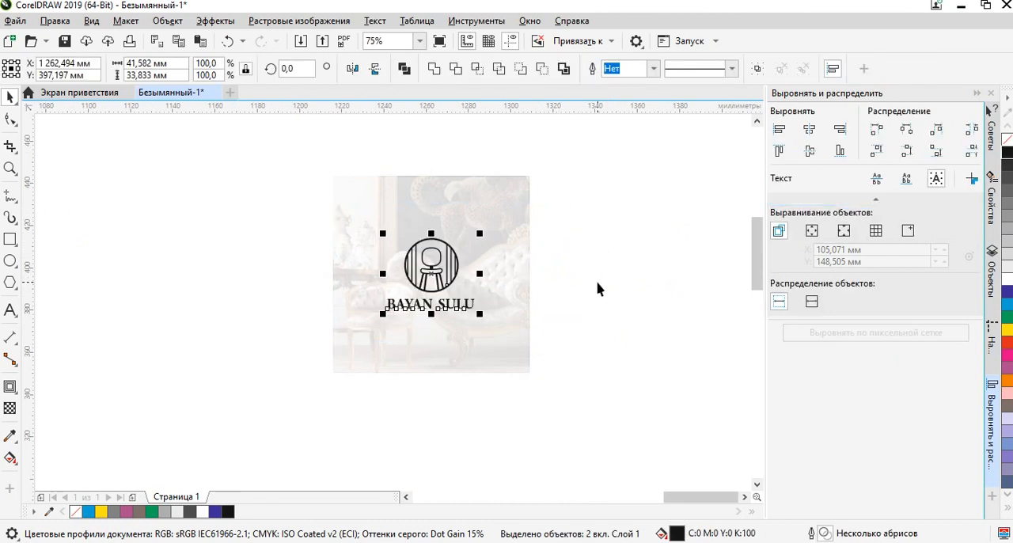
left_click(597, 287)
Try the transparency merge modes Вычитание (Subtract) and Если темнее (If Darker) on the white square over the photo.
left_click(507, 218)
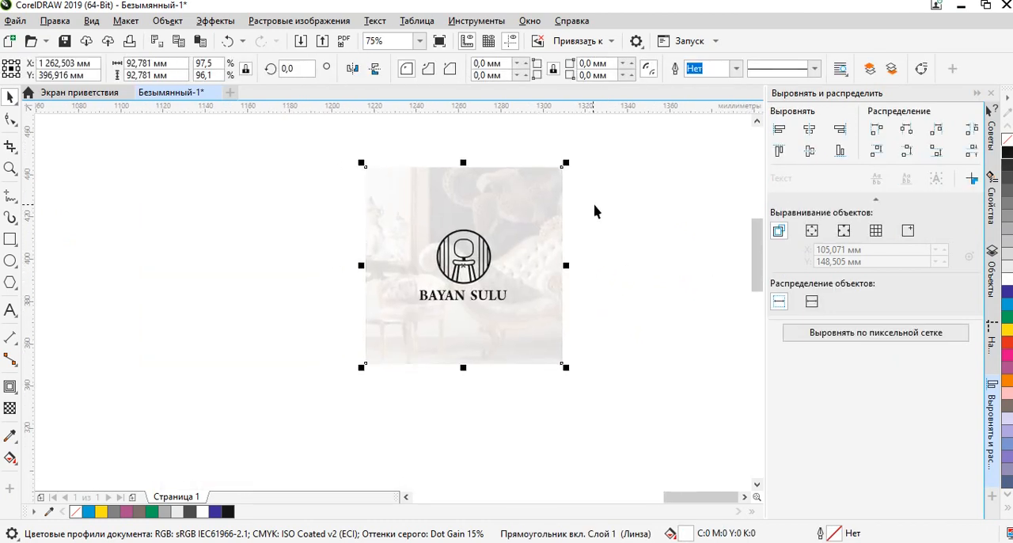
left_click(598, 211)
scroll(545, 224, "up", 2)
left_click(547, 224)
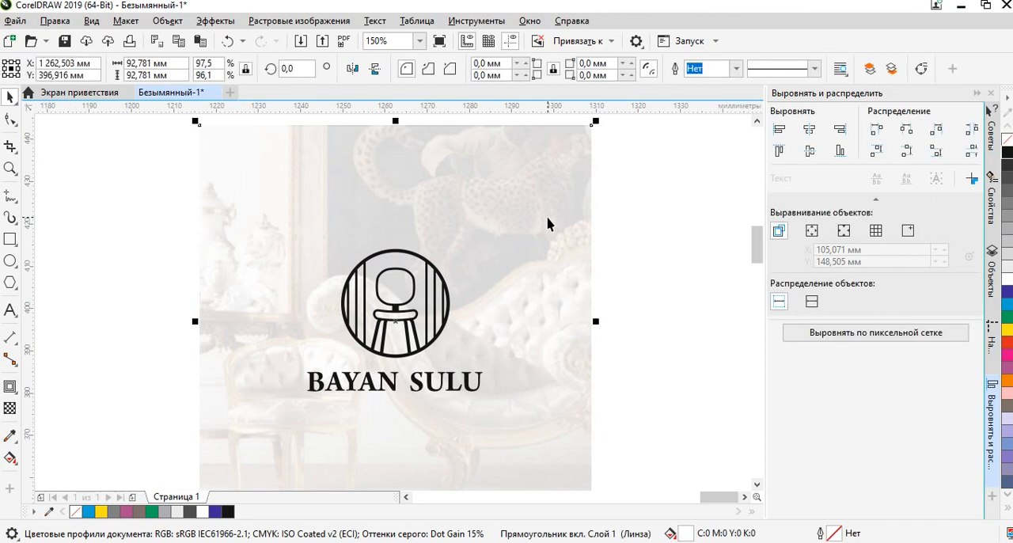
left_click(8, 410)
left_click(228, 69)
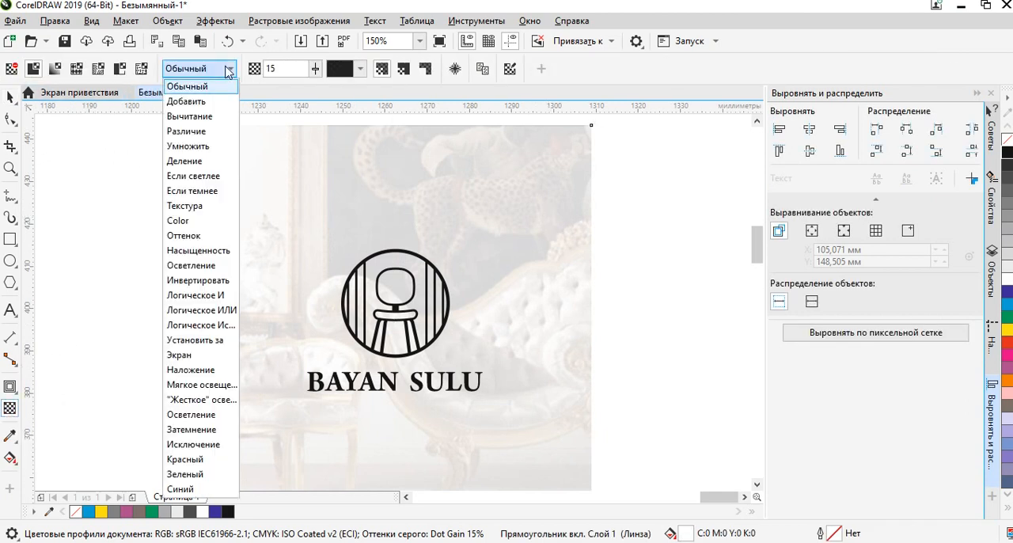
left_click(198, 117)
left_click(210, 69)
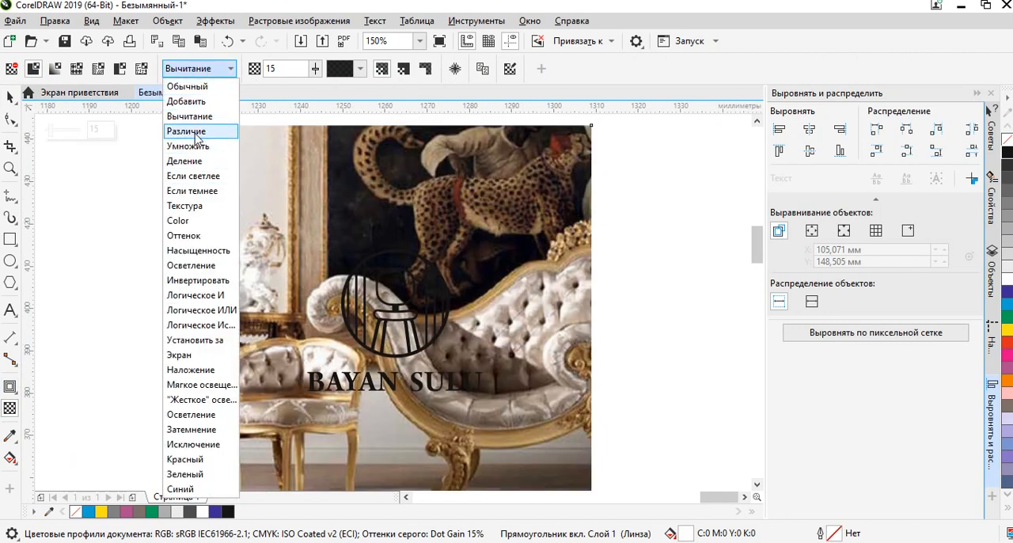
left_click(198, 190)
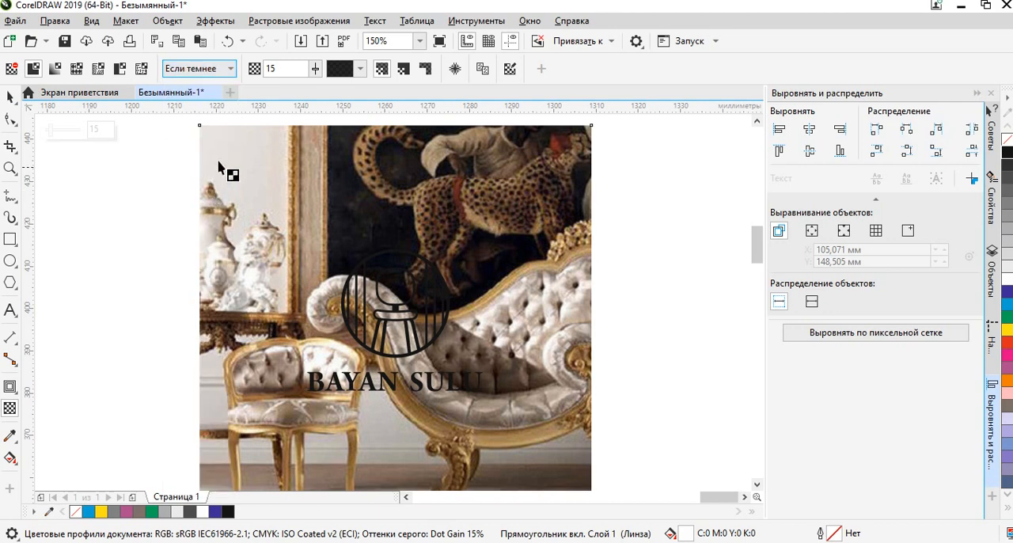
Try the transparency merge modes Оттенок (Hue) and Осветление (Lightness) on the white square over the photo.
left_click(228, 69)
left_click(187, 235)
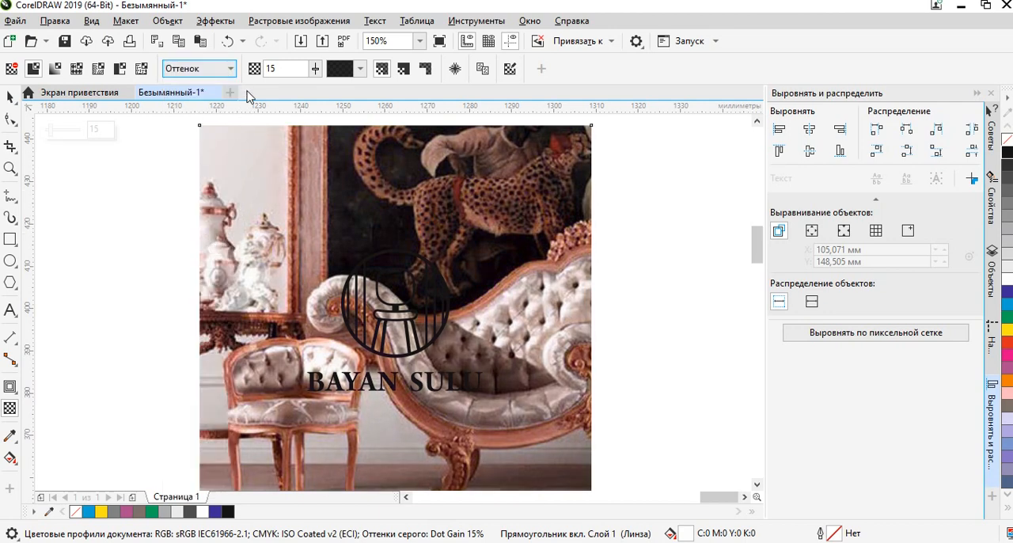
left_click(227, 68)
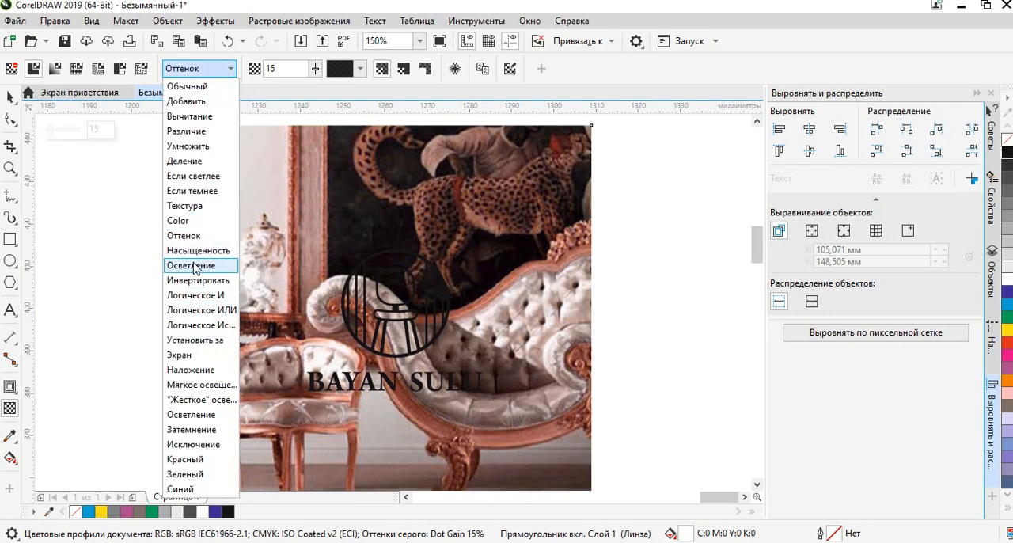
left_click(202, 269)
Set the white square's transparency merge mode to Экран (Screen) and its transparency to 21.
left_click(229, 69)
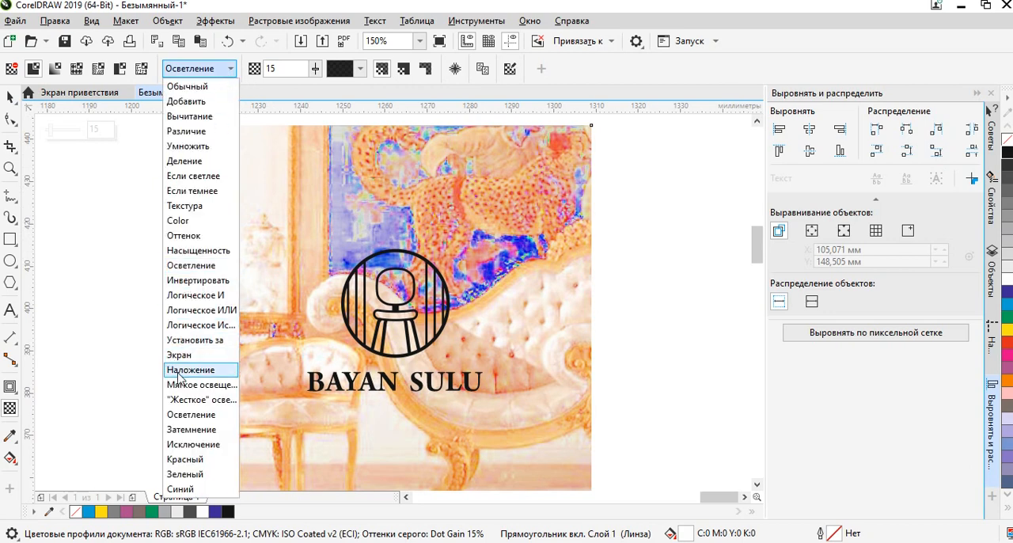
left_click(185, 361)
scroll(427, 278, "down", 2)
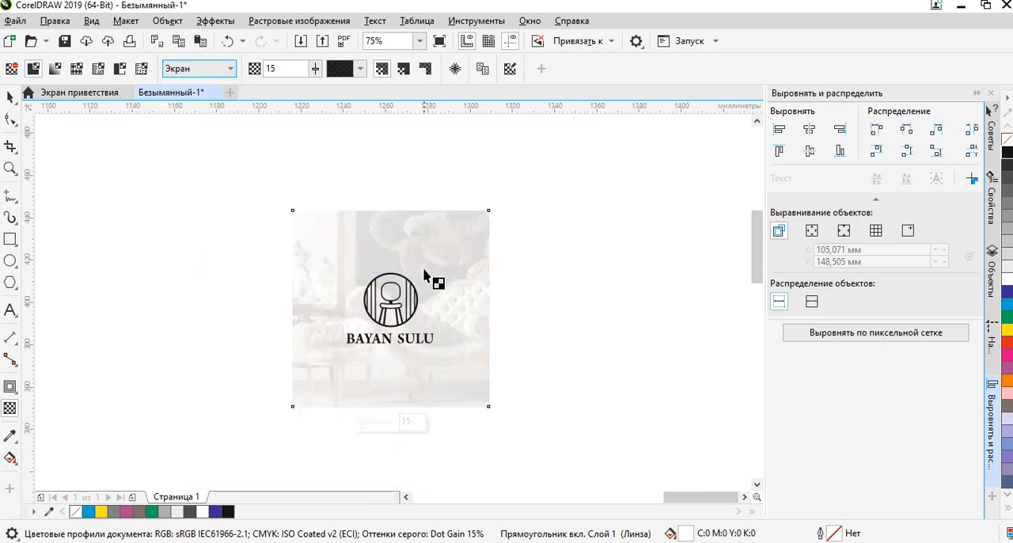
scroll(428, 278, "up", 2)
left_click_drag(328, 138, 332, 140)
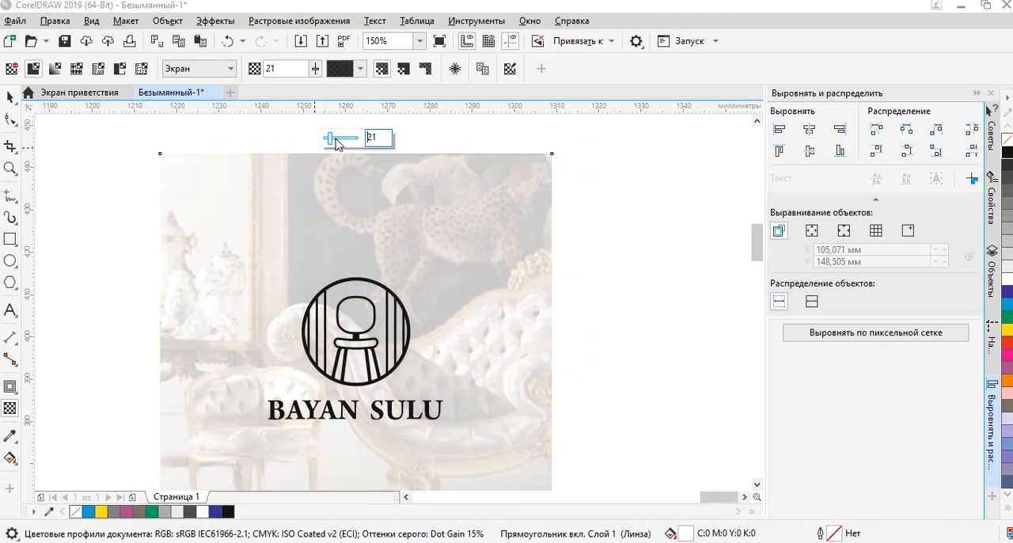
left_click(10, 97)
left_click(84, 181)
Recolour the chair logo and its BAYAN SULU lettering over the photo brown (C0 M20 Y40 K60).
scroll(178, 206, "down", 2)
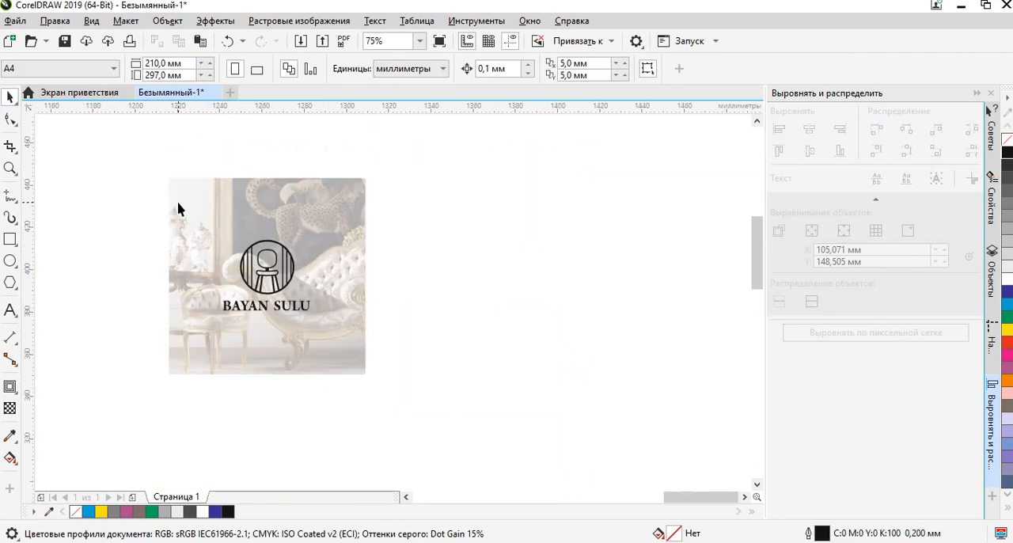
left_click_drag(270, 252, 406, 247)
scroll(405, 252, "up", 2)
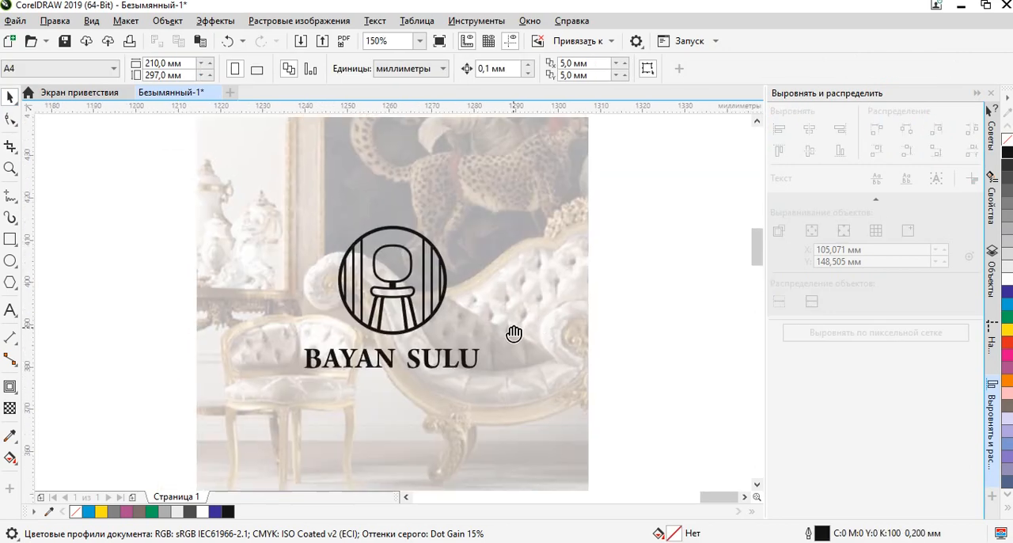
left_click(200, 433)
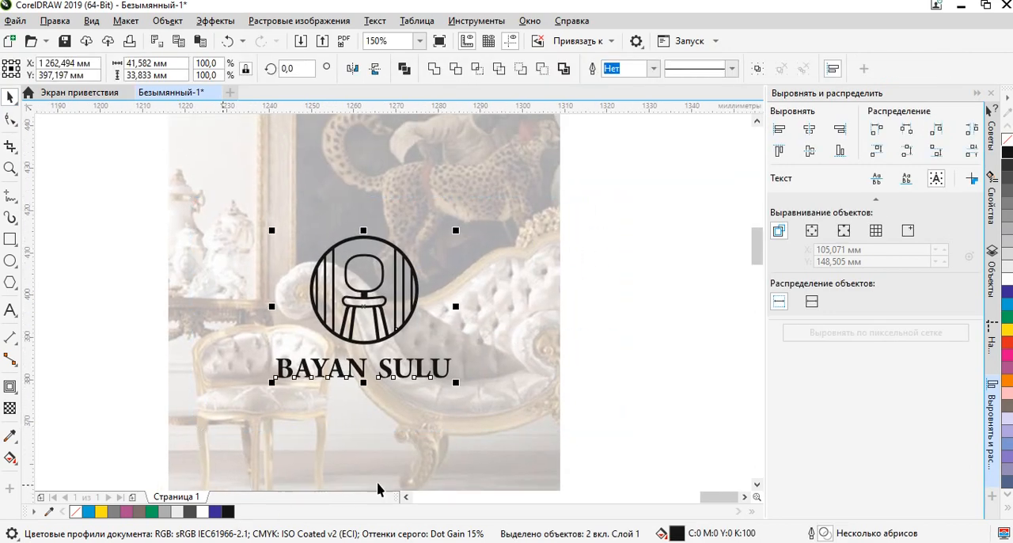
left_click(1010, 519)
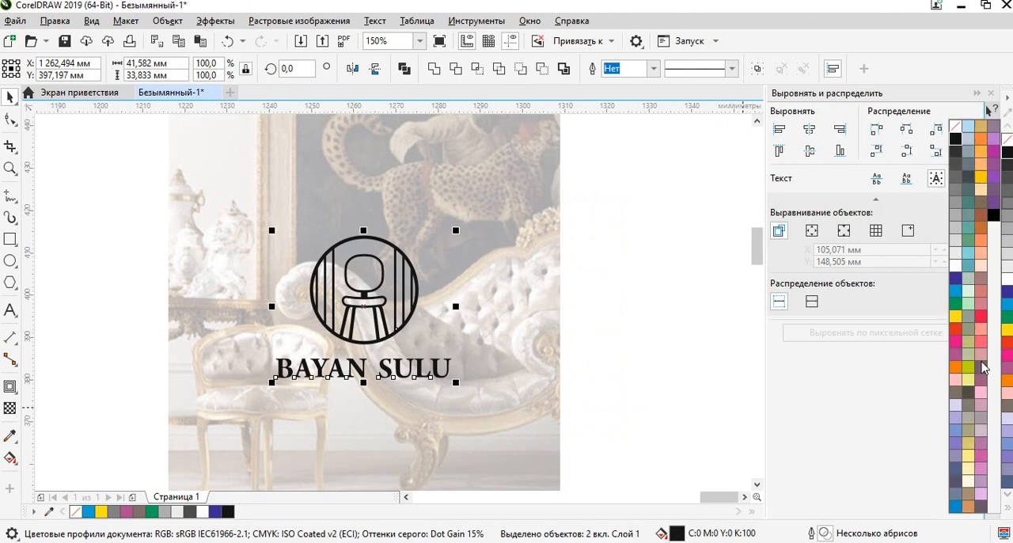
left_click(979, 372)
left_click(1008, 331)
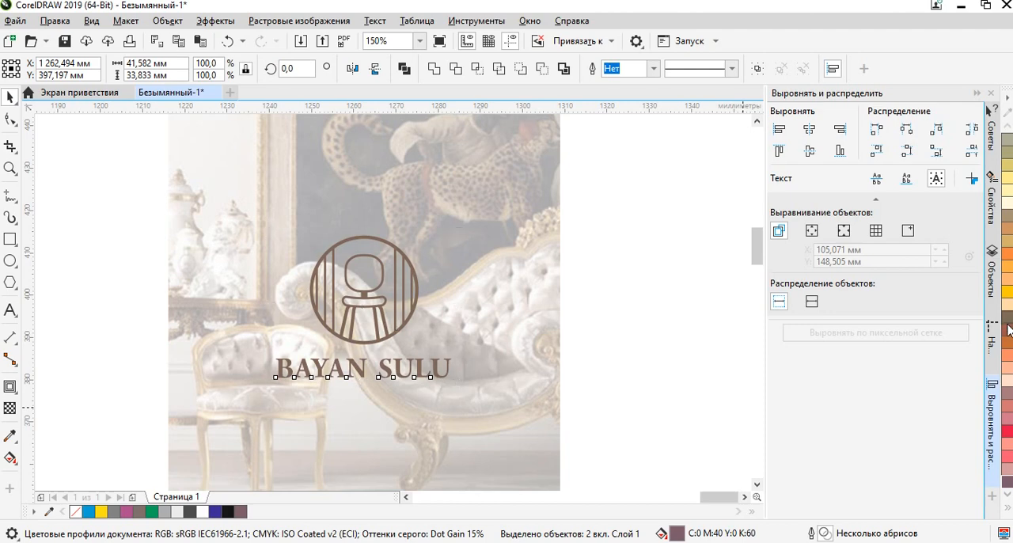
Mix a custom uniform fill of dark brown (C40 M64 Y100 K88) for the logo and lettering, using the colour viewer.
double_click(678, 533)
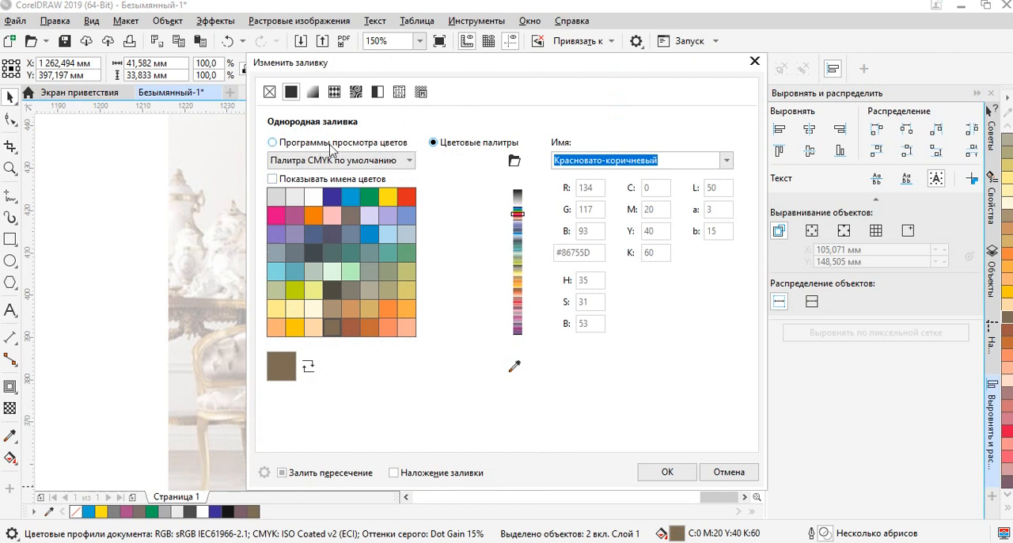
left_click(353, 146)
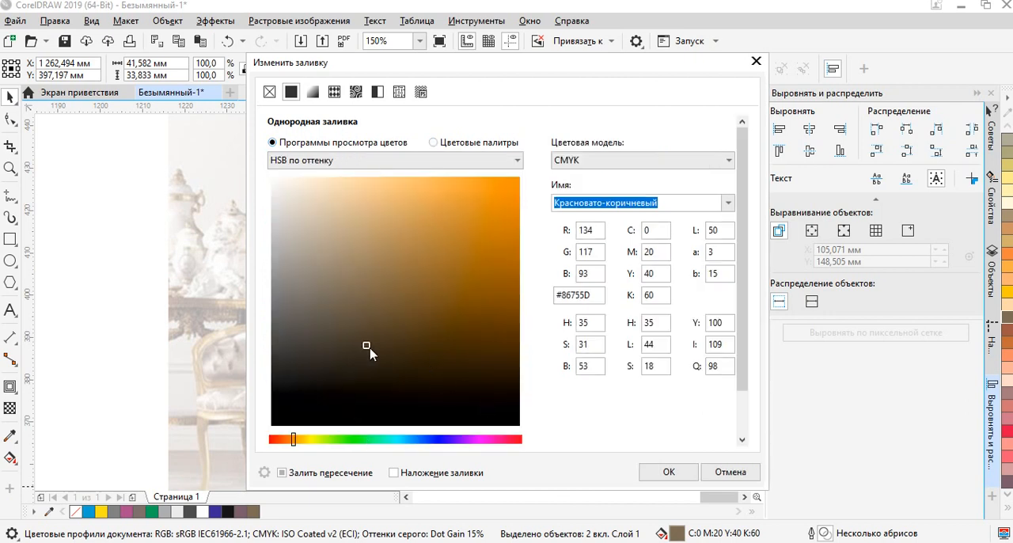
left_click(417, 385)
left_click(443, 379)
left_click(427, 369)
left_click_drag(561, 67, 518, 17)
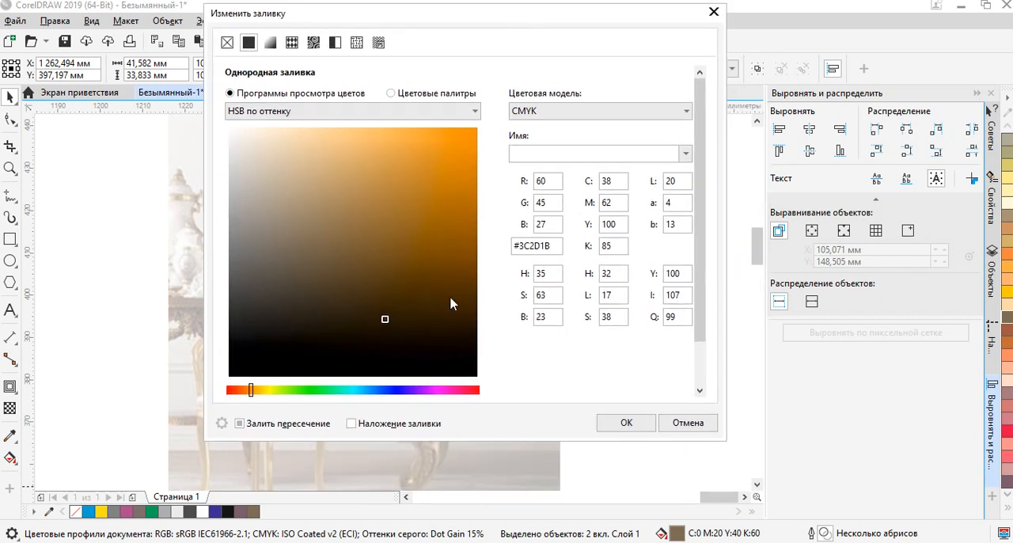
left_click(394, 324)
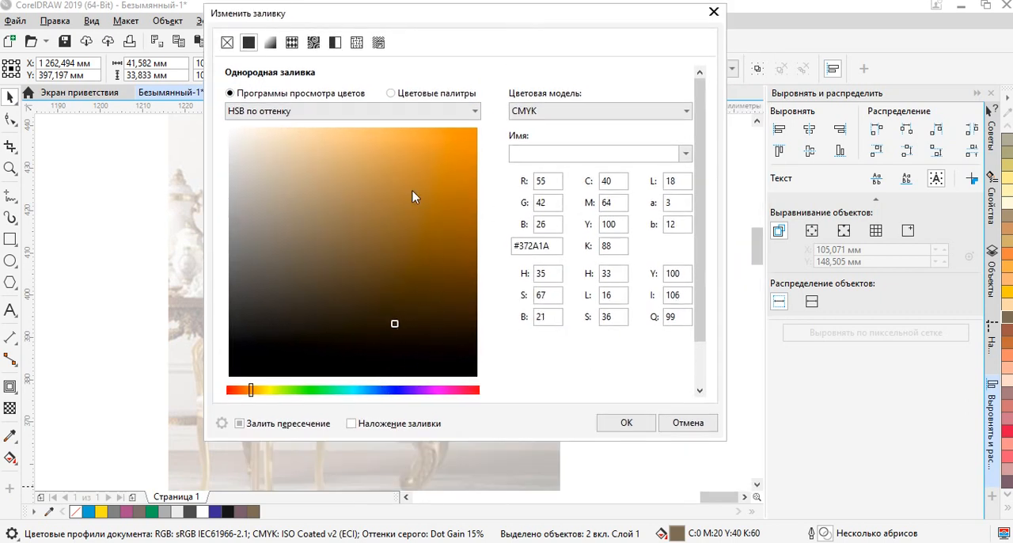
left_click(627, 422)
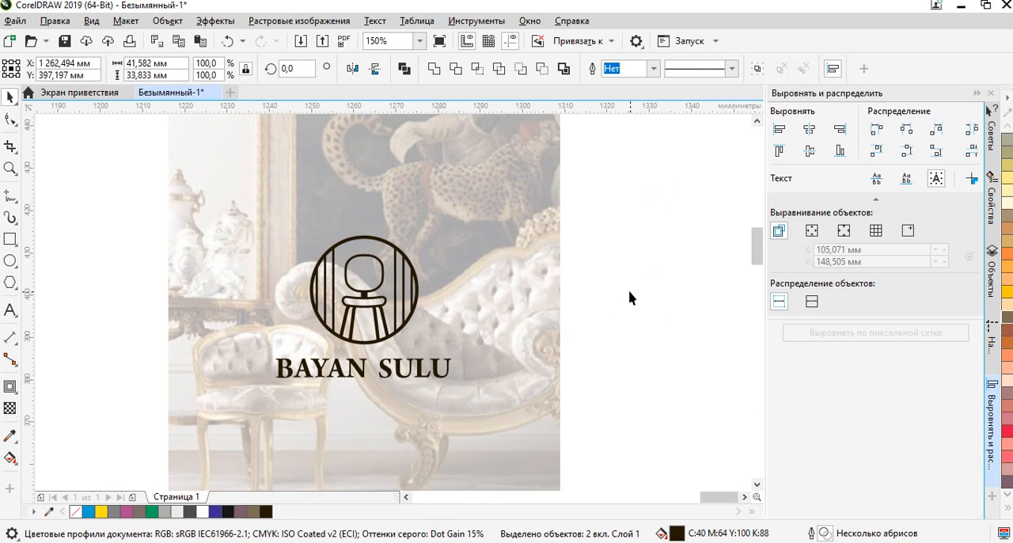
Examine the dark brown logo on the whitened photo, both up close and as a whole composition.
left_click(631, 294)
scroll(348, 368, "down", 1)
left_click_drag(351, 370, 457, 347)
scroll(515, 334, "up", 1)
scroll(523, 328, "down", 2)
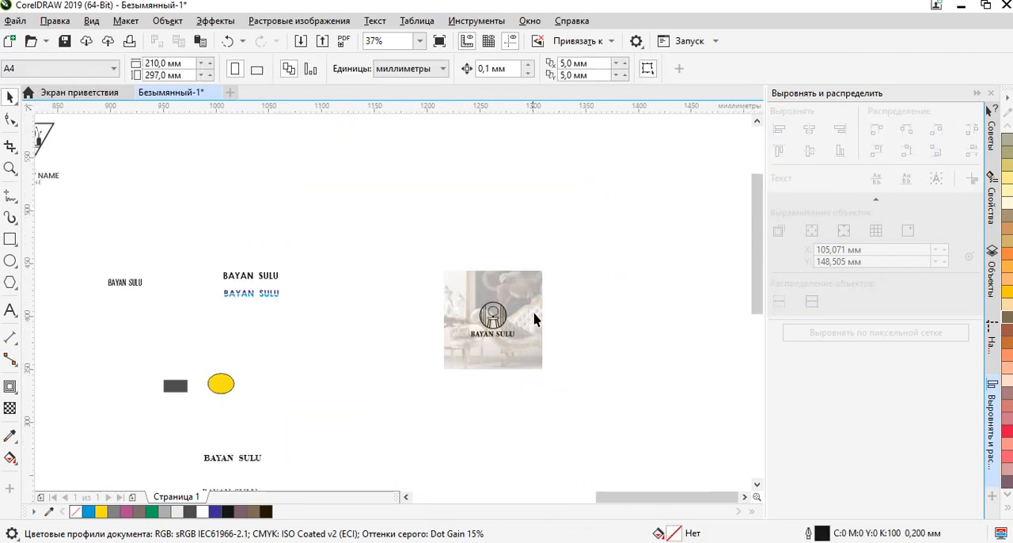
left_click_drag(533, 302, 398, 441)
scroll(504, 356, "up", 2)
left_click_drag(659, 369, 566, 445)
left_click(615, 349)
scroll(596, 238, "down", 2)
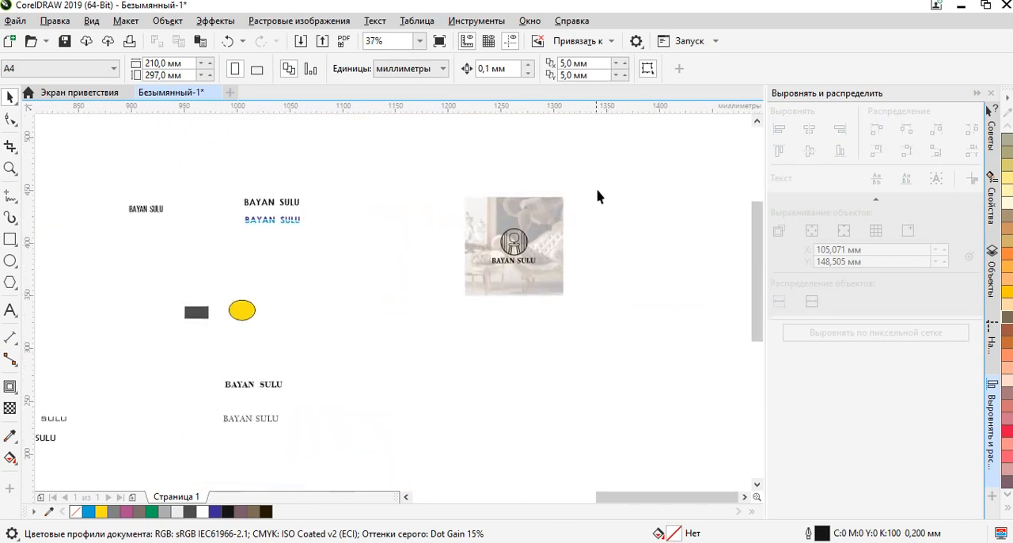
Duplicate the whole photo composition with its logo and place the copy flush against the original's right edge.
left_click_drag(443, 336, 443, 335)
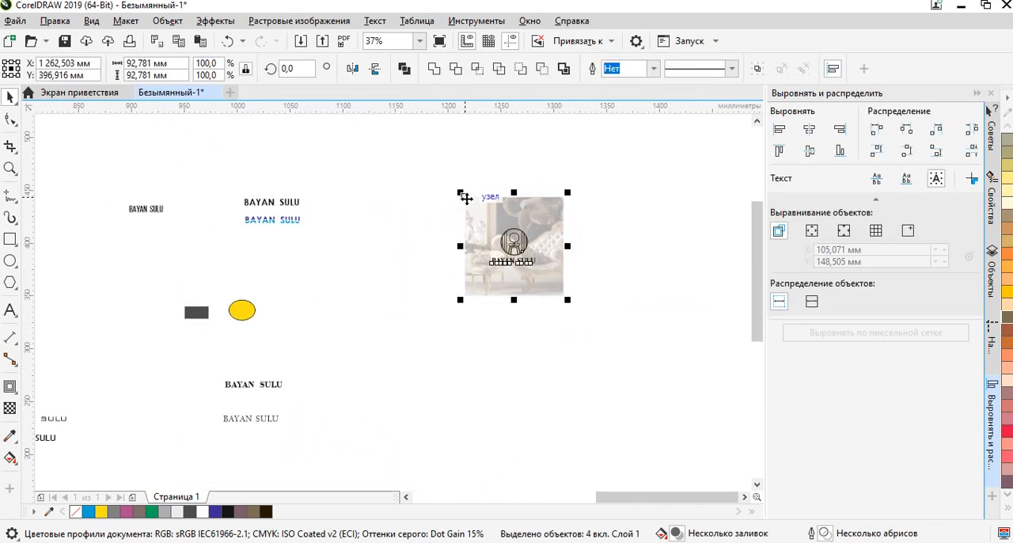
scroll(463, 200, "up", 1)
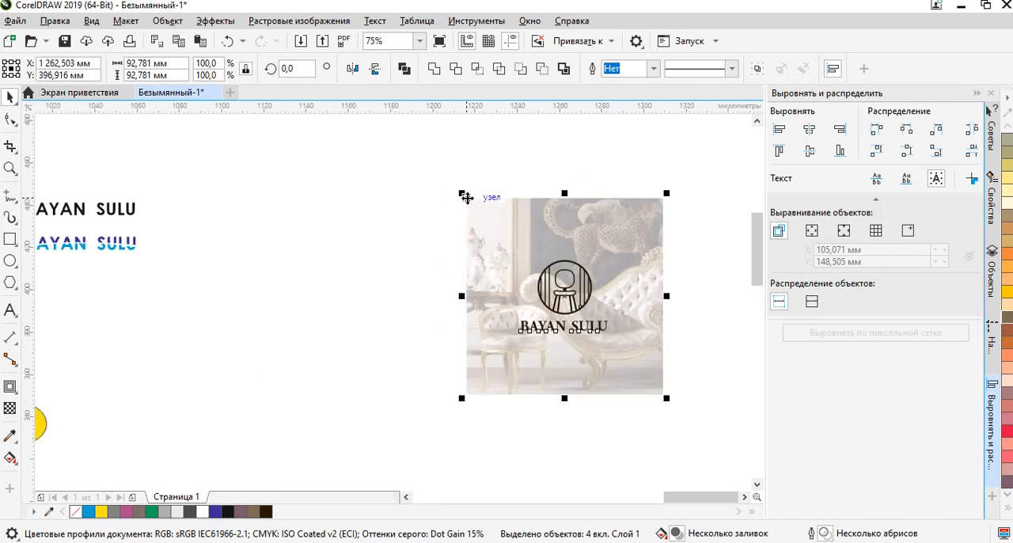
left_click_drag(472, 204, 665, 198)
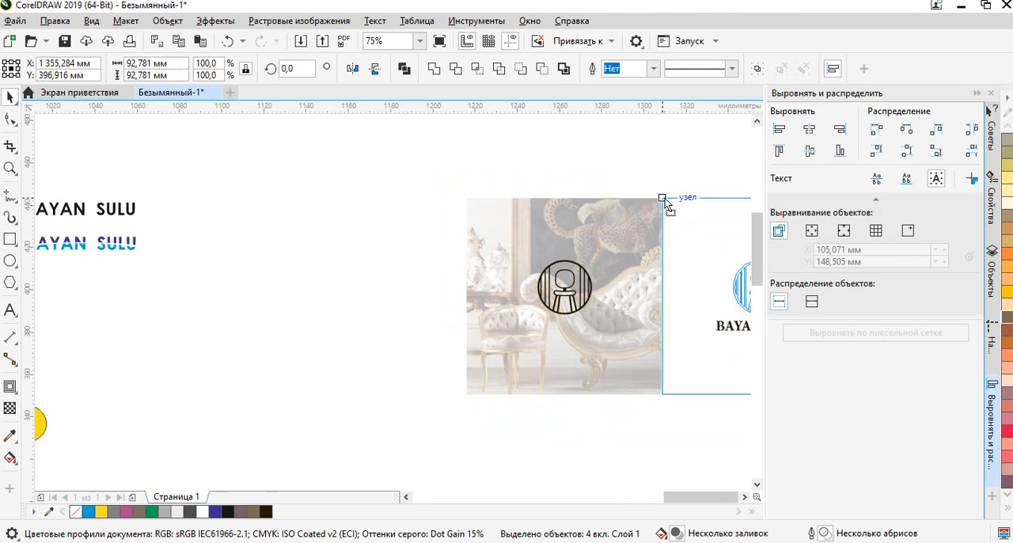
left_click_drag(665, 198, 664, 198)
right_click(663, 198)
left_click_drag(678, 185, 457, 165)
scroll(458, 165, "up", 1)
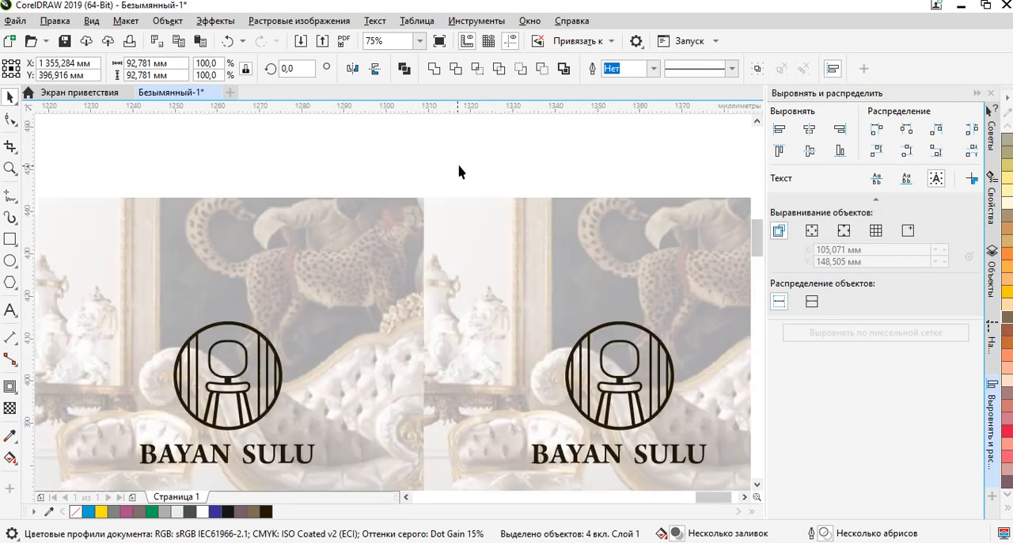
left_click(499, 155)
Try pale yellow (C0 M0 Y40 K0) and golden yellow (C0 M20 Y100 K0) on the transparent square of the right-hand copy.
scroll(514, 201, "down", 2)
left_click_drag(489, 338, 486, 339)
left_click(596, 257)
left_click(579, 206)
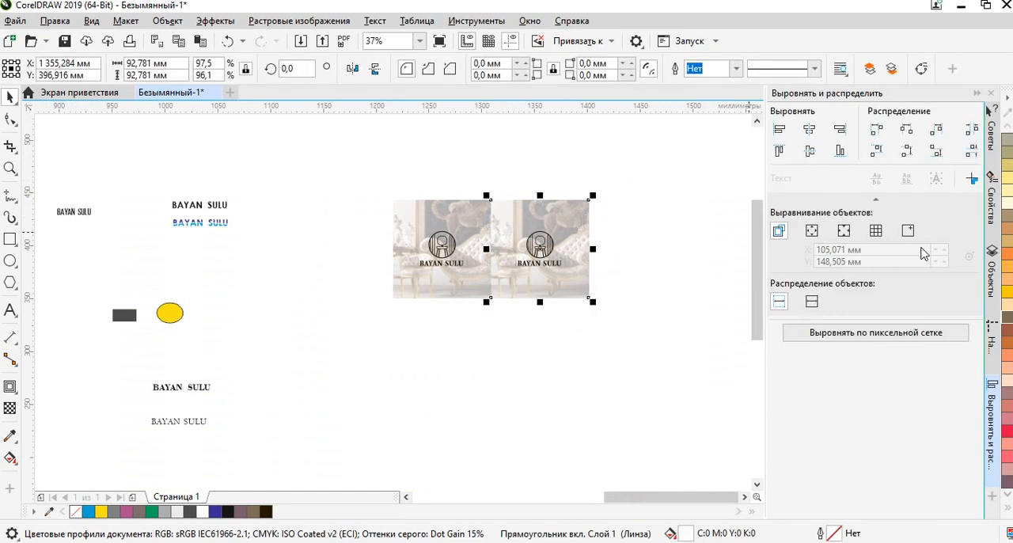
left_click(1008, 194)
scroll(601, 217, "up", 2)
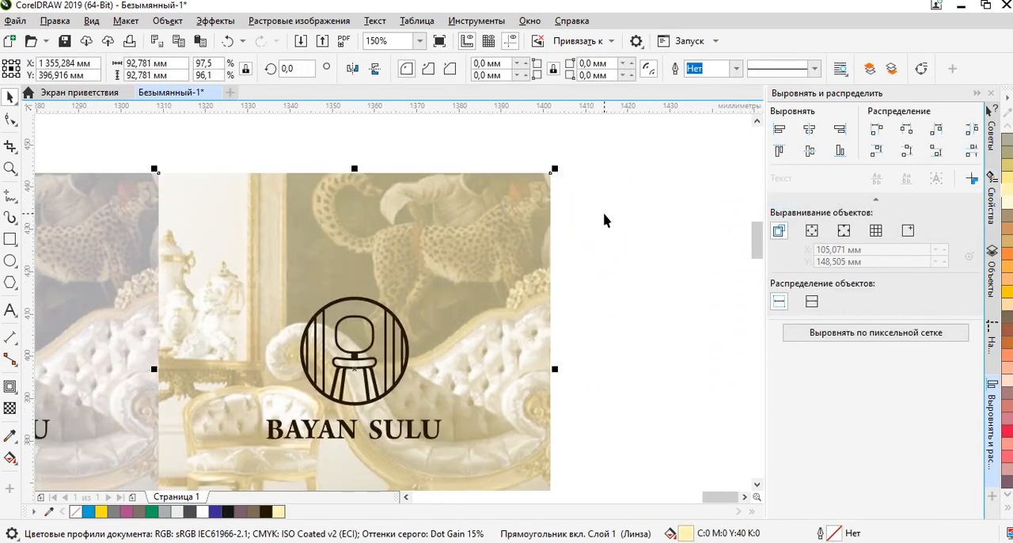
scroll(604, 220, "down", 1)
left_click(1004, 292)
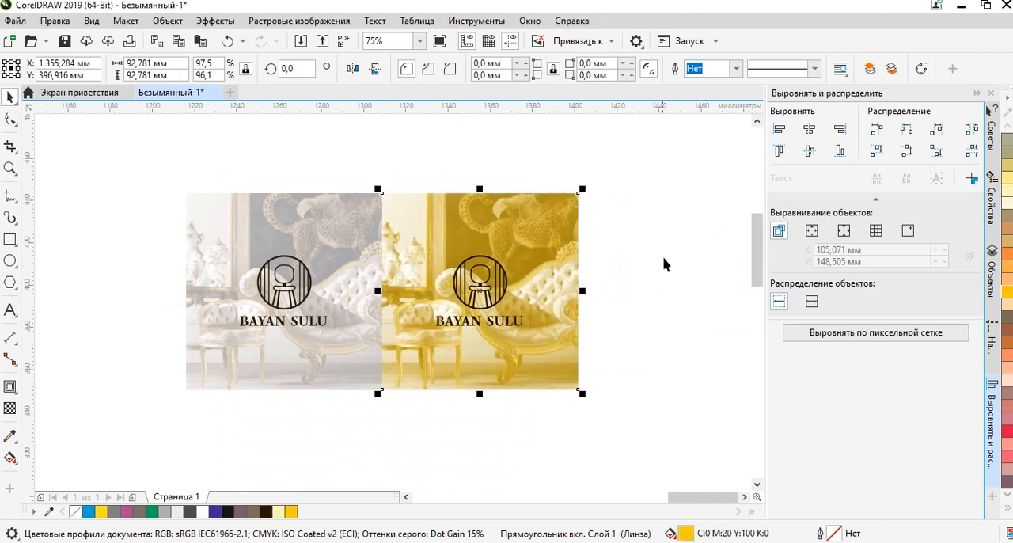
left_click(617, 248)
Try 10% black, red and brown (C0 M20 Y40 K60) on the right-hand copy's logo and lettering, settling on black.
left_click_drag(425, 336, 408, 335)
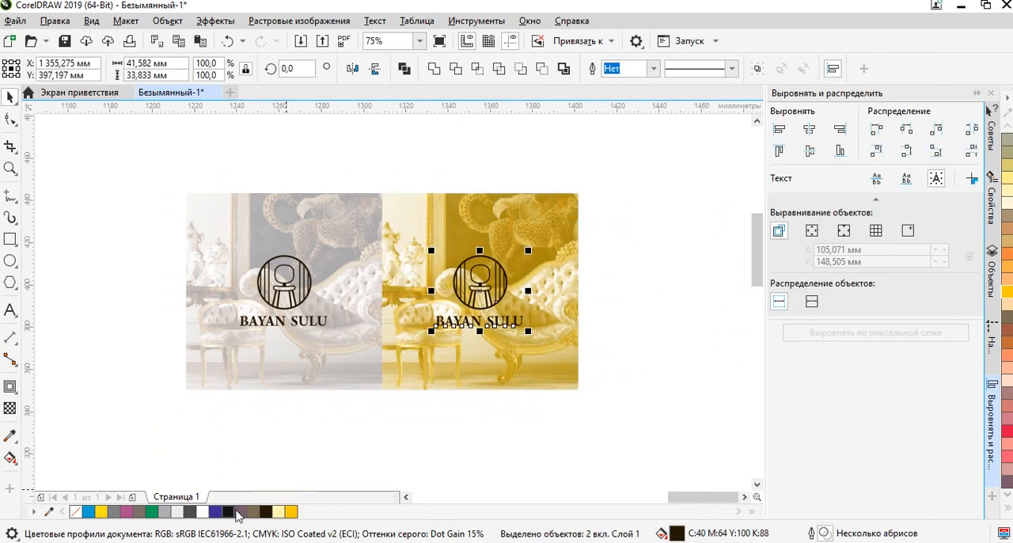
left_click(185, 512)
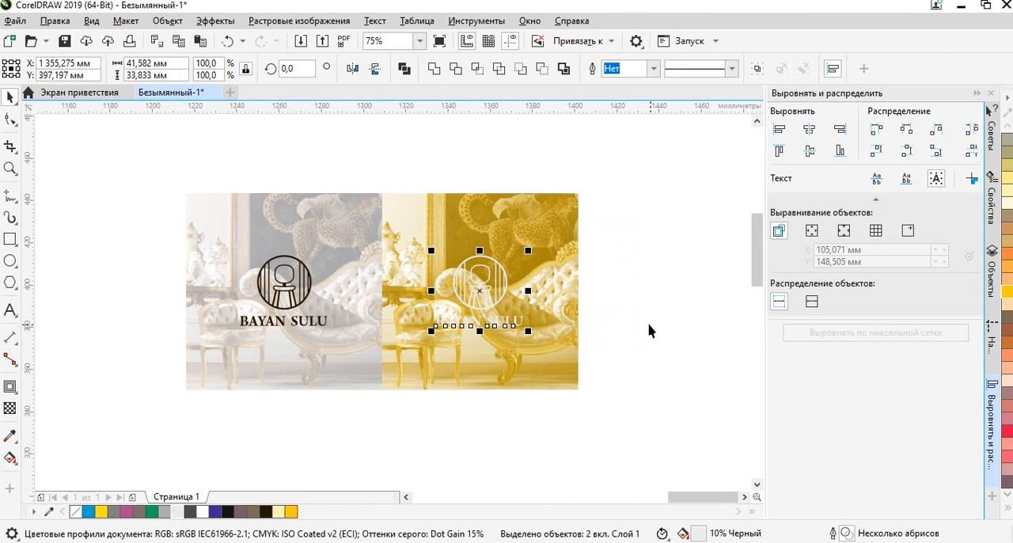
left_click(1005, 432)
left_click(1009, 322)
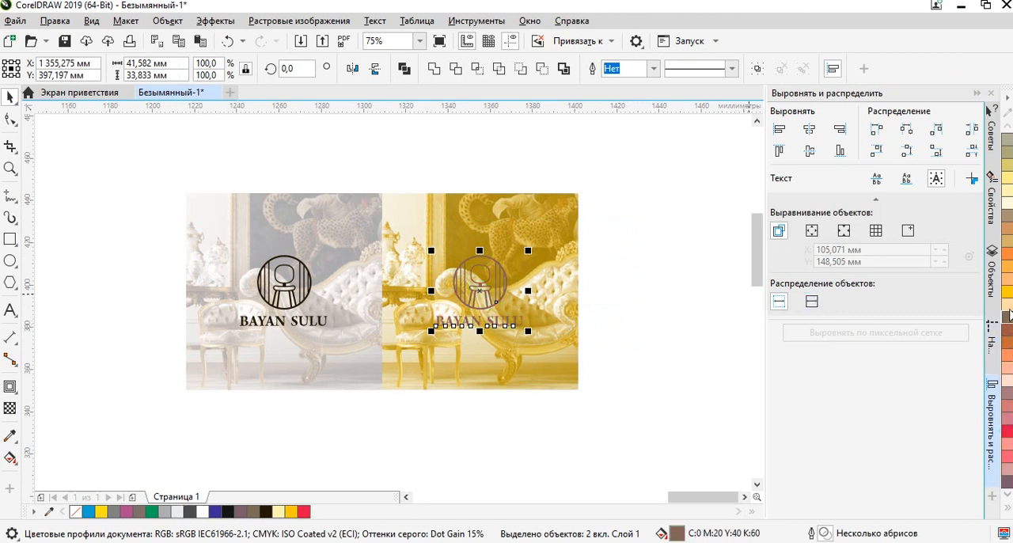
left_click(234, 512)
left_click(622, 361)
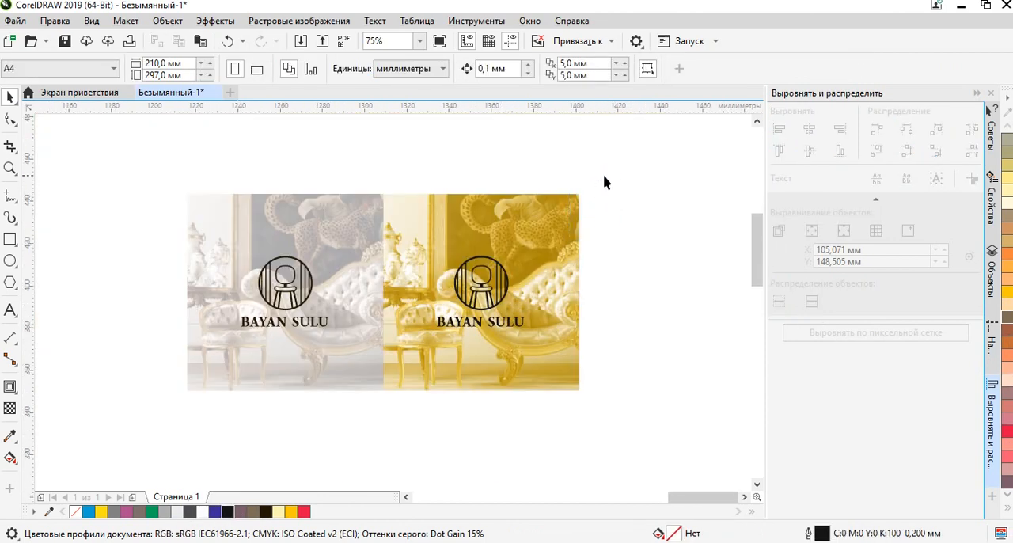
Recolour the transparent square of the right-hand copy sandy gold and check the black logo against it.
left_click(547, 225)
left_click(1009, 247)
left_click(665, 253)
left_click_drag(656, 231, 420, 353)
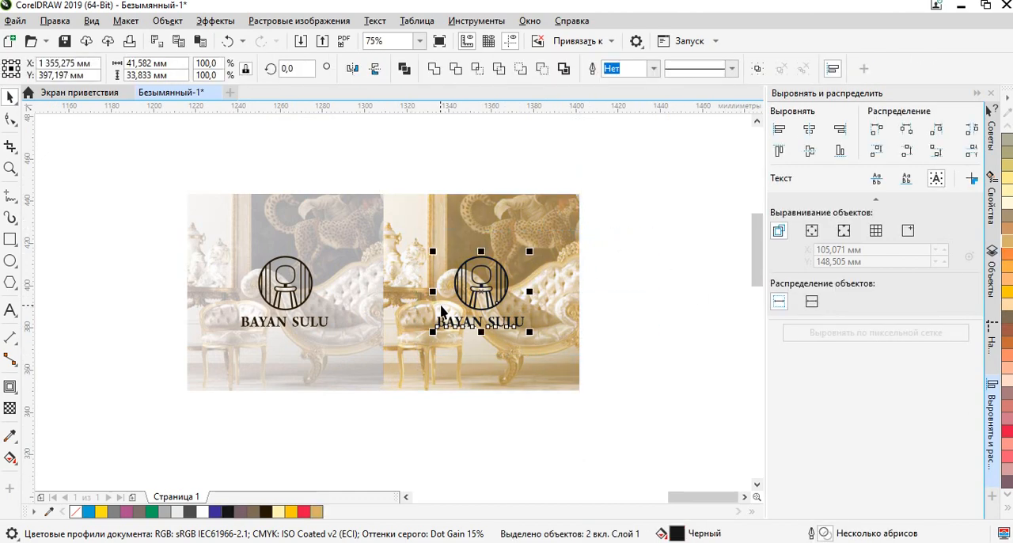
scroll(442, 311, "up", 3)
scroll(396, 317, "down", 3)
left_click(633, 340)
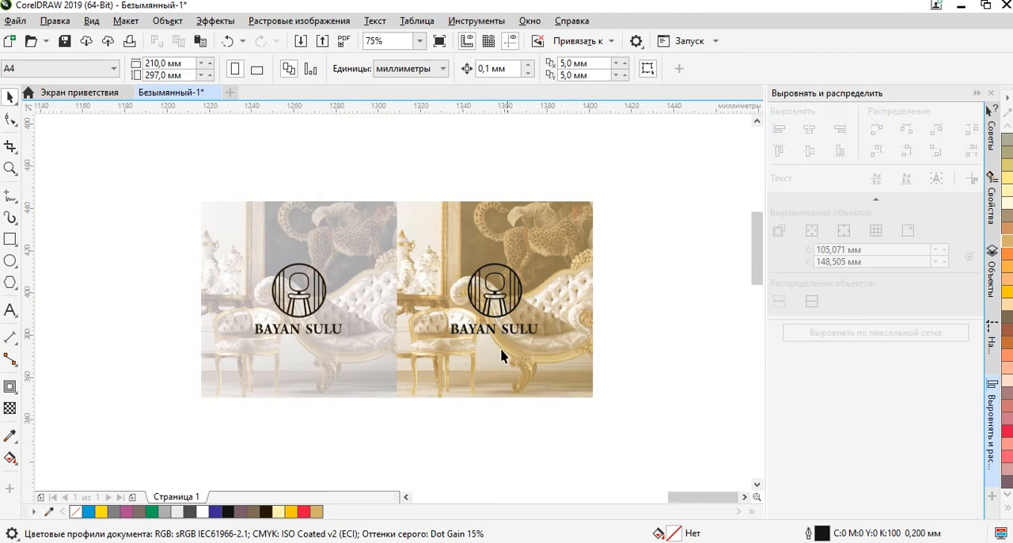
Compare the photo's pixels with the vector edge of the BAYAN SULU lettering at very high magnification.
scroll(500, 356, "up", 3)
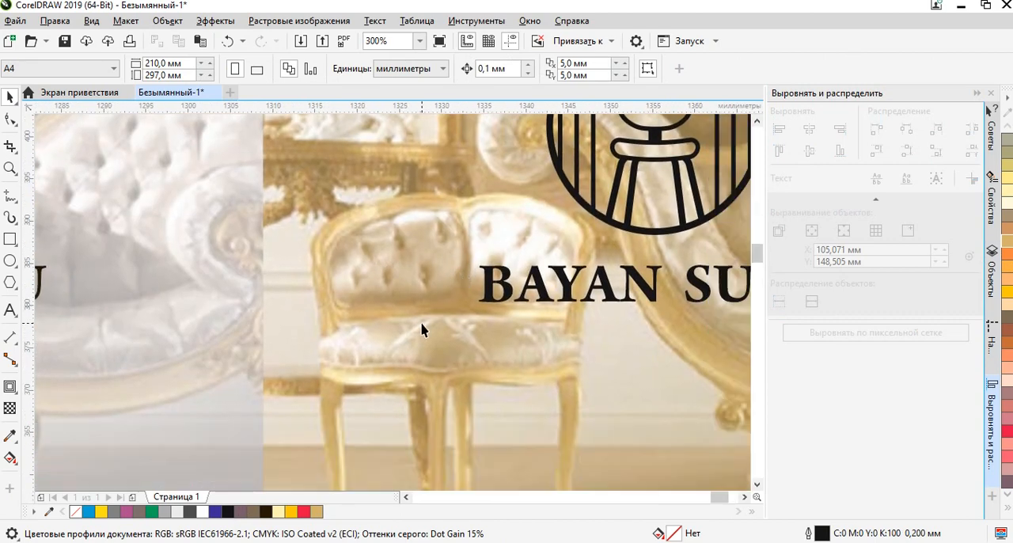
scroll(417, 219, "up", 5)
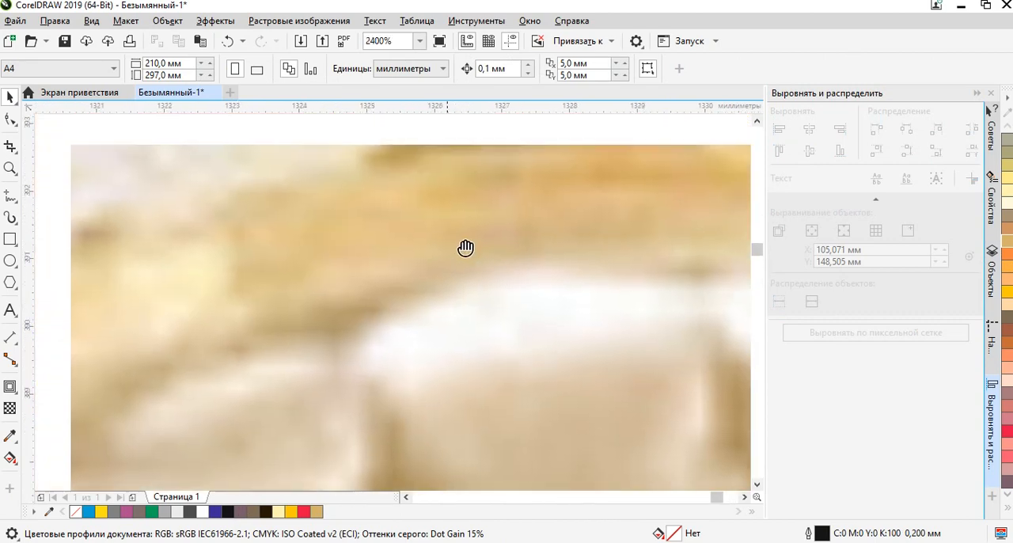
scroll(415, 304, "down", 2)
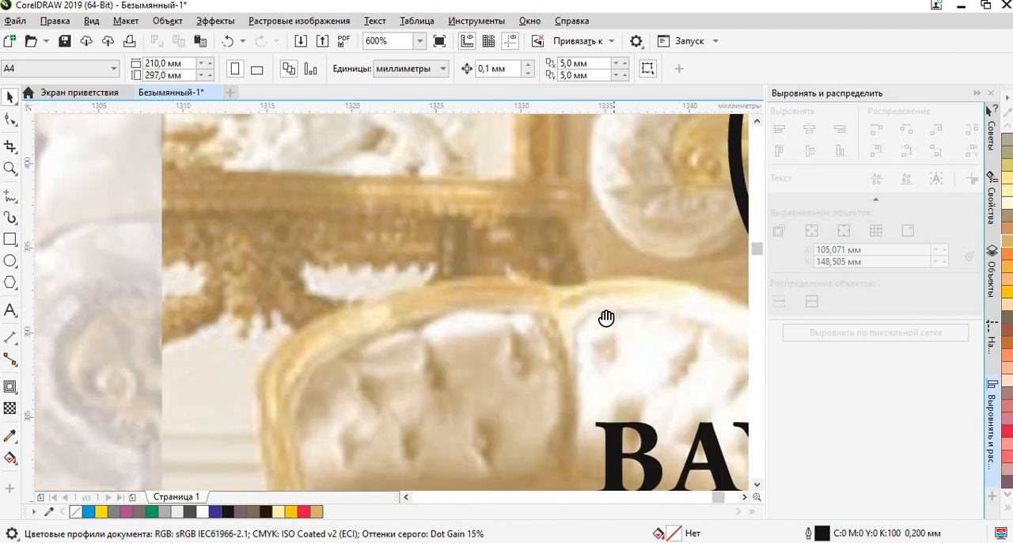
scroll(391, 353, "up", 7)
left_click_drag(336, 305, 673, 227)
left_click_drag(307, 348, 498, 347)
scroll(364, 316, "up", 1)
scroll(267, 327, "up", 4)
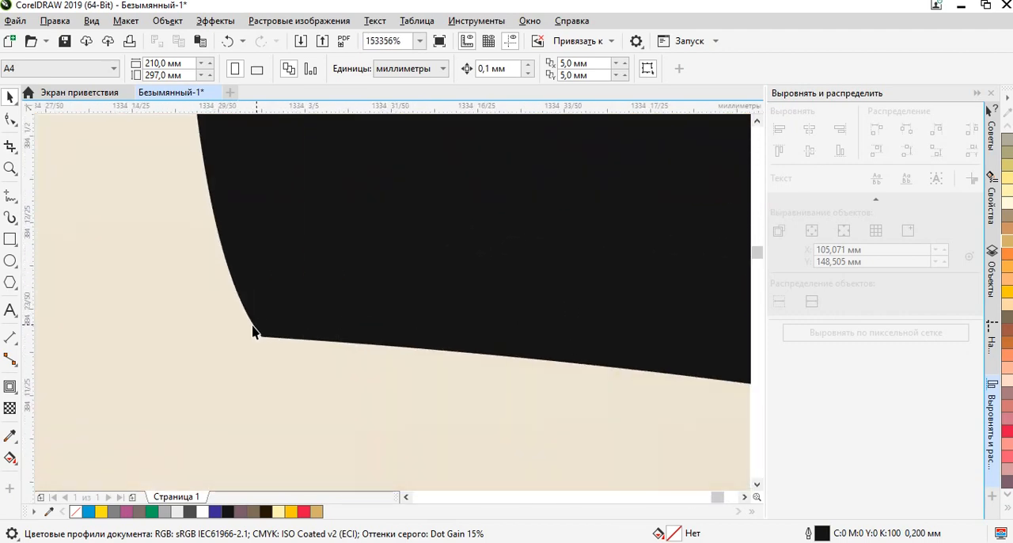
scroll(375, 340, "up", 1)
scroll(357, 269, "up", 1)
scroll(366, 291, "up", 1)
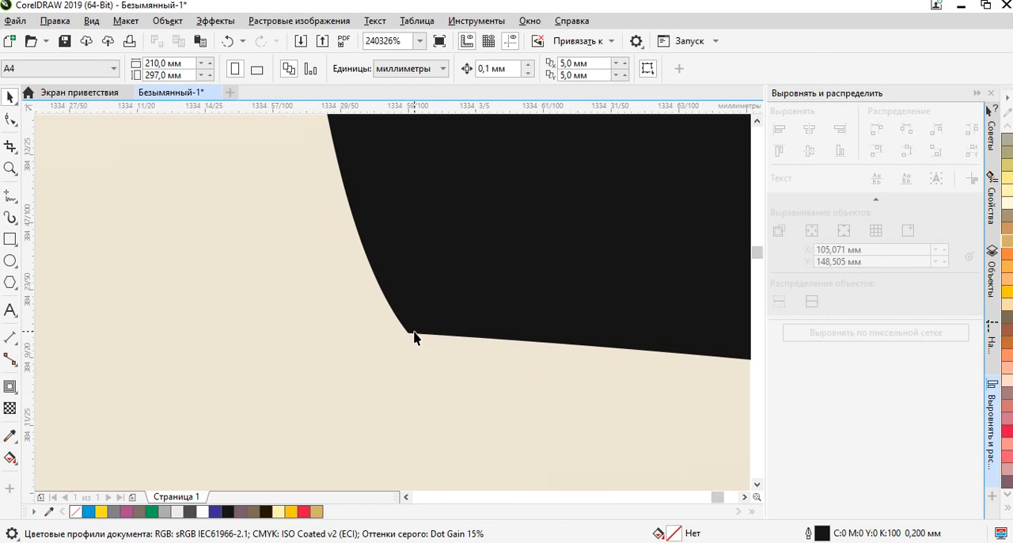
Review the furniture logo templates with the LOGO NAME, FURNITURE and COMPANY NAME captions elsewhere in the document.
scroll(633, 362, "down", 11)
scroll(661, 357, "down", 2)
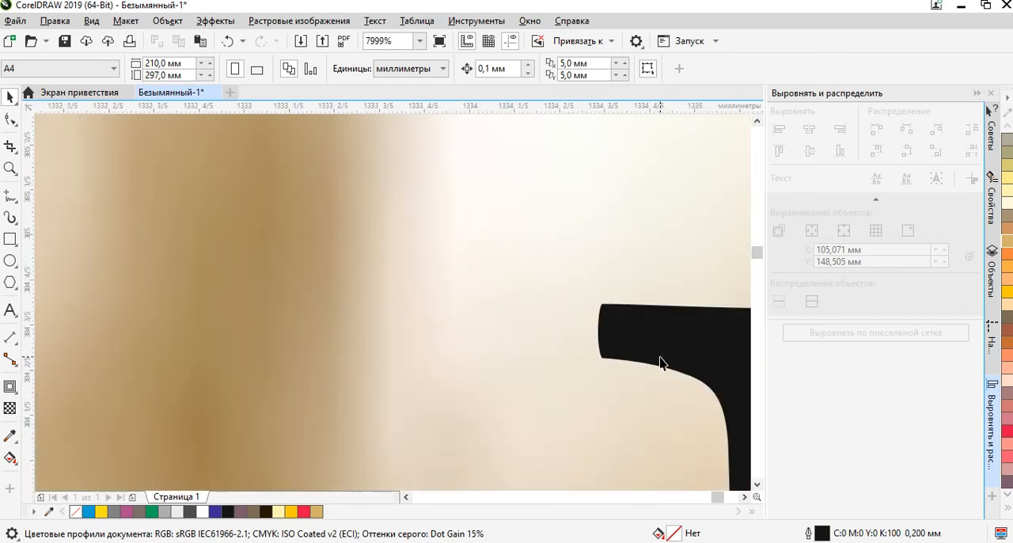
scroll(325, 273, "down", 3)
scroll(339, 280, "down", 4)
left_click_drag(346, 248, 503, 265)
scroll(504, 270, "down", 1)
scroll(296, 363, "down", 2)
left_click_drag(98, 318, 271, 266)
scroll(208, 155, "up", 2)
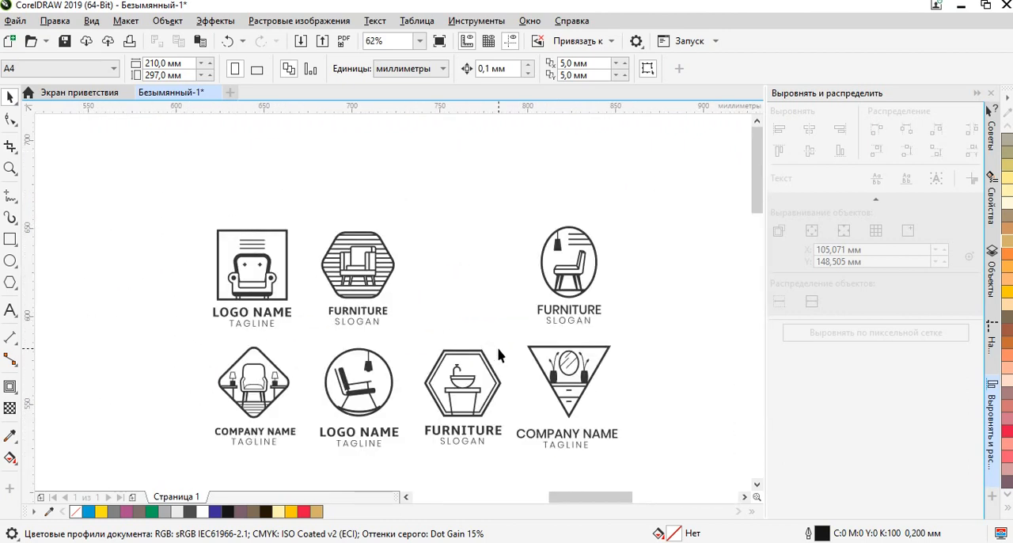
left_click_drag(499, 356, 456, 285)
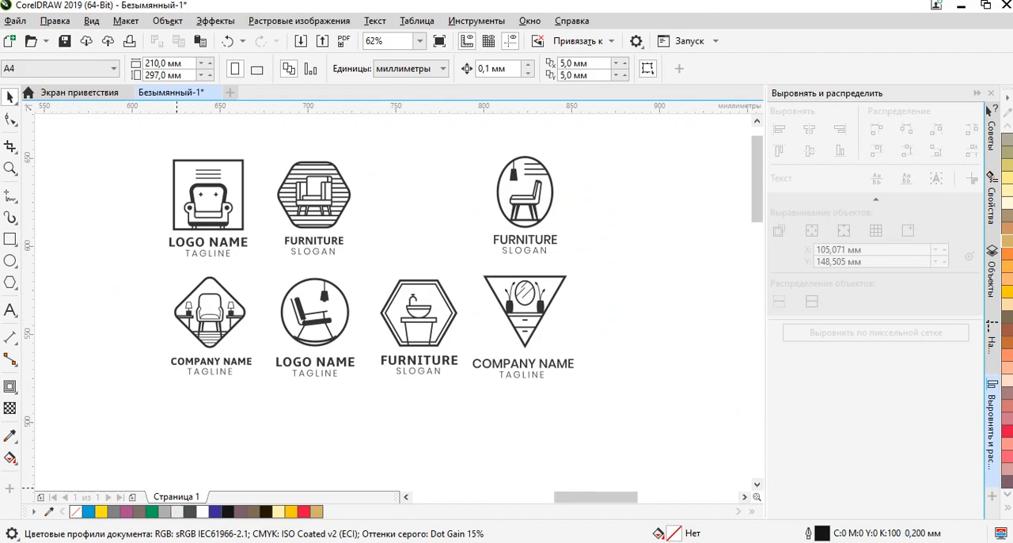
Switch to Freepik in the Chrome browser, close the opened furniture logo resource and search the vectors for АВТОСЕРВИС.
left_click(182, 541)
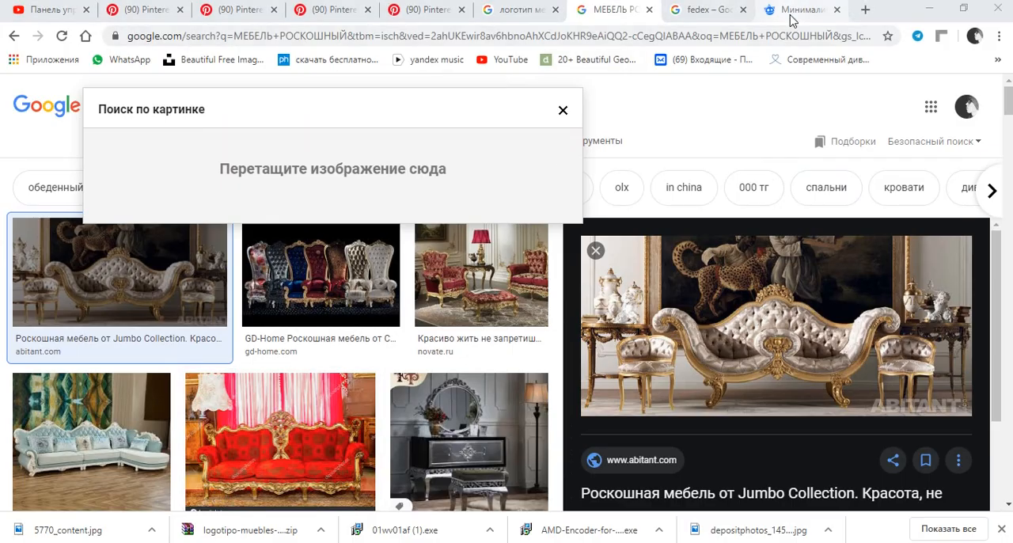
left_click(795, 11)
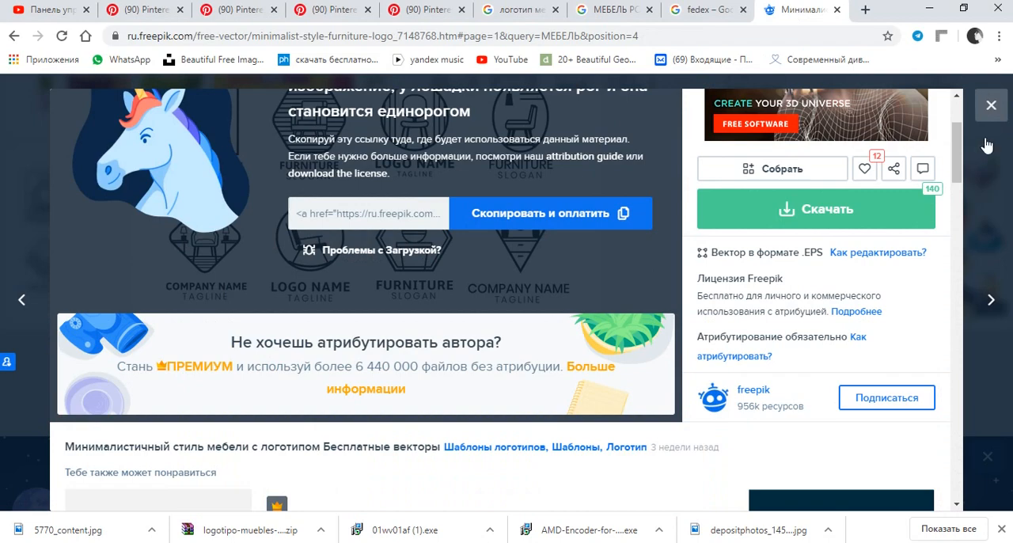
left_click(991, 104)
scroll(459, 282, "up", 4)
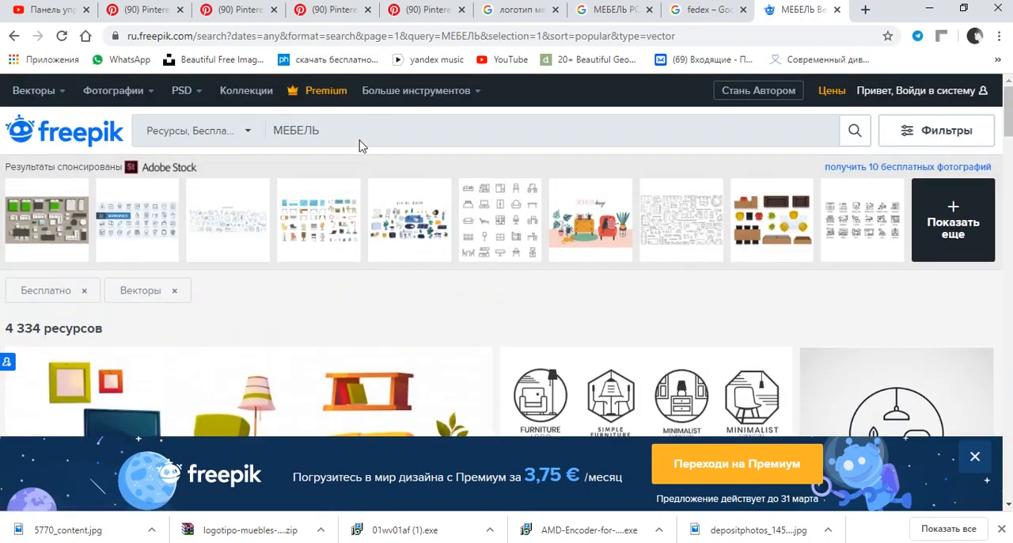
left_click_drag(385, 129, 276, 136)
key("BackSpace")
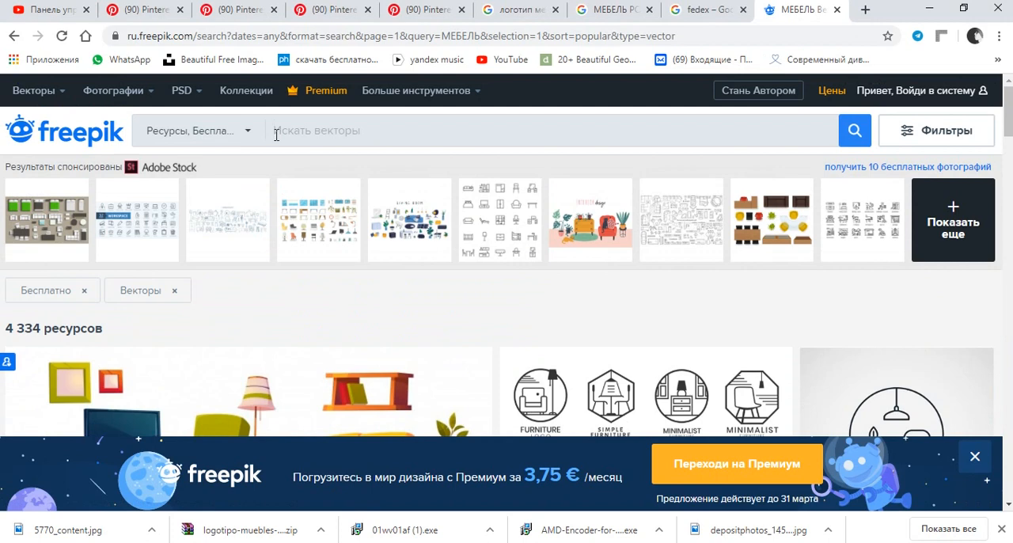
type("АВТОСЕРВИС")
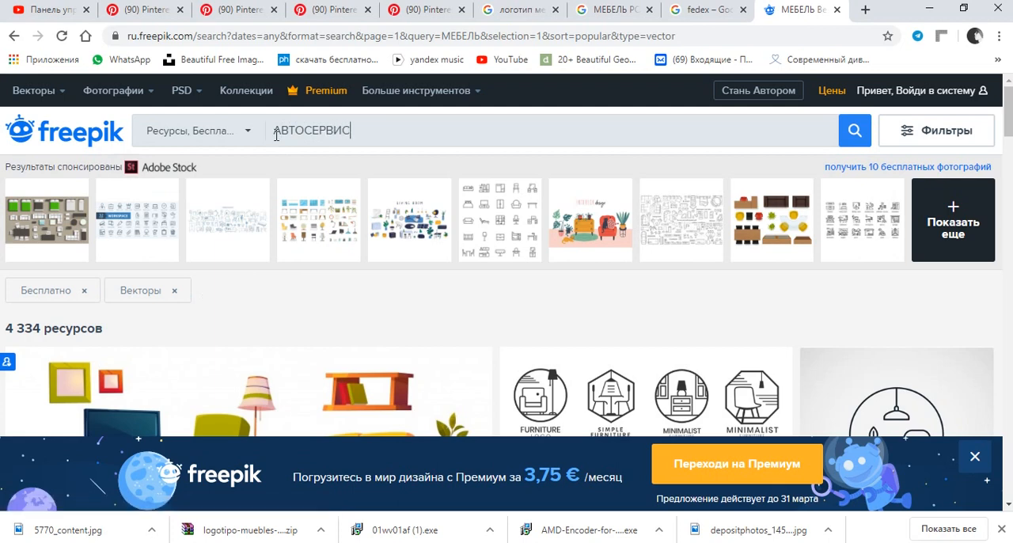
key("Return")
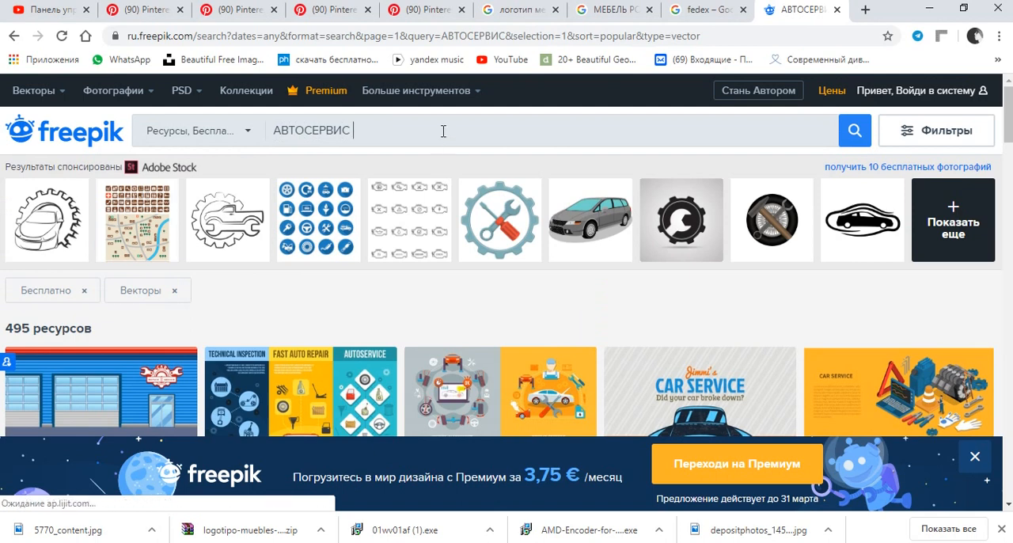
Narrow the Freepik search to АВТОСЕРВИС ЛОГОТИП and look through the found vectors.
type("ЛОГОТИП")
key("Return")
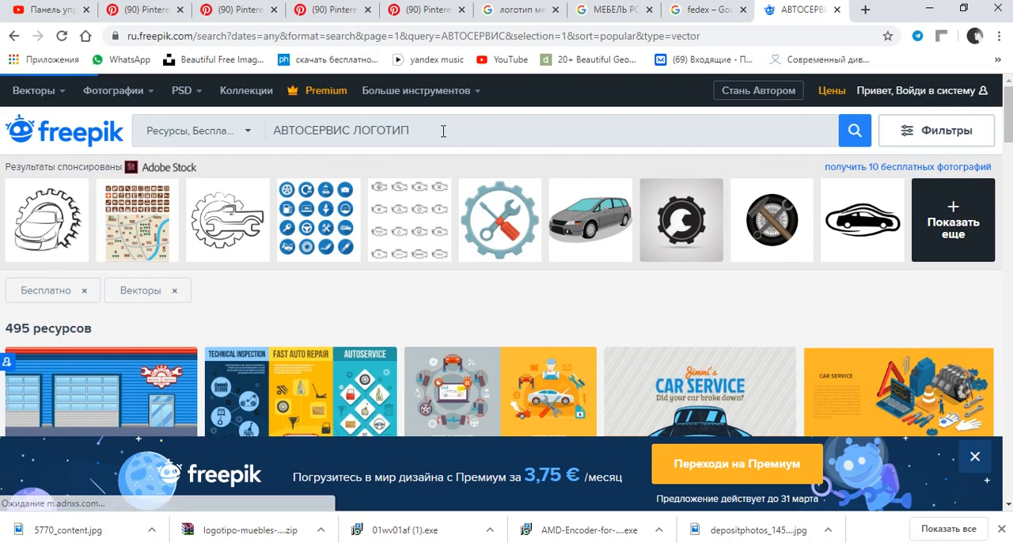
scroll(528, 218, "down", 2)
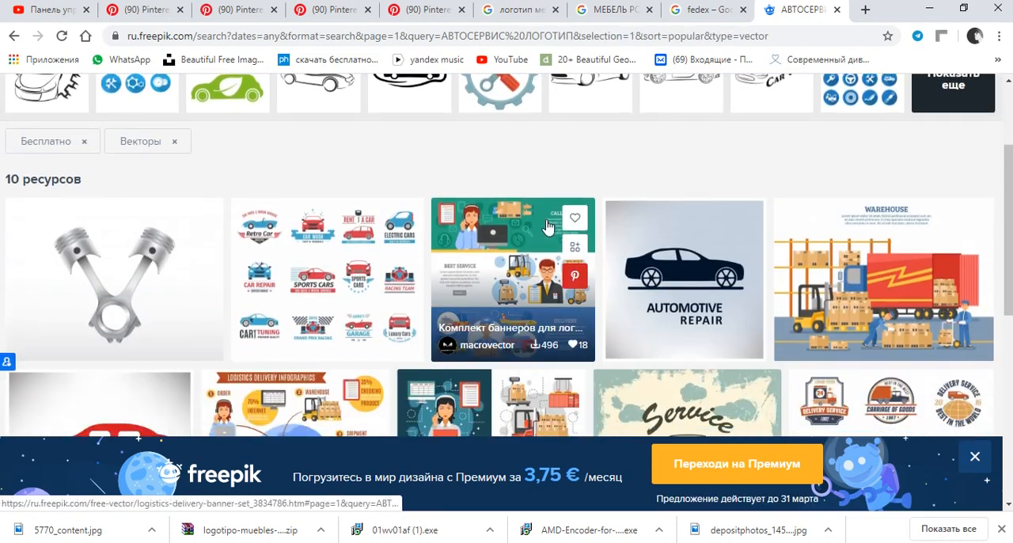
scroll(602, 183, "down", 1)
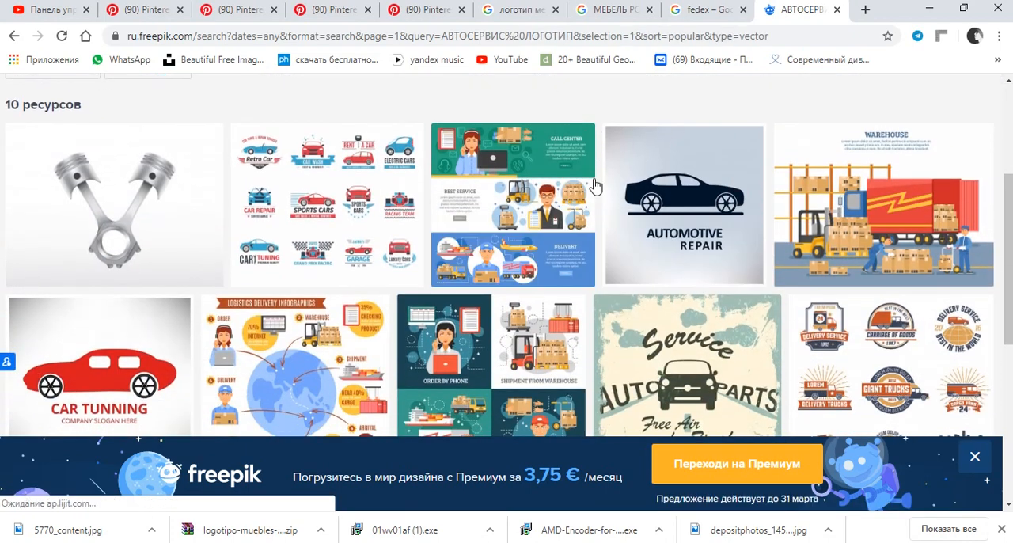
scroll(600, 180, "down", 2)
scroll(596, 180, "down", 3)
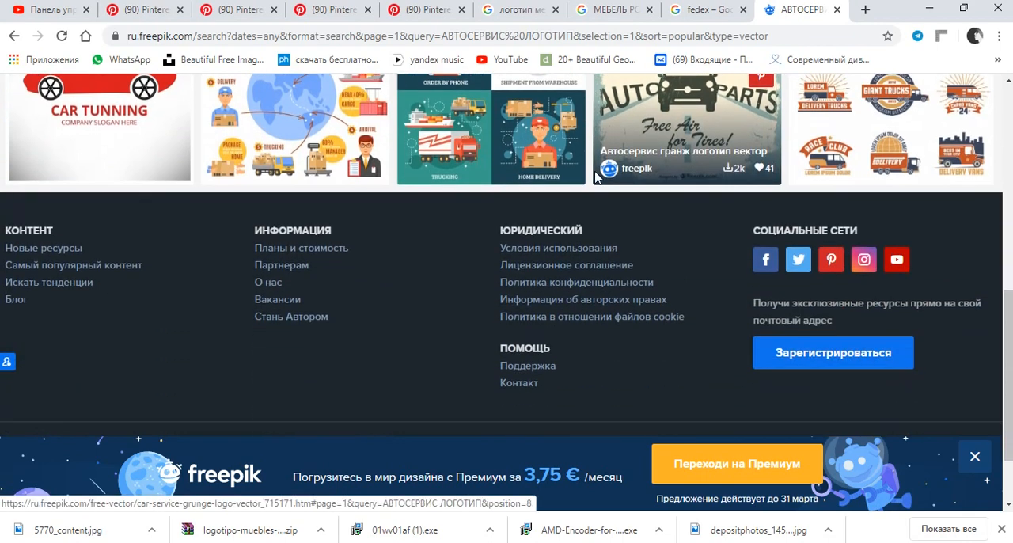
scroll(586, 178, "up", 5)
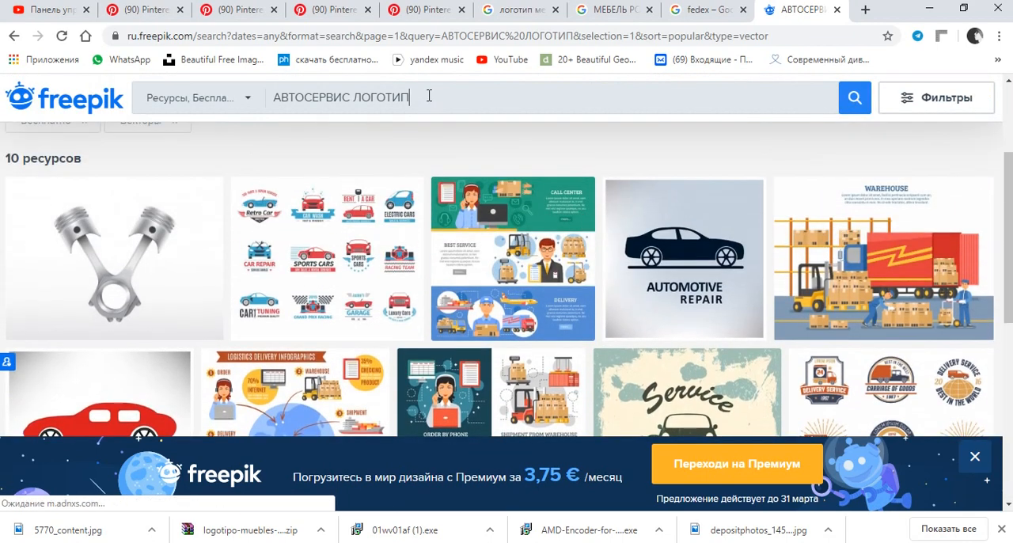
Remove the word ЛОГОТИП from the query and repeat the Freepik search for АВТОСЕРВИС.
left_click_drag(414, 98, 351, 108)
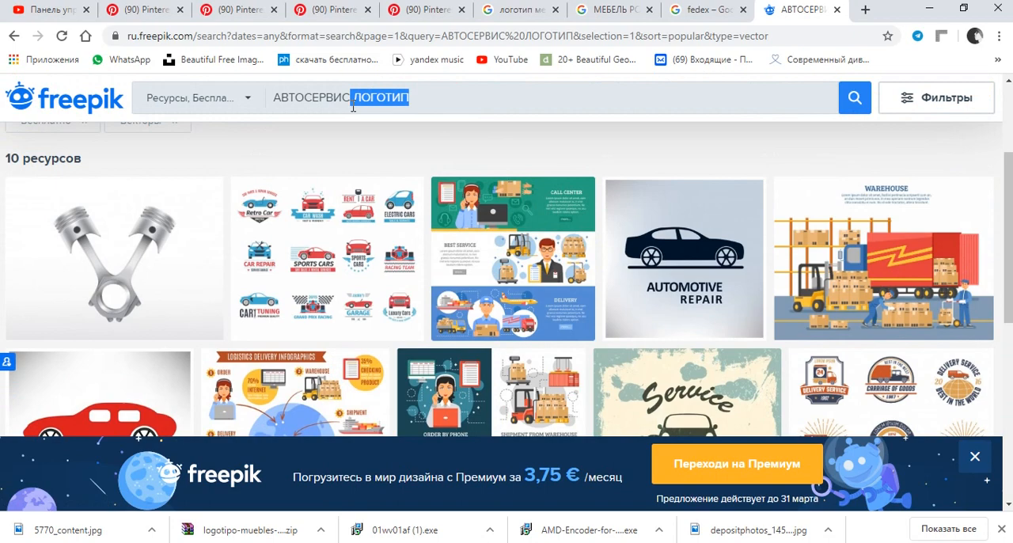
key("BackSpace")
key("Return")
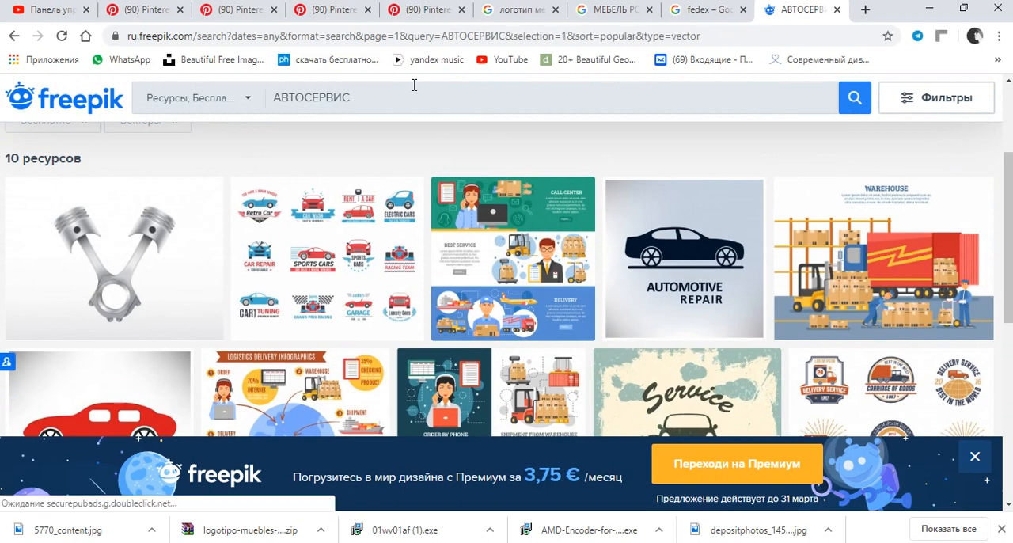
Browse the free car service vectors for suitable logo and illustration ideas.
scroll(524, 232, "down", 2)
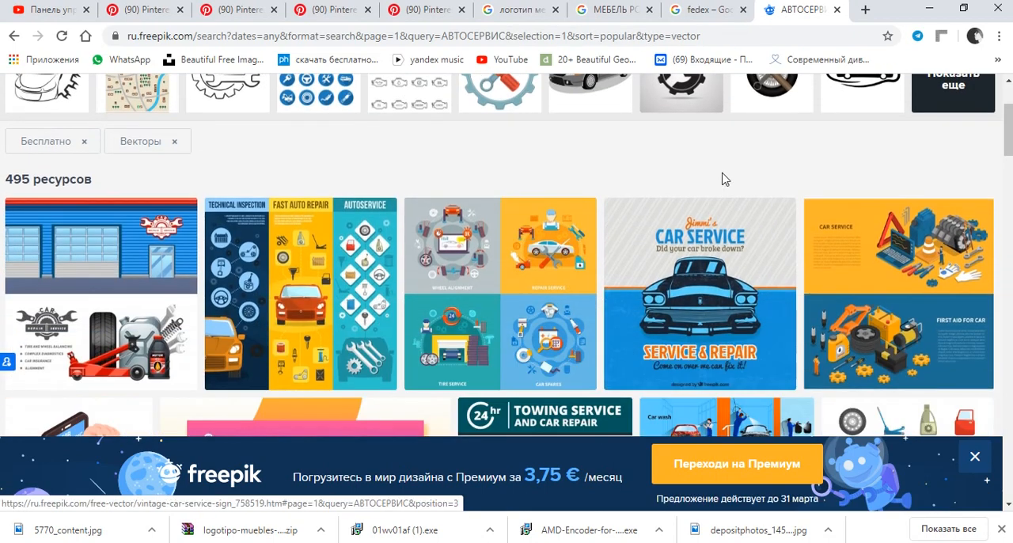
scroll(729, 175, "down", 1)
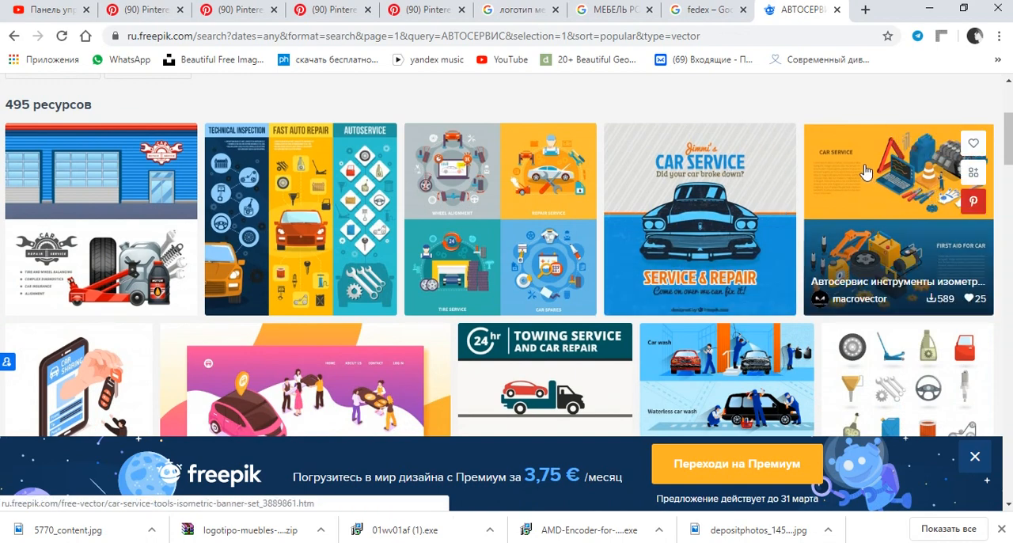
scroll(807, 215, "down", 1)
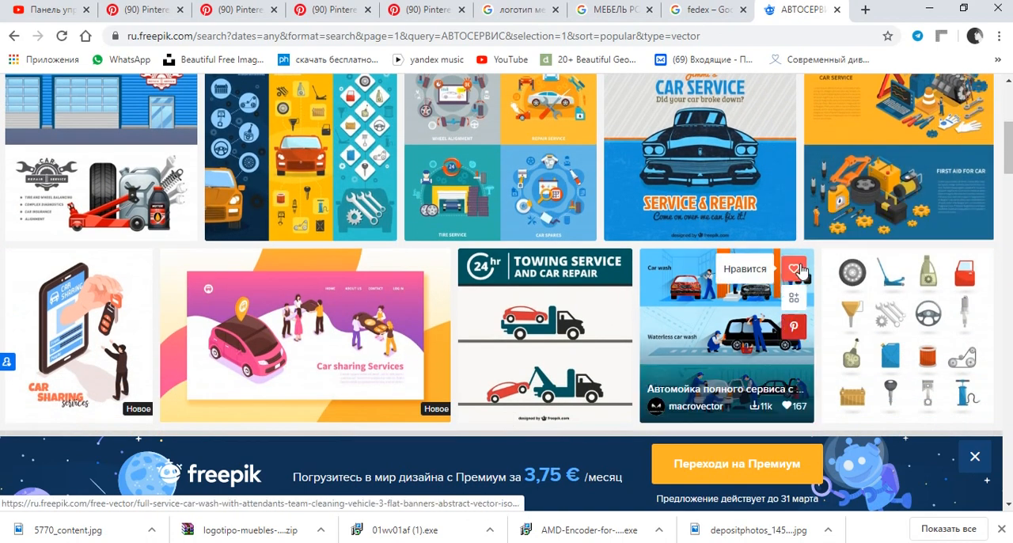
scroll(807, 215, "down", 5)
scroll(735, 221, "down", 2)
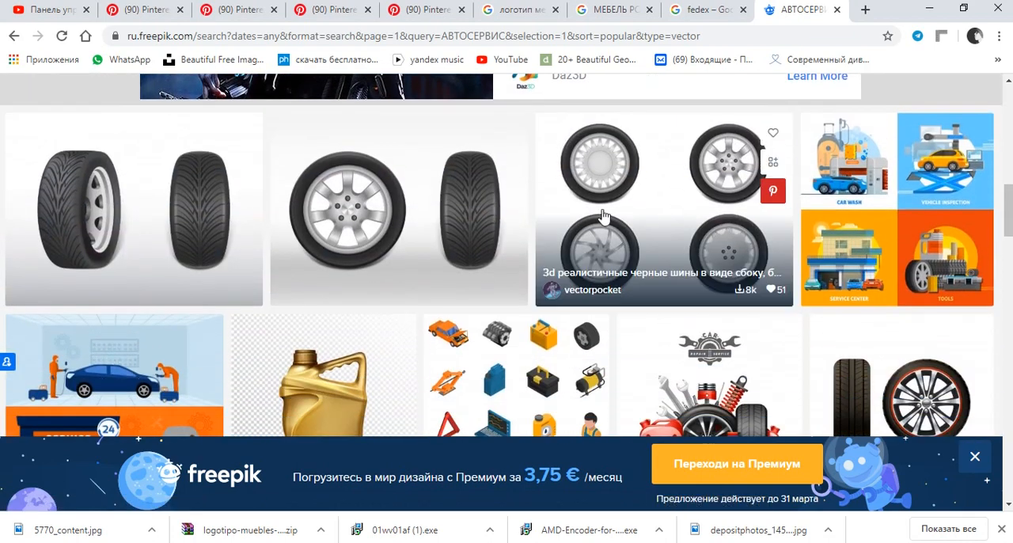
scroll(642, 220, "down", 2)
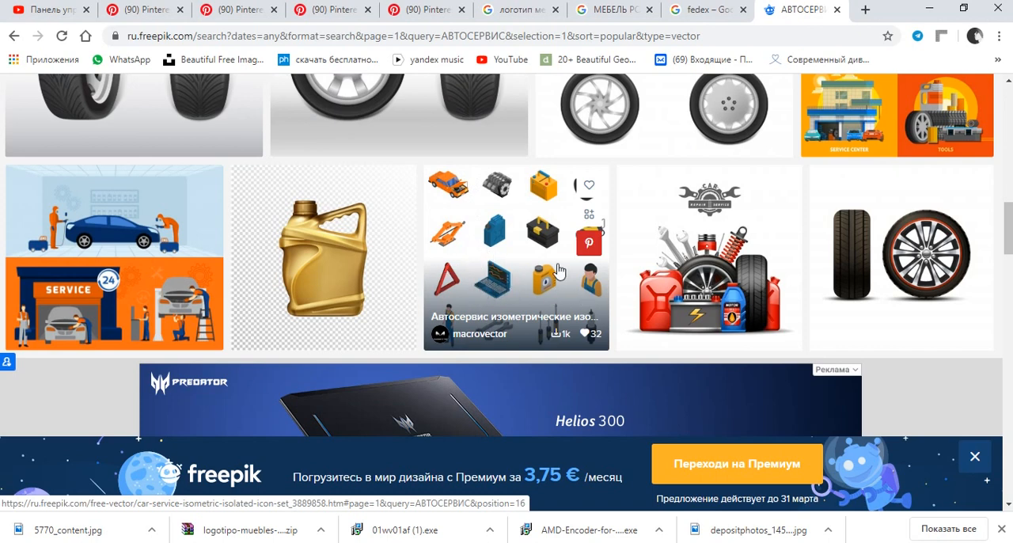
scroll(549, 274, "down", 1)
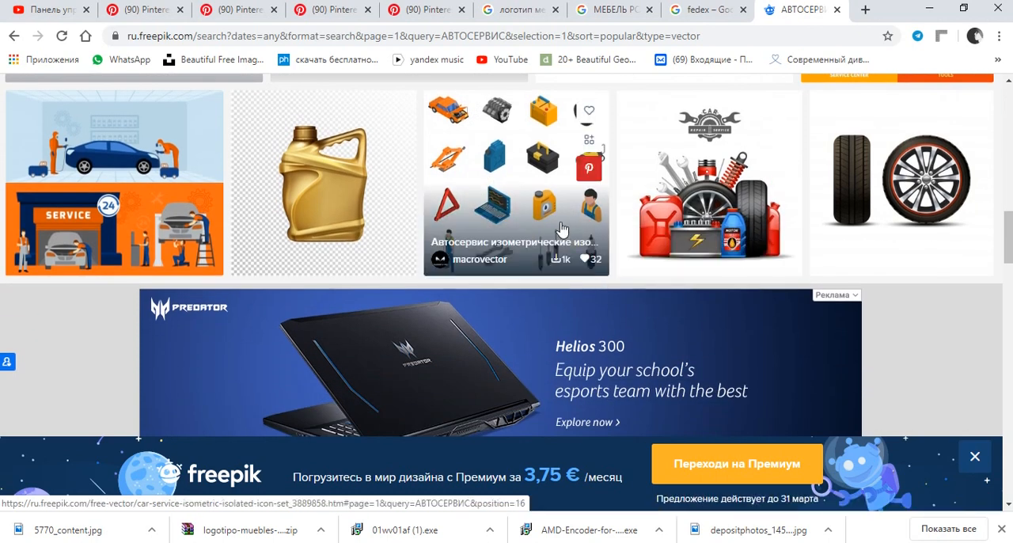
scroll(637, 204, "down", 3)
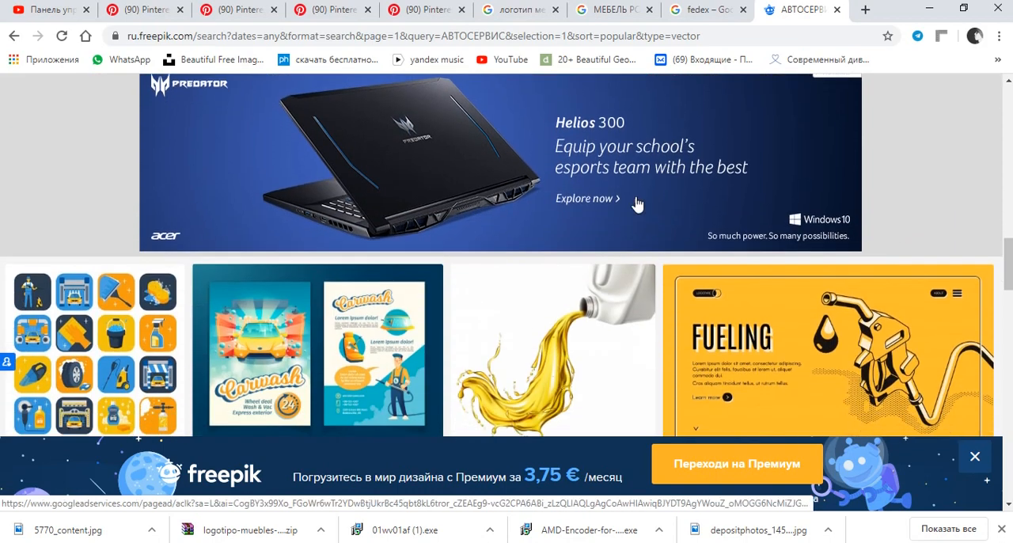
scroll(637, 204, "down", 1)
scroll(386, 228, "down", 2)
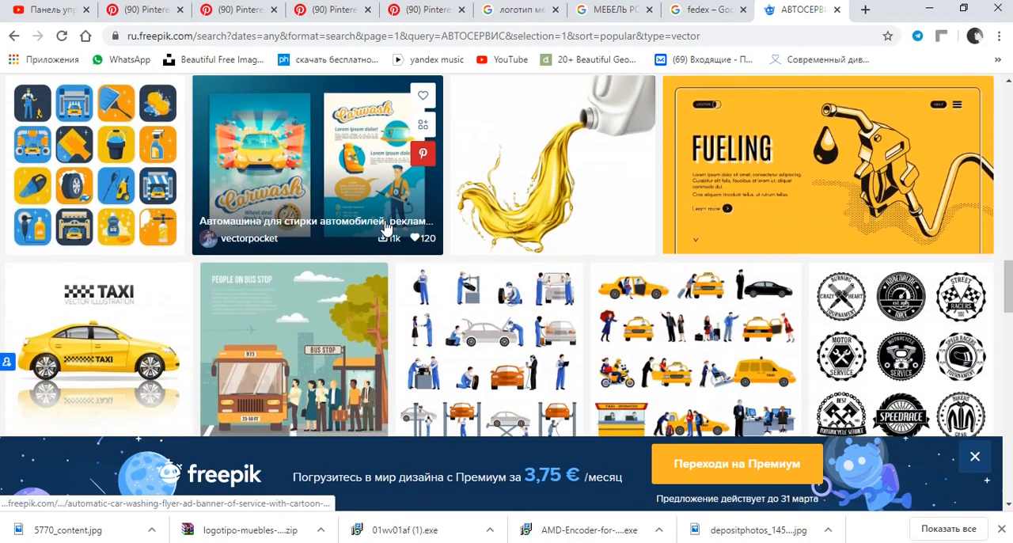
scroll(60, 228, "up", 2)
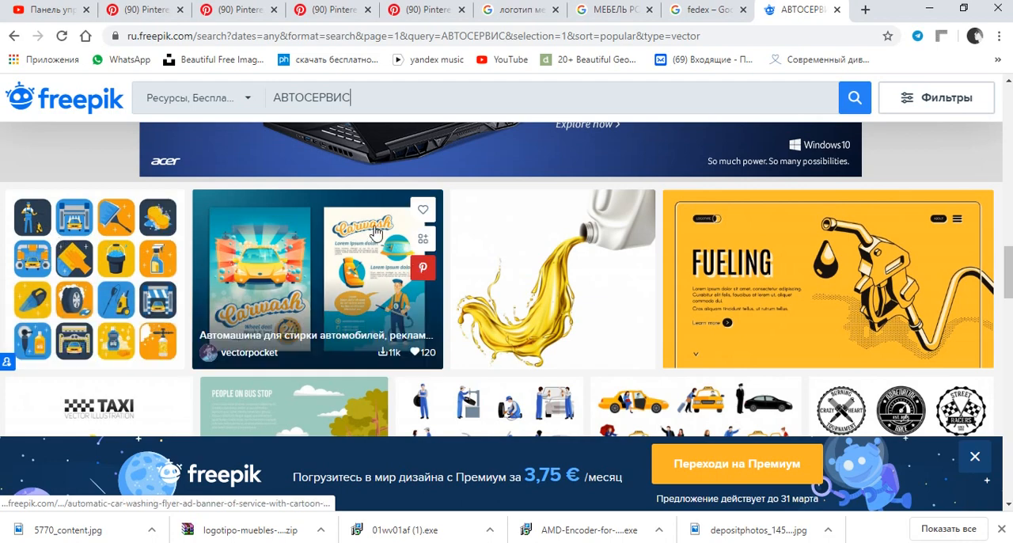
scroll(376, 232, "down", 2)
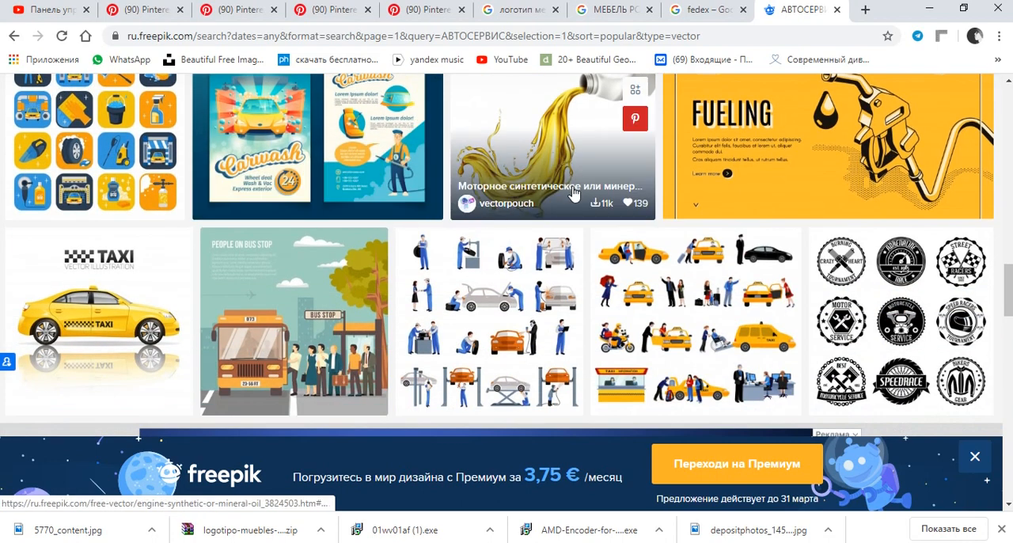
scroll(544, 380, "down", 1)
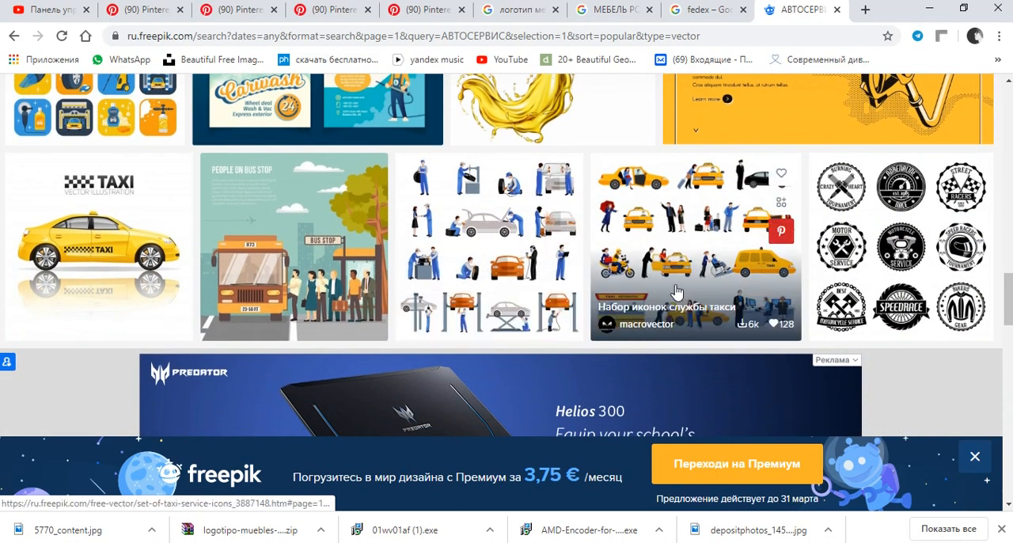
scroll(673, 261, "down", 3)
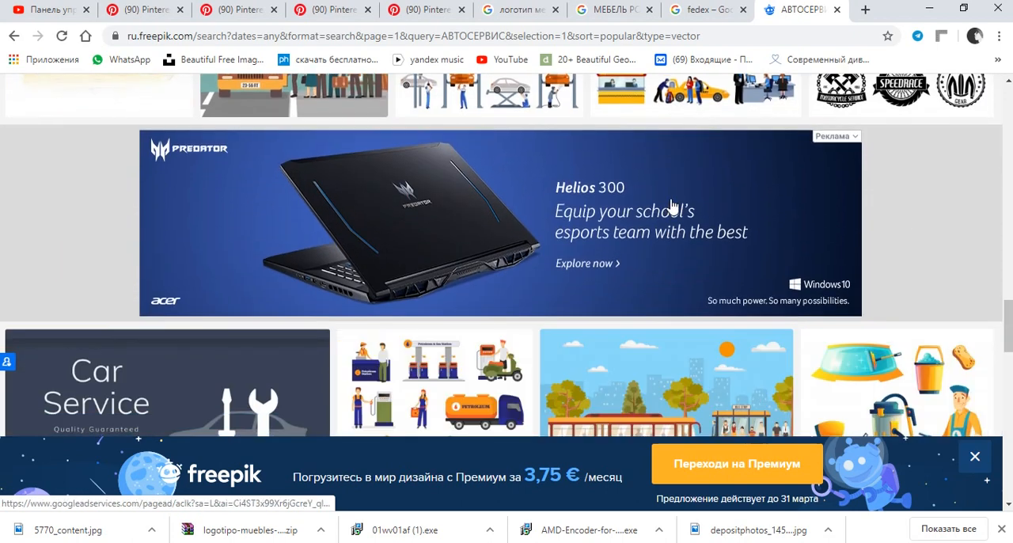
scroll(669, 209, "down", 2)
scroll(689, 204, "down", 2)
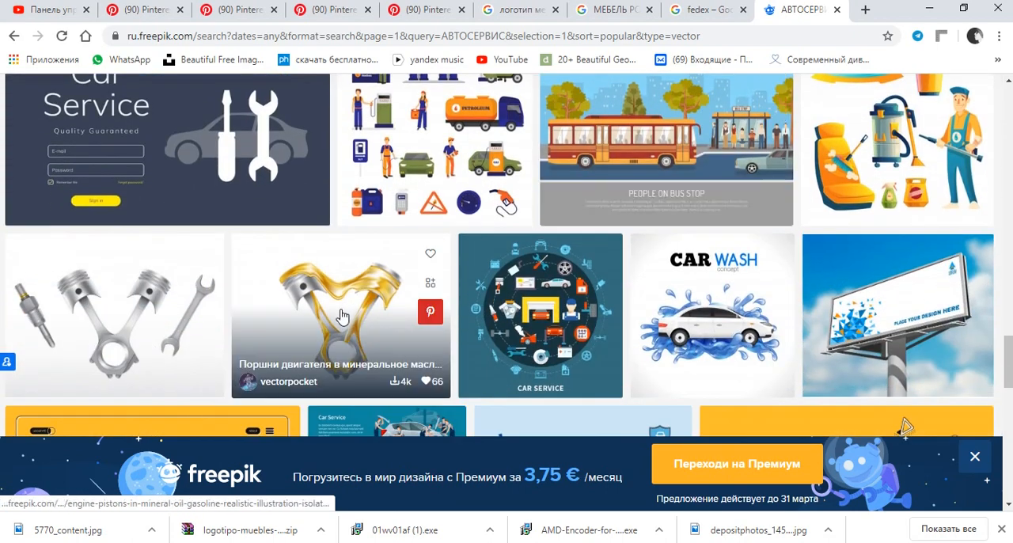
Switch back to CorelDRAW and return to the BAYAN SULU logo copies placed over the furniture photo.
left_click(243, 542)
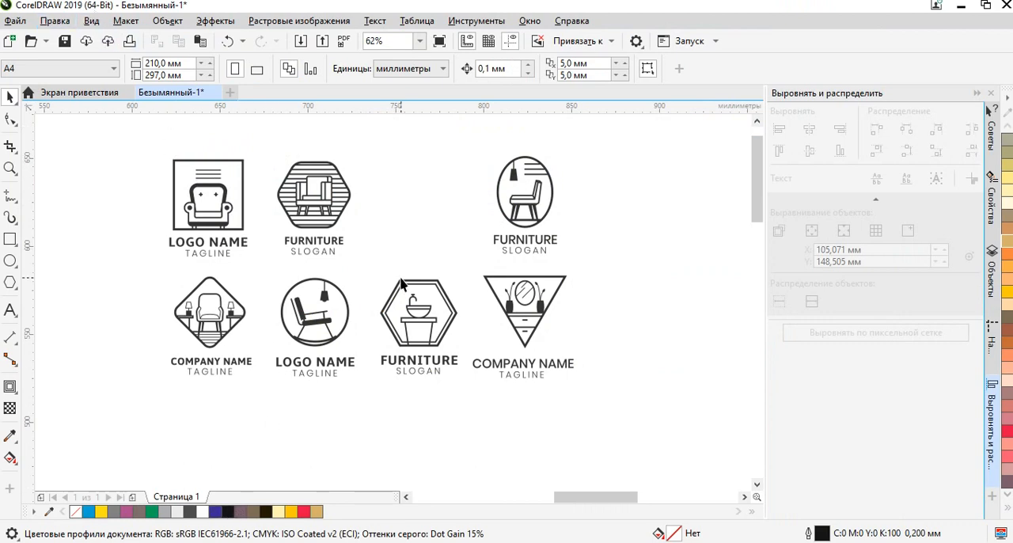
scroll(401, 283, "down", 4)
scroll(335, 267, "down", 1)
scroll(475, 348, "up", 3)
scroll(467, 292, "up", 2)
scroll(467, 292, "up", 3)
scroll(414, 294, "down", 1)
Try pale cream (C0 M0 Y20 K0) on the right-hand copy's logo and lettering, and return both to black.
left_click_drag(646, 191, 334, 359)
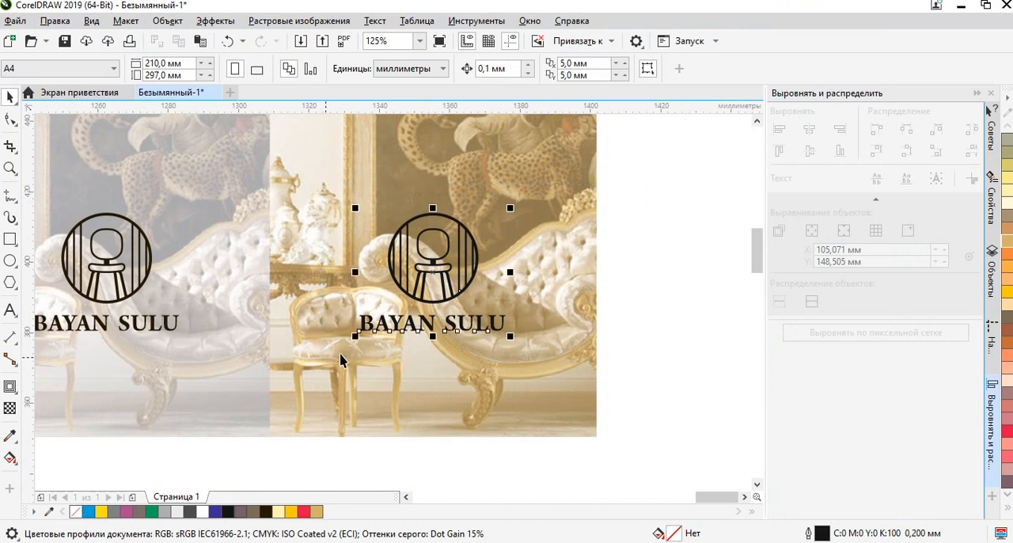
left_click(1007, 203)
left_click(660, 247)
left_click_drag(663, 181, 348, 356)
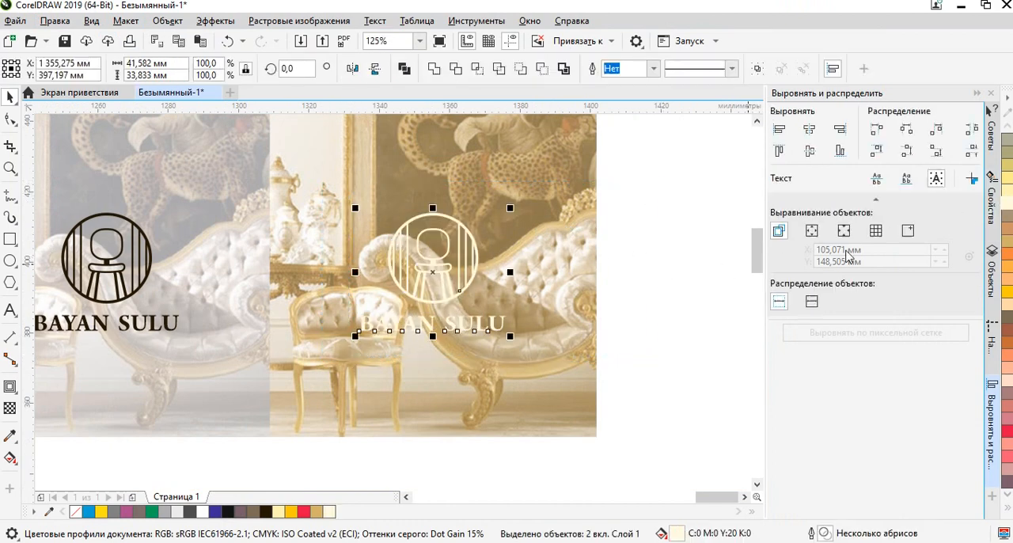
left_click(227, 511)
left_click(612, 219)
Inspect the black logo on the golden overlay up close and compare both presentation copies side by side.
scroll(433, 295, "up", 2)
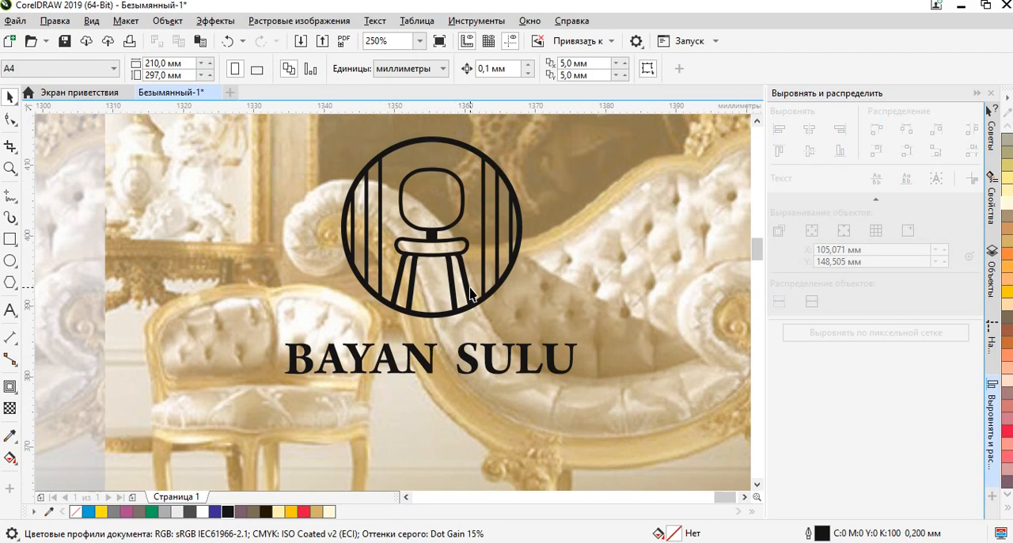
left_click(435, 236)
scroll(434, 233, "down", 4)
left_click(638, 209)
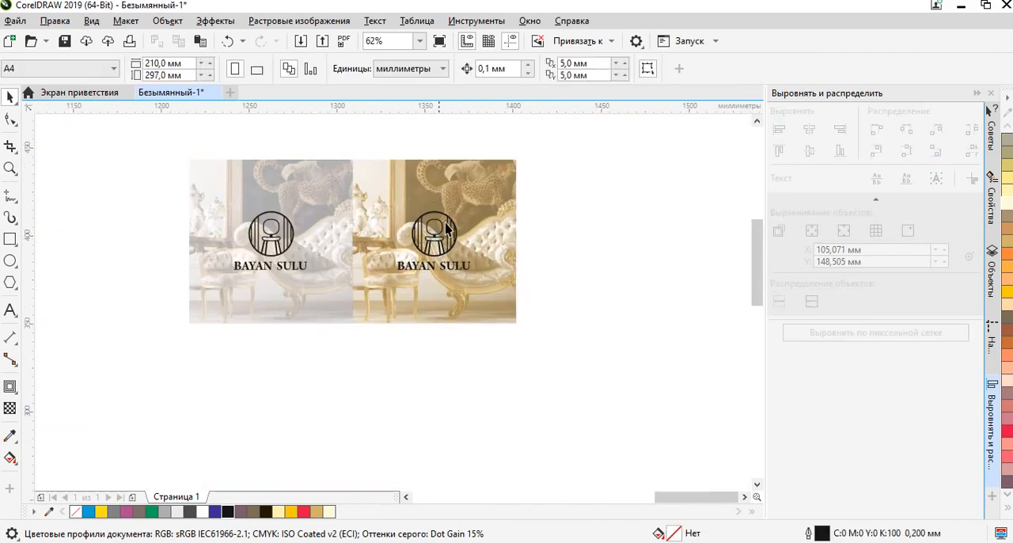
scroll(445, 229, "up", 4)
scroll(455, 230, "down", 2)
scroll(508, 259, "down", 2)
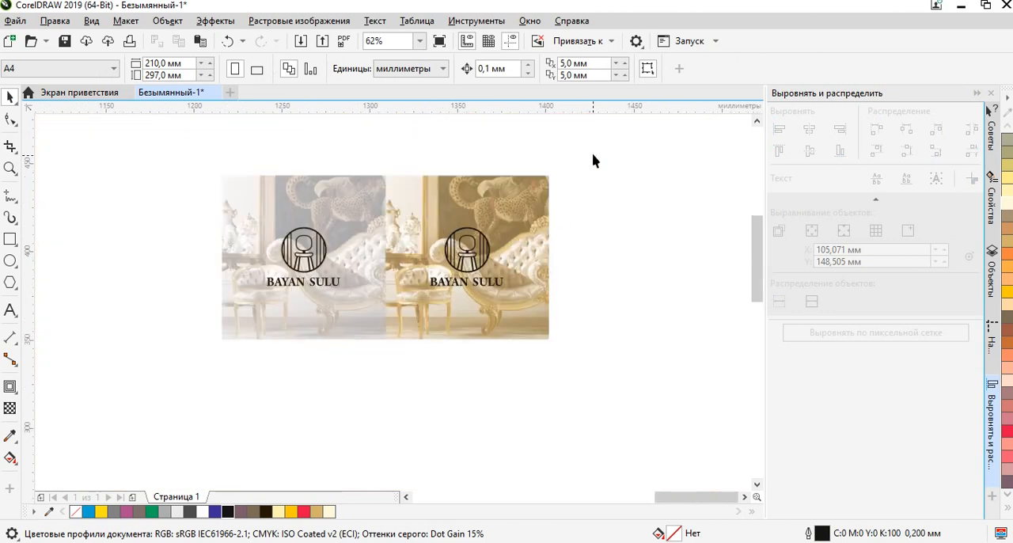
Move the golden BAYAN SULU presentation copy horizontally away from the pale copy, leaving a gap of about 50 mm between them.
left_click_drag(373, 380, 374, 379)
left_click_drag(467, 258, 560, 261)
left_click(690, 289)
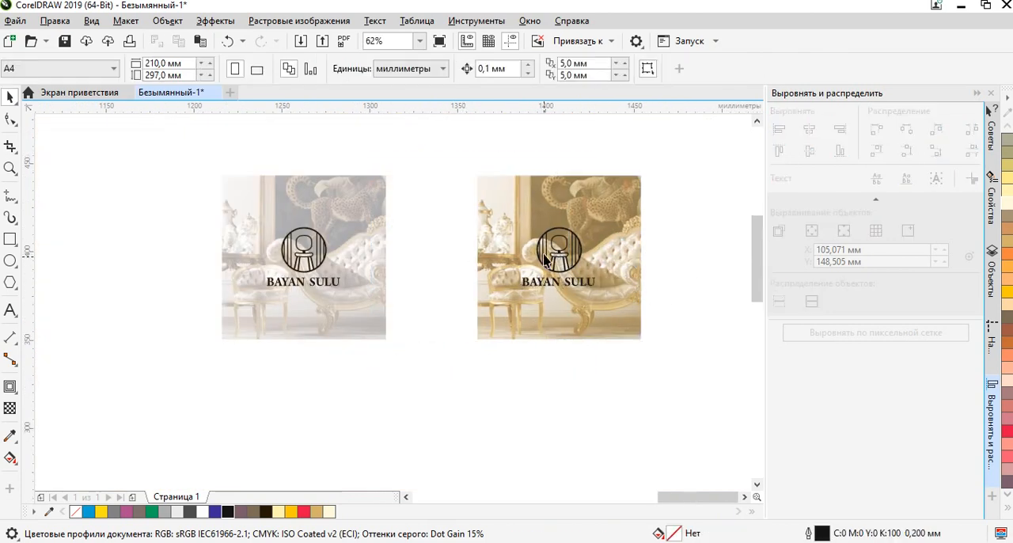
scroll(555, 243, "up", 4)
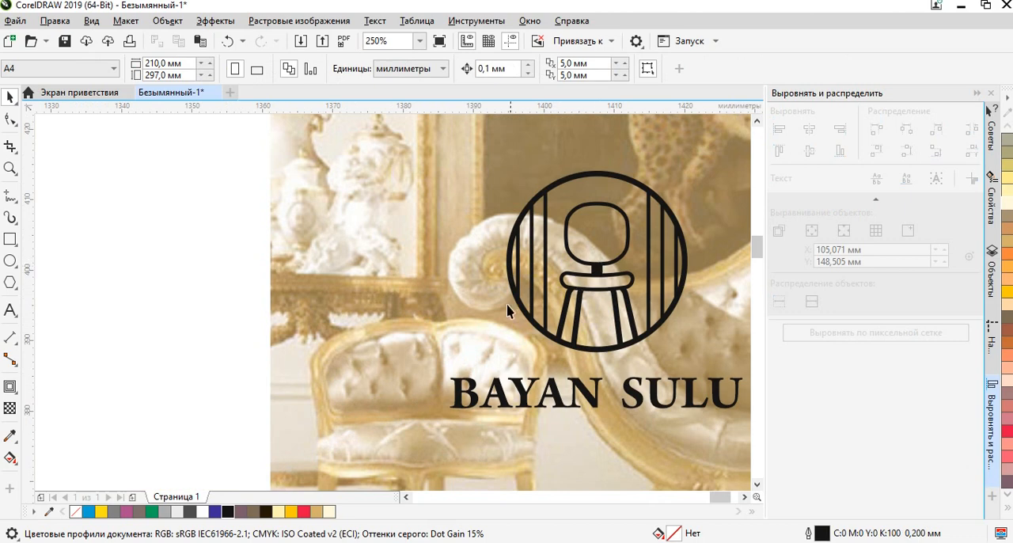
scroll(513, 308, "down", 4)
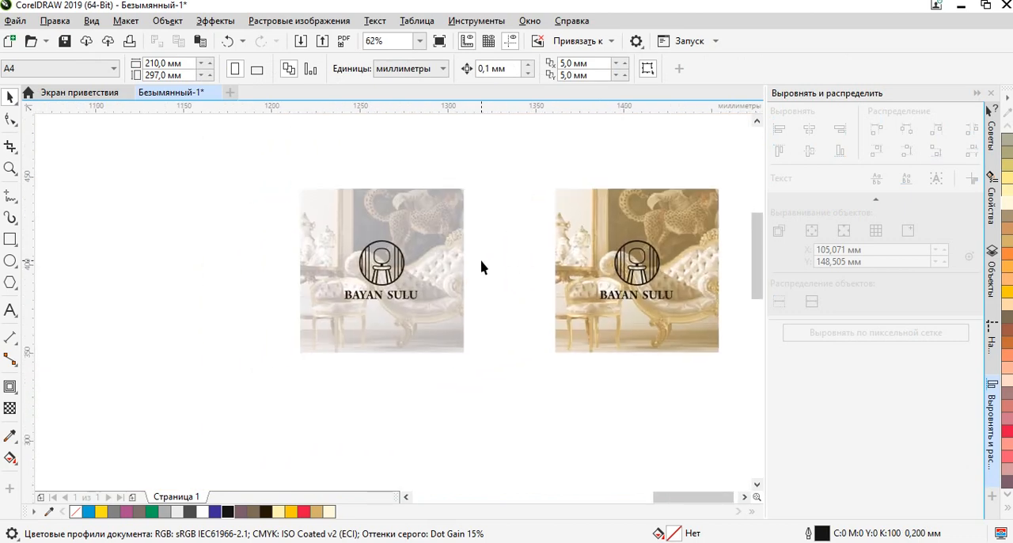
scroll(481, 268, "down", 2)
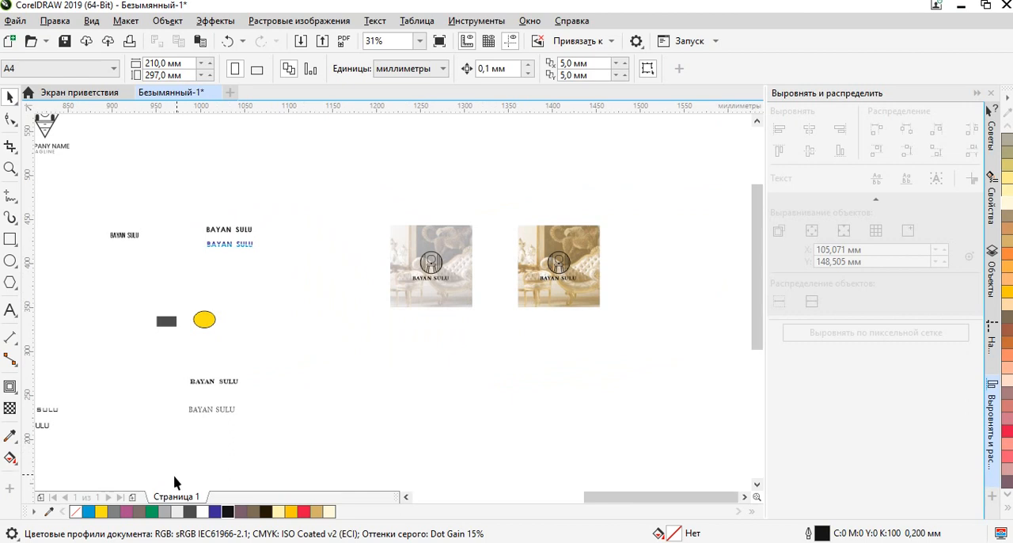
left_click(238, 542)
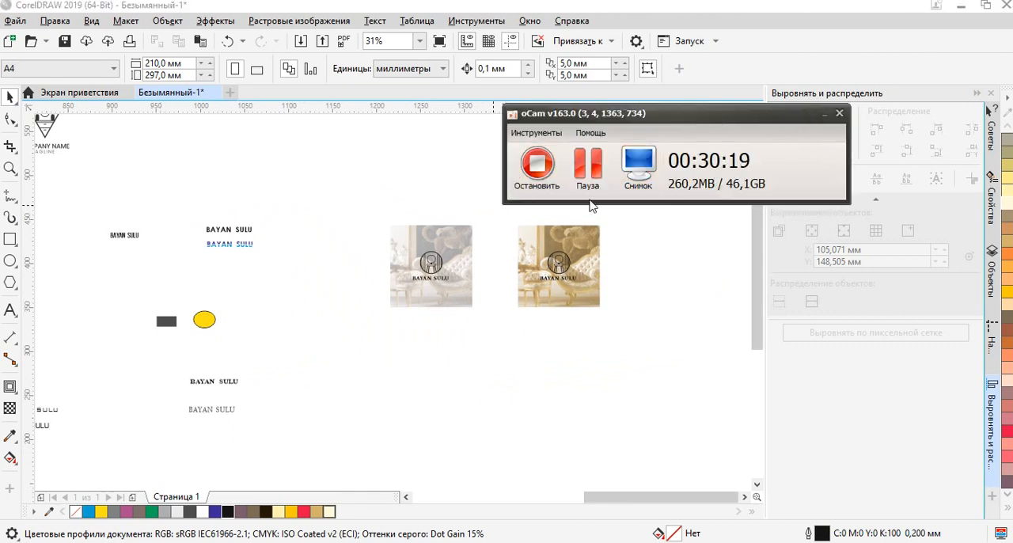
left_click(825, 114)
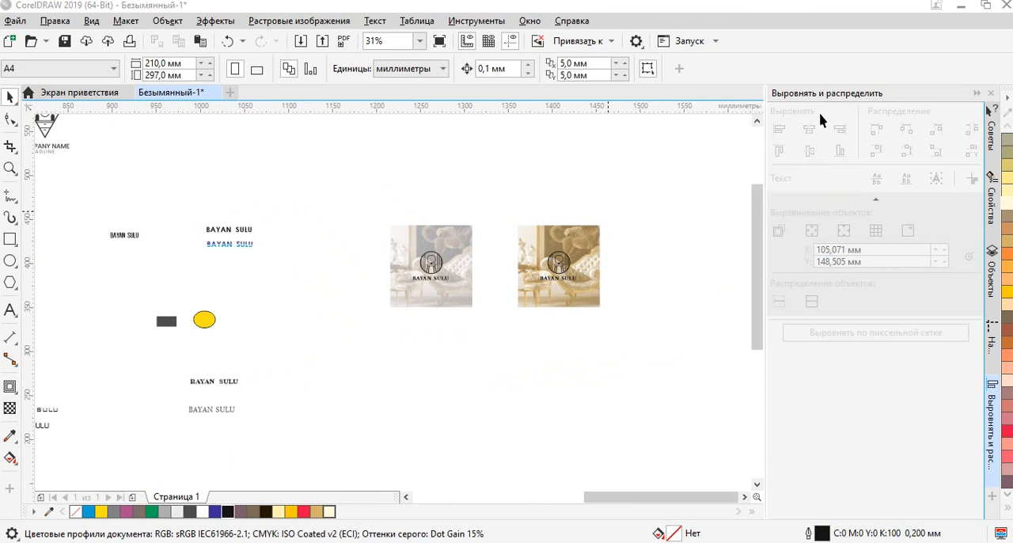
scroll(556, 271, "up", 2)
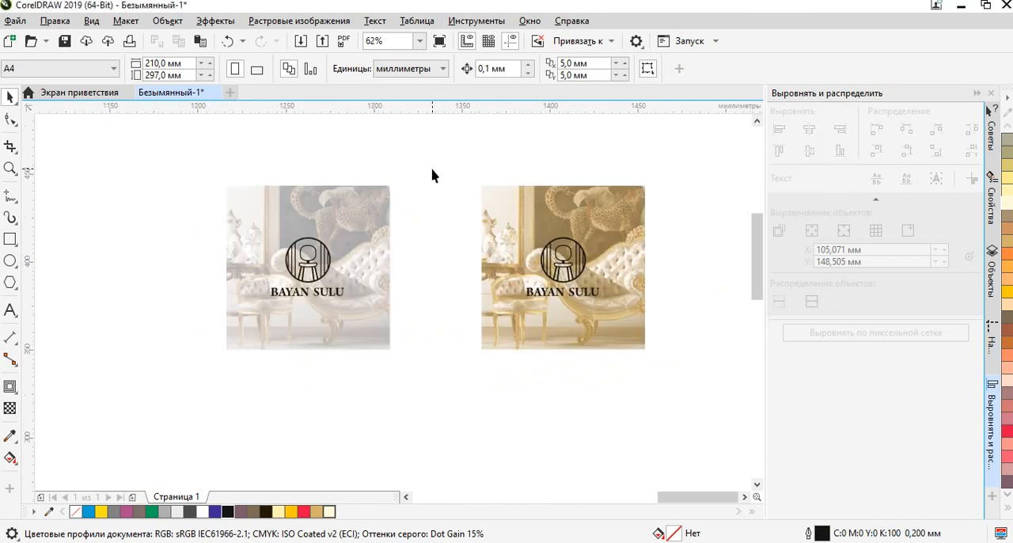
left_click_drag(431, 175, 434, 258)
left_click_drag(425, 317, 439, 224)
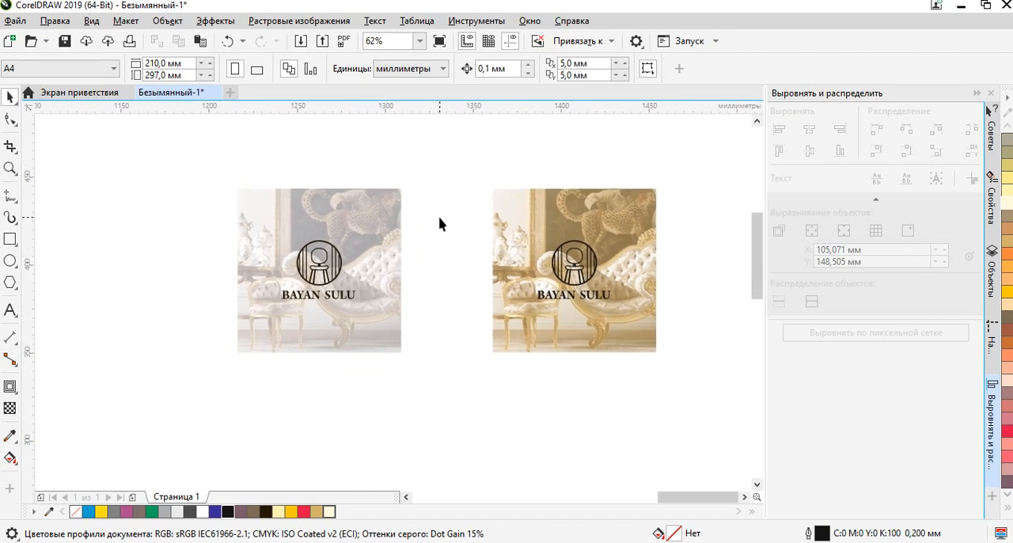